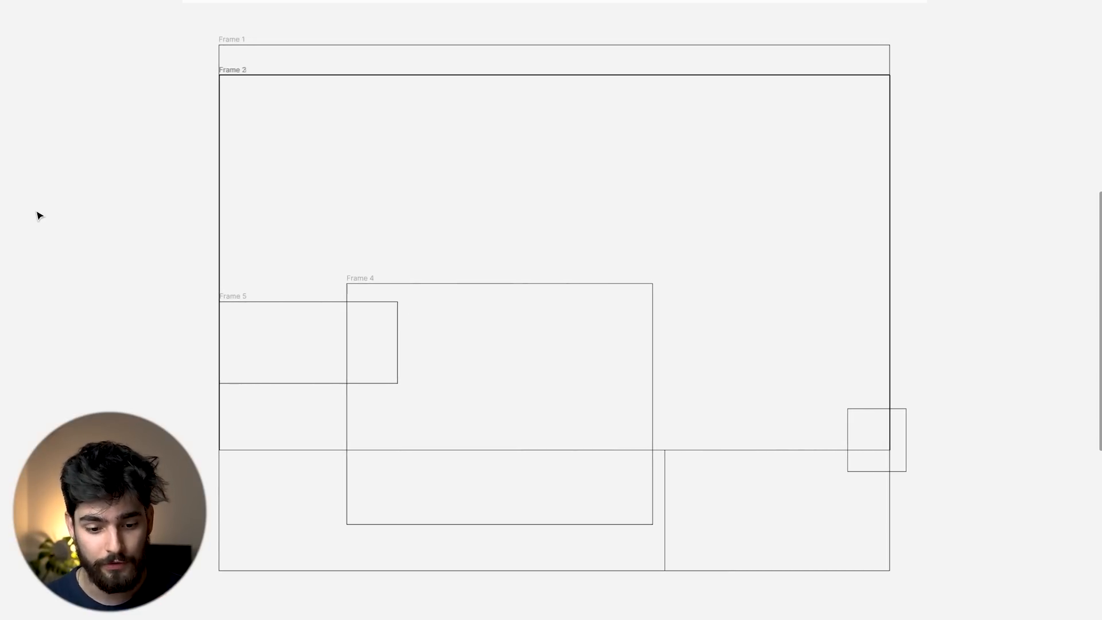
# Lay the original flowly skincare design unclipped over the Frame 2–4 wireframe boxes.
pyautogui.scroll(8, 39, 216)
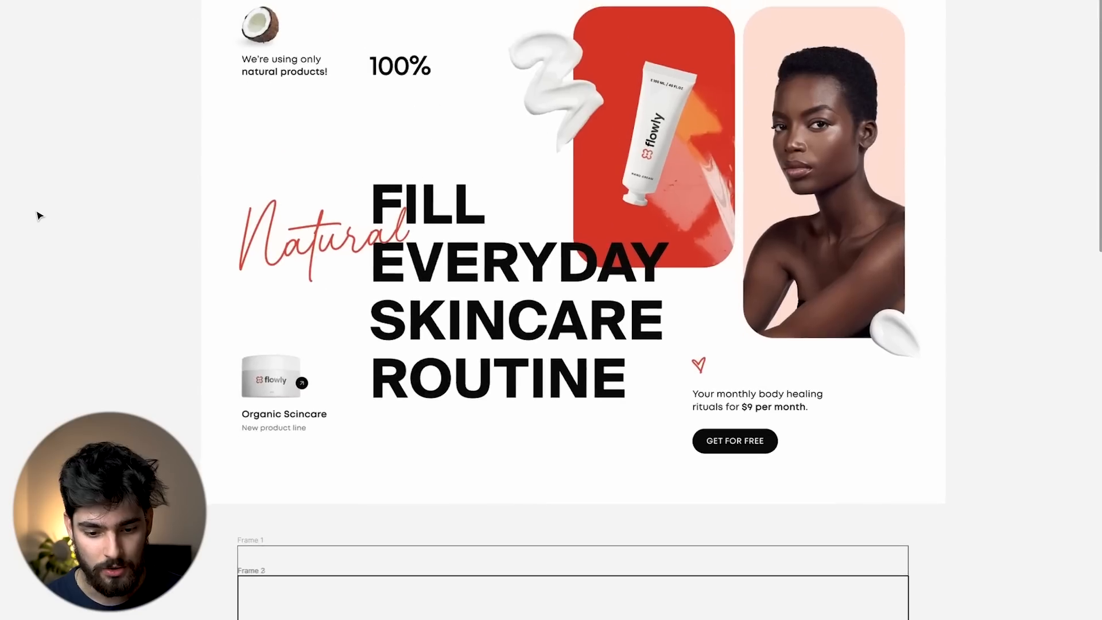
pyautogui.scroll(-4, 39, 216)
pyautogui.scroll(-2, 39, 216)
pyautogui.click(248, 132)
pyautogui.moveTo(325, 126); pyautogui.dragTo(313, 467)
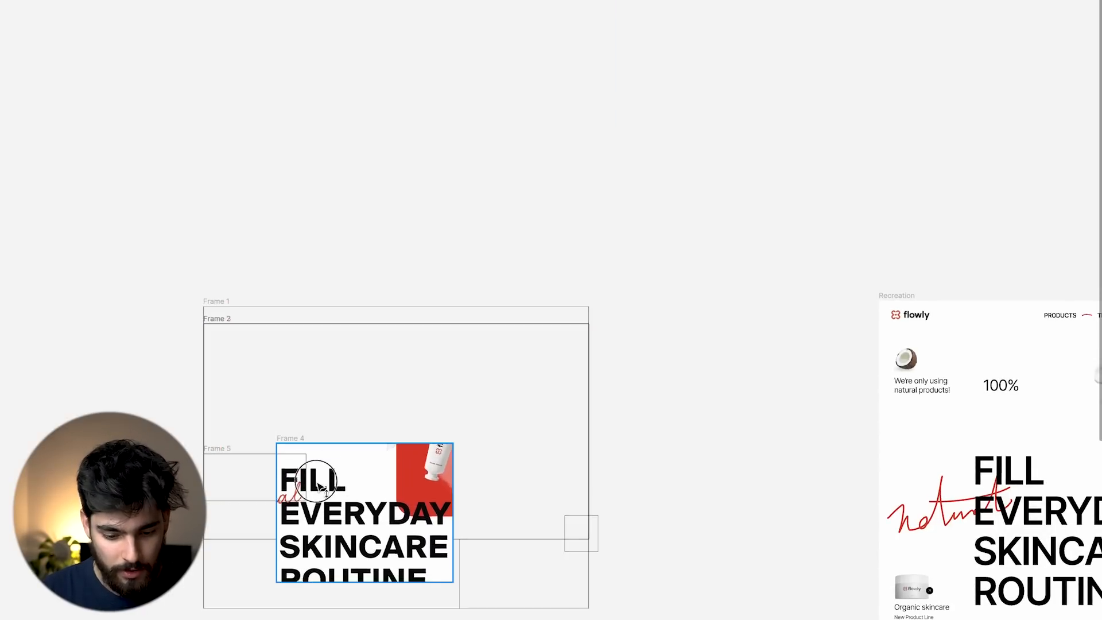
pyautogui.hotkey('ctrl', 'z')
pyautogui.moveTo(196, 2); pyautogui.dragTo(191, 345)
# Pan across the canvas to bring the Recreation frame into view.
pyautogui.scroll(-2, 192, 350)
pyautogui.scroll(3, 194, 368)
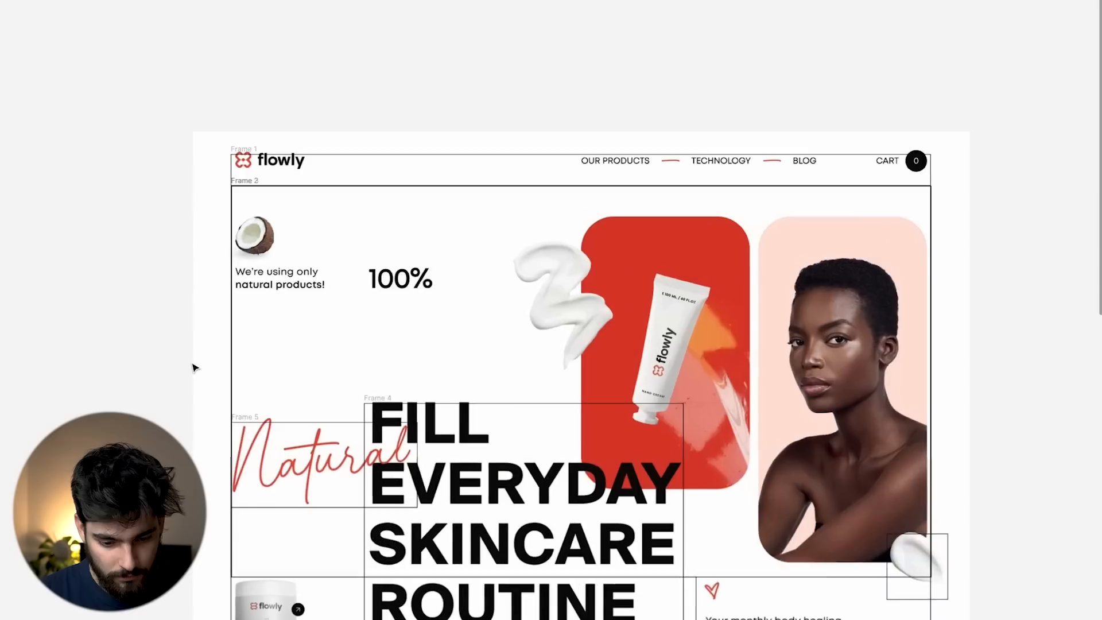
pyautogui.scroll(-2, 195, 367)
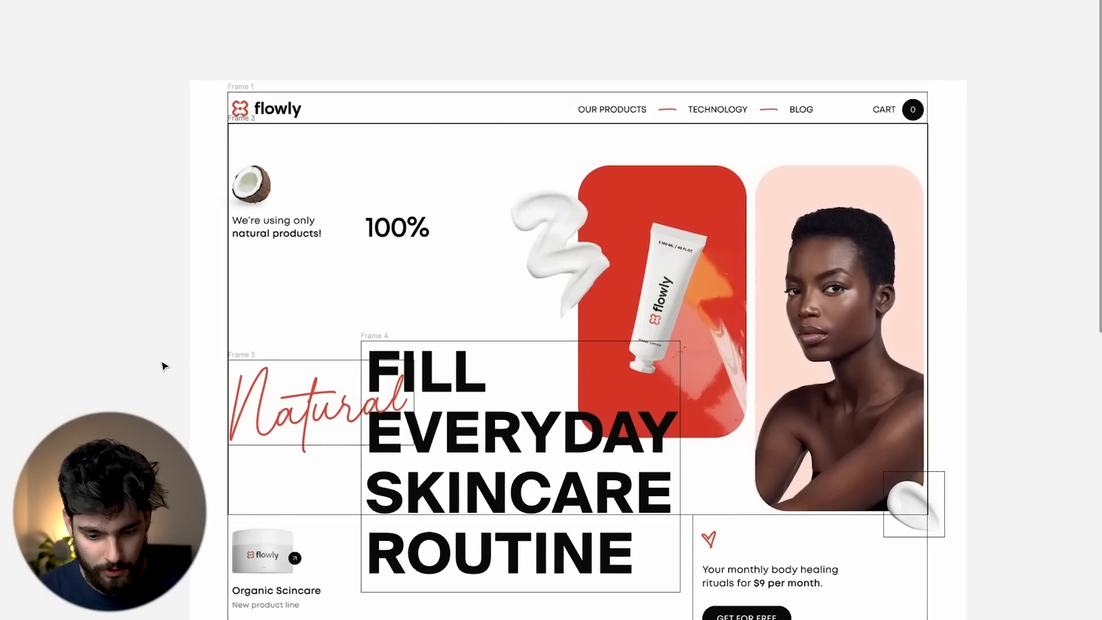
pyautogui.scroll(-2, 164, 365)
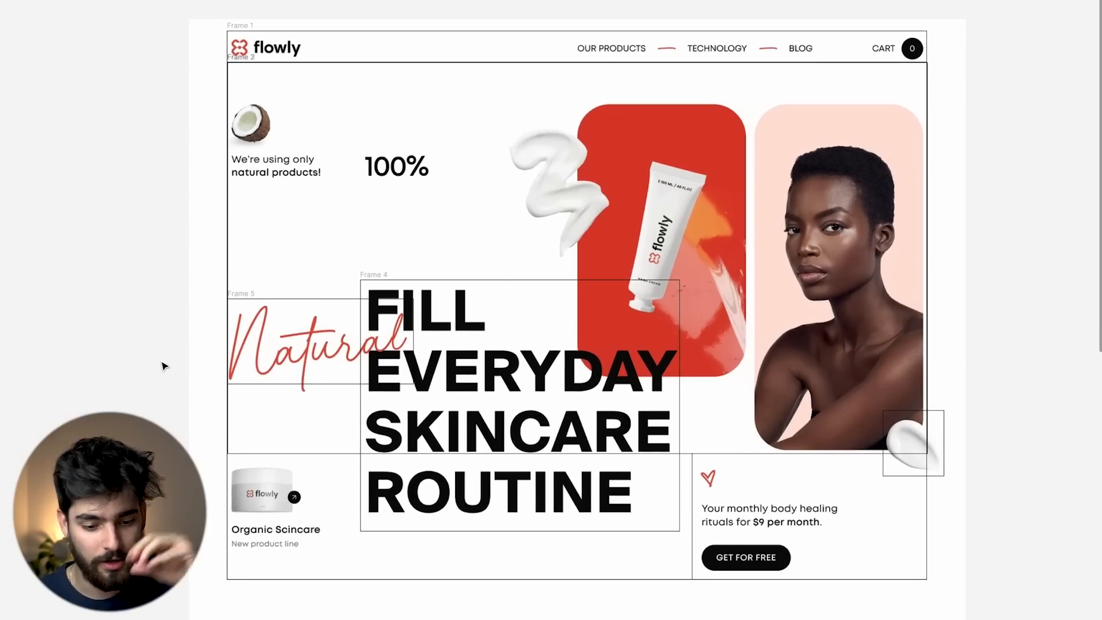
pyautogui.scroll(-3, 164, 366)
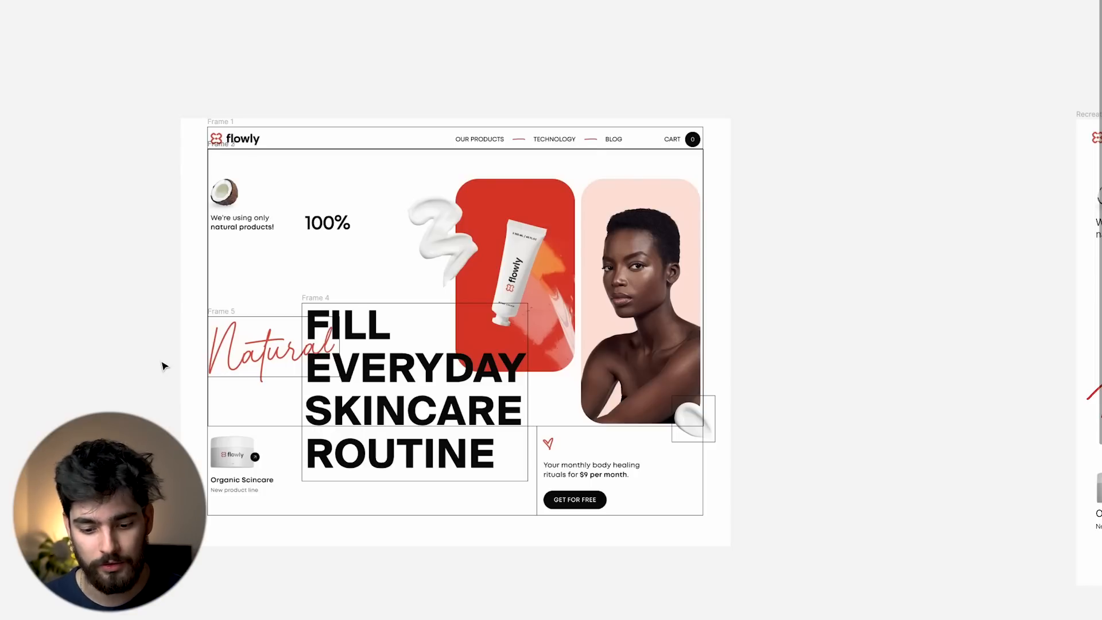
pyautogui.hscroll(10, 162, 366)
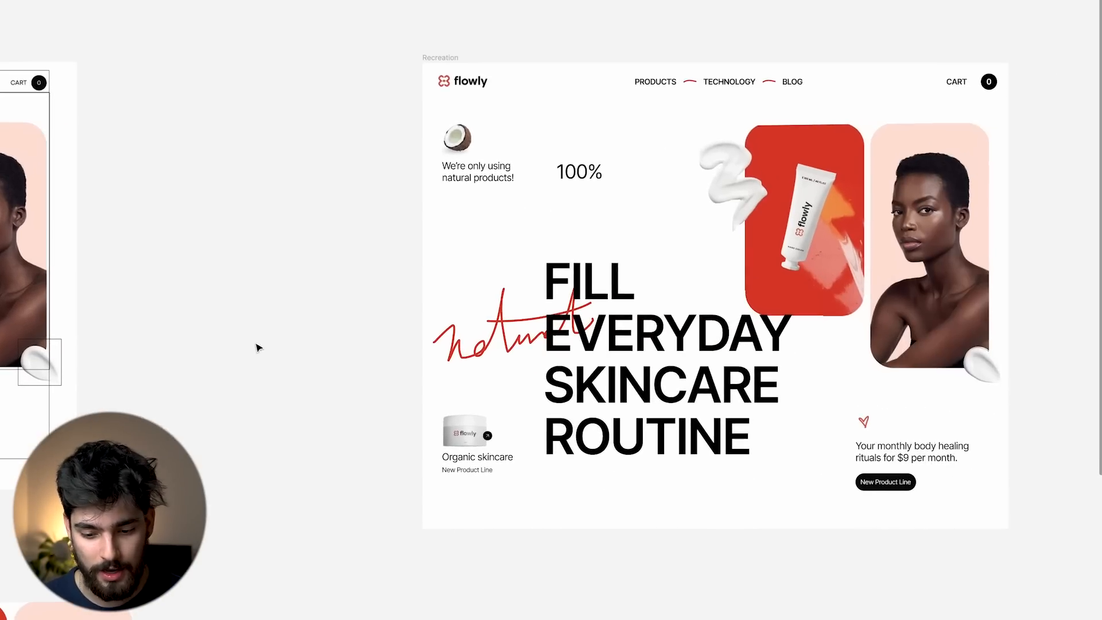
pyautogui.hscroll(3, 257, 348)
pyautogui.scroll(2, 751, 228)
pyautogui.scroll(-2, 751, 228)
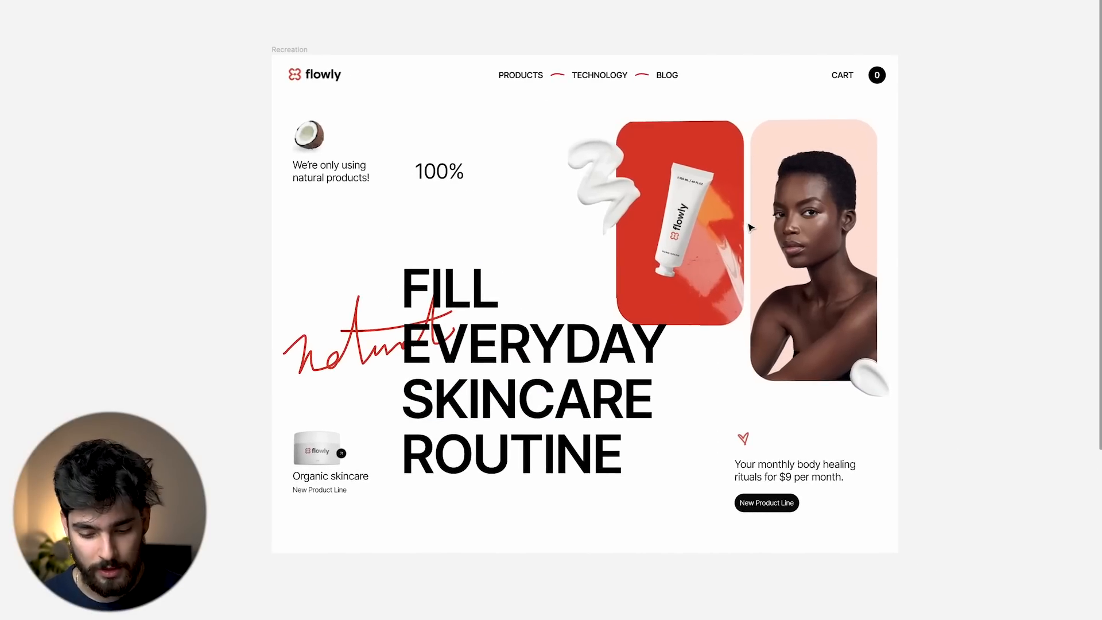
# Toggle outline view off, restore the side panels, and inspect the Recreation frame and nav bar.
pyautogui.hotkey('ctrl', 'y')
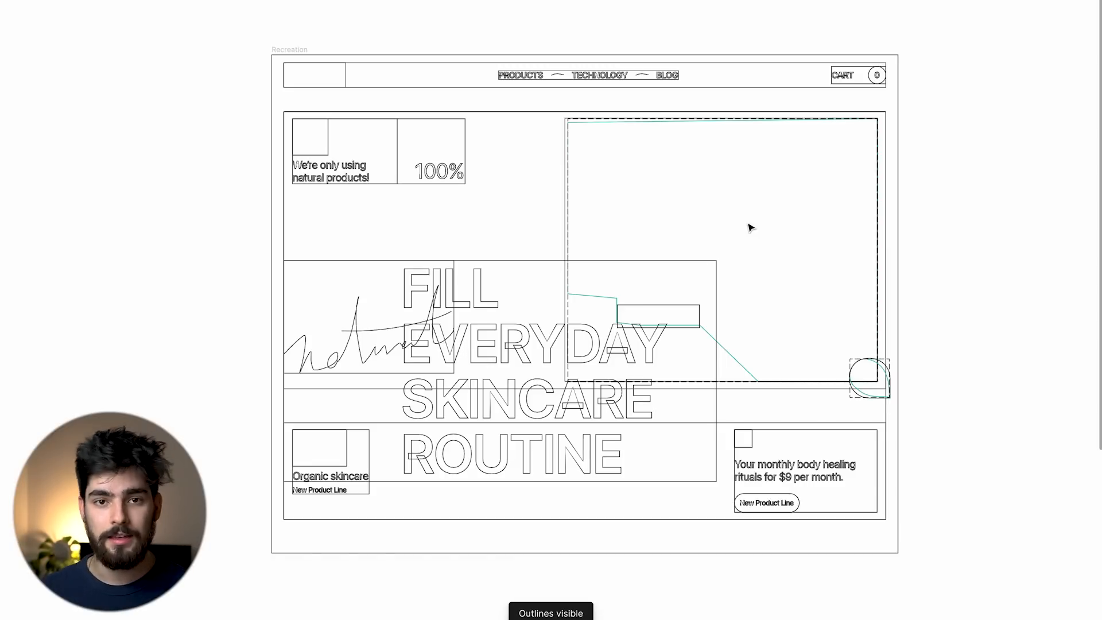
pyautogui.hotkey('ctrl', 'y')
pyautogui.hotkey('ctrl', '\\')
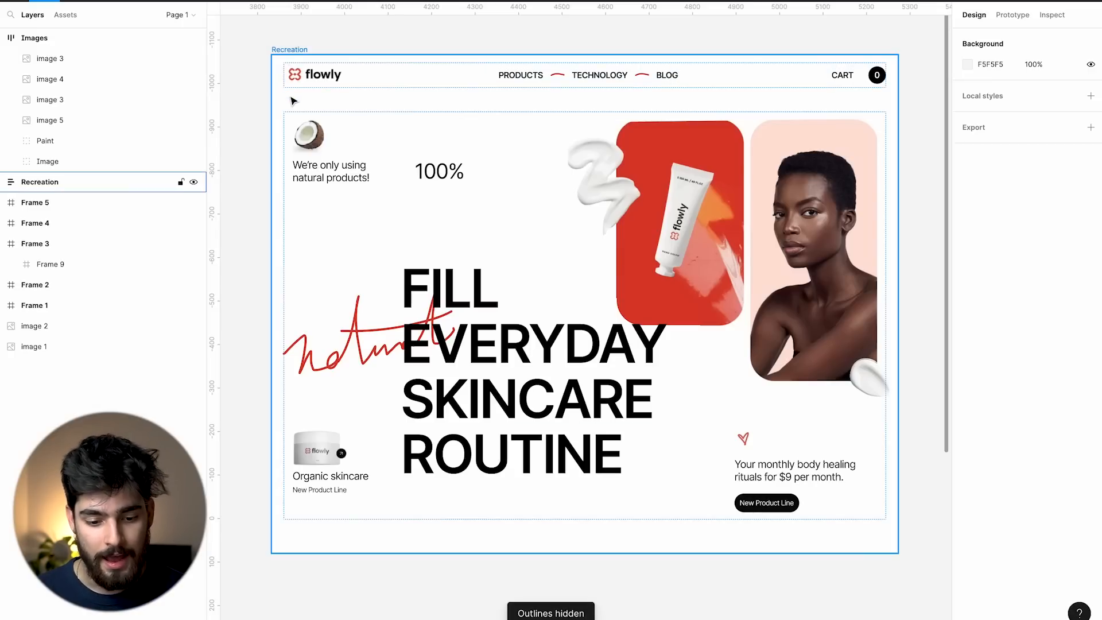
pyautogui.click(291, 99)
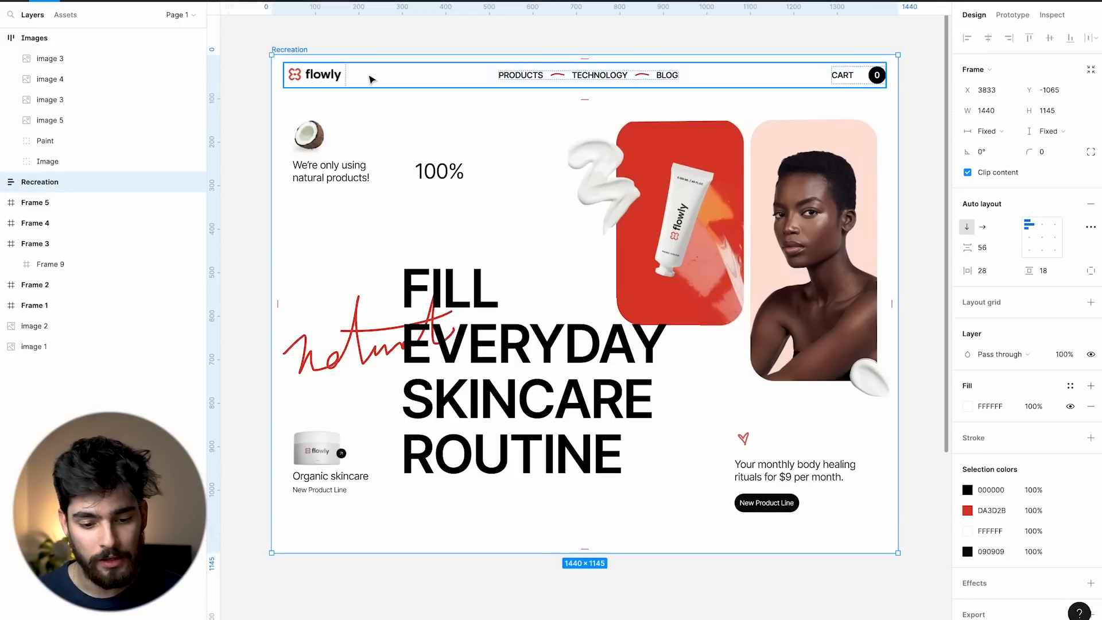
pyautogui.click(370, 80)
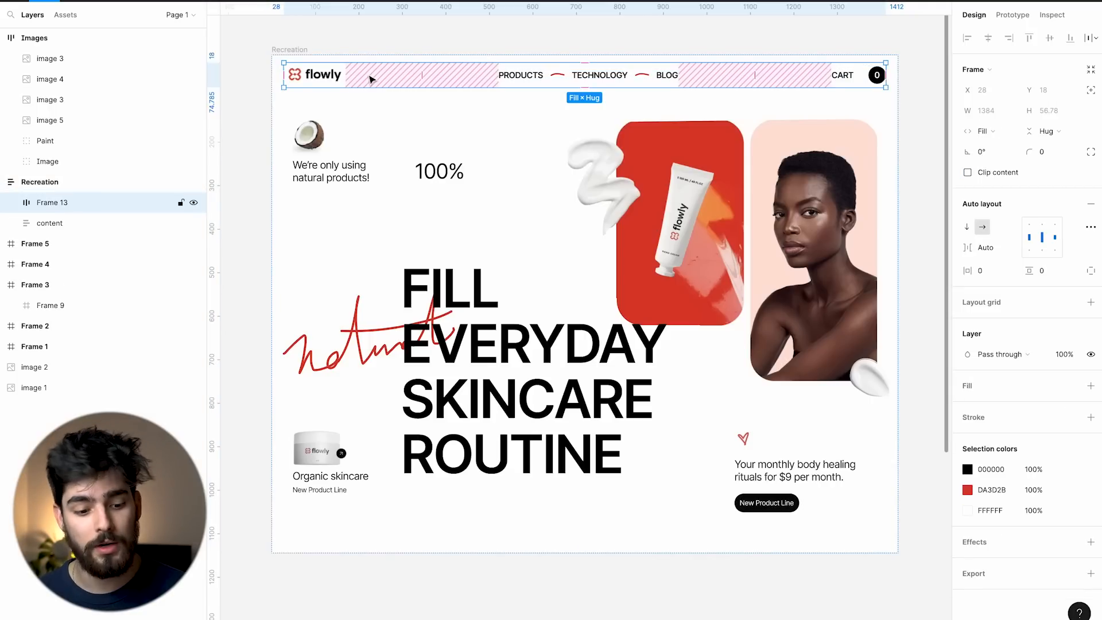
pyautogui.click(3, 37)
# Select the content frame and its top, lower and Text Content sections in turn.
pyautogui.click(542, 163)
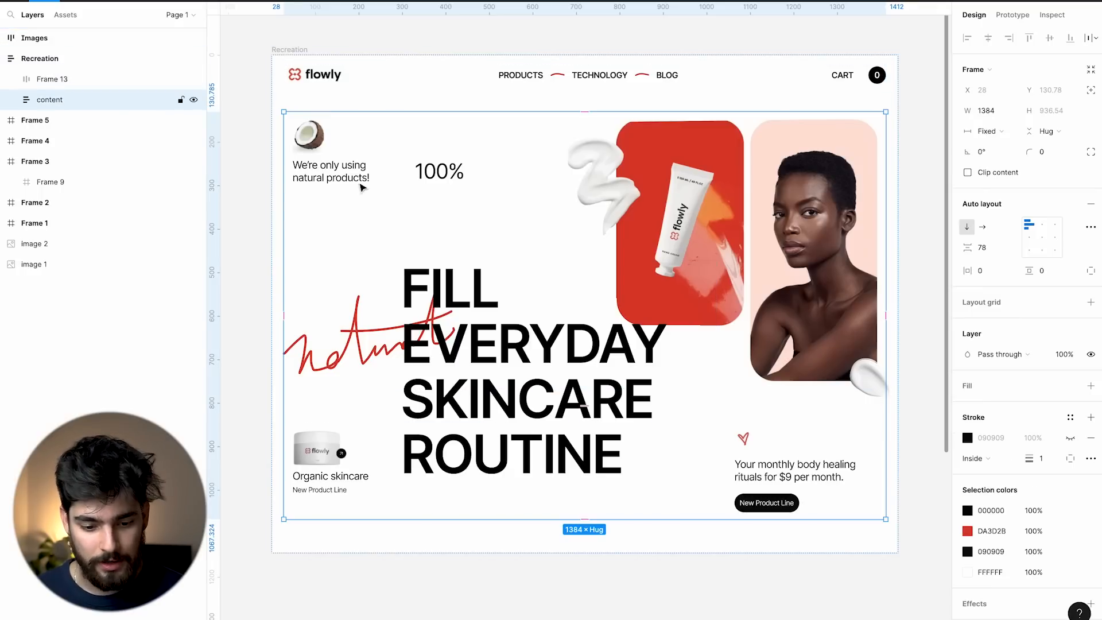
pyautogui.click(354, 172)
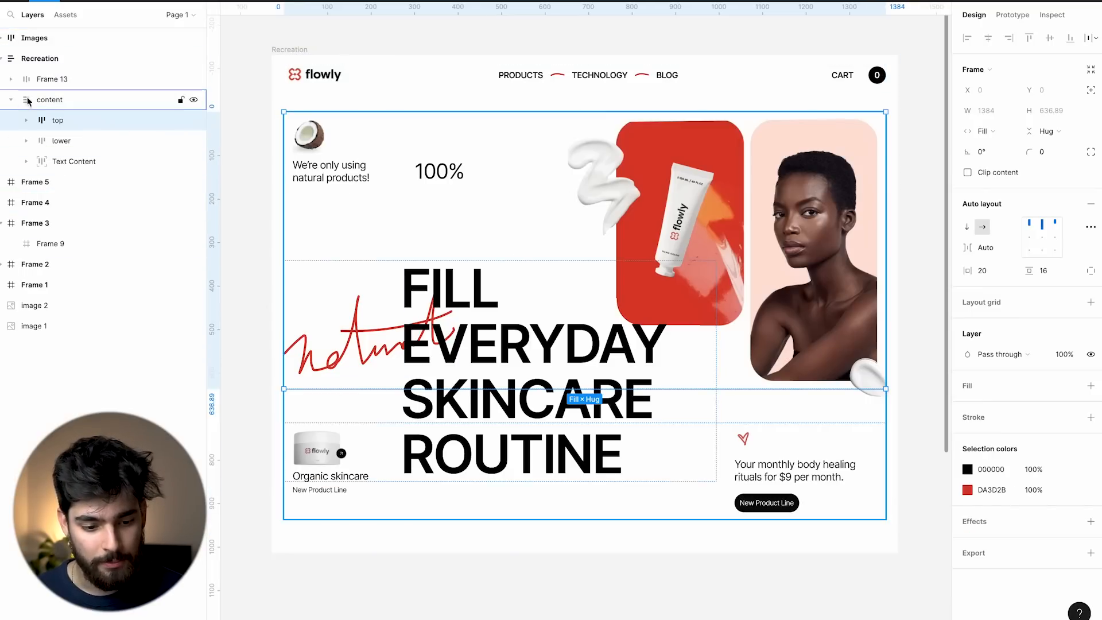
pyautogui.click(41, 101)
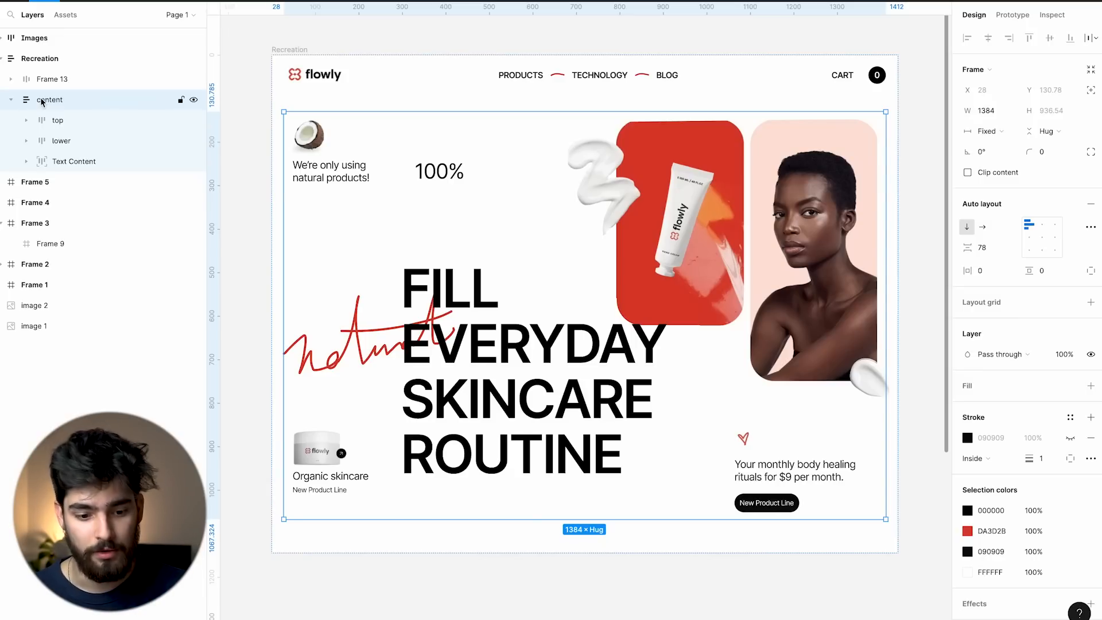
pyautogui.click(65, 117)
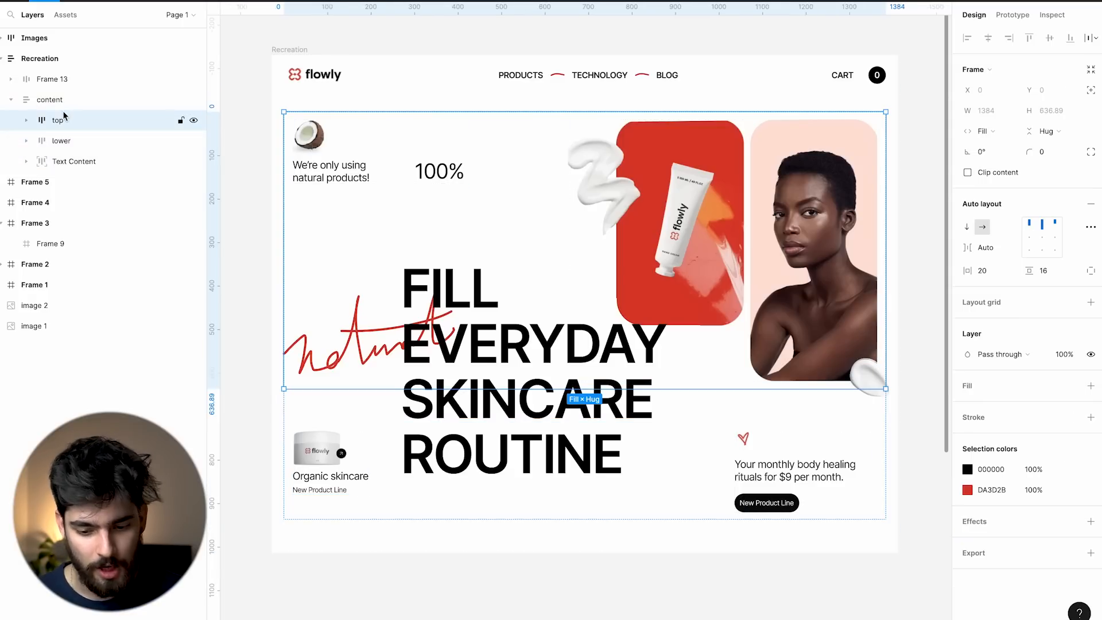
pyautogui.click(69, 141)
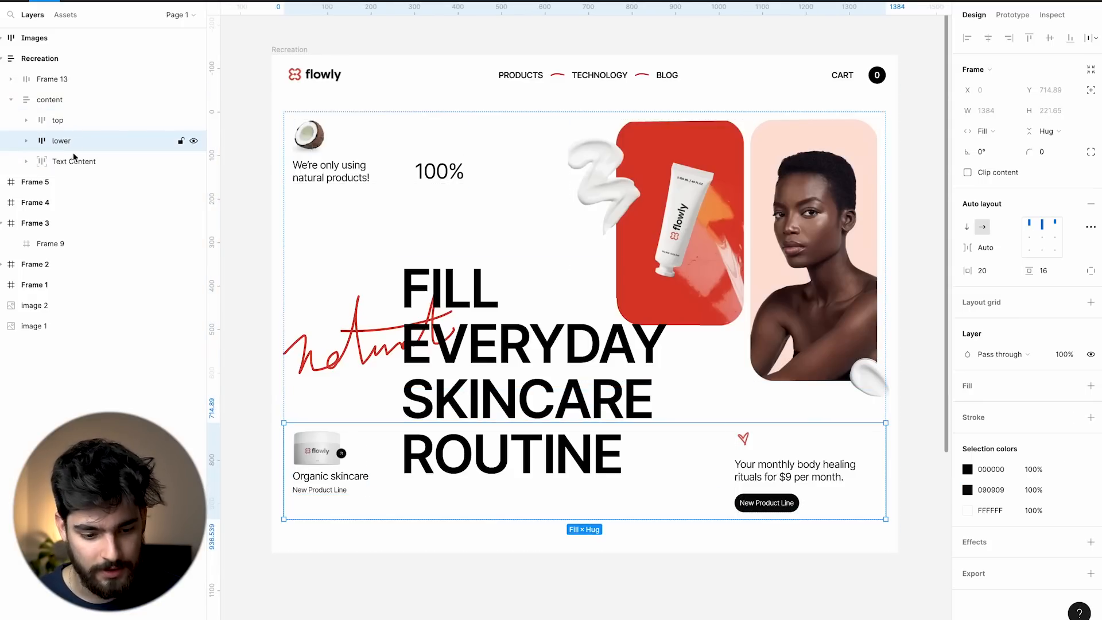
pyautogui.click(75, 161)
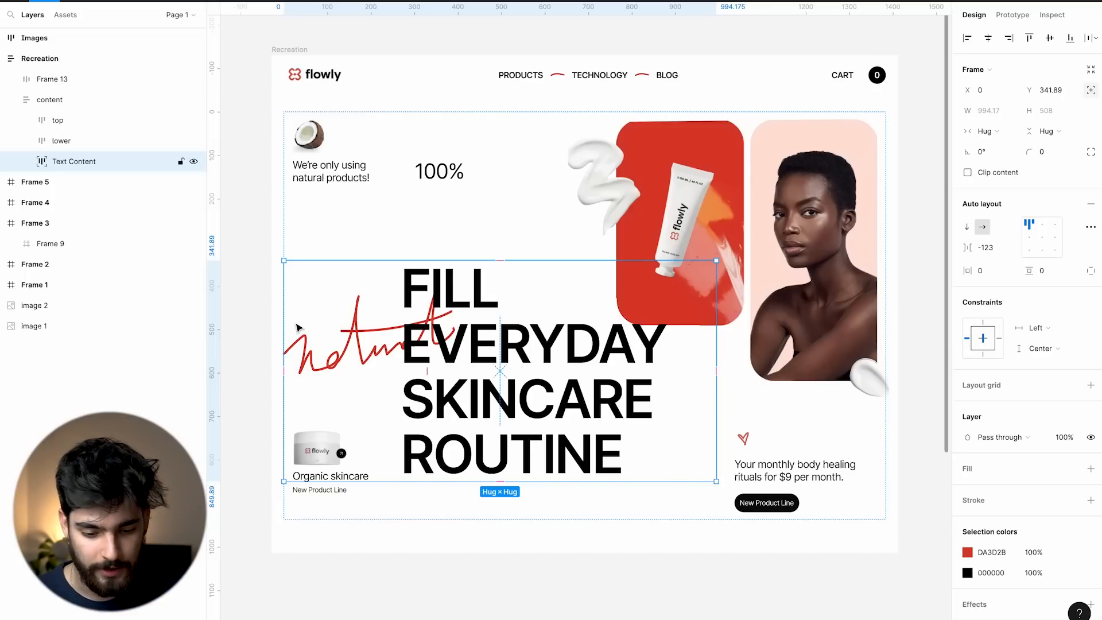
# Inspect the Natural Frame and the FILL EVERYDAY SKINCARE ROUTINE headline inside Text Content.
pyautogui.doubleClick(314, 358)
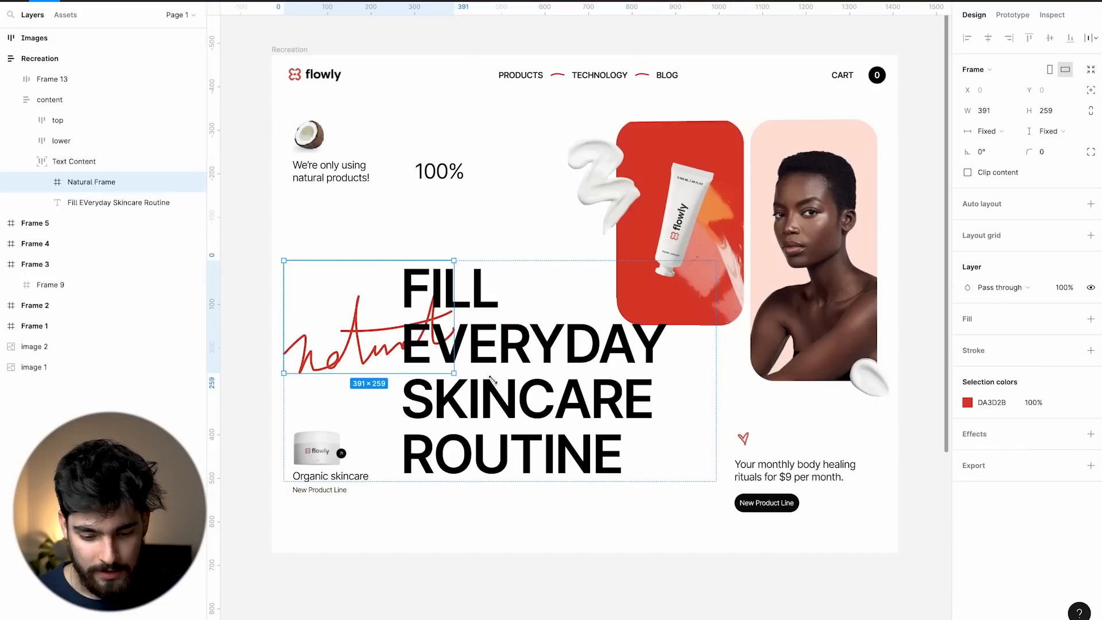
pyautogui.click(492, 382)
pyautogui.click(341, 457)
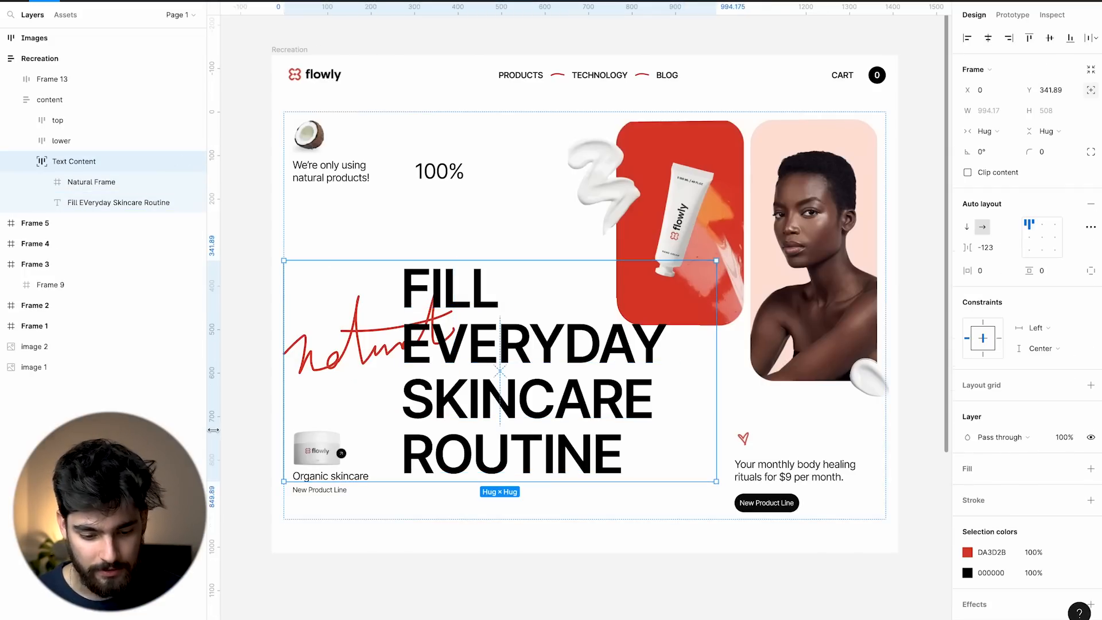
pyautogui.click(261, 428)
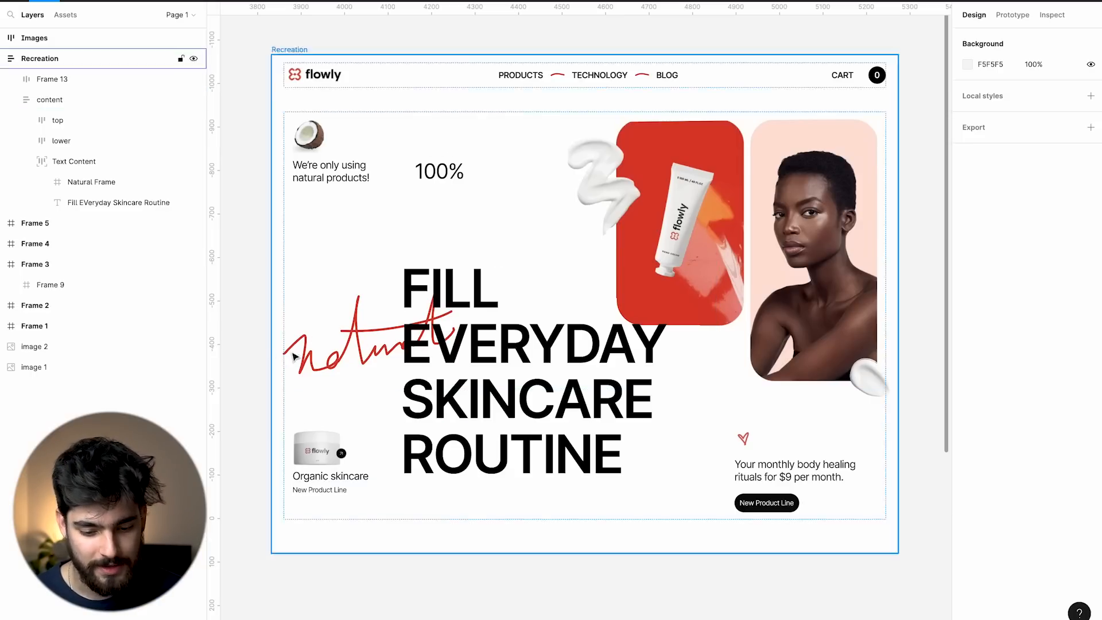
# Inspect the header bar and content frames on the Recreation canvas, collapsing content's layers.
pyautogui.hscroll(-10, 347, 366)
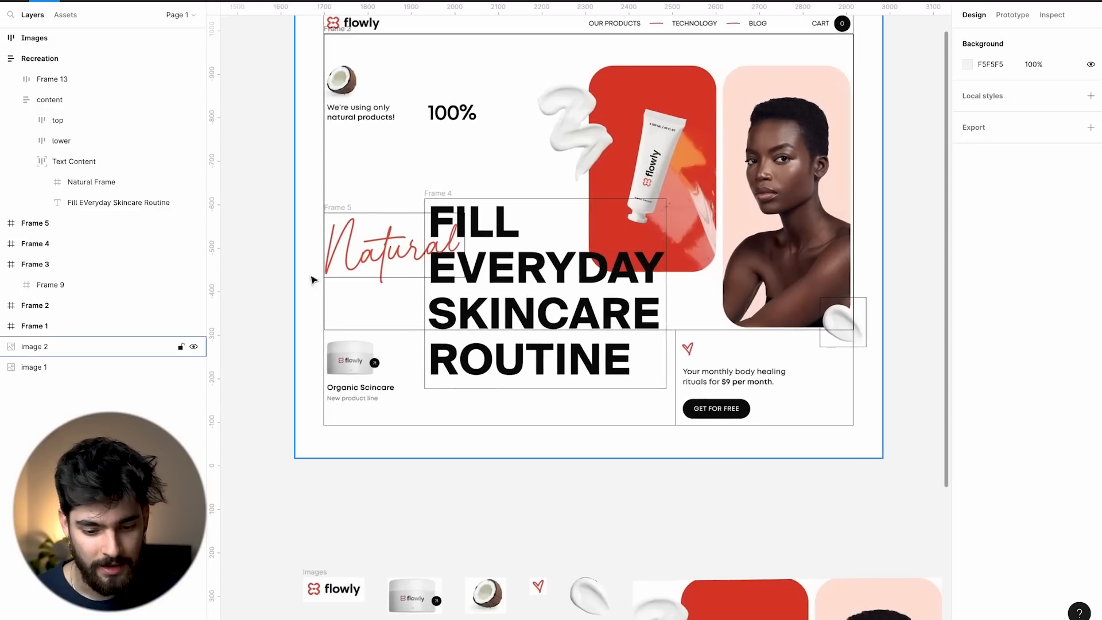
pyautogui.hscroll(10, 356, 251)
pyautogui.hscroll(3, 356, 251)
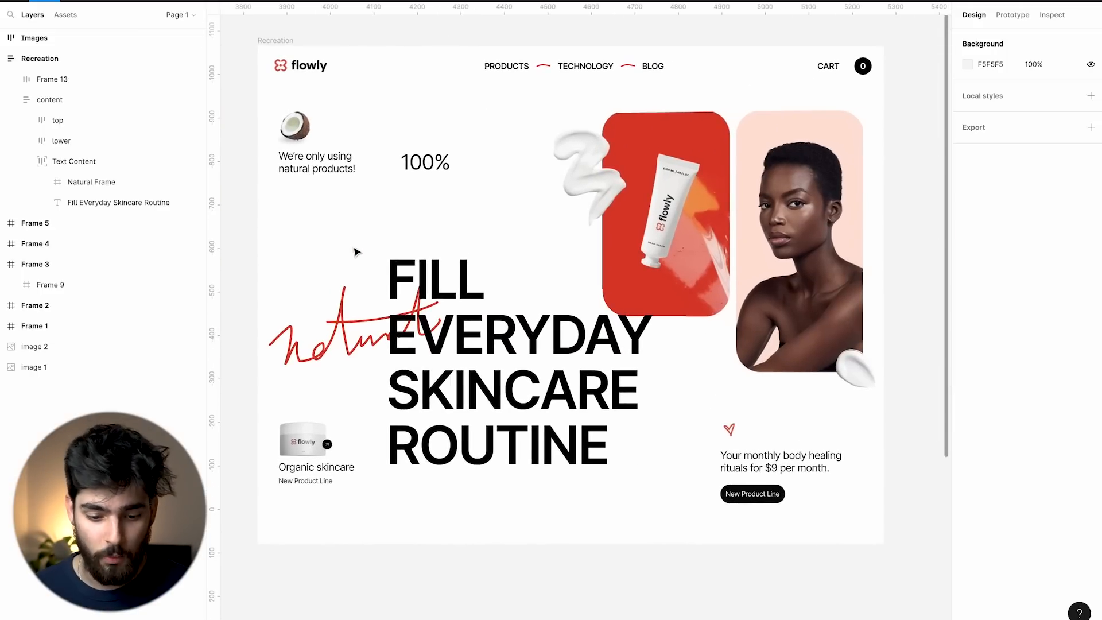
pyautogui.click(380, 74)
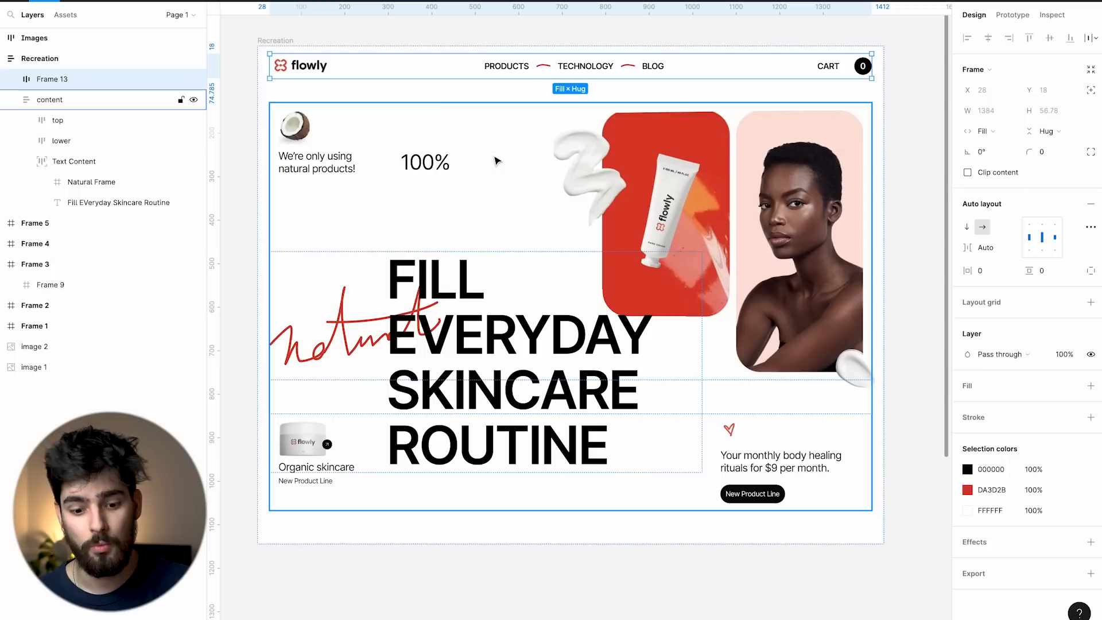
pyautogui.click(432, 35)
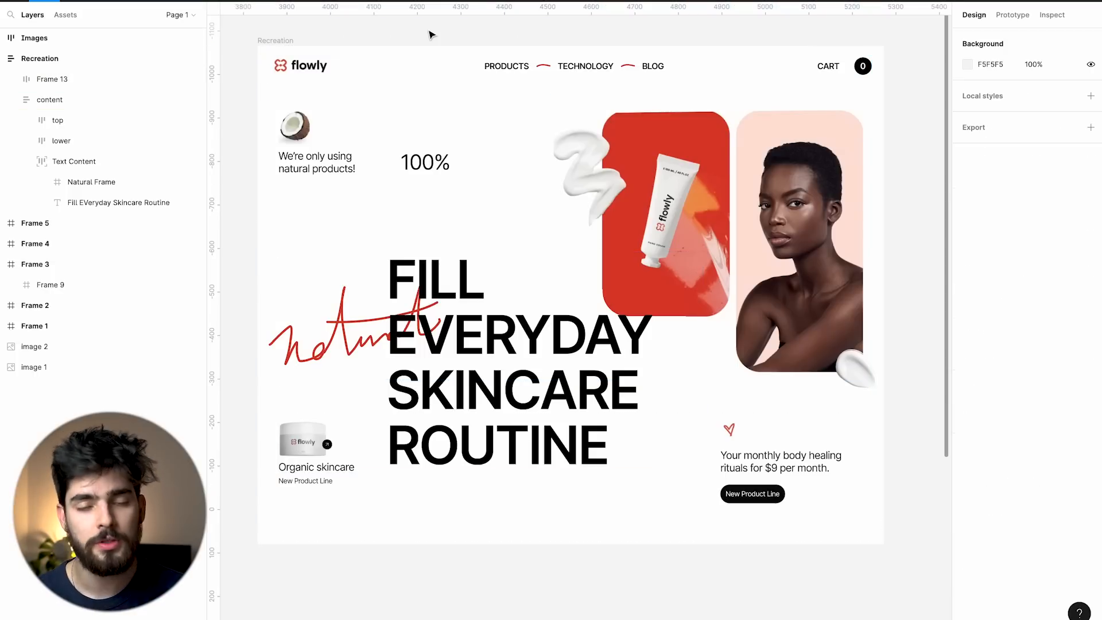
pyautogui.click(372, 68)
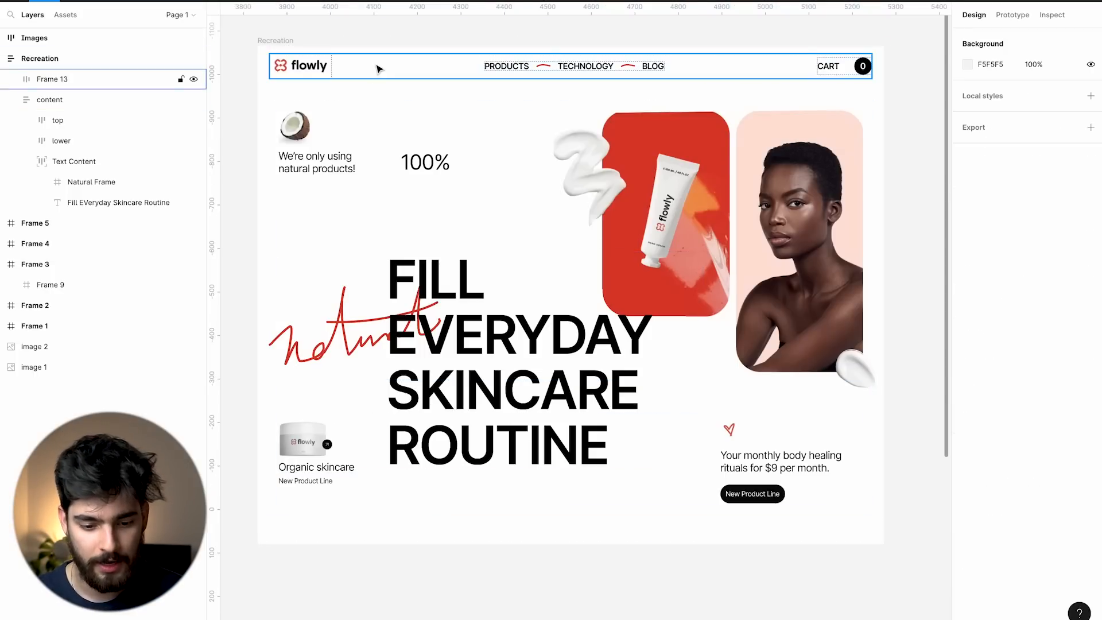
pyautogui.click(463, 172)
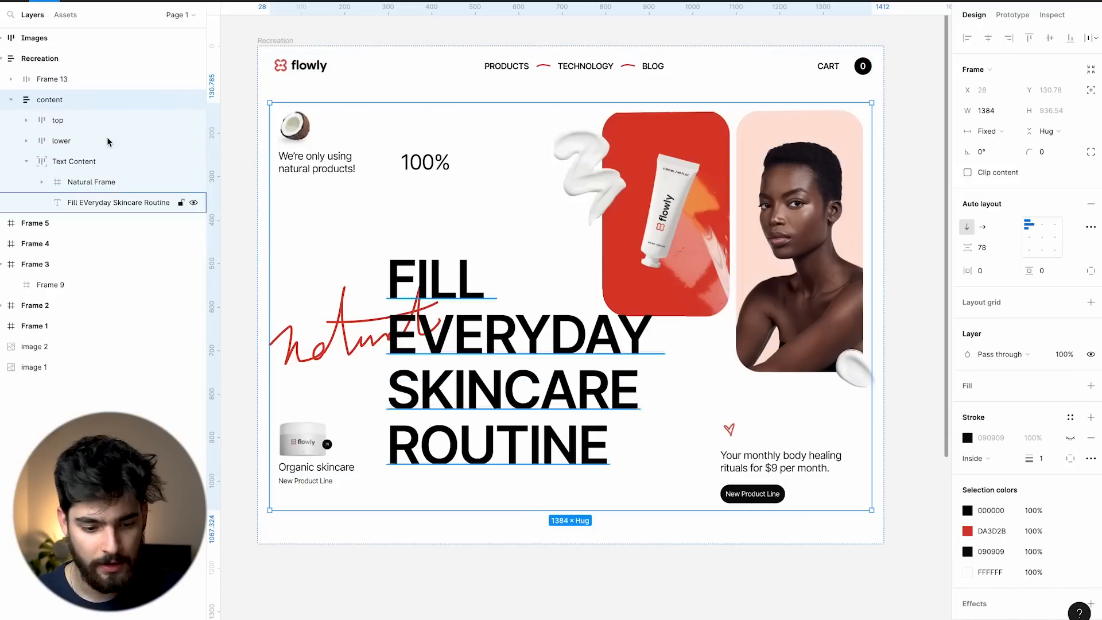
pyautogui.click(11, 100)
# Rename the Frame 13 layer to 'nav' and select the parent Recreation frame.
pyautogui.click(57, 79)
pyautogui.doubleClick(57, 79)
pyautogui.write('nav')
pyautogui.press('Return')
pyautogui.click(11, 79)
pyautogui.click(11, 80)
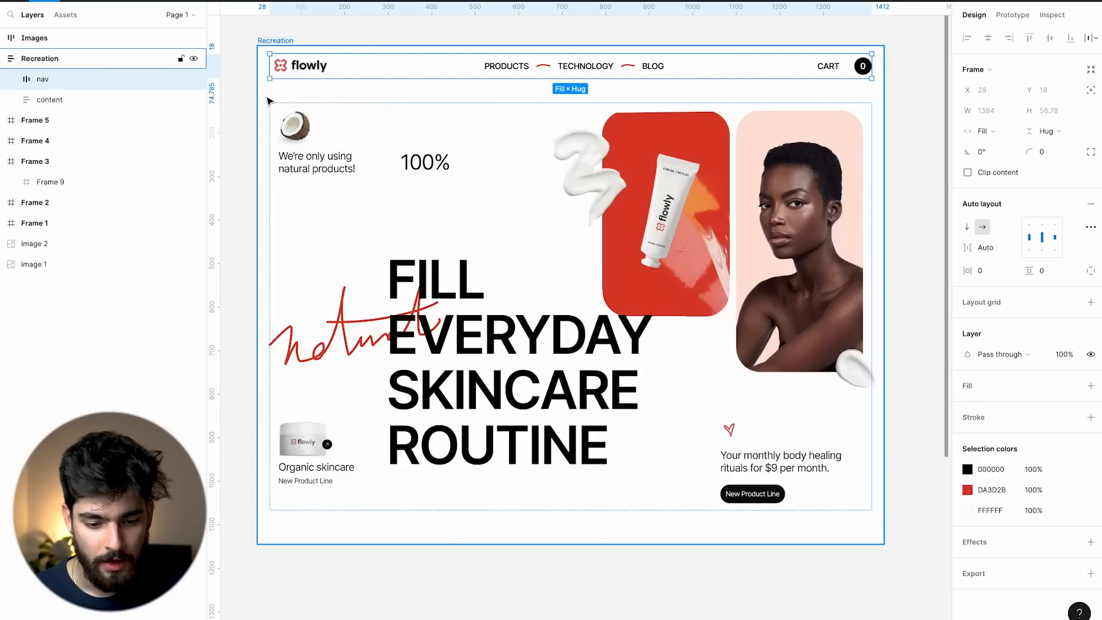
pyautogui.press('Escape')
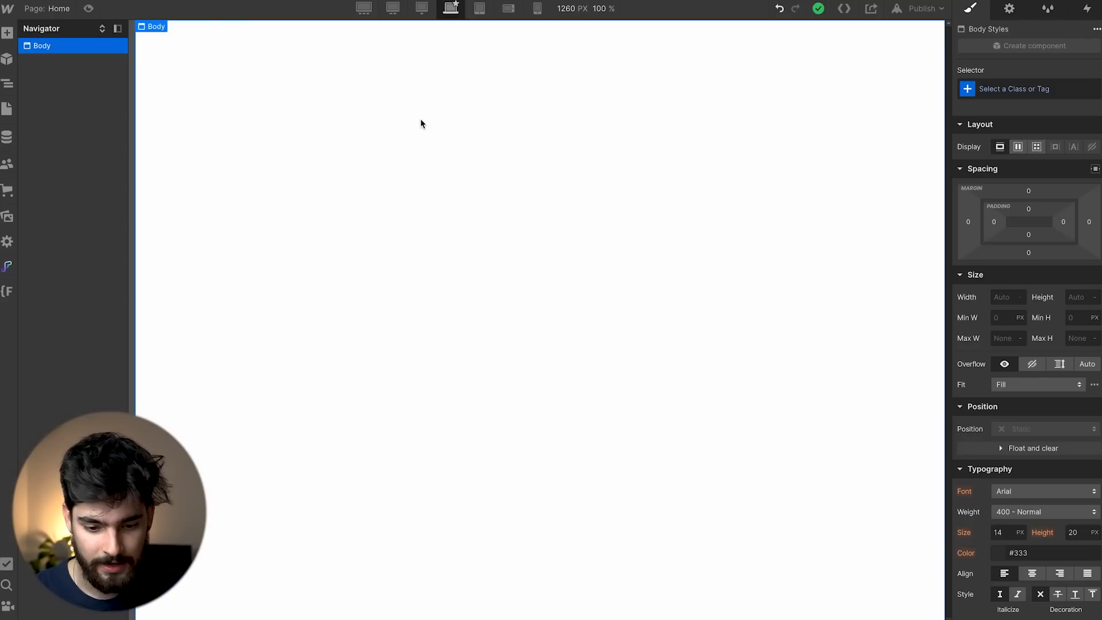
# Insert a Div Block on the page and give it the class 'wrapper'.
pyautogui.press('super+k')
pyautogui.write('wrapp')
pyautogui.hotkey('ctrl', 'a')
pyautogui.write('div')
pyautogui.press('Return')
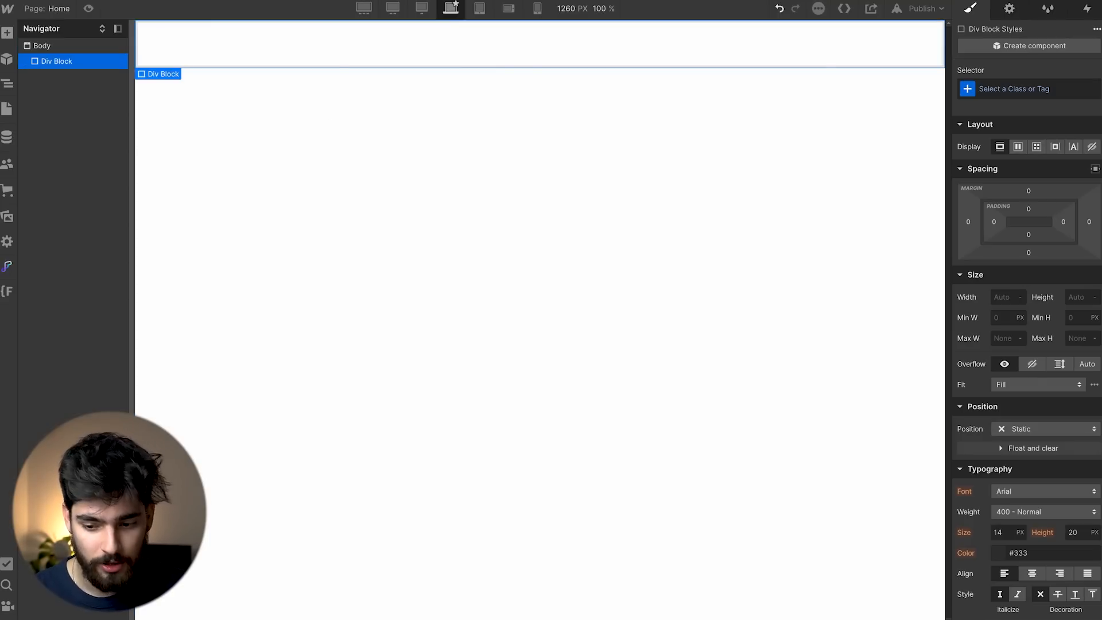
pyautogui.click(1079, 83)
pyautogui.write('wrapper')
pyautogui.press('Return')
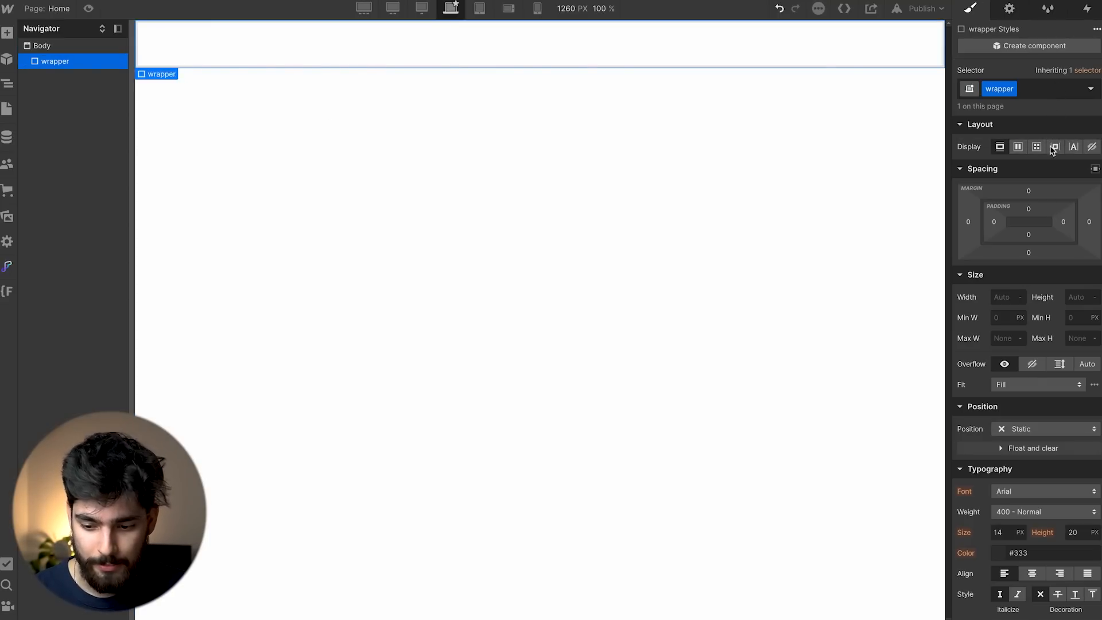
# Set the wrapper's left and right padding to 10%.
pyautogui.click(991, 224)
pyautogui.write('10')
pyautogui.press('Return')
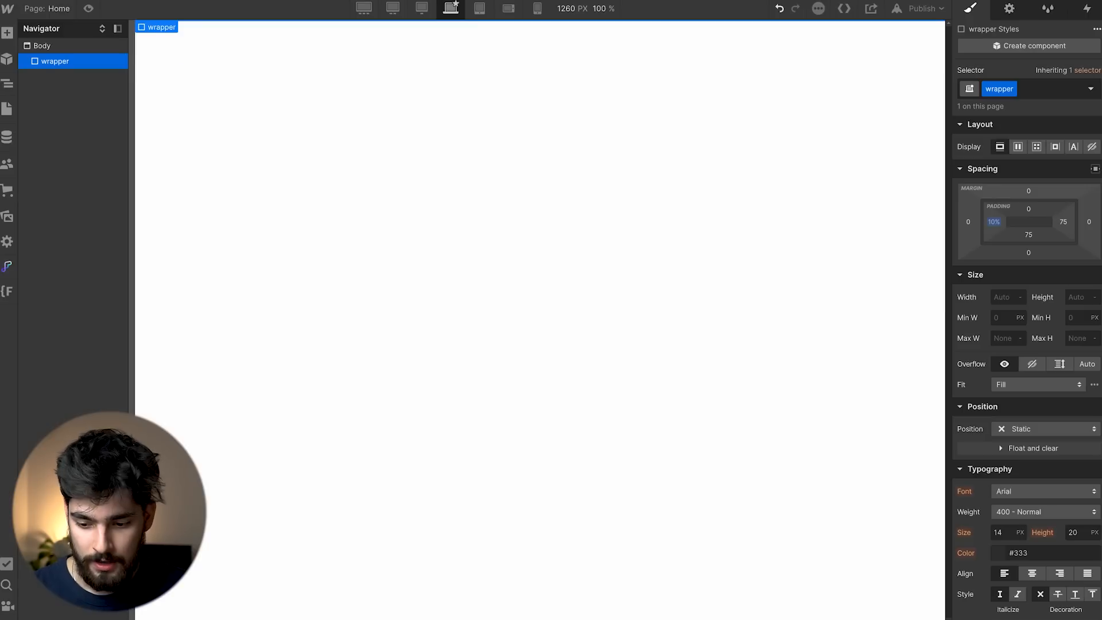
pyautogui.click(1066, 222)
pyautogui.write('1')
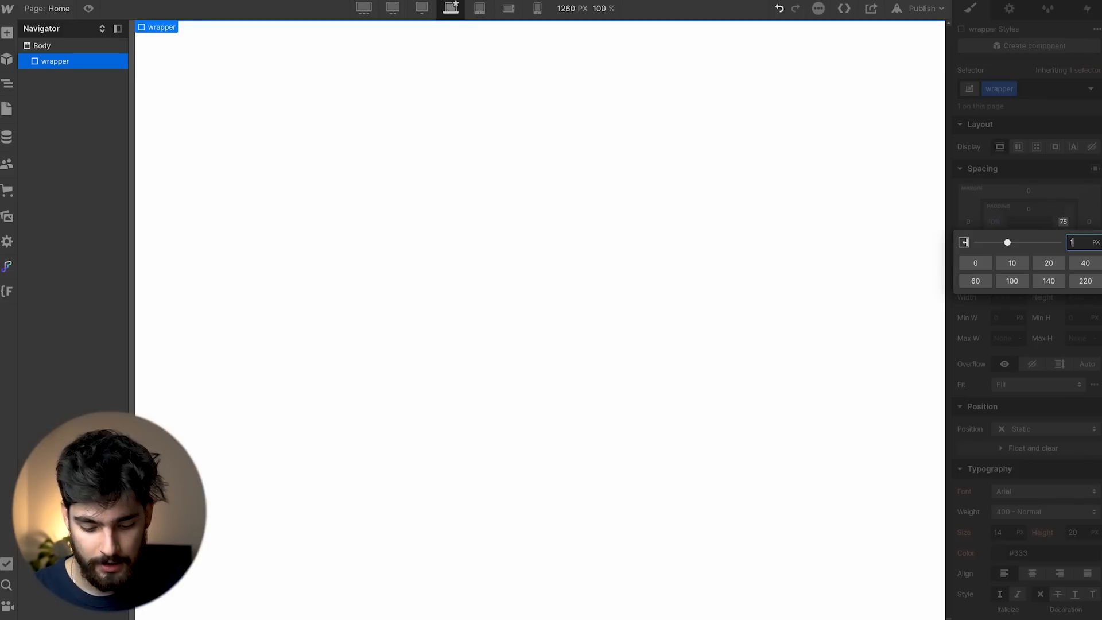
pyautogui.write('0%')
pyautogui.press('Return')
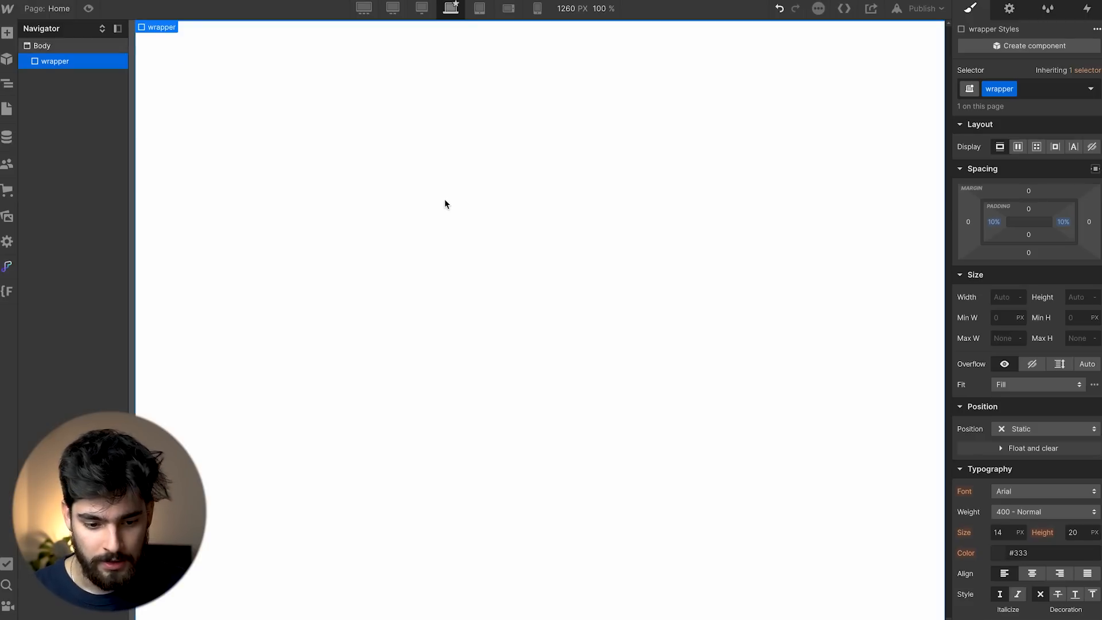
# Add another Div Block and nest it inside wrapper in the Navigator.
pyautogui.click(443, 199)
pyautogui.hotkey('ctrl', 'k')
pyautogui.write('div')
pyautogui.press('Return')
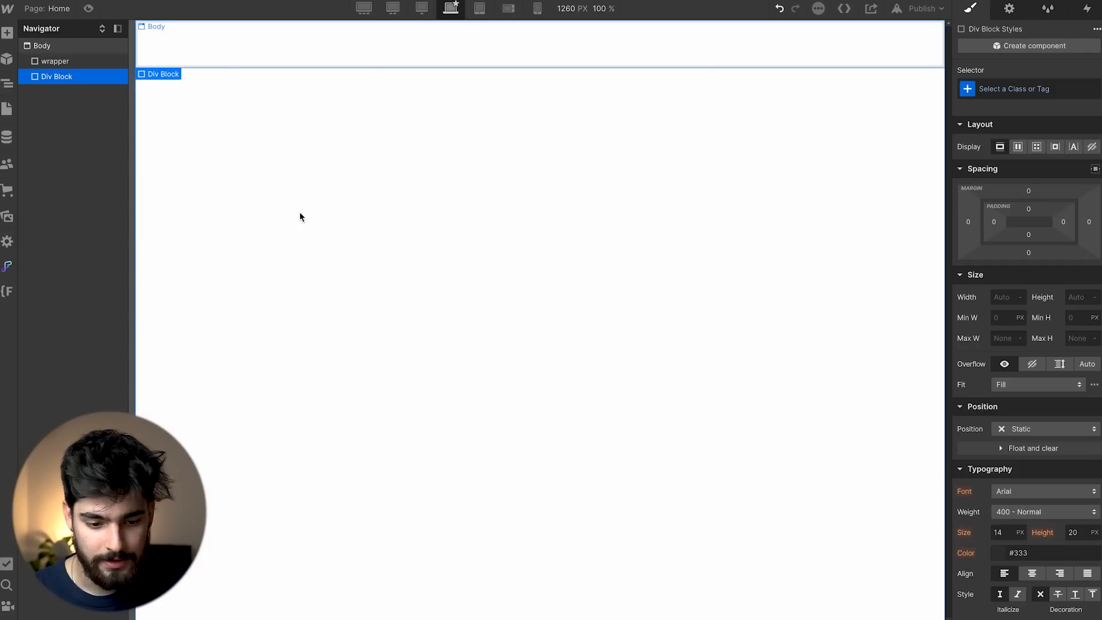
pyautogui.moveTo(81, 75); pyautogui.dragTo(54, 66)
pyautogui.click(198, 50)
pyautogui.click(298, 61)
pyautogui.hotkey('alt', 'Tab')
# Move the Text Content layer above lower so content reads top, Text Content, lower.
pyautogui.click(360, 161)
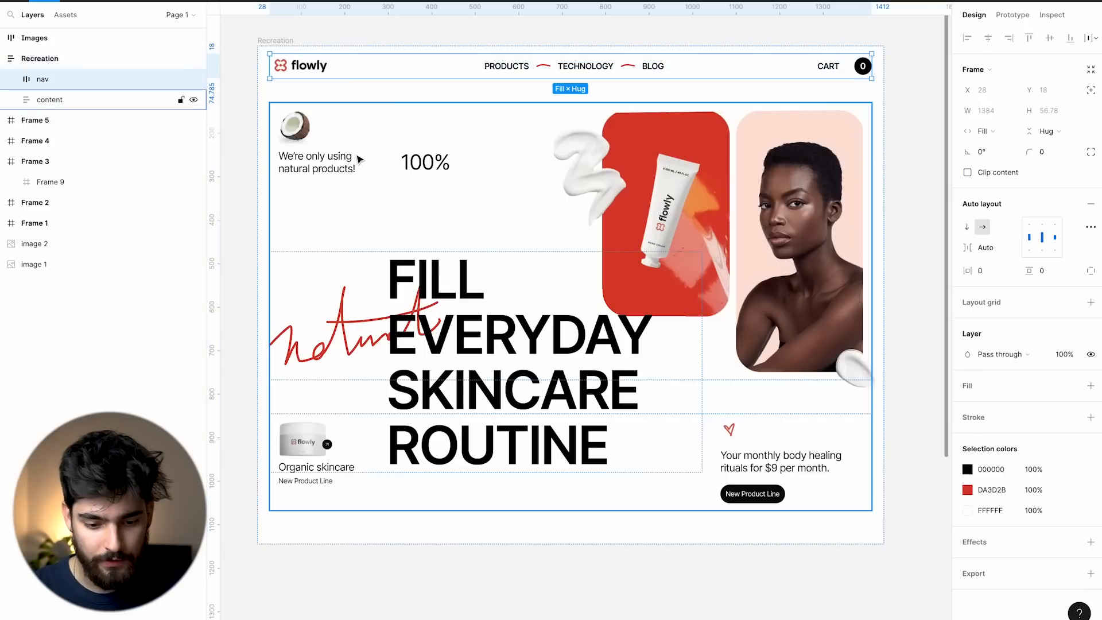
pyautogui.click(11, 99)
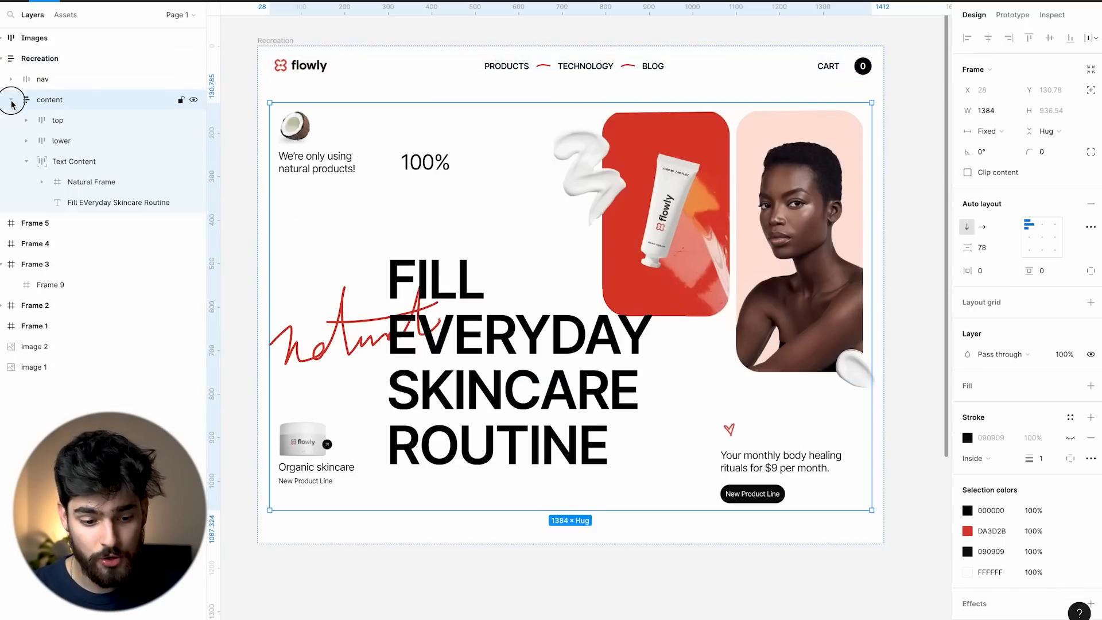
pyautogui.click(27, 159)
pyautogui.click(61, 140)
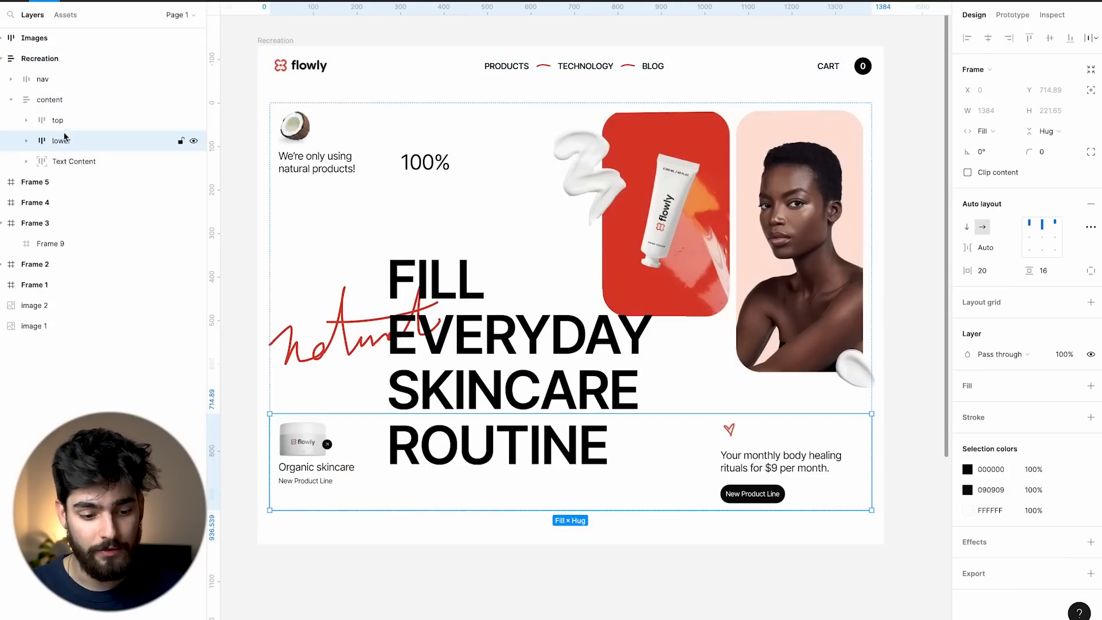
pyautogui.moveTo(100, 154)
pyautogui.mouseDown()
pyautogui.moveTo(81, 155)
pyautogui.moveTo(87, 138)
pyautogui.mouseUp()
pyautogui.click(111, 128)
pyautogui.click(107, 143)
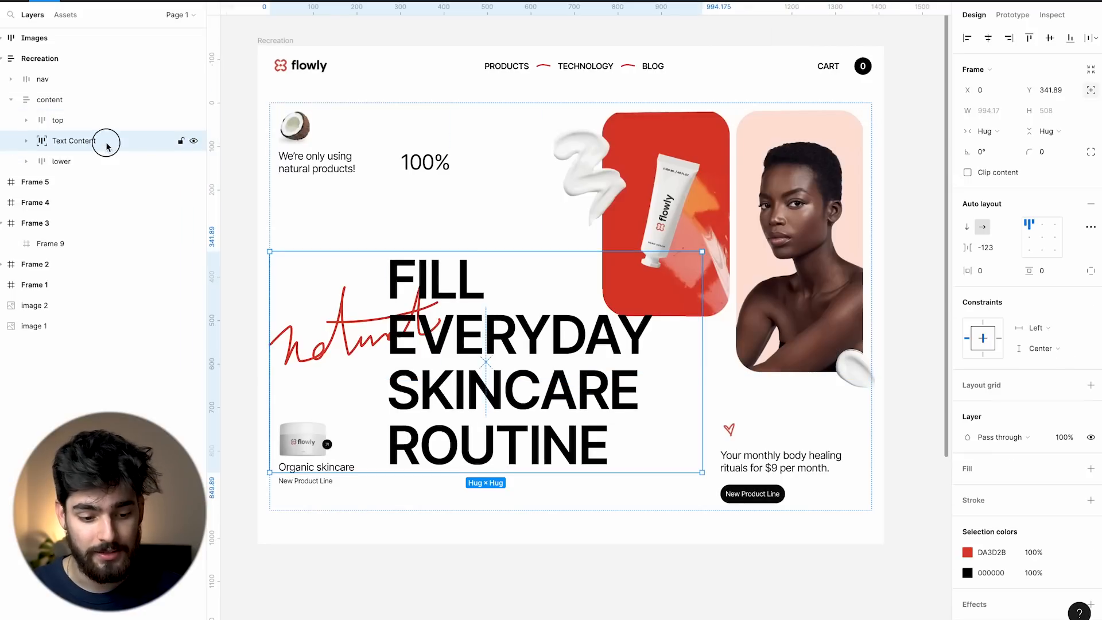
pyautogui.click(819, 573)
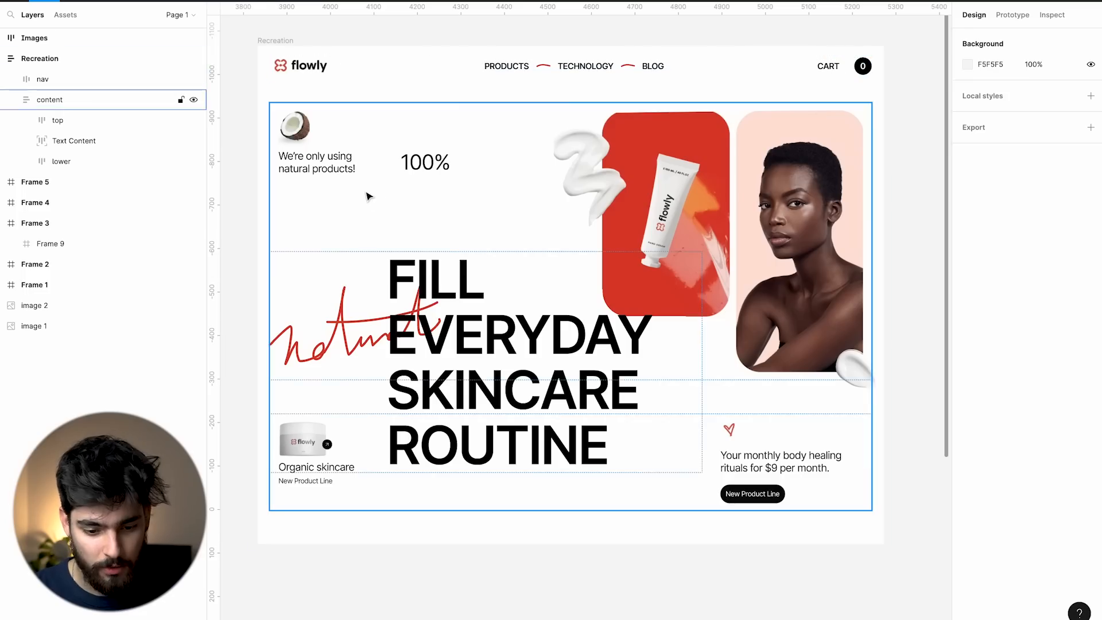
# Check Figma's top and lower layers, then give the inner Webflow block the class 'content'.
pyautogui.click(368, 196)
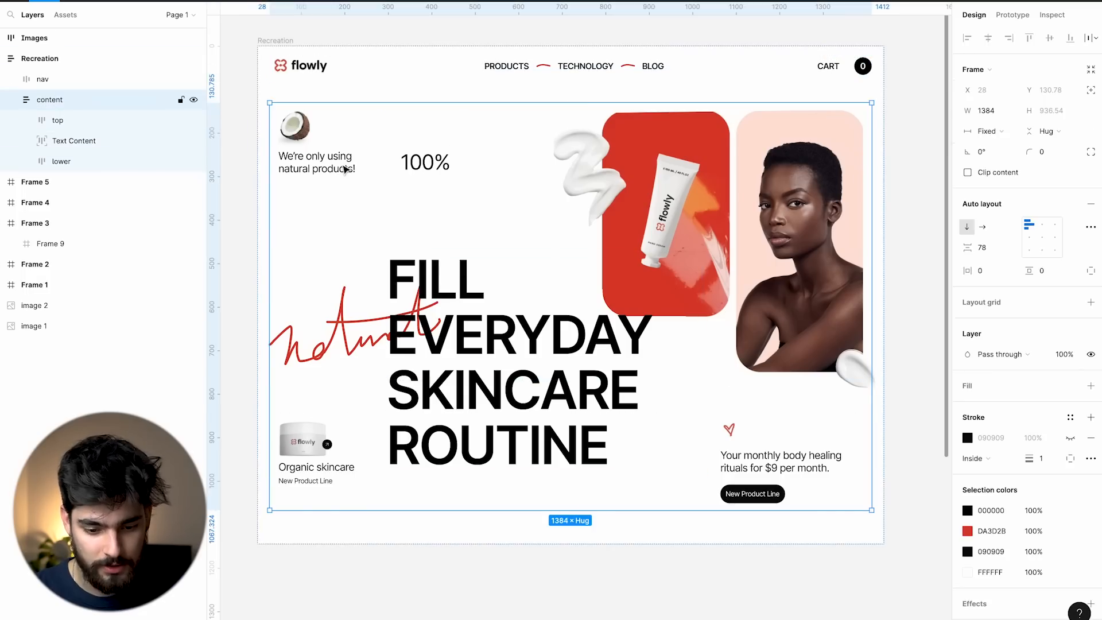
pyautogui.click(69, 120)
pyautogui.click(88, 156)
pyautogui.click(79, 123)
pyautogui.click(74, 161)
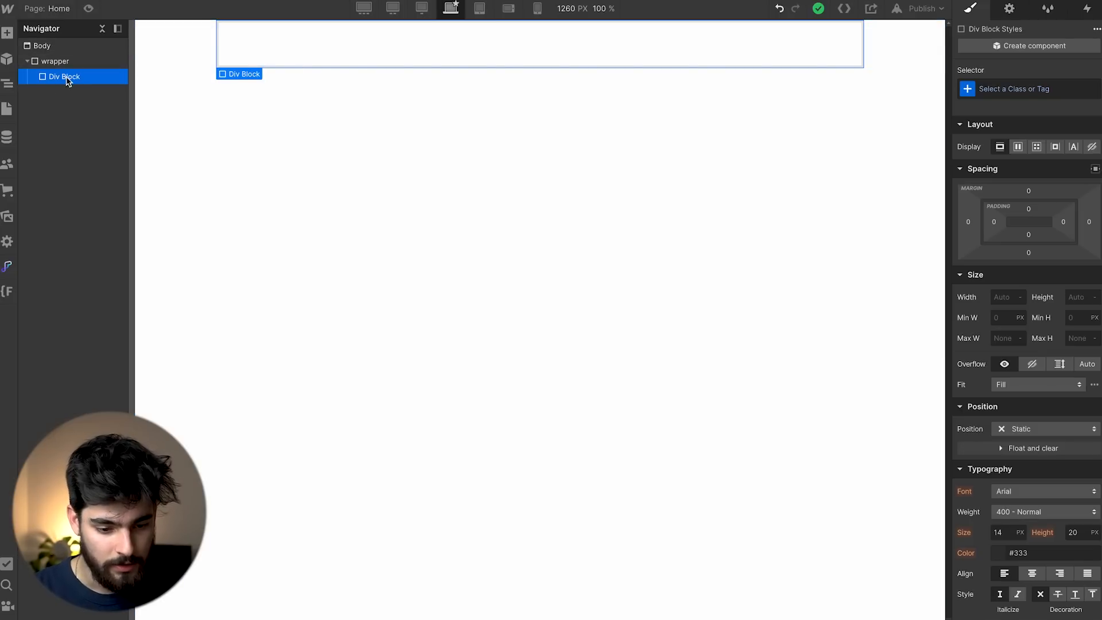
pyautogui.click(1033, 89)
pyautogui.write('content')
pyautogui.press('Return')
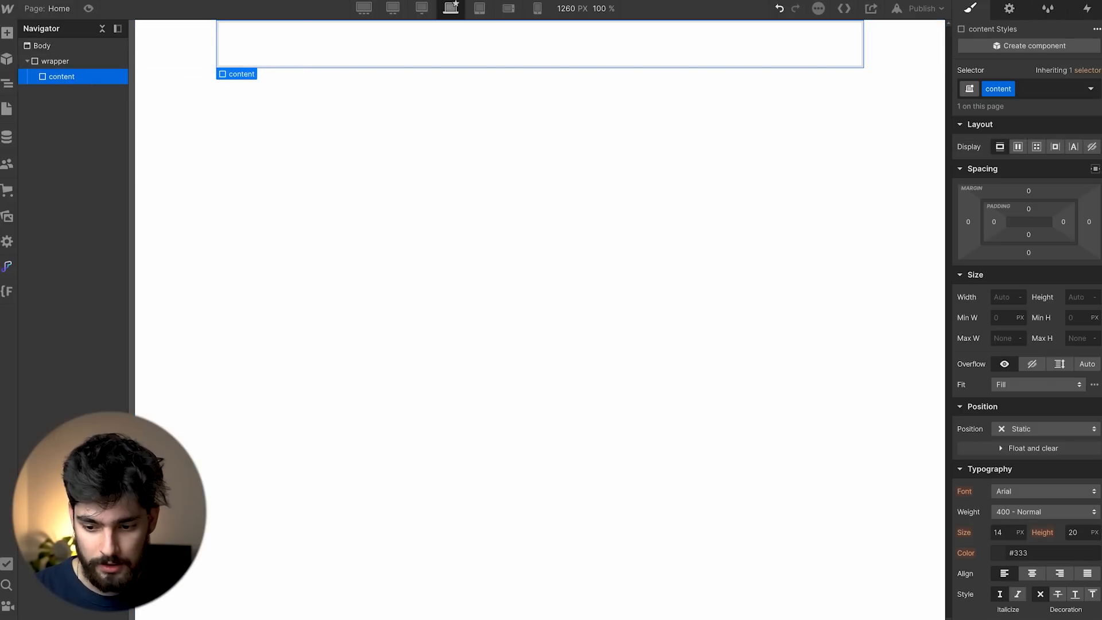
# Insert a child Div Block inside content and paste copies to make three.
pyautogui.hotkey('ctrl', 'k')
pyautogui.write('di')
pyautogui.press('Return')
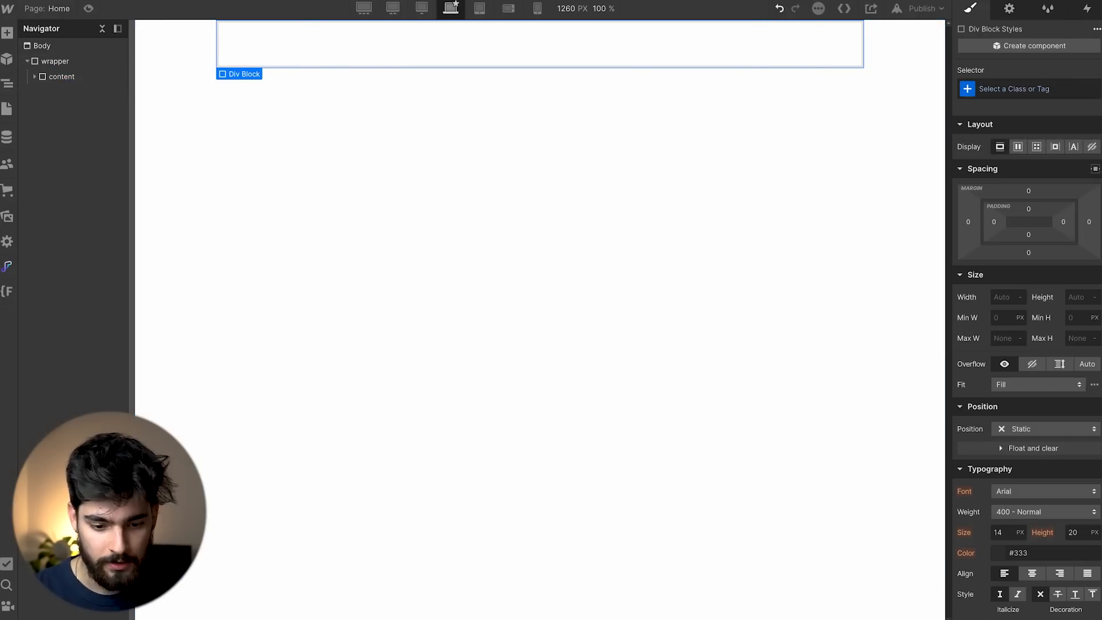
pyautogui.click(35, 76)
pyautogui.hotkey('ctrl', 'c')
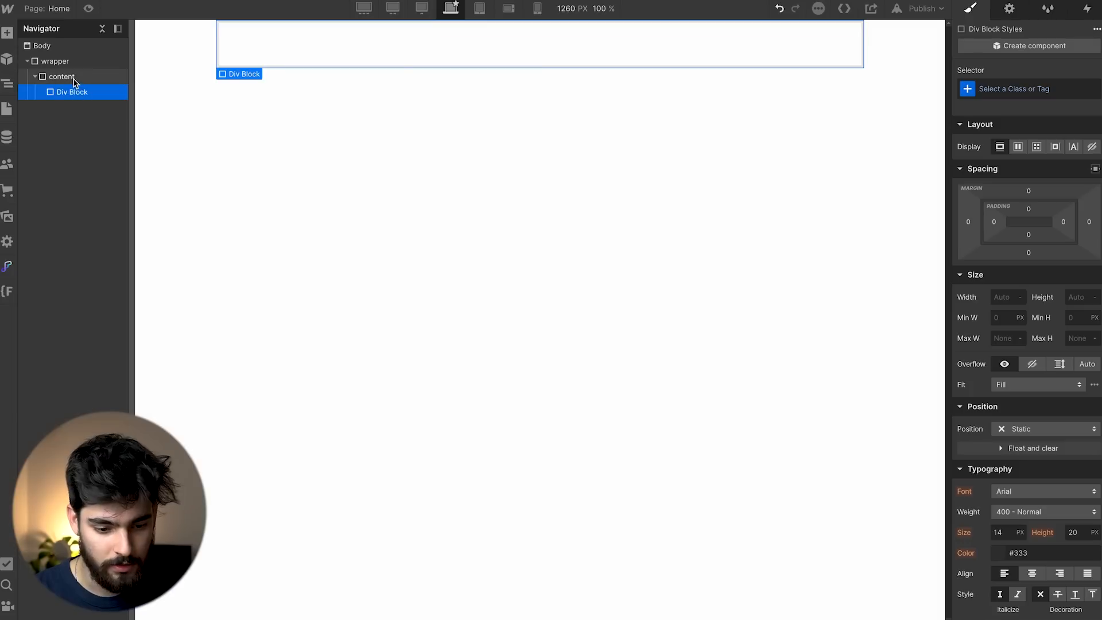
pyautogui.click(74, 79)
pyautogui.hotkey('ctrl', 'v')
pyautogui.hotkey('ctrl', 'v')
pyautogui.click(72, 107)
pyautogui.click(72, 92)
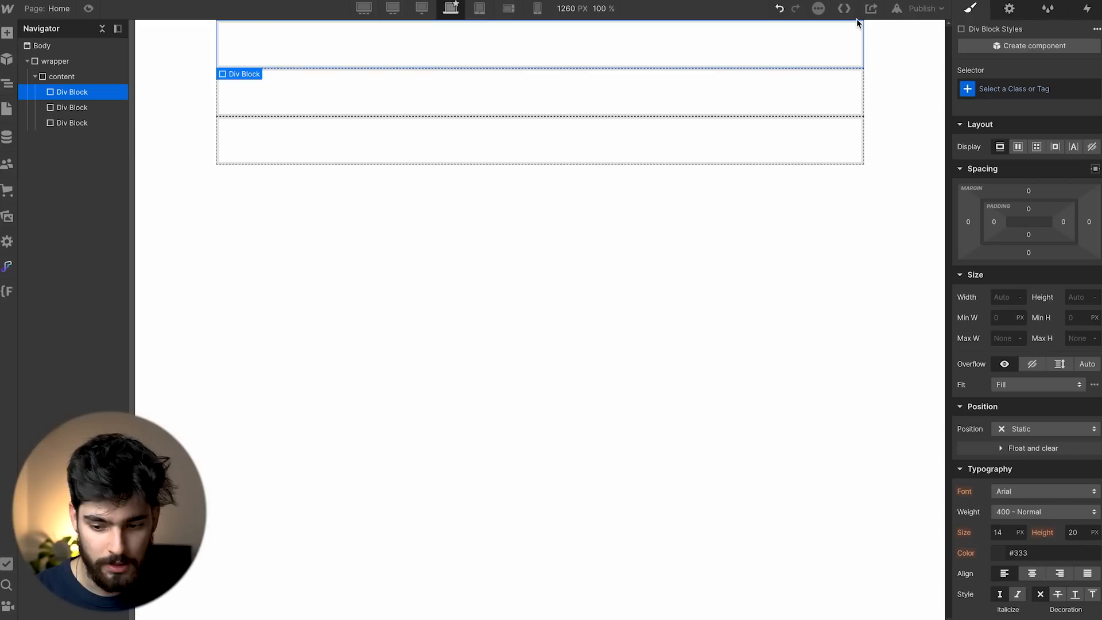
# Give the three child blocks the classes 'top', 'lower' and 'text content'.
pyautogui.click(1013, 89)
pyautogui.write('top')
pyautogui.press('Return')
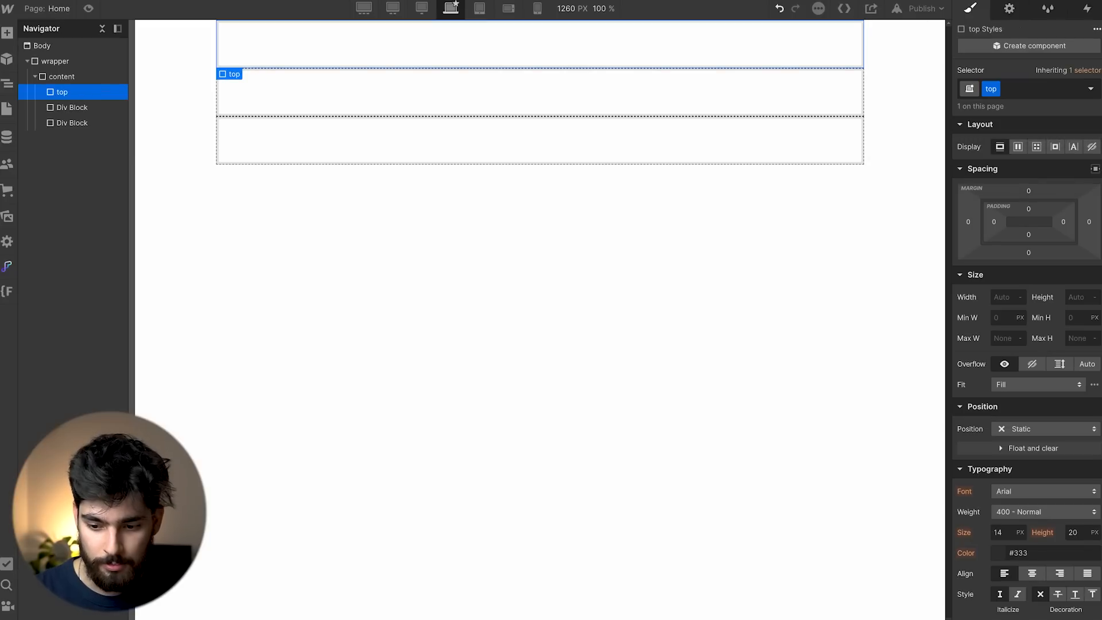
pyautogui.click(790, 155)
pyautogui.click(1055, 87)
pyautogui.write('lower')
pyautogui.press('Return')
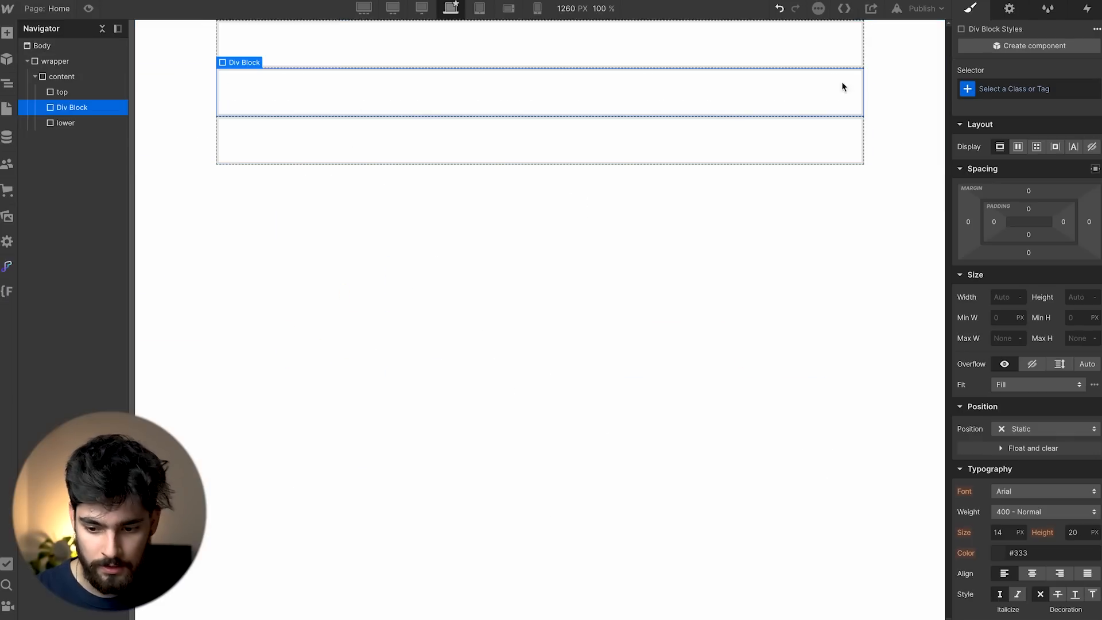
pyautogui.click(1016, 87)
pyautogui.write('text')
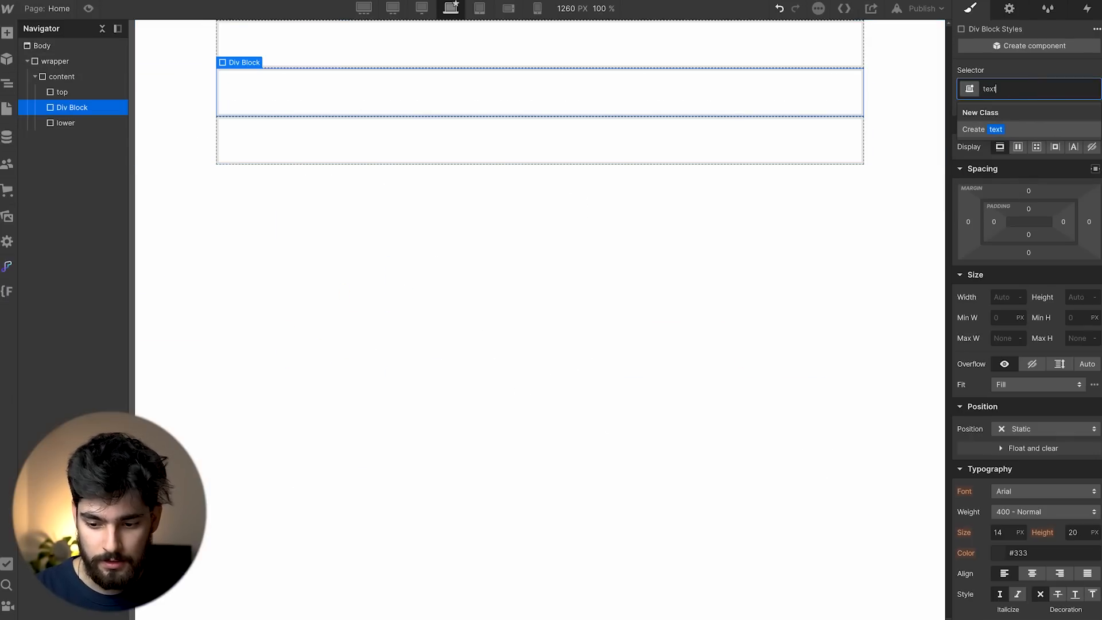
pyautogui.write(' v')
pyautogui.press('BackSpace')
pyautogui.write('conte')
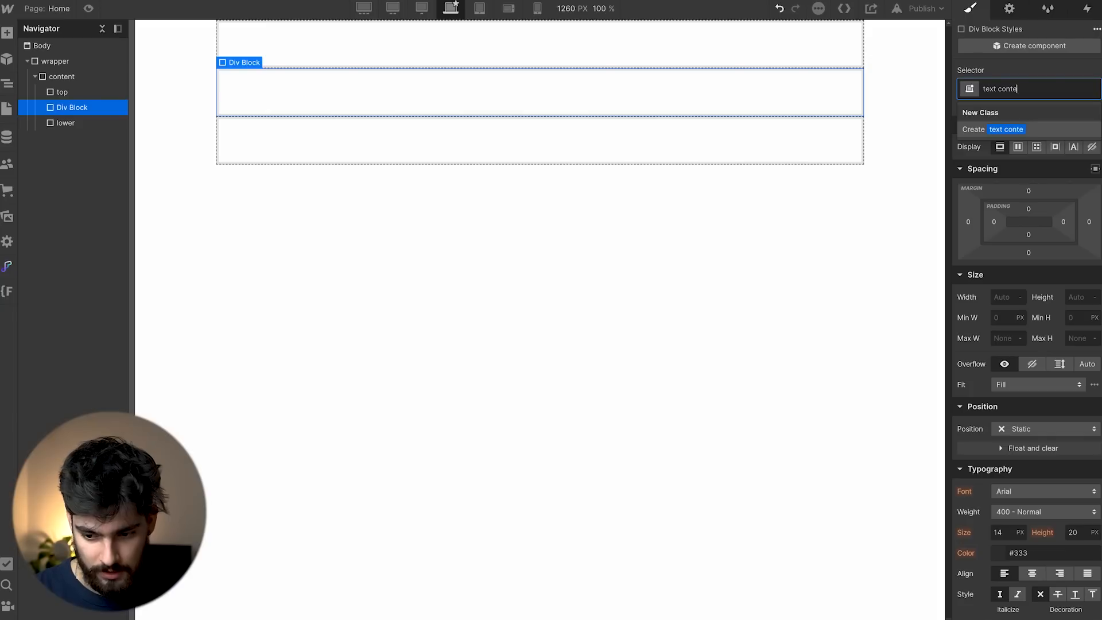
pyautogui.write('nt')
pyautogui.press('Return')
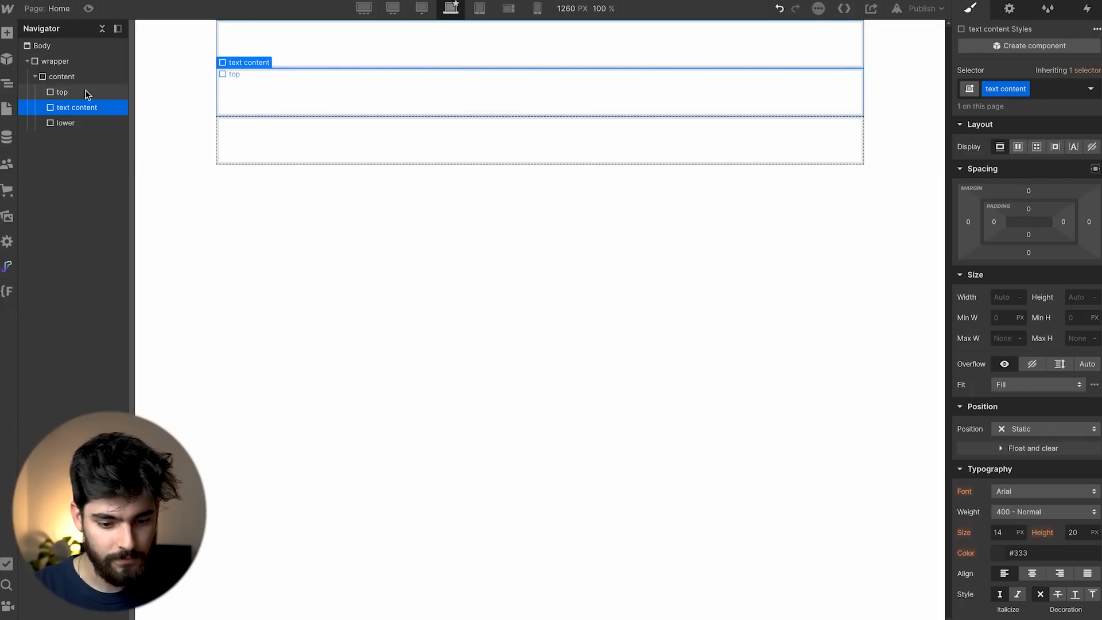
pyautogui.click(86, 93)
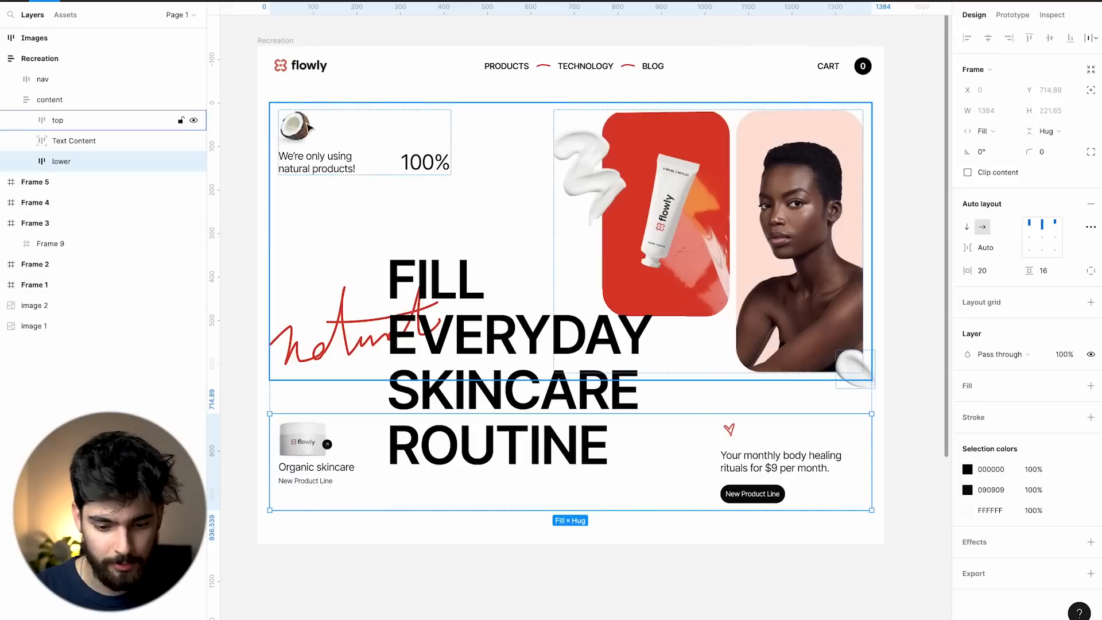
# Drill into the top frame to inspect its Top left group, Image, Paint and coconut image.
pyautogui.doubleClick(307, 124)
pyautogui.click(420, 210)
pyautogui.doubleClick(378, 150)
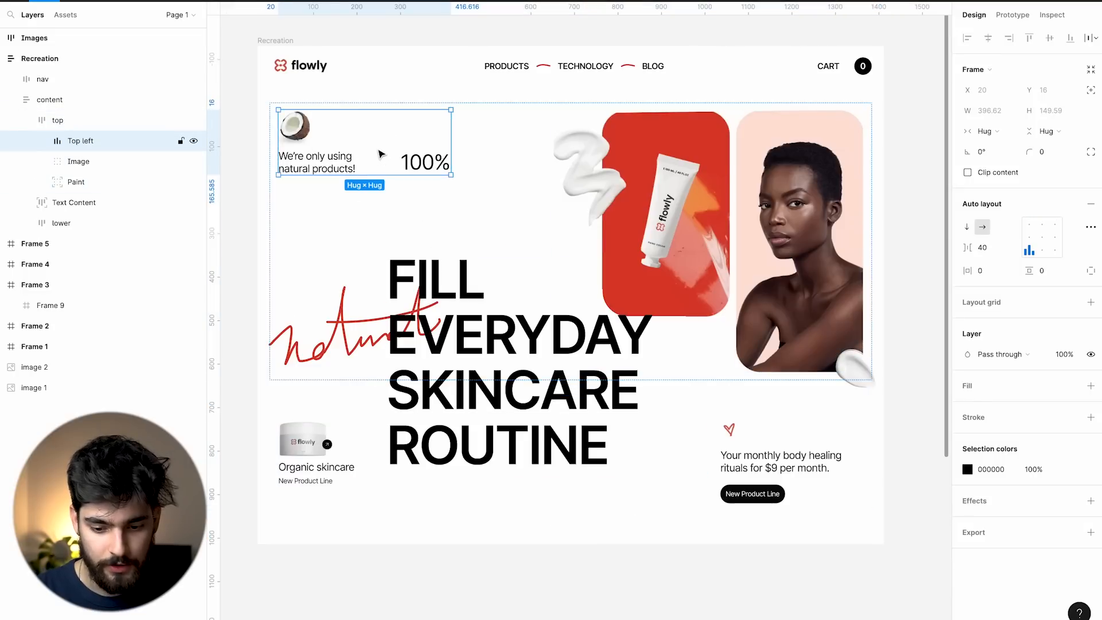
pyautogui.click(505, 222)
pyautogui.doubleClick(352, 170)
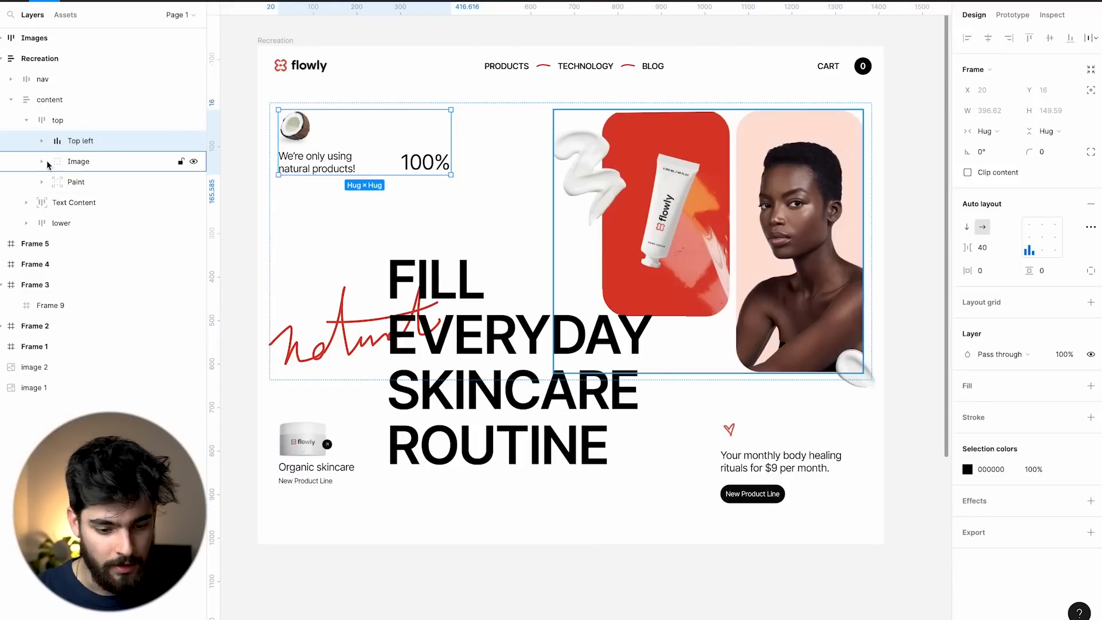
pyautogui.click(88, 166)
pyautogui.click(88, 183)
pyautogui.click(92, 142)
pyautogui.doubleClick(343, 167)
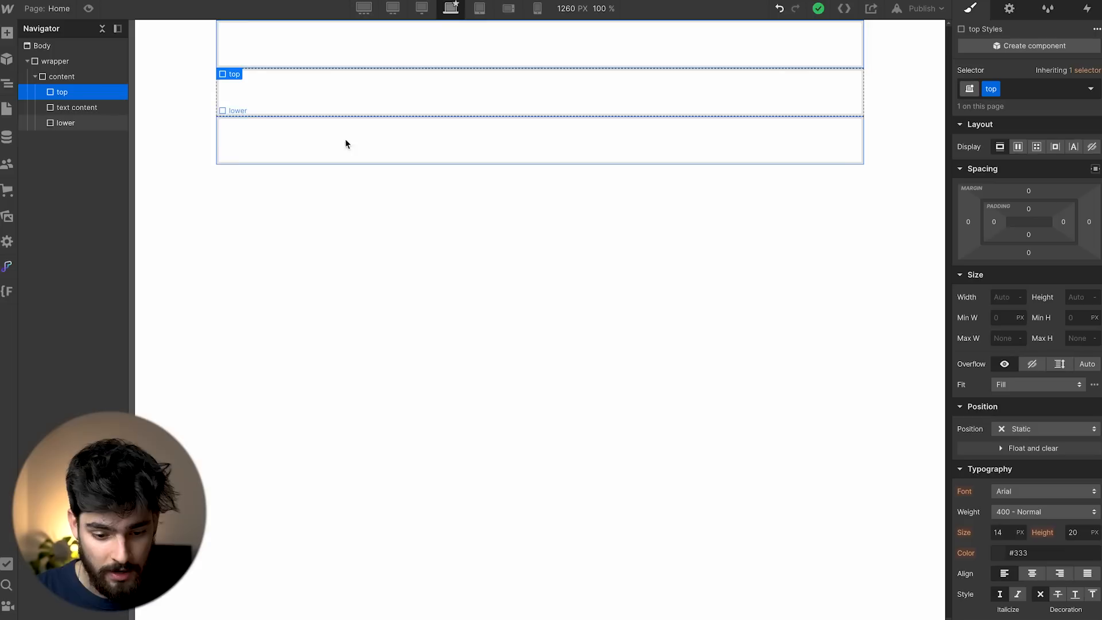
# Insert a block inside top classed 'top left', set to flex with items centred.
pyautogui.hotkey('ctrl', 'e')
pyautogui.write('div')
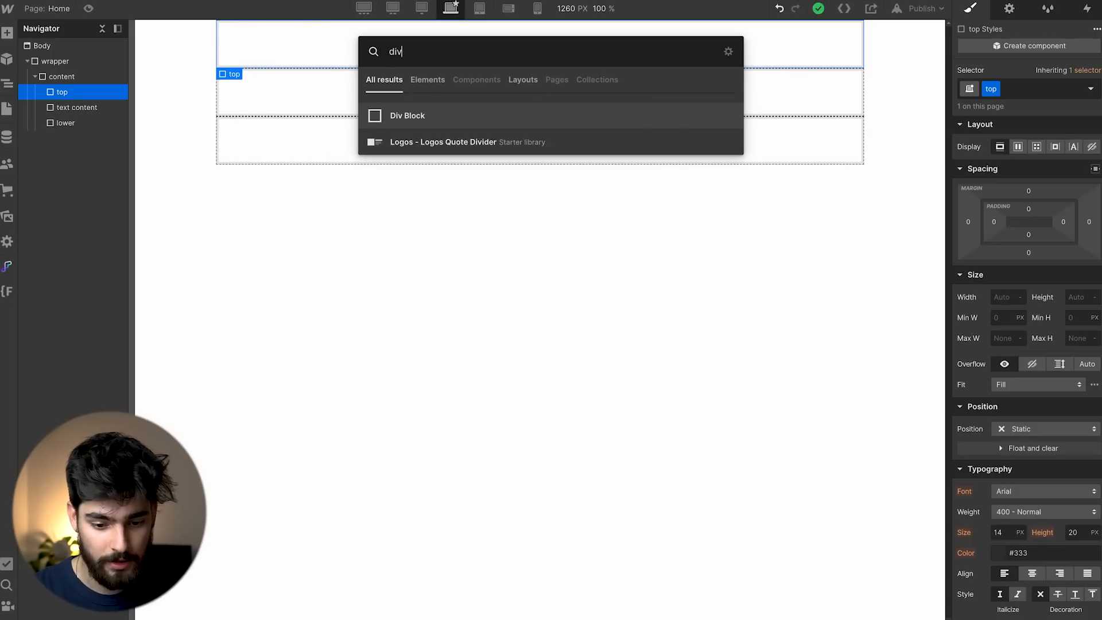
pyautogui.press('Return')
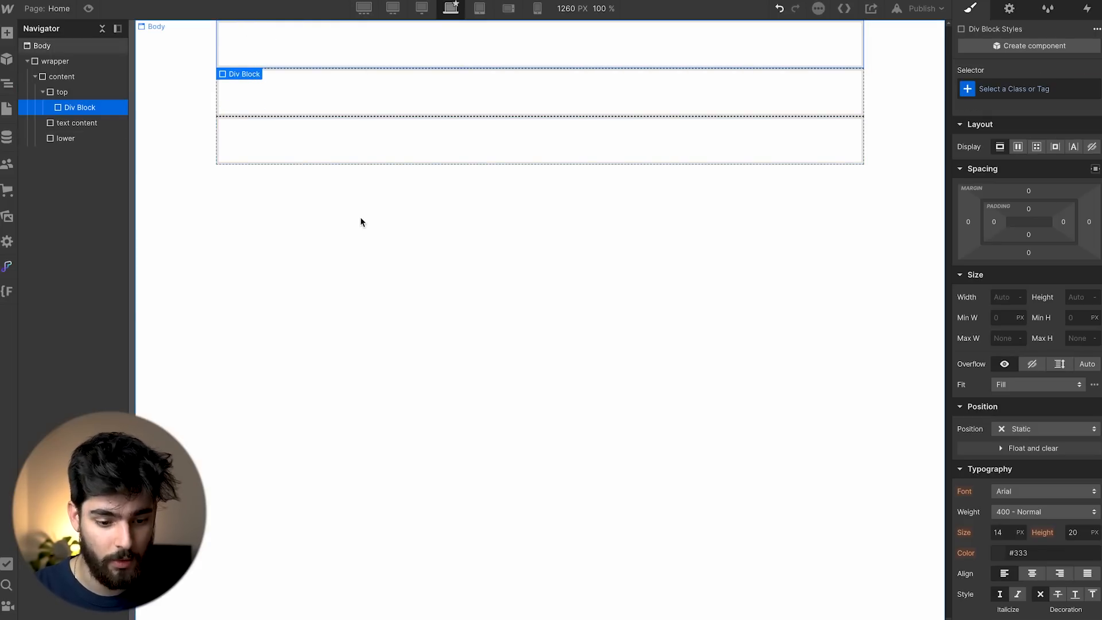
pyautogui.write('top left')
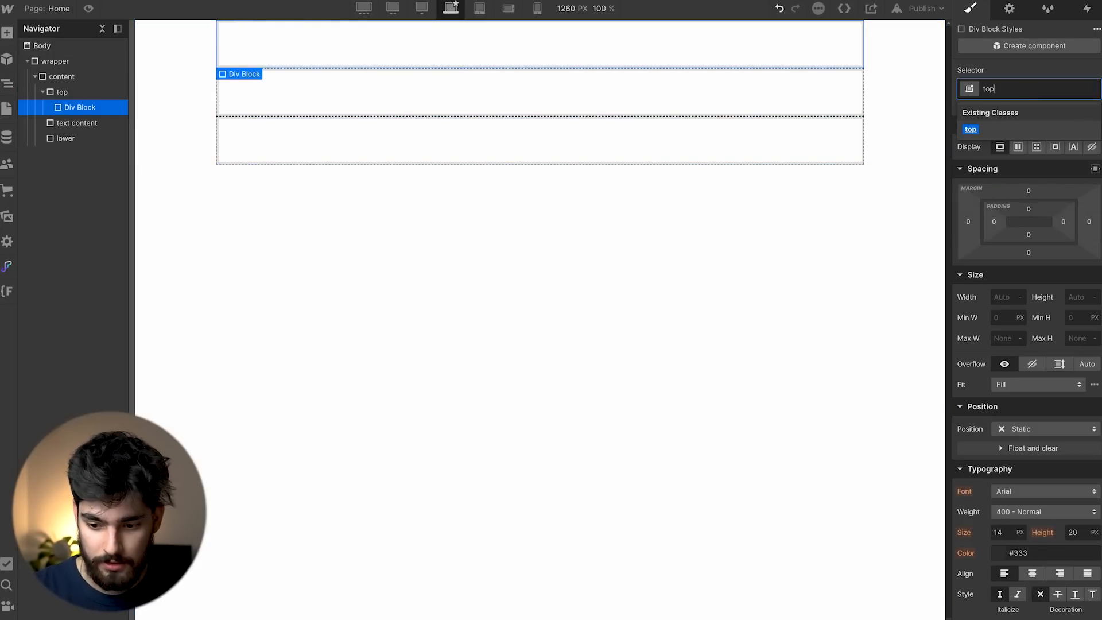
pyautogui.press('Return')
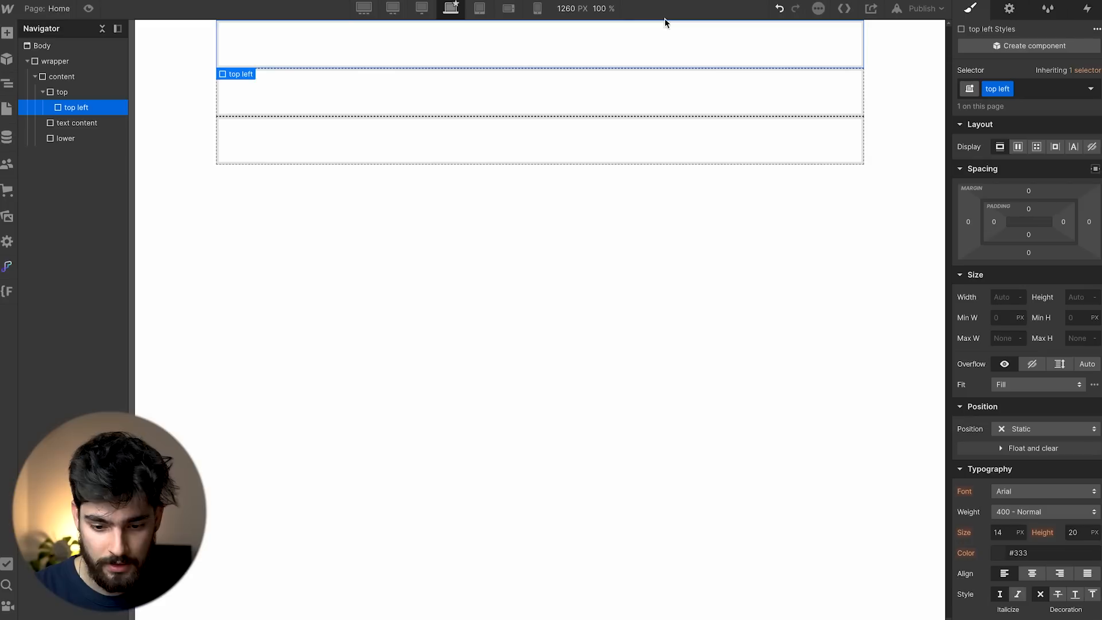
pyautogui.click(1017, 147)
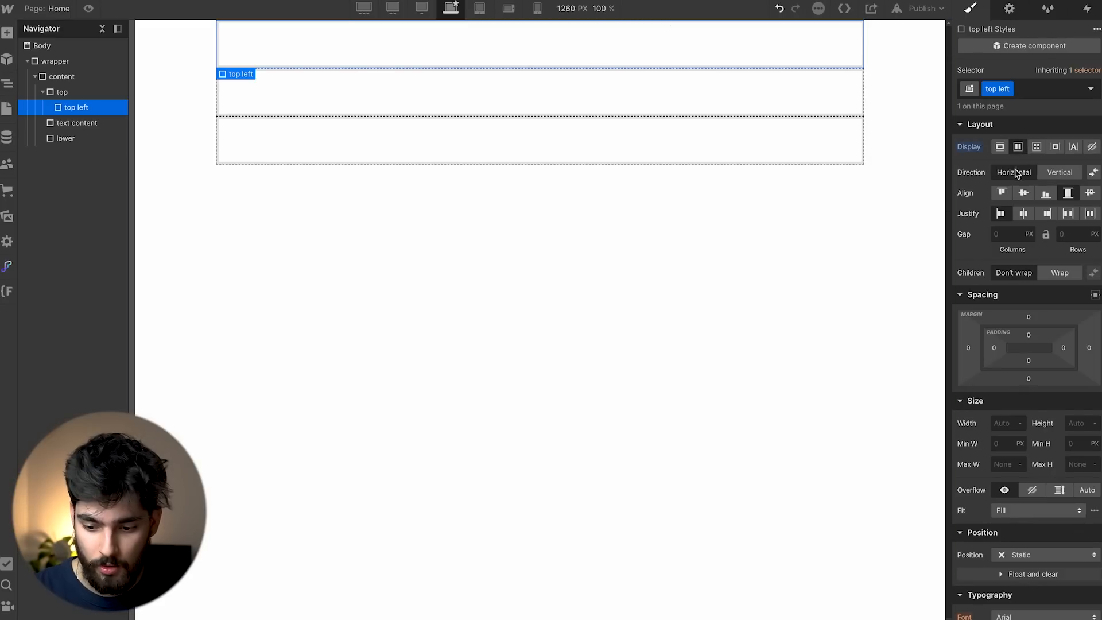
pyautogui.click(1024, 214)
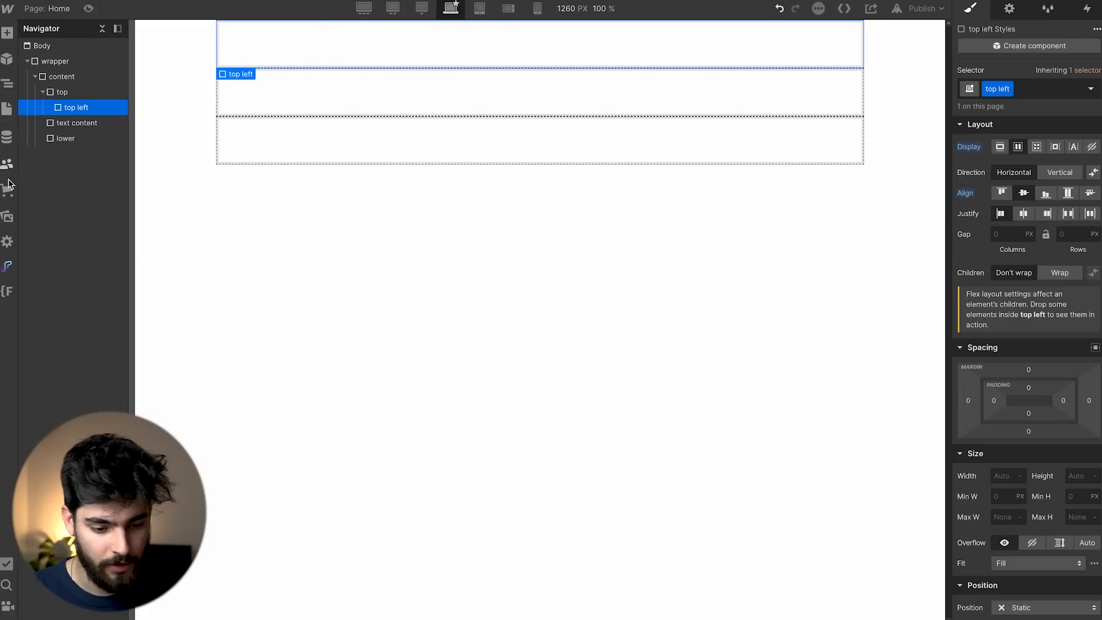
# Open the image assets and inspect Figma's coconut image and natural products caption.
pyautogui.click(8, 216)
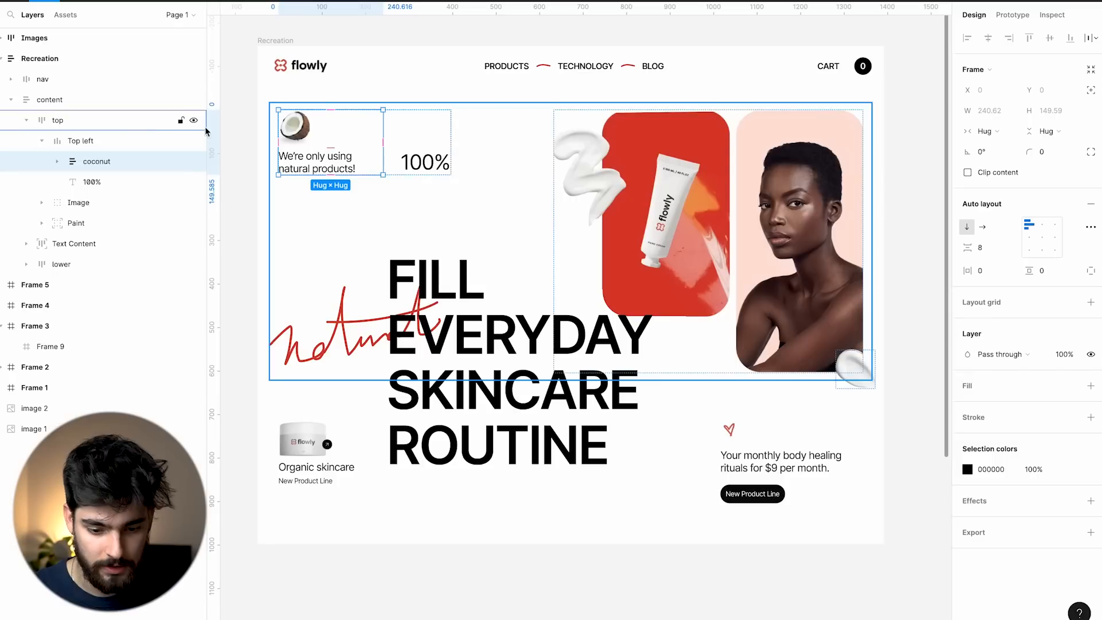
pyautogui.scroll(3, 298, 133)
pyautogui.doubleClick(294, 127)
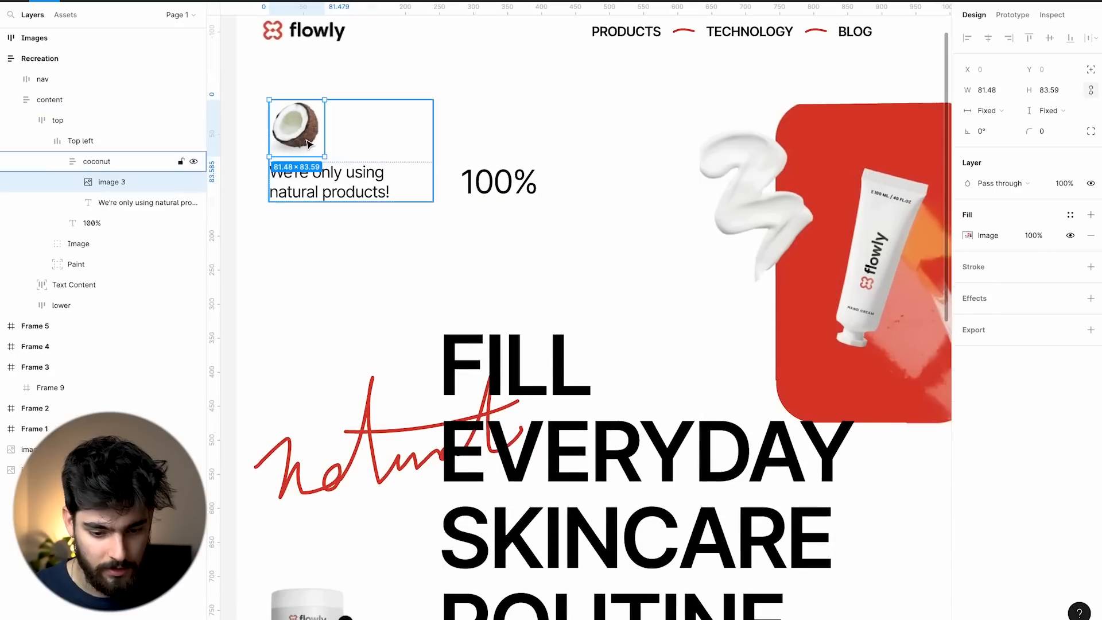
pyautogui.click(314, 180)
pyautogui.press('Escape')
pyautogui.press('Escape')
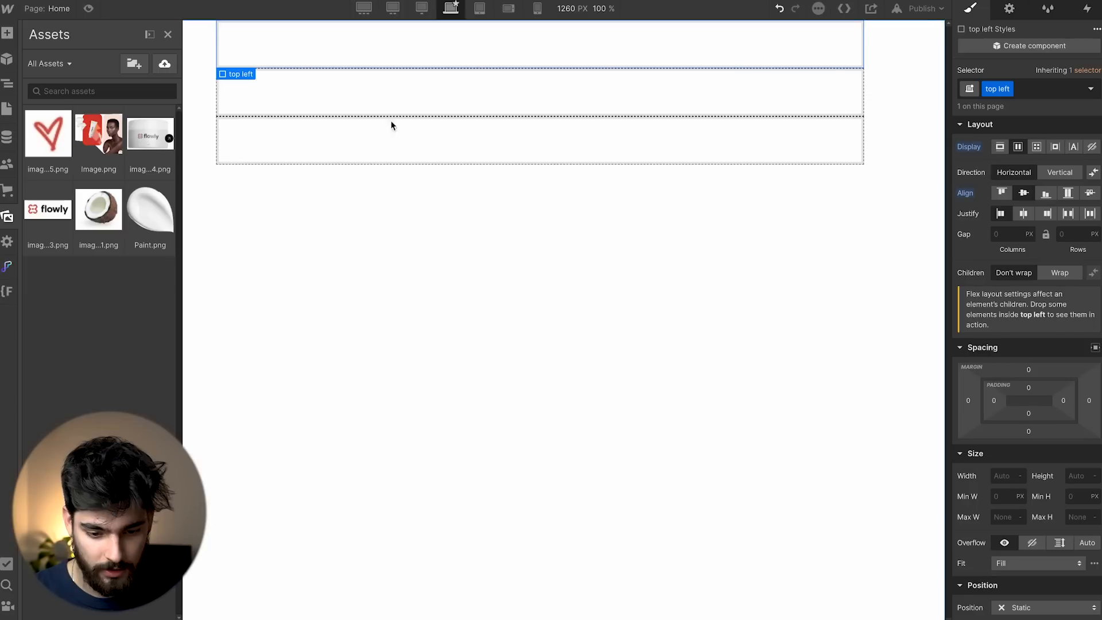
# Add a Div Block inside top left and give it the class 'coconut'.
pyautogui.press('z')
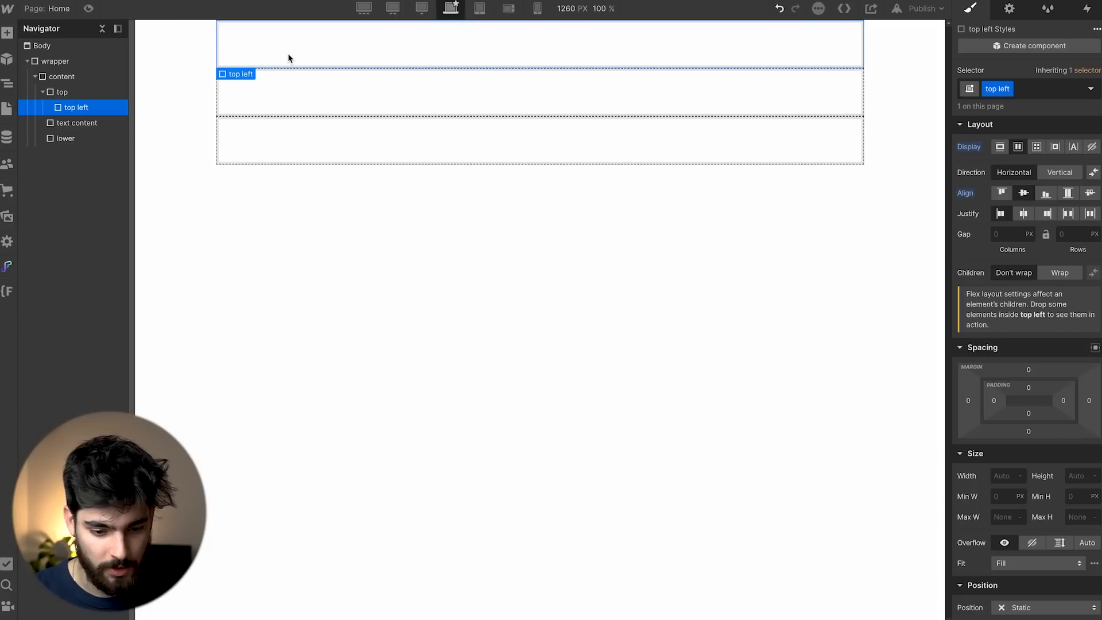
pyautogui.press('super+e')
pyautogui.write('div')
pyautogui.press('Return')
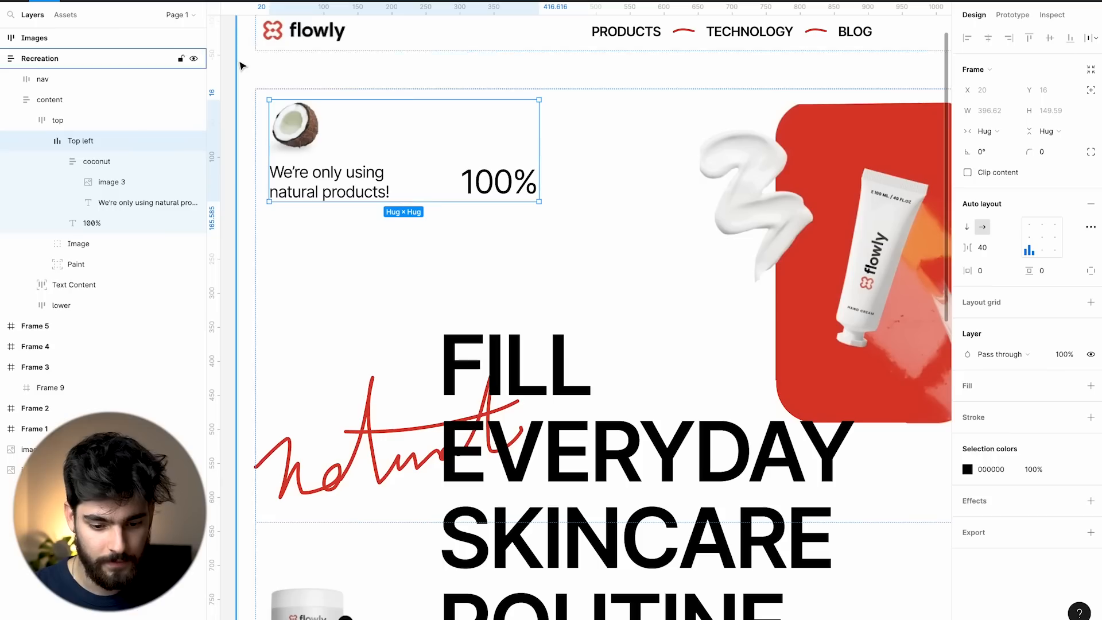
pyautogui.click(177, 171)
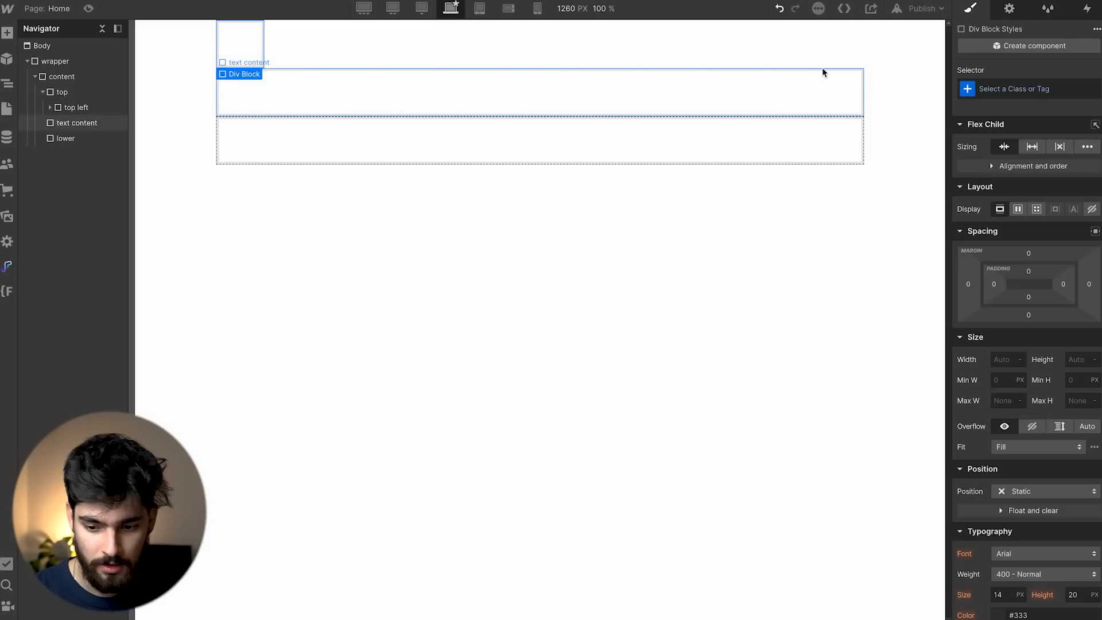
pyautogui.press('super+Return')
pyautogui.write('coconut')
pyautogui.press('Return')
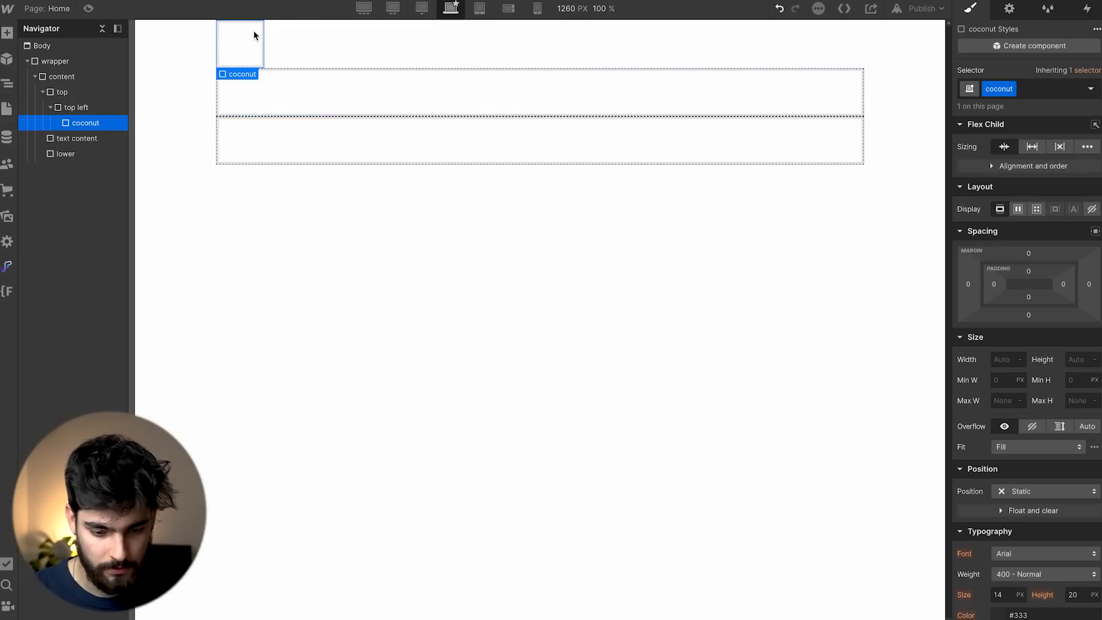
# Insert an Image into the coconut div showing the coconut picture (image 3-1.png).
pyautogui.press('super+e')
pyautogui.write('image')
pyautogui.press('Return')
pyautogui.click(303, 66)
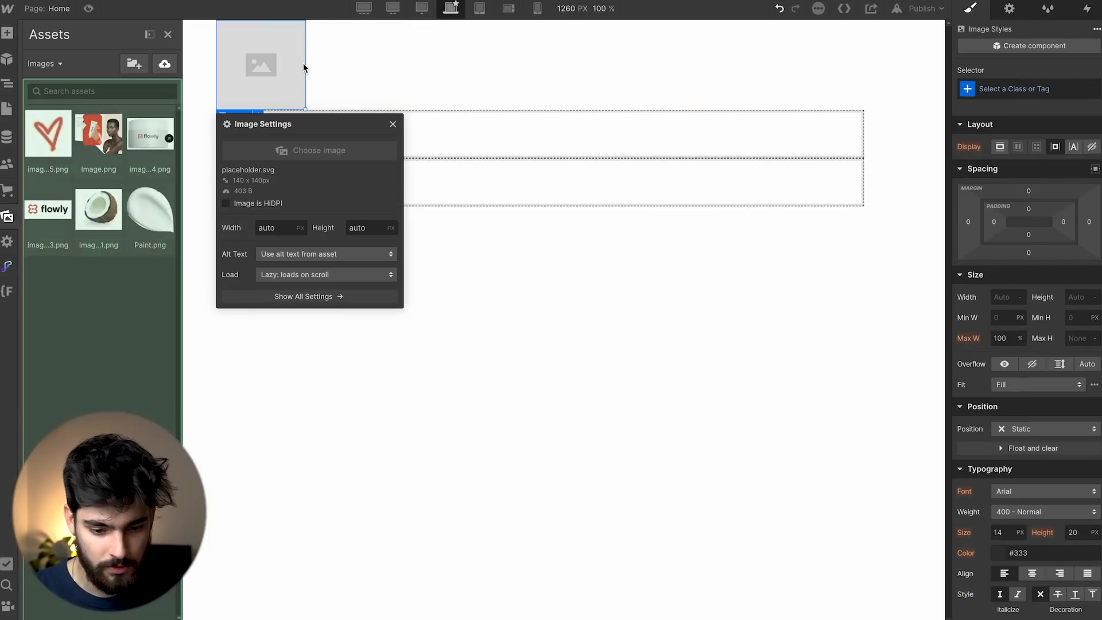
pyautogui.click(98, 209)
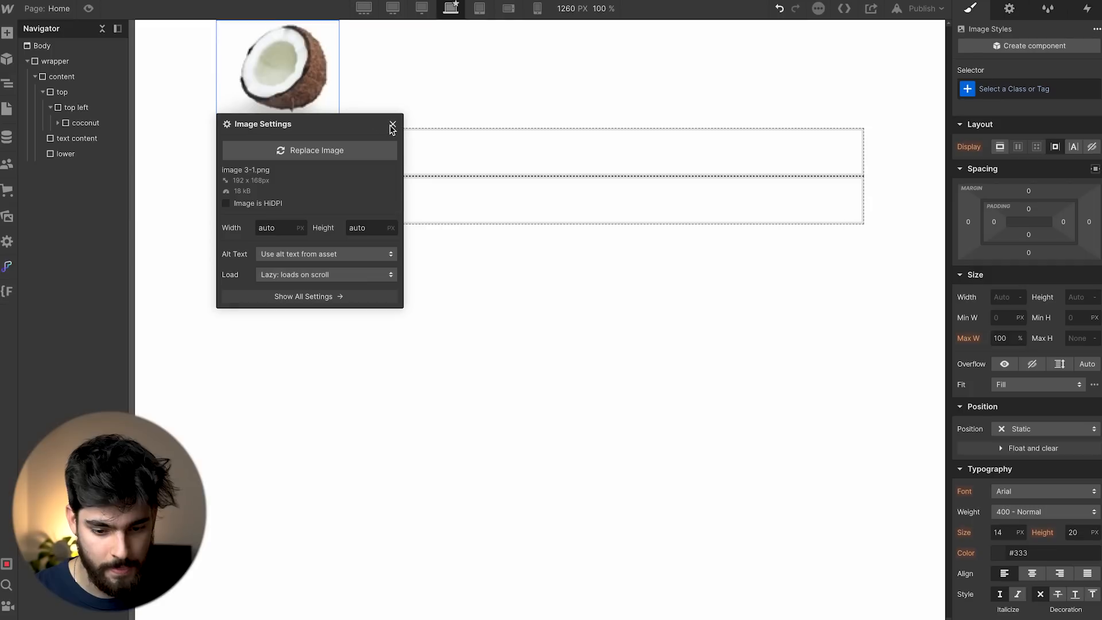
pyautogui.click(307, 115)
# Add a placeholder Text Block to the coconut div and try resizing the coconut image.
pyautogui.press('super+e')
pyautogui.write('text')
pyautogui.press('Down')
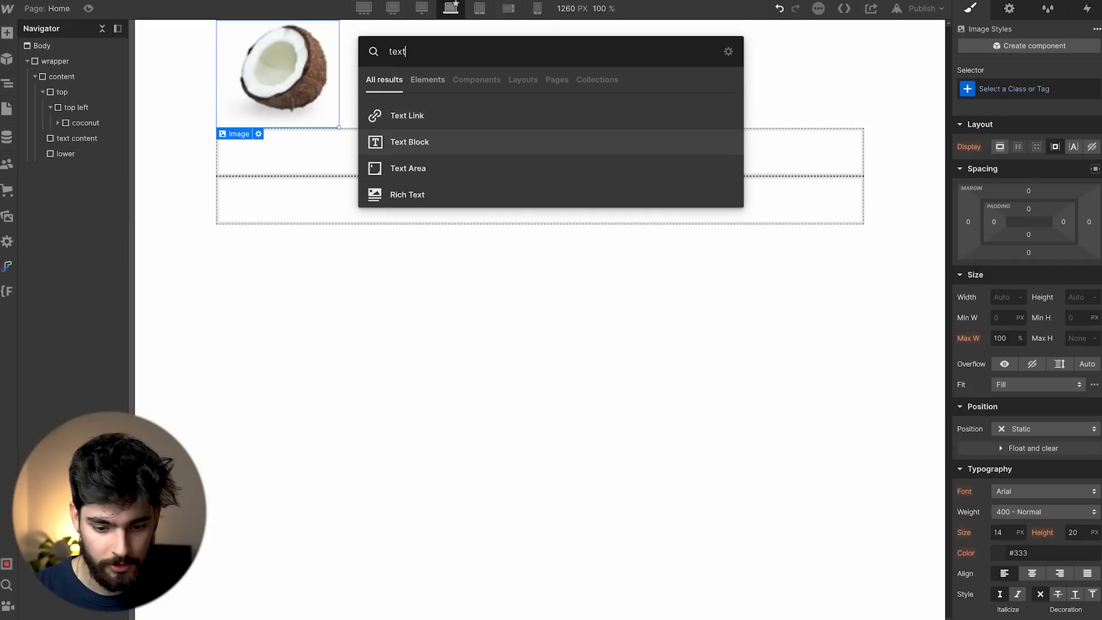
pyautogui.press('Return')
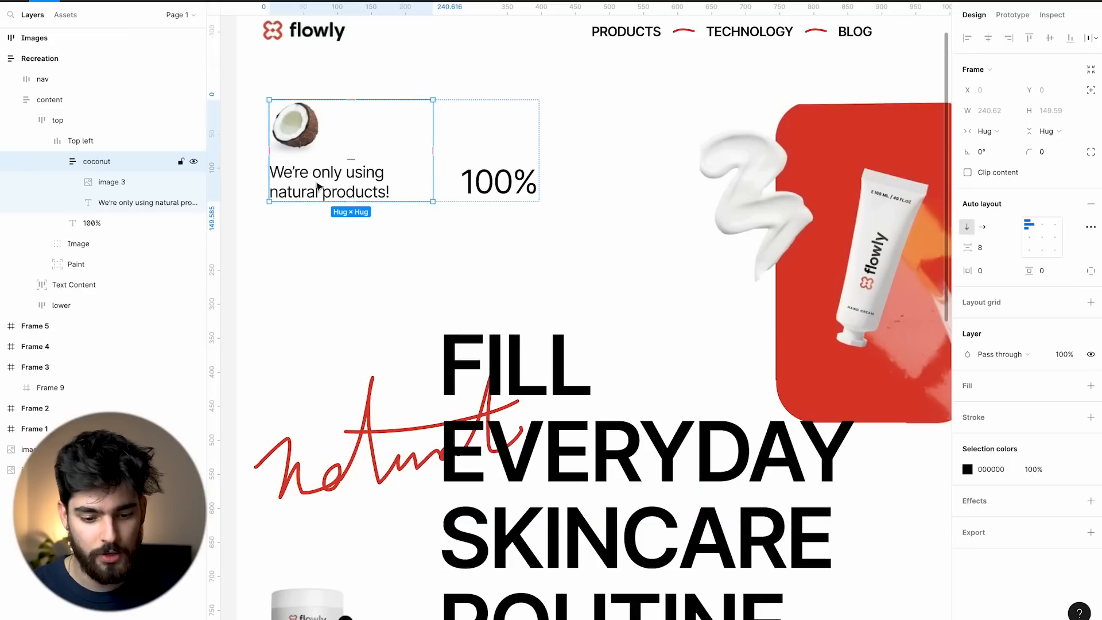
pyautogui.click(356, 188)
pyautogui.click(369, 151)
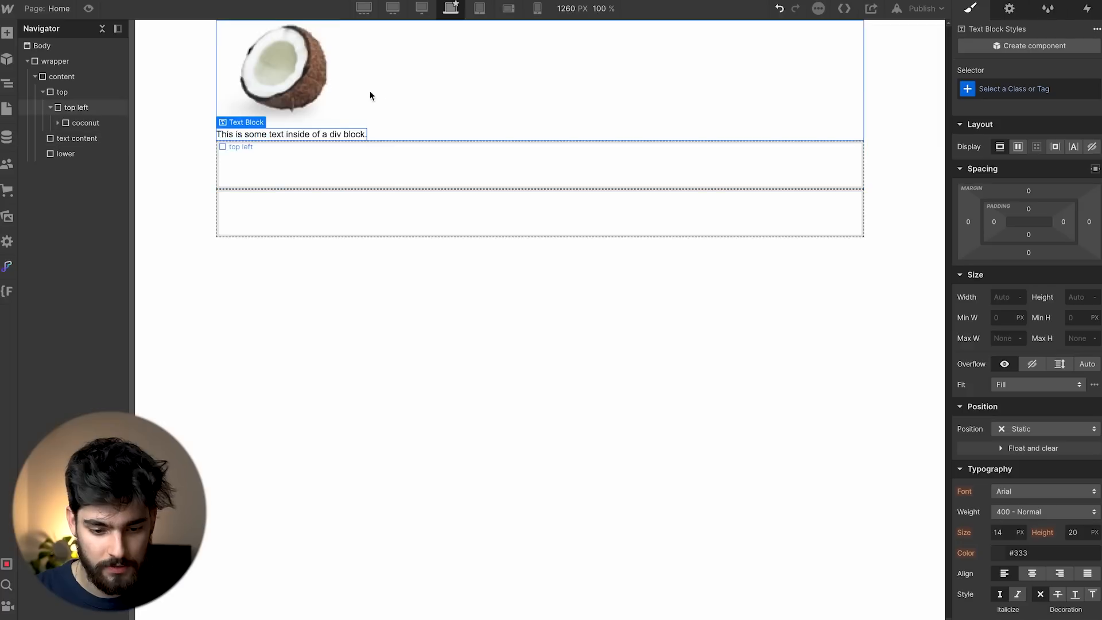
pyautogui.click(337, 124)
pyautogui.moveTo(337, 124); pyautogui.dragTo(274, 63)
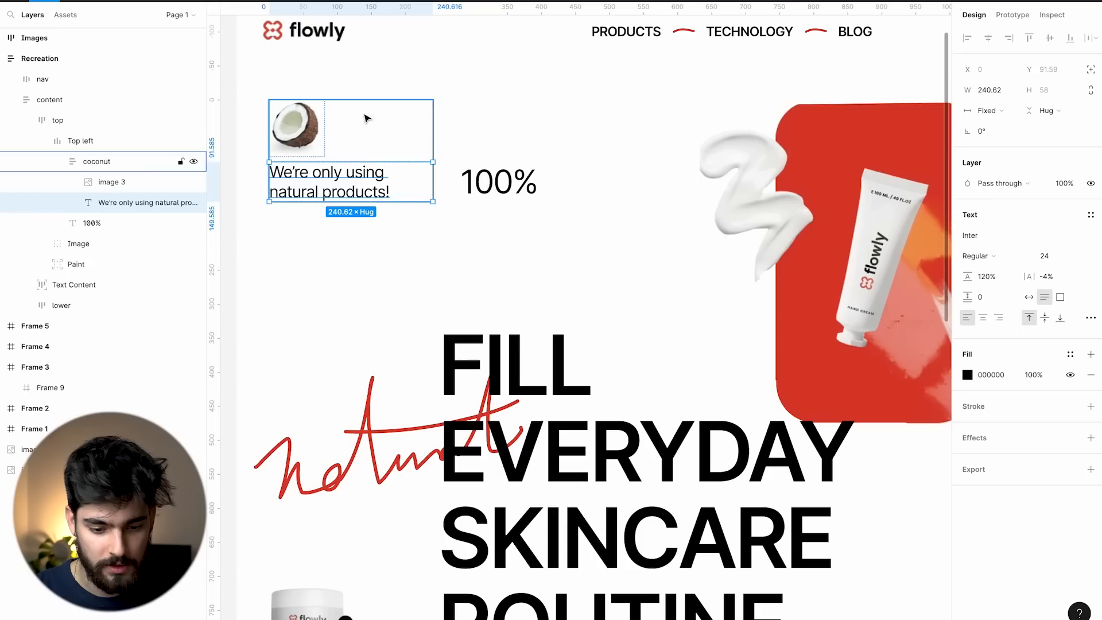
# Add a Text Block reading '100%' beside the coconut and align top left's items to the bottom.
pyautogui.click(499, 181)
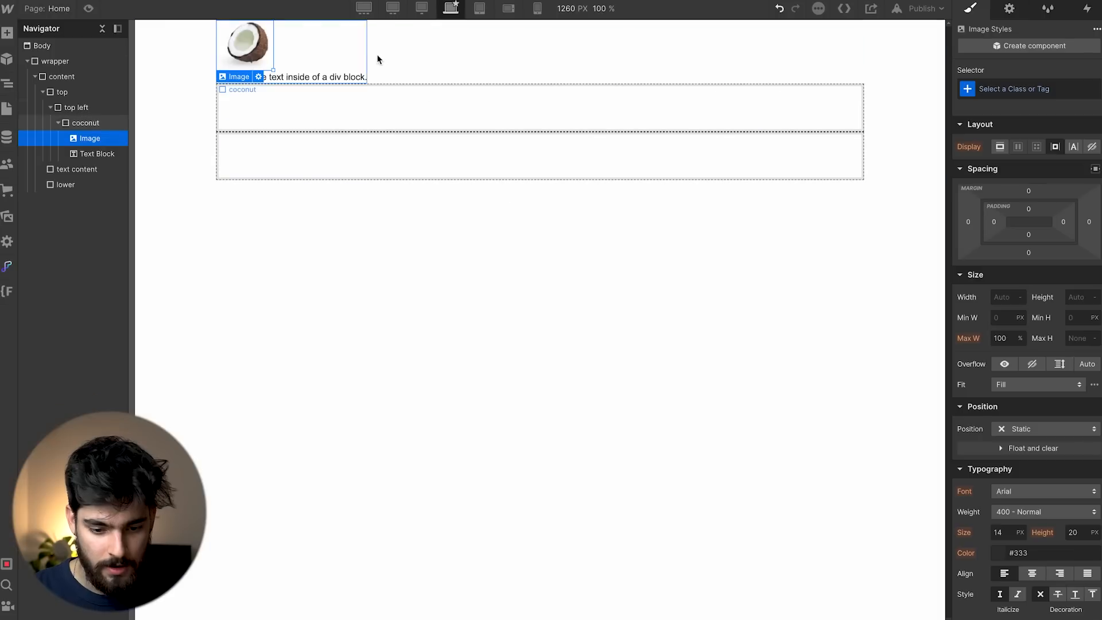
pyautogui.click(377, 59)
pyautogui.hotkey('ctrl', 'k')
pyautogui.write('text')
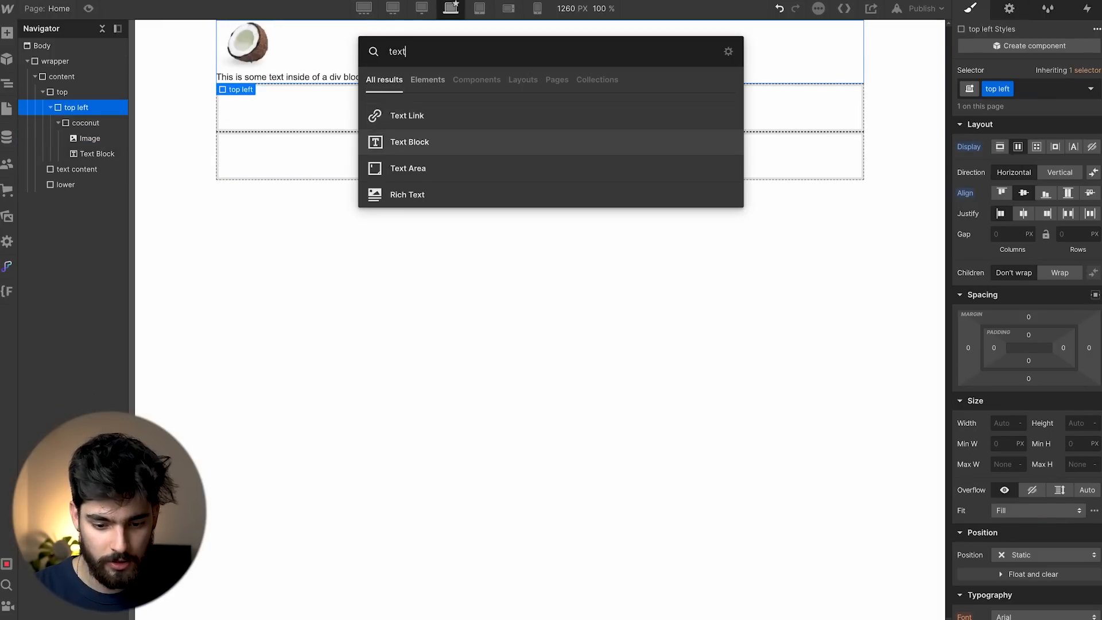
pyautogui.press('Return')
pyautogui.doubleClick(461, 52)
pyautogui.hotkey('ctrl', 'a')
pyautogui.write('100%')
pyautogui.click(591, 79)
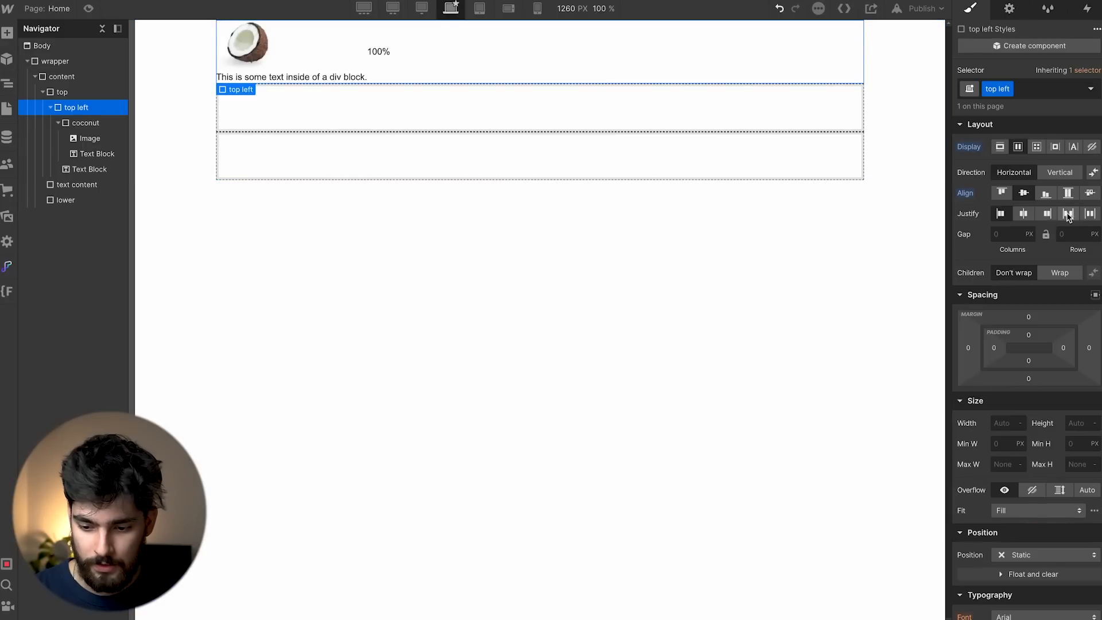
pyautogui.click(1048, 195)
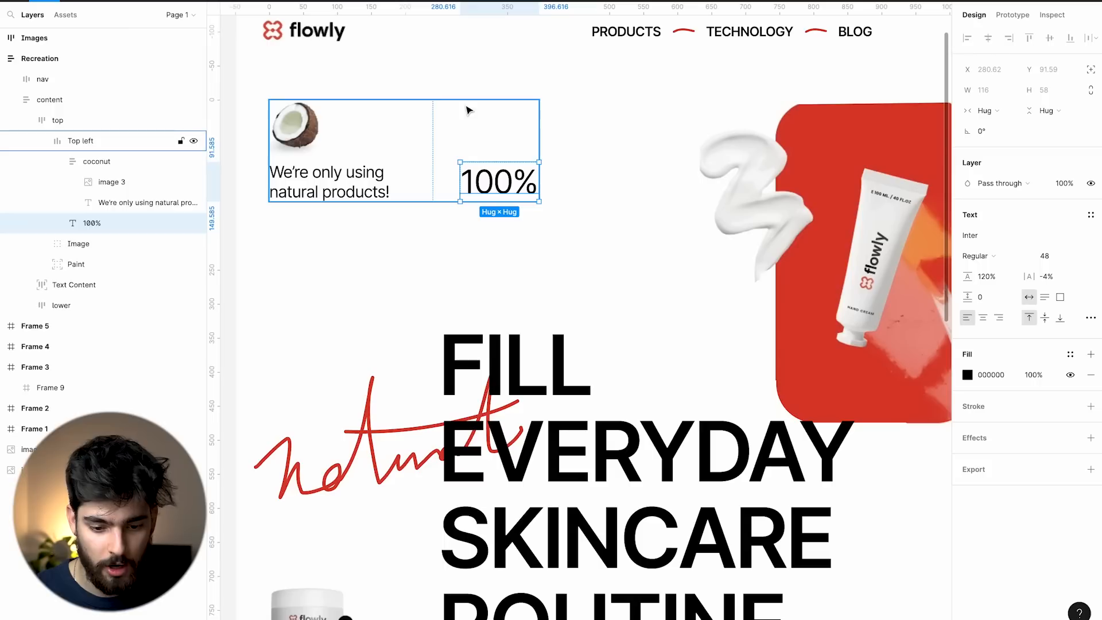
# In Figma, collapse the coconut and Top left layer groups and select the Image and Paint layers.
pyautogui.scroll(-3, 451, 162)
pyautogui.click(450, 138)
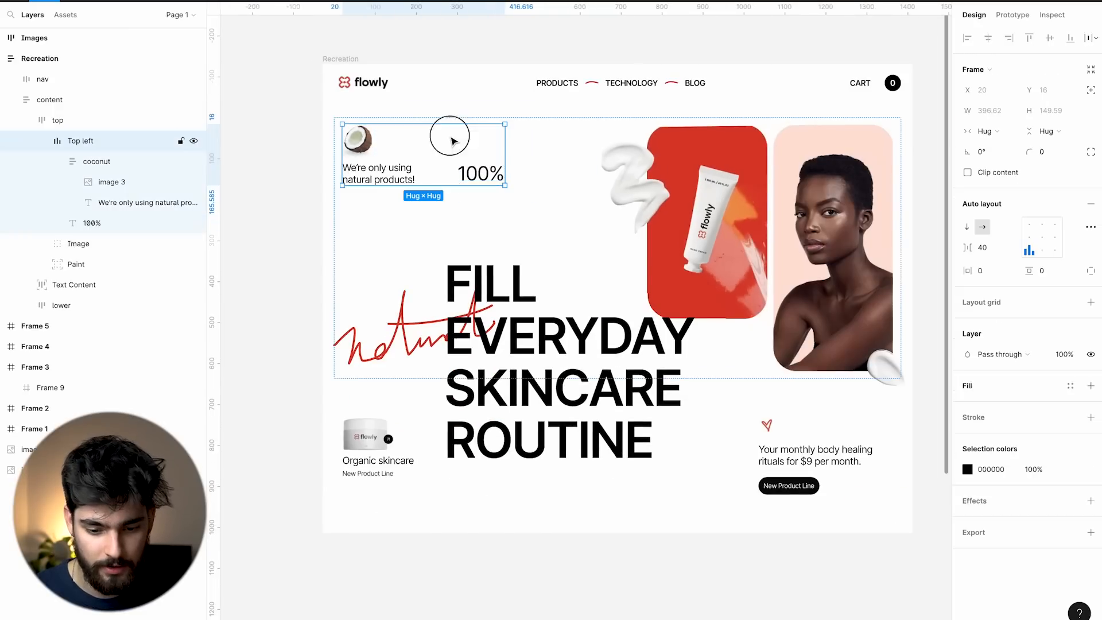
pyautogui.click(57, 161)
pyautogui.click(42, 142)
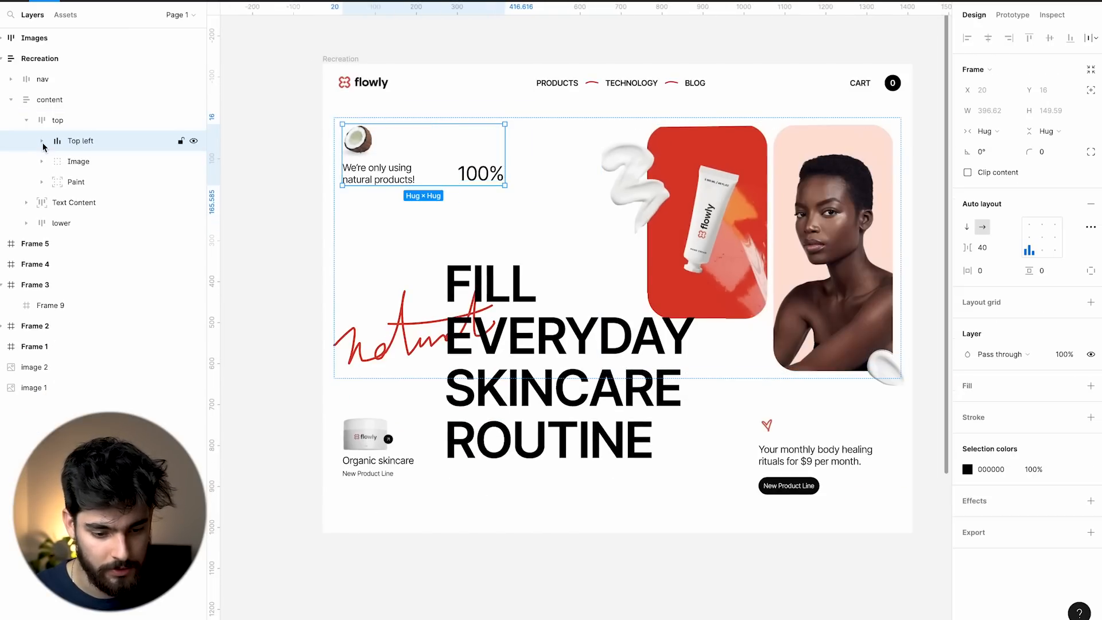
pyautogui.click(91, 167)
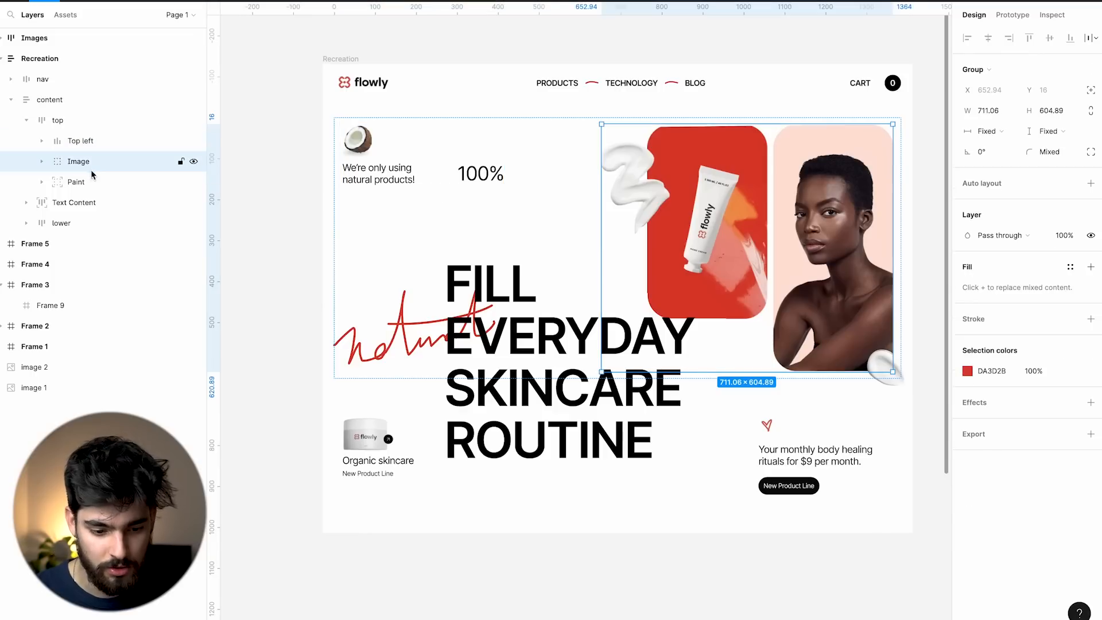
pyautogui.click(89, 178)
# Pan around the Figma canvas and select the cream blob in the Images row.
pyautogui.hscroll(3, 787, 322)
pyautogui.scroll(5, 788, 322)
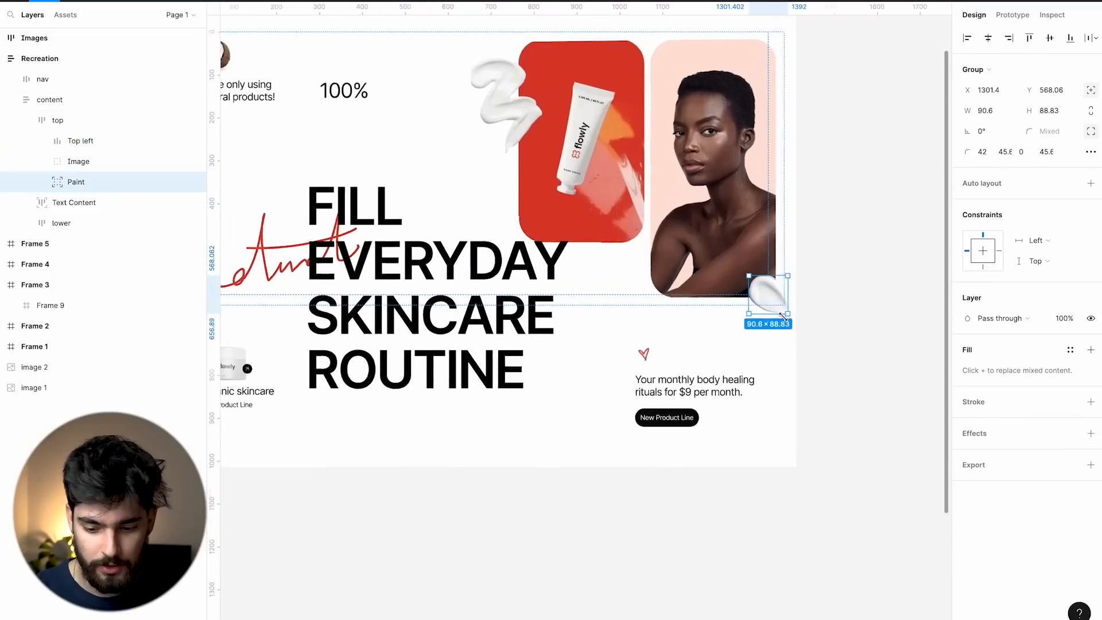
pyautogui.scroll(-10, 784, 246)
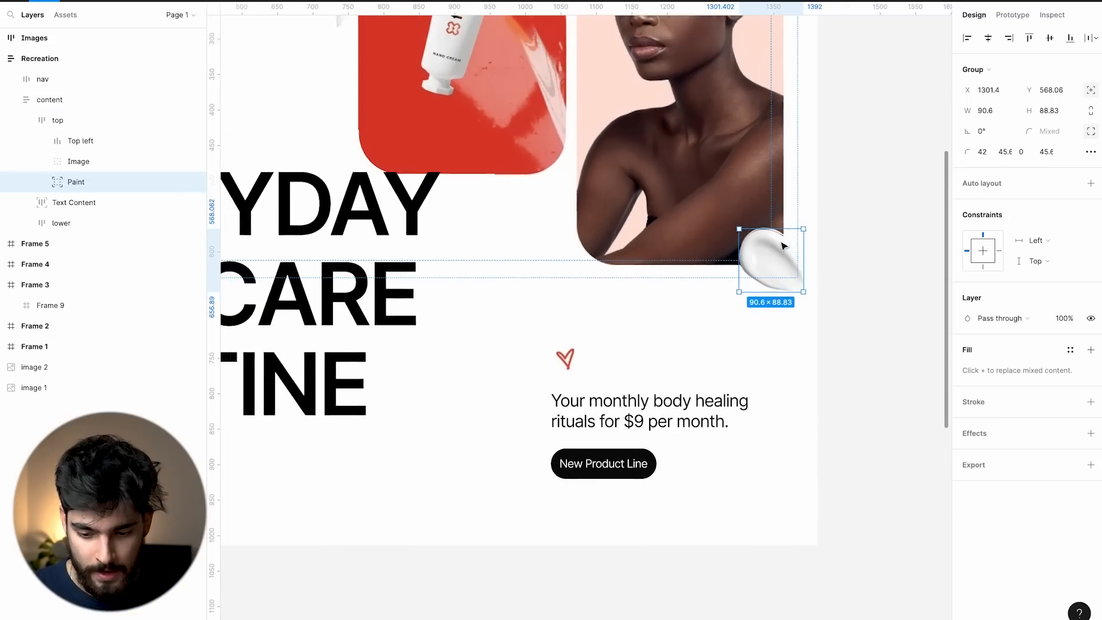
pyautogui.click(706, 467)
pyautogui.hscroll(15, 706, 466)
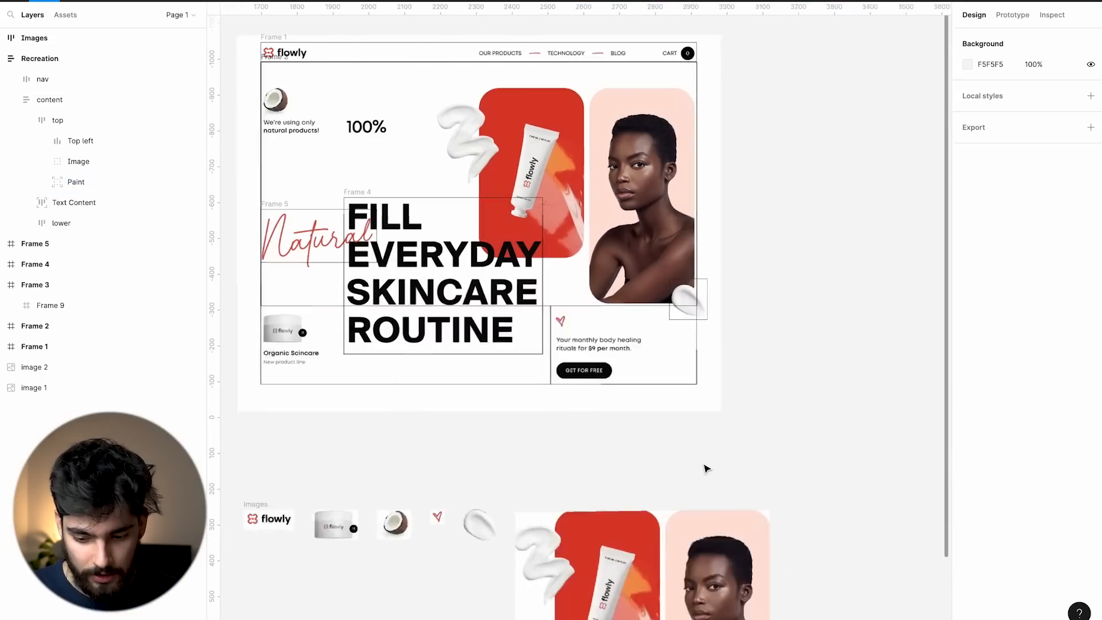
pyautogui.scroll(5, 706, 469)
pyautogui.hscroll(-3, 706, 469)
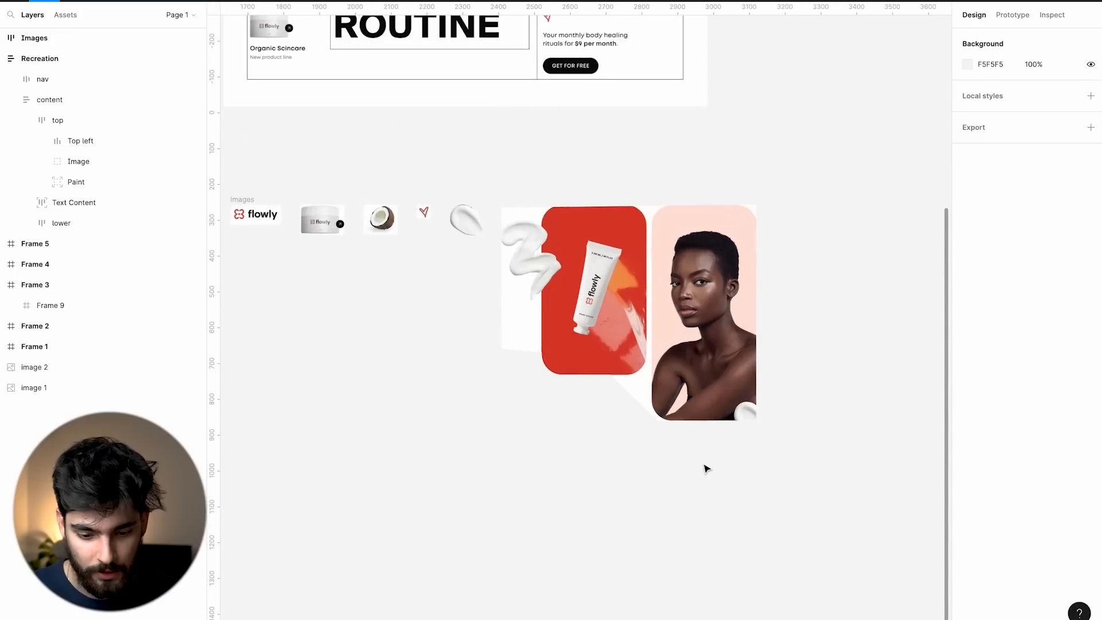
pyautogui.click(458, 232)
pyautogui.scroll(10, 458, 231)
pyautogui.scroll(-9, 462, 239)
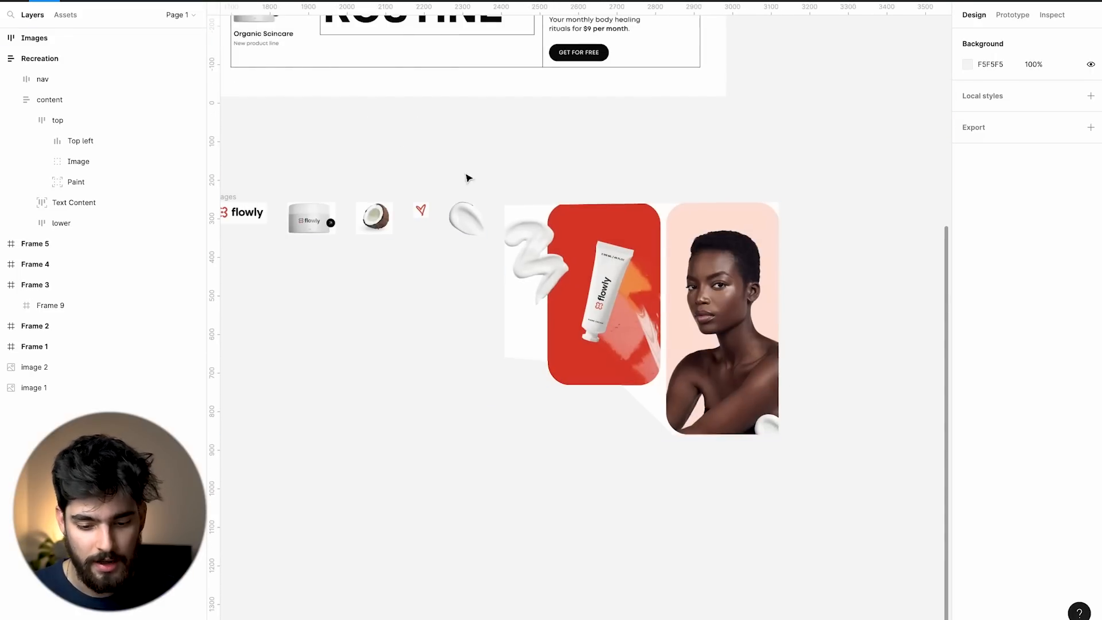
pyautogui.hscroll(15, 627, 270)
pyautogui.scroll(10, 629, 270)
pyautogui.hscroll(-3, 629, 271)
pyautogui.scroll(-2, 630, 271)
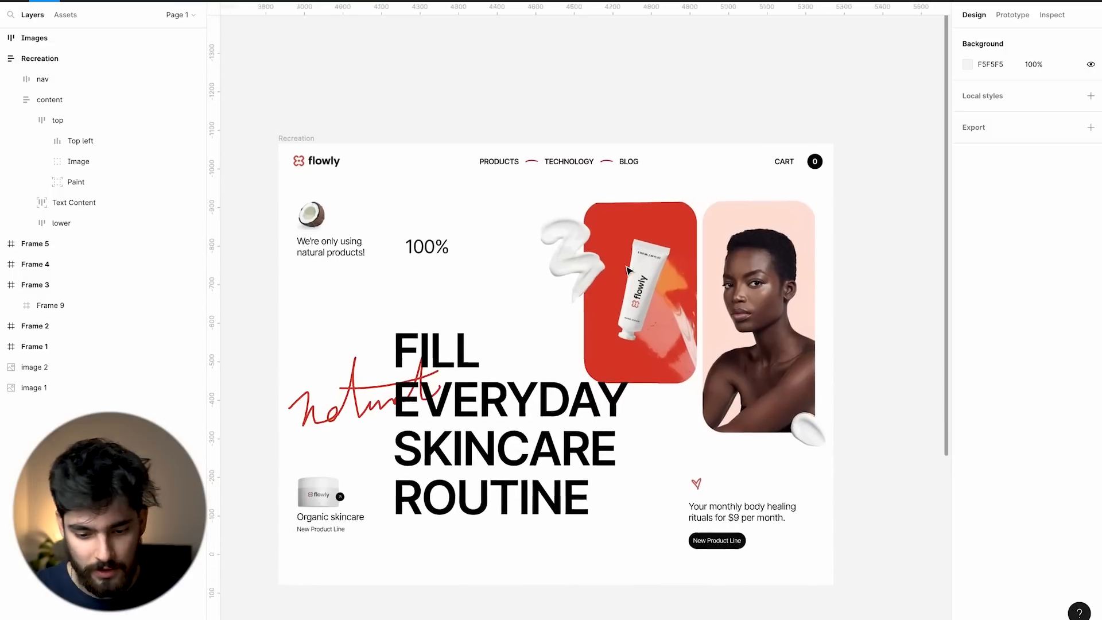
pyautogui.hscroll(-2, 627, 270)
pyautogui.scroll(-1, 627, 271)
pyautogui.scroll(3, 612, 242)
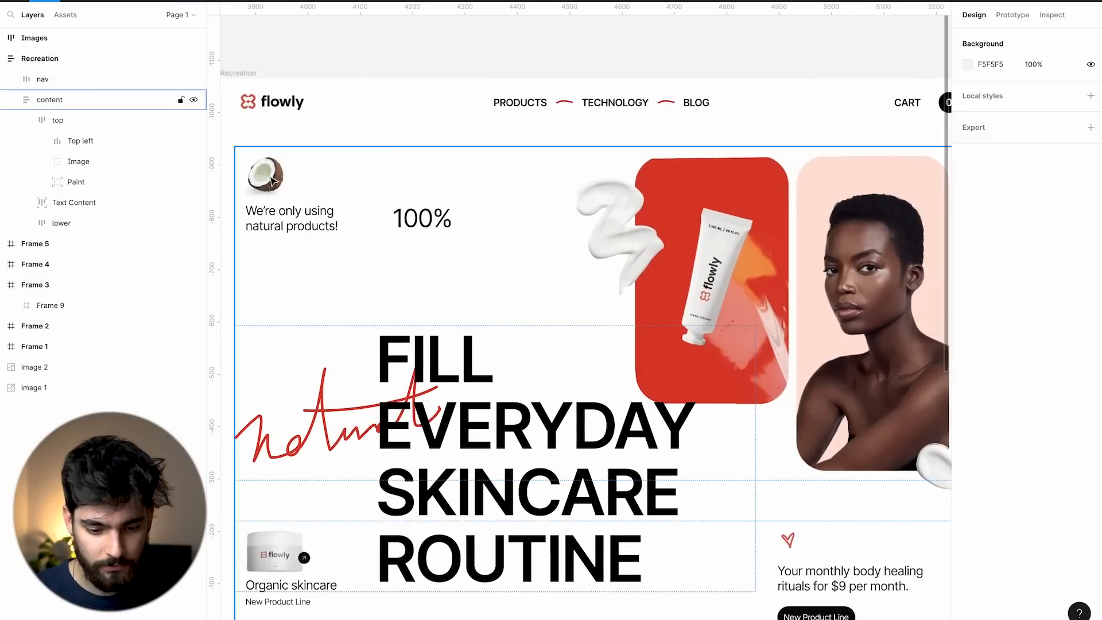
# Inspect the content, coconut, 100% text, Top left and hero images frames in Figma.
pyautogui.click(333, 214)
pyautogui.doubleClick(333, 214)
pyautogui.click(424, 175)
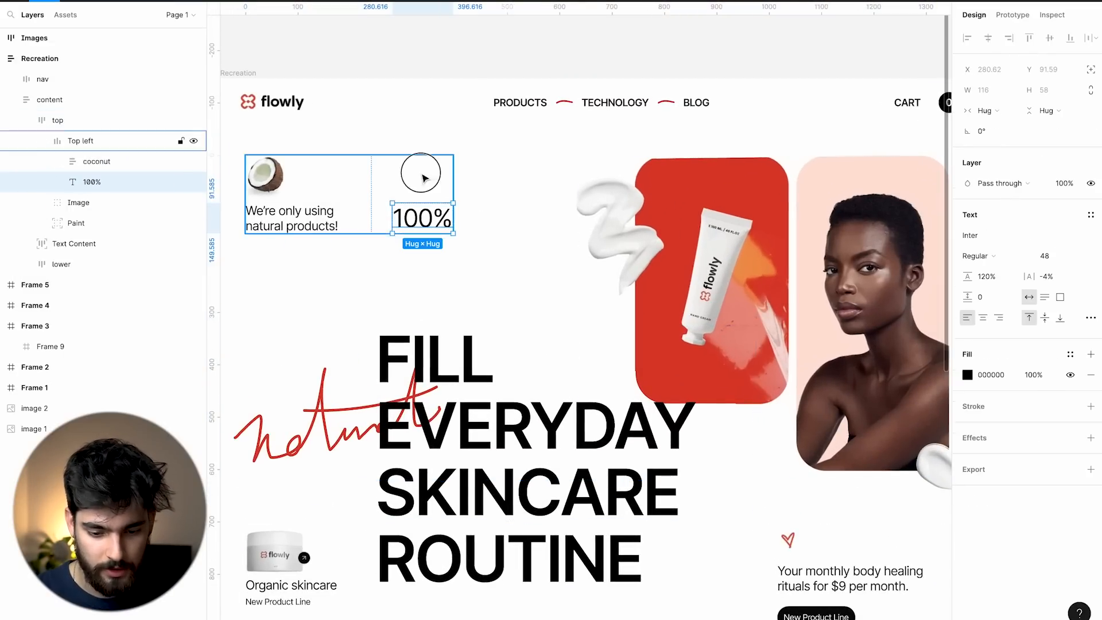
pyautogui.hotkey('shift', 'Return')
pyautogui.hscroll(4, 502, 295)
pyautogui.scroll(-1, 502, 295)
pyautogui.click(696, 216)
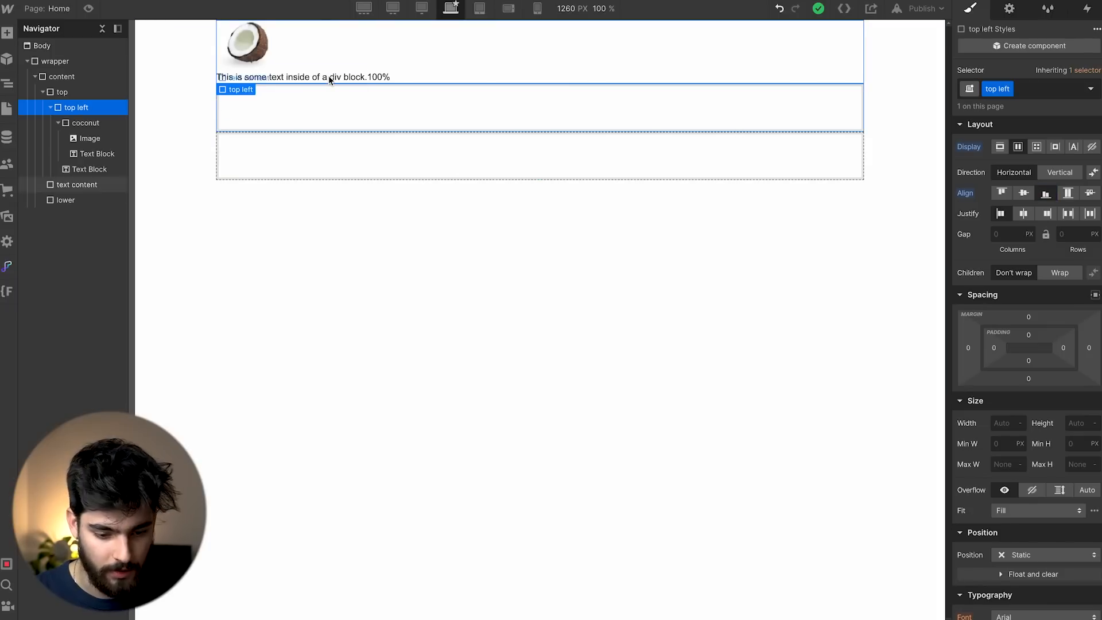
# Insert an Image into top left and assign it Image.png from the assets.
pyautogui.hotkey('ctrl', 'e')
pyautogui.write('imaf')
pyautogui.press('BackSpace')
pyautogui.write('ge')
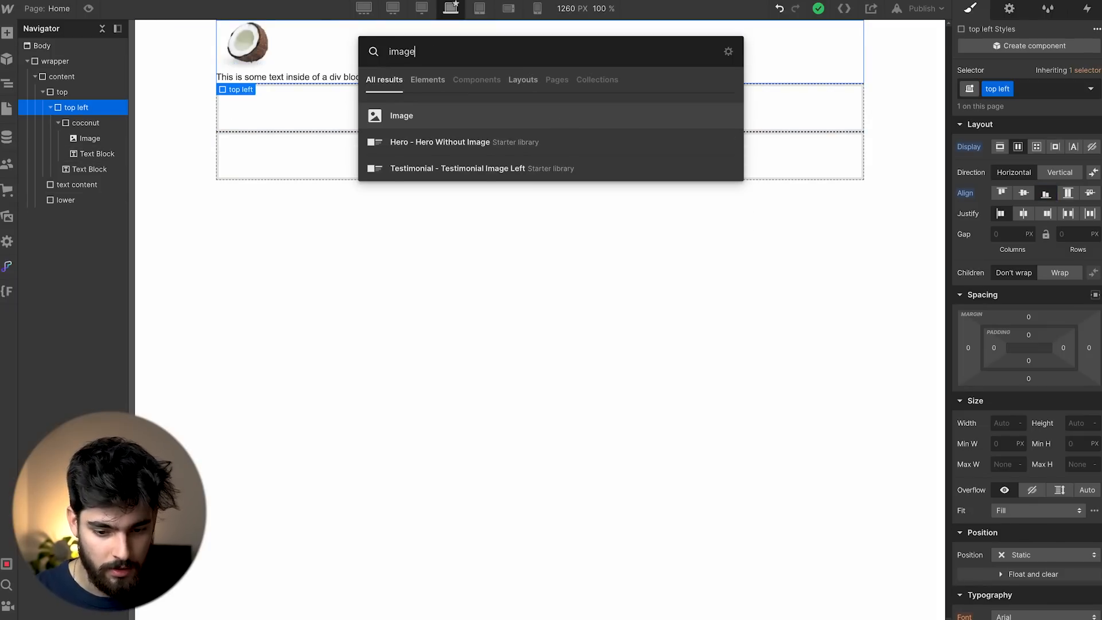
pyautogui.press('Return')
pyautogui.click(58, 123)
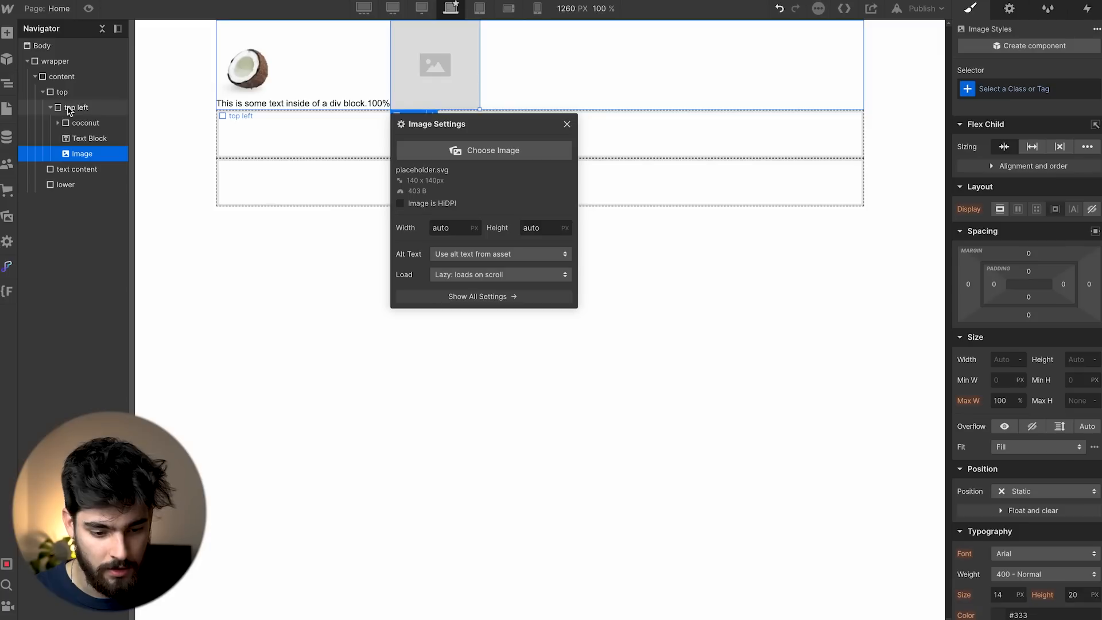
pyautogui.click(71, 109)
pyautogui.click(73, 154)
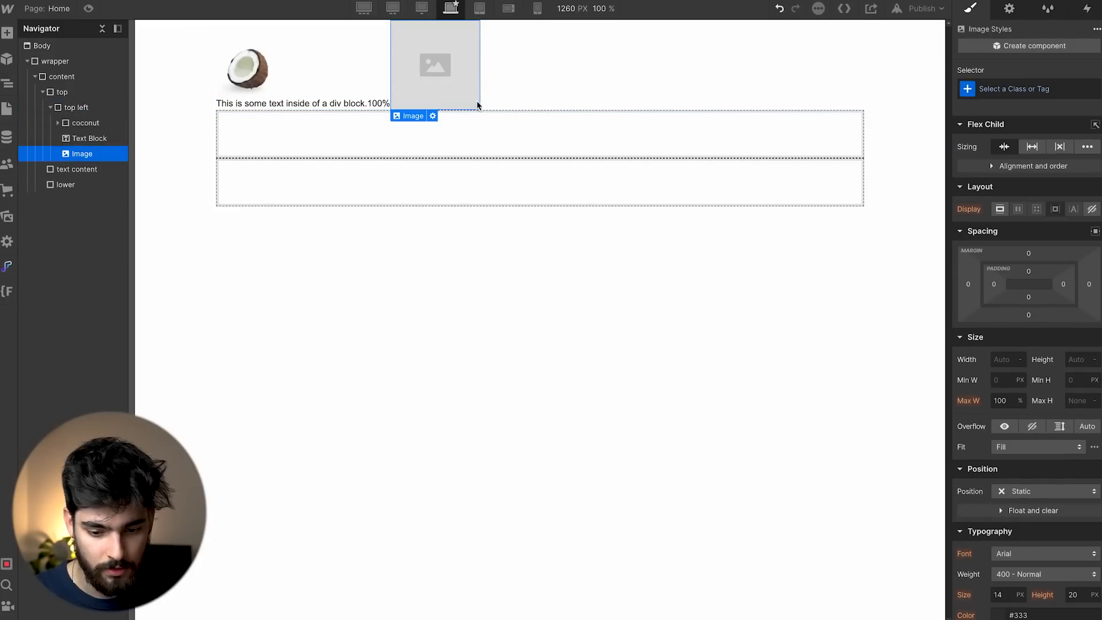
pyautogui.click(433, 116)
pyautogui.click(447, 152)
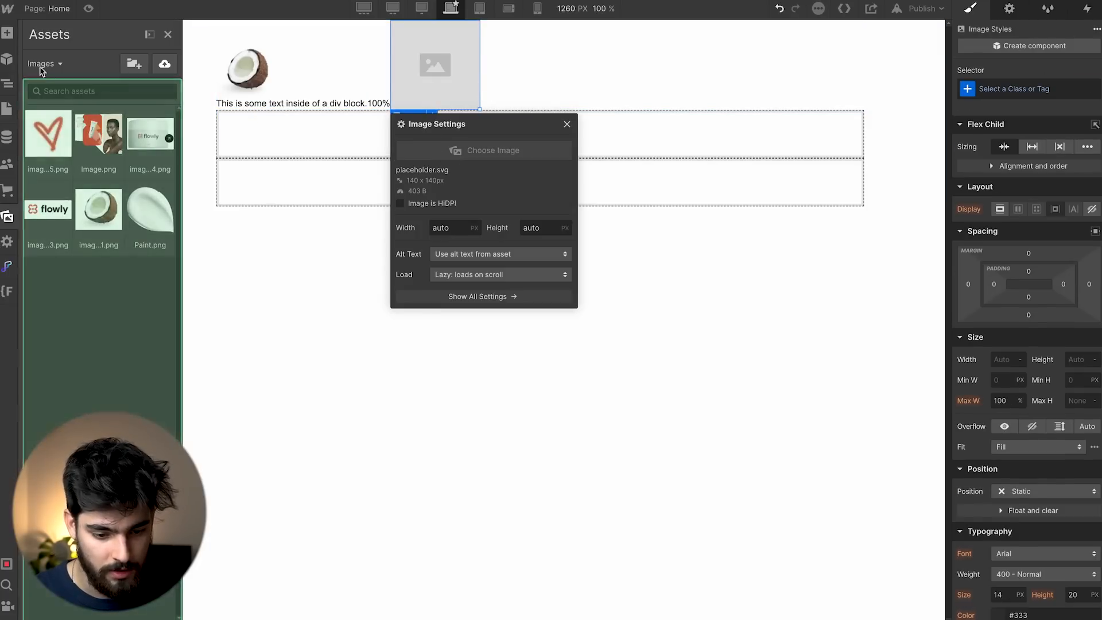
pyautogui.click(102, 148)
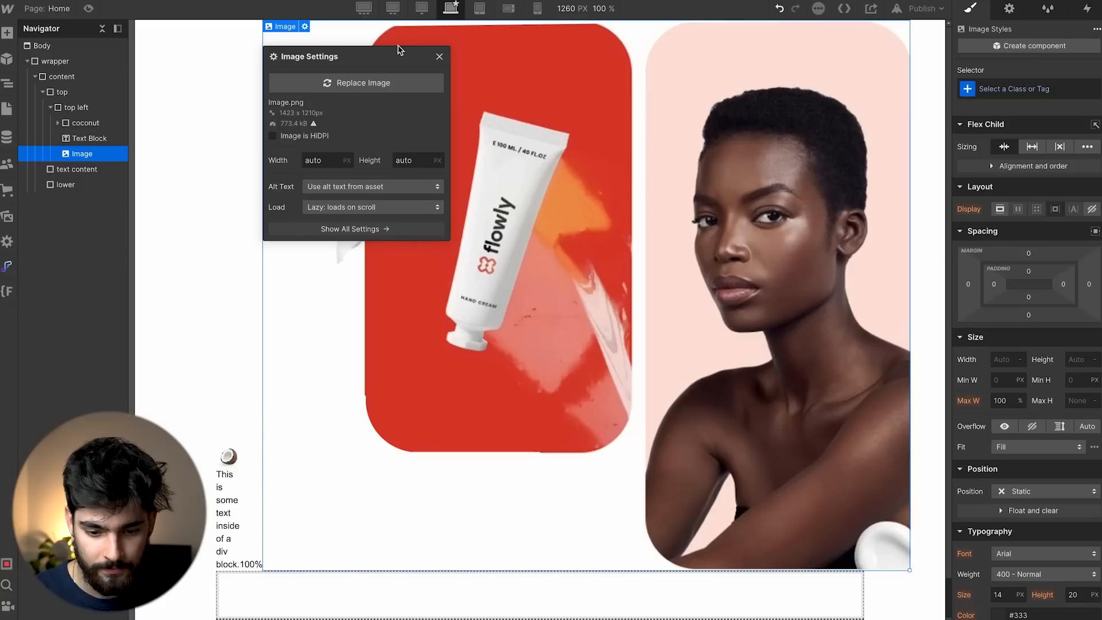
pyautogui.click(440, 58)
# Glance at the Figma design for reference, then come back to Webflow.
pyautogui.press('super+Tab')
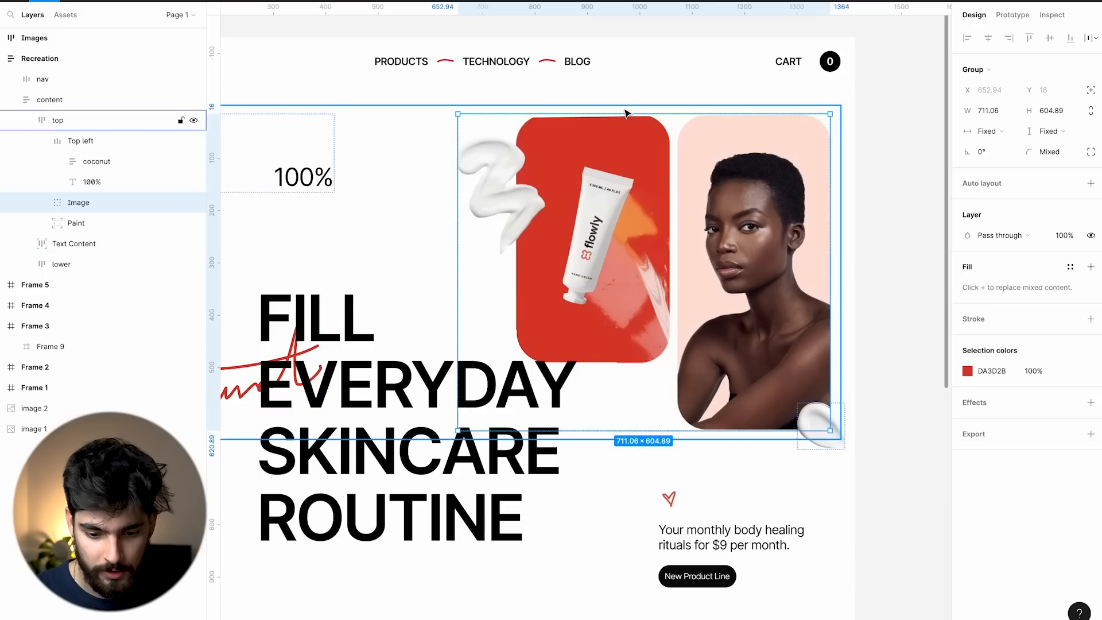
pyautogui.scroll(-5, 457, 164)
pyautogui.scroll(5, 345, 218)
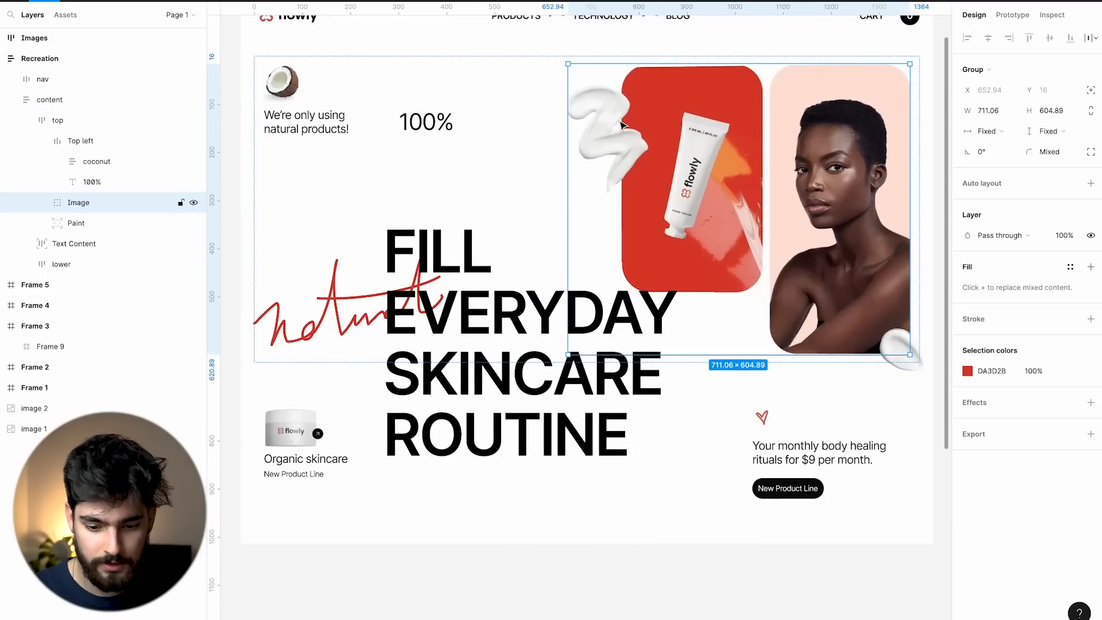
pyautogui.press('super+Tab')
# Create a 'main image' class on the flowly picture and set its width to 50%.
pyautogui.click(996, 360)
pyautogui.click(1024, 89)
pyautogui.write('main')
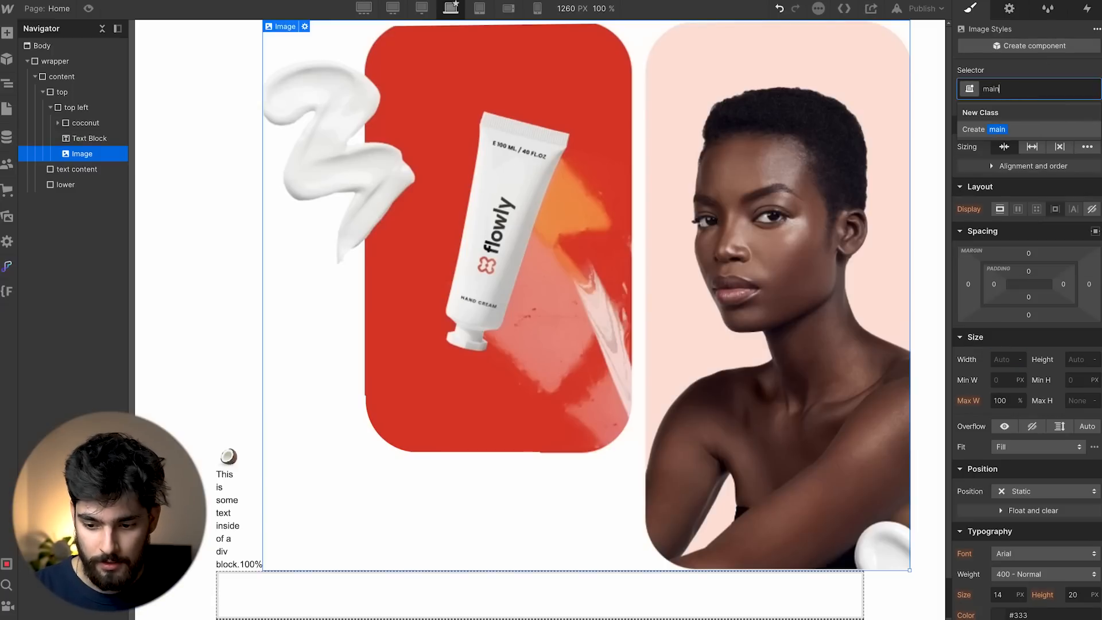
pyautogui.write(' image')
pyautogui.press('Return')
pyautogui.write('50%')
pyautogui.press('Return')
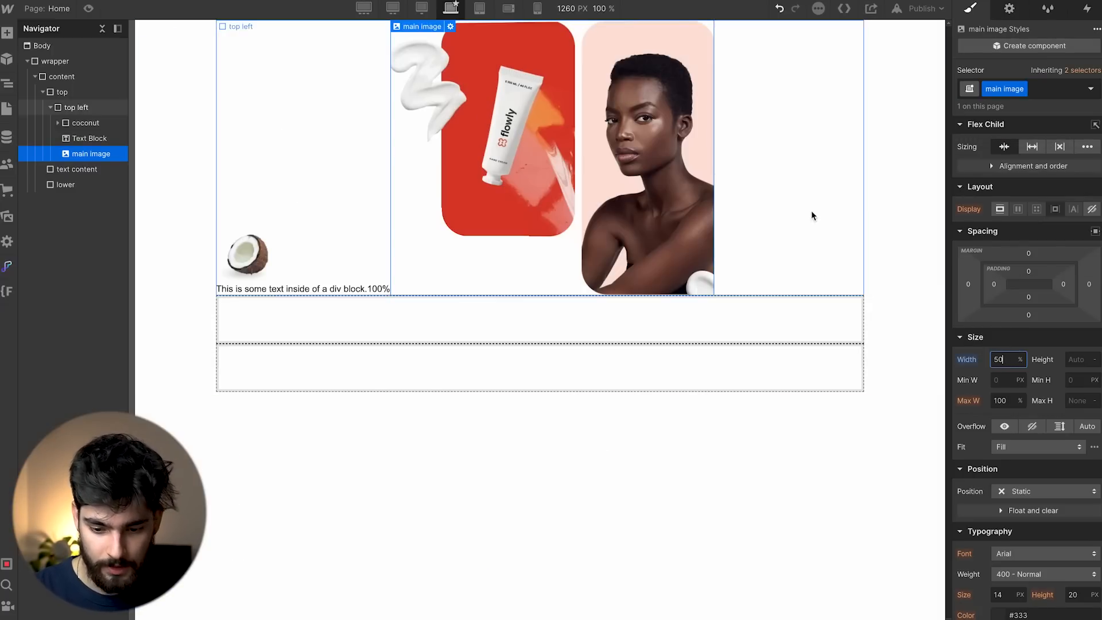
# Set the top left block's Justify to space-between.
pyautogui.click(810, 216)
pyautogui.click(1067, 214)
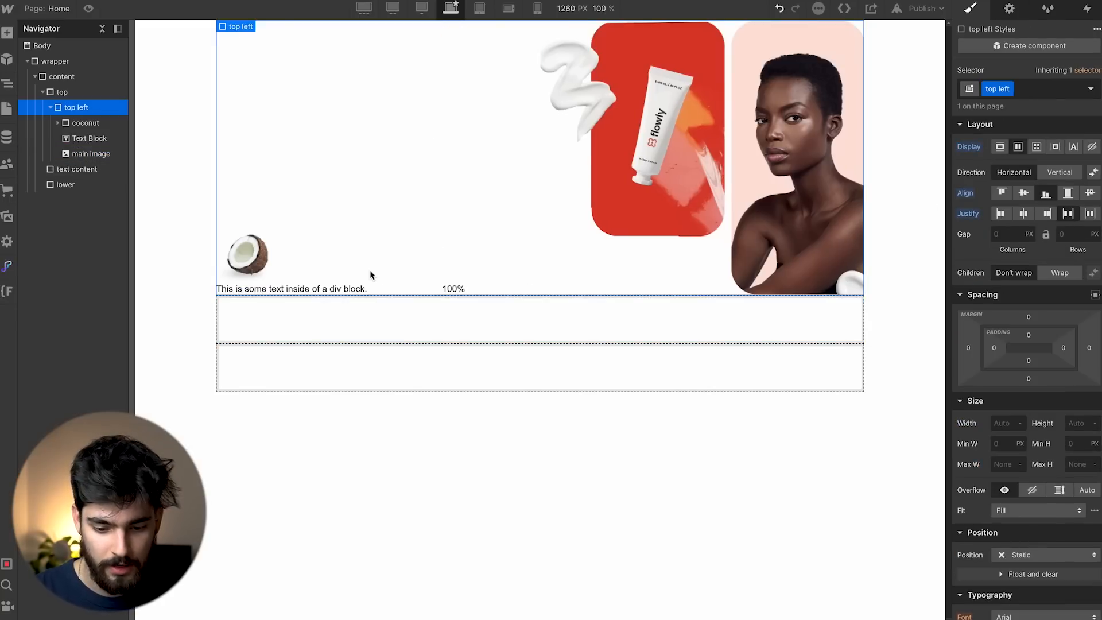
pyautogui.press('super+Tab')
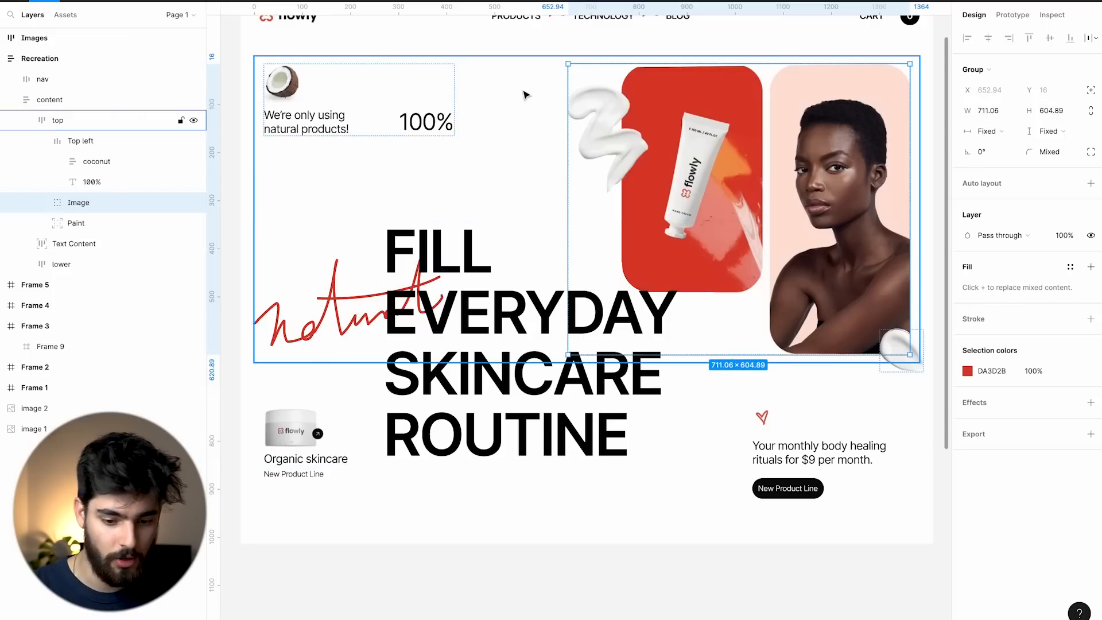
# Move the main image out of top left into the top block and pack top left's items to the start.
pyautogui.click(485, 131)
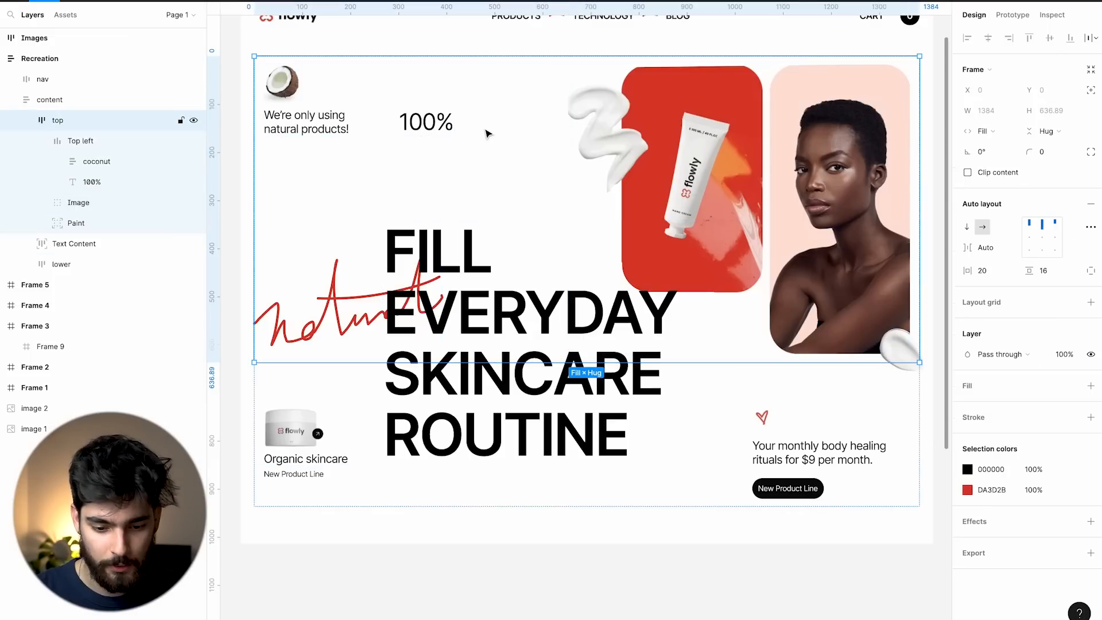
pyautogui.click(353, 93)
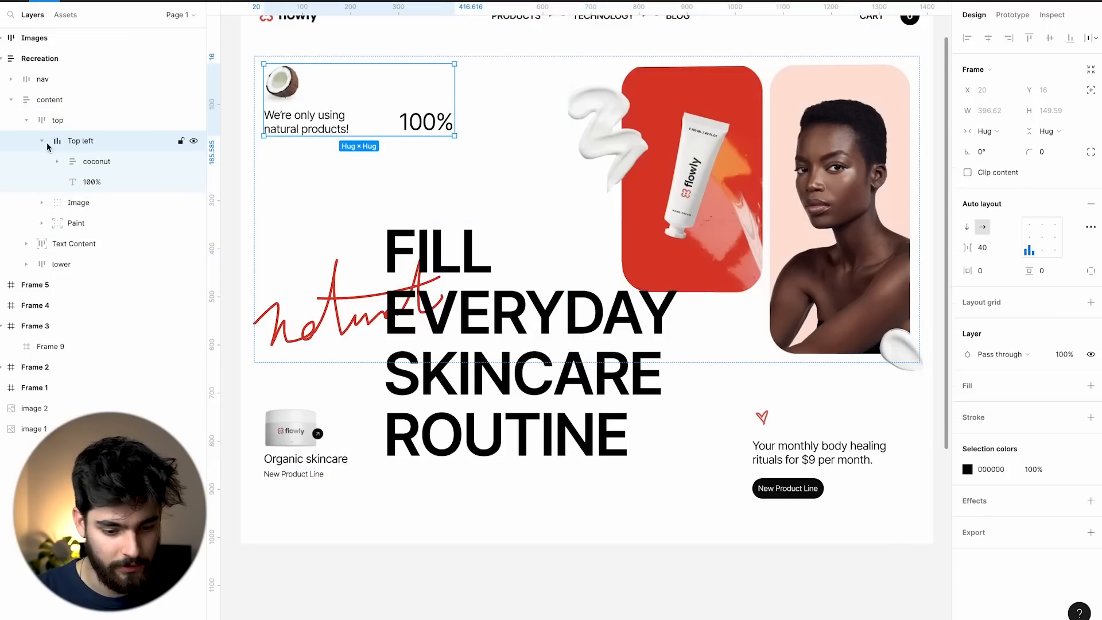
pyautogui.press('super+Tab')
pyautogui.click(453, 289)
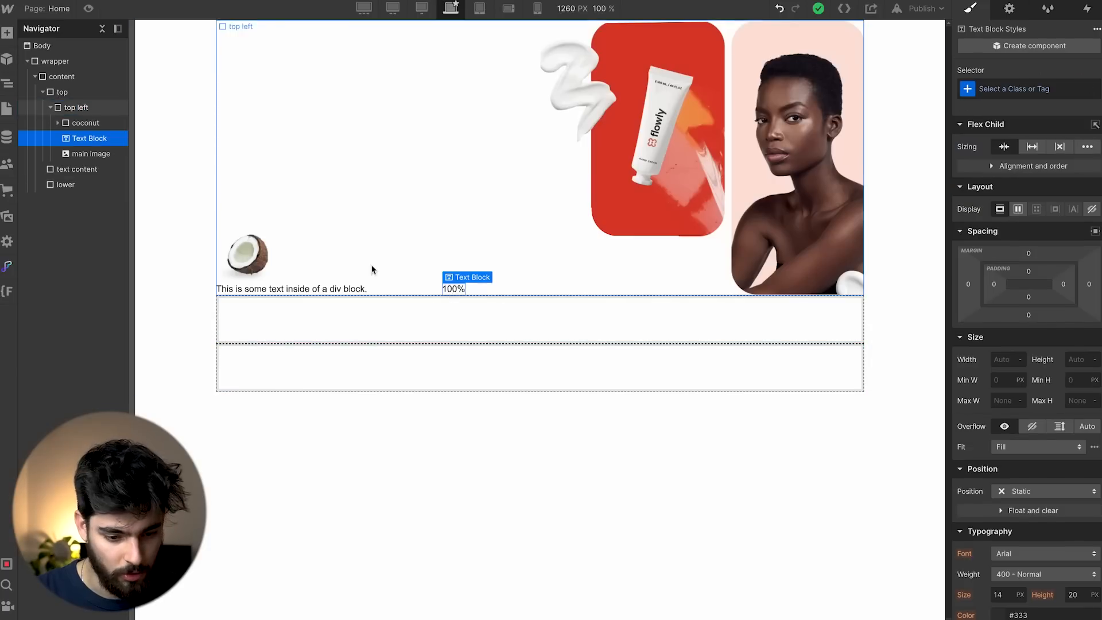
pyautogui.moveTo(86, 154); pyautogui.dragTo(46, 107)
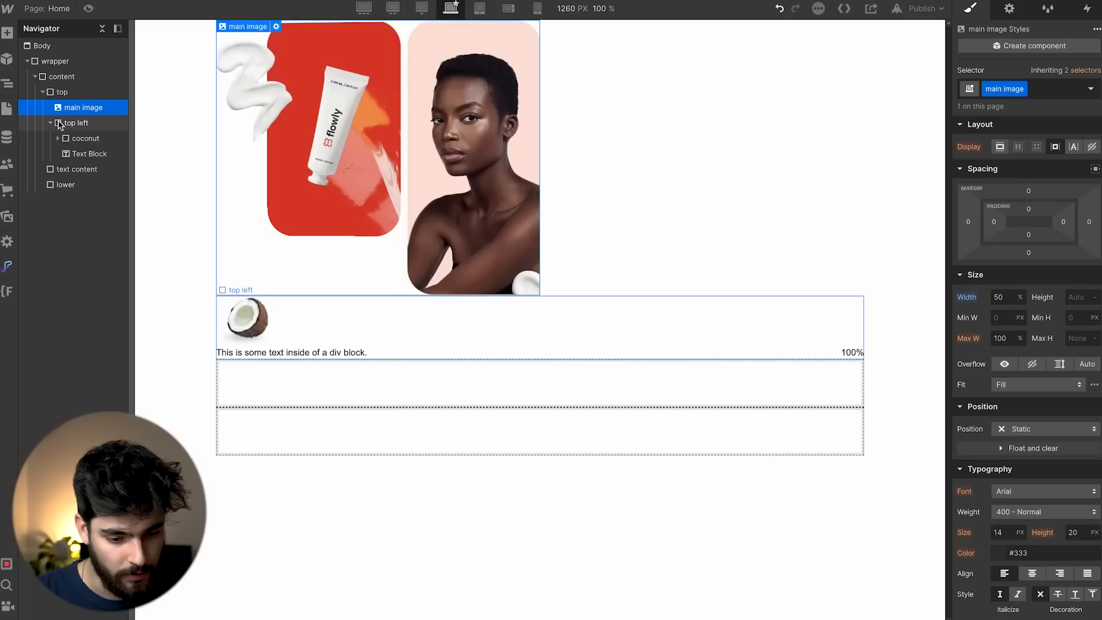
pyautogui.click(69, 130)
pyautogui.click(1002, 214)
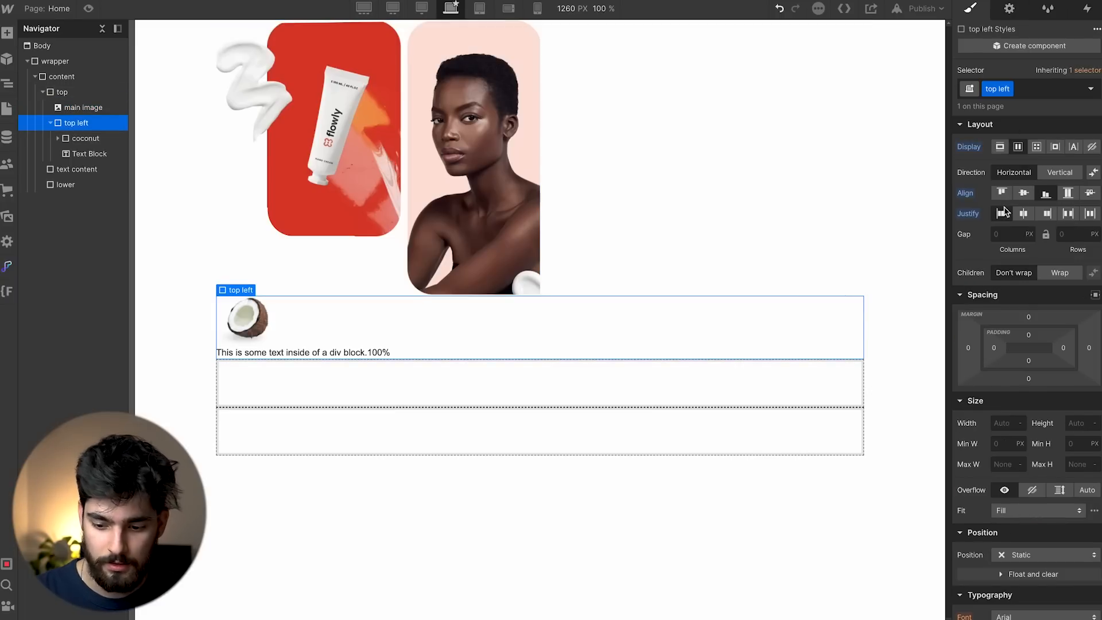
# Set top to Flex with space-between and place top left before the main image.
pyautogui.click(62, 92)
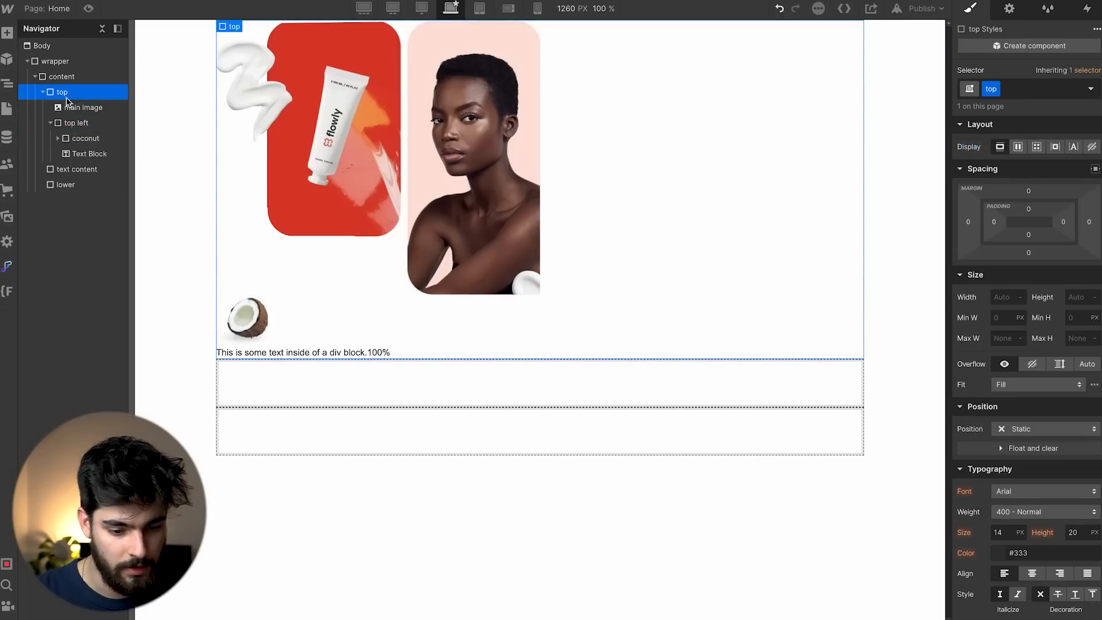
pyautogui.click(1018, 148)
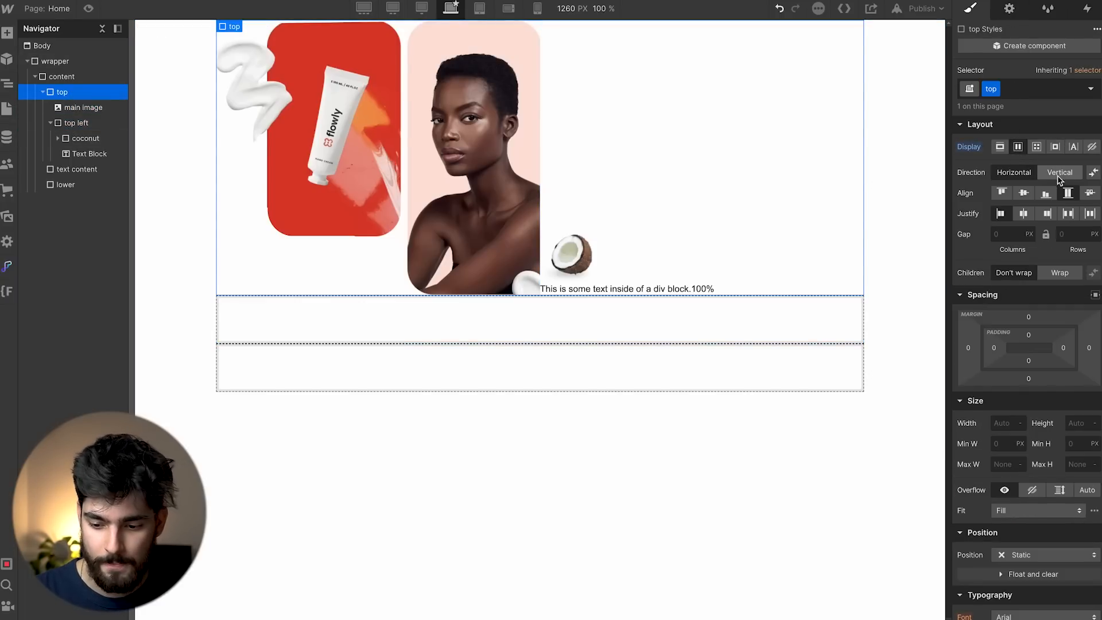
pyautogui.click(1070, 216)
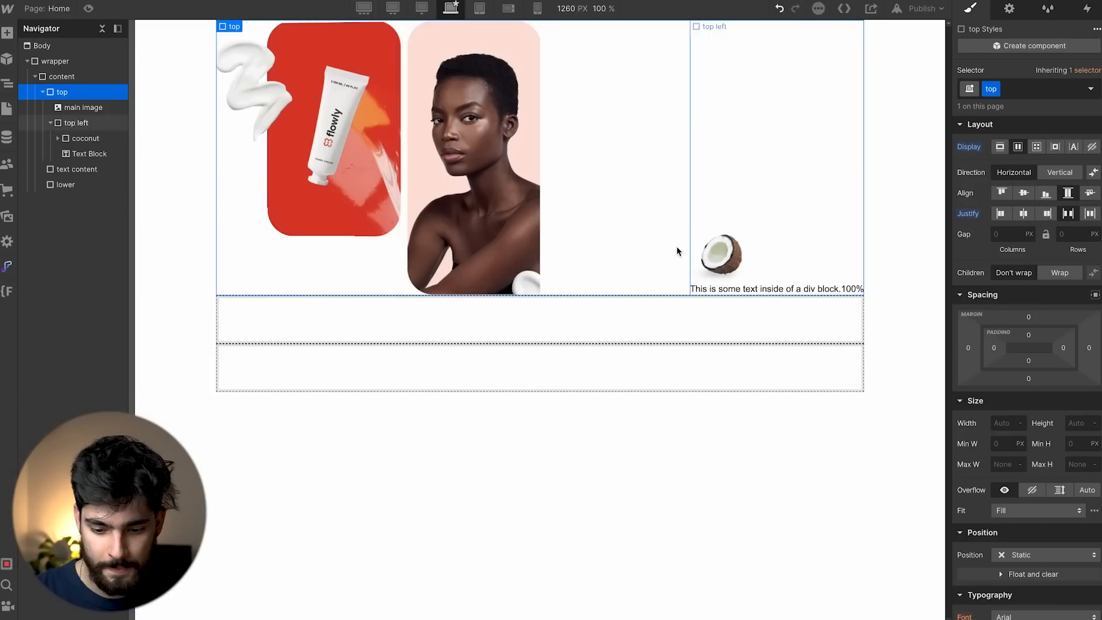
pyautogui.click(50, 123)
pyautogui.moveTo(69, 126); pyautogui.dragTo(72, 105)
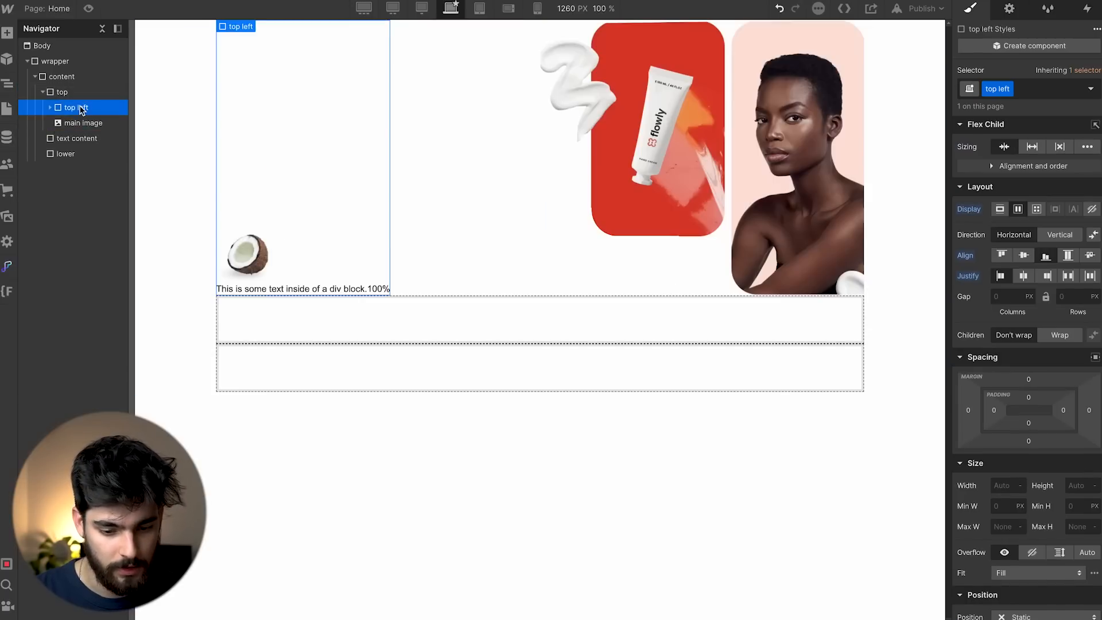
# Align top left's contents to the bottom after comparing with the Figma design.
pyautogui.click(504, 190)
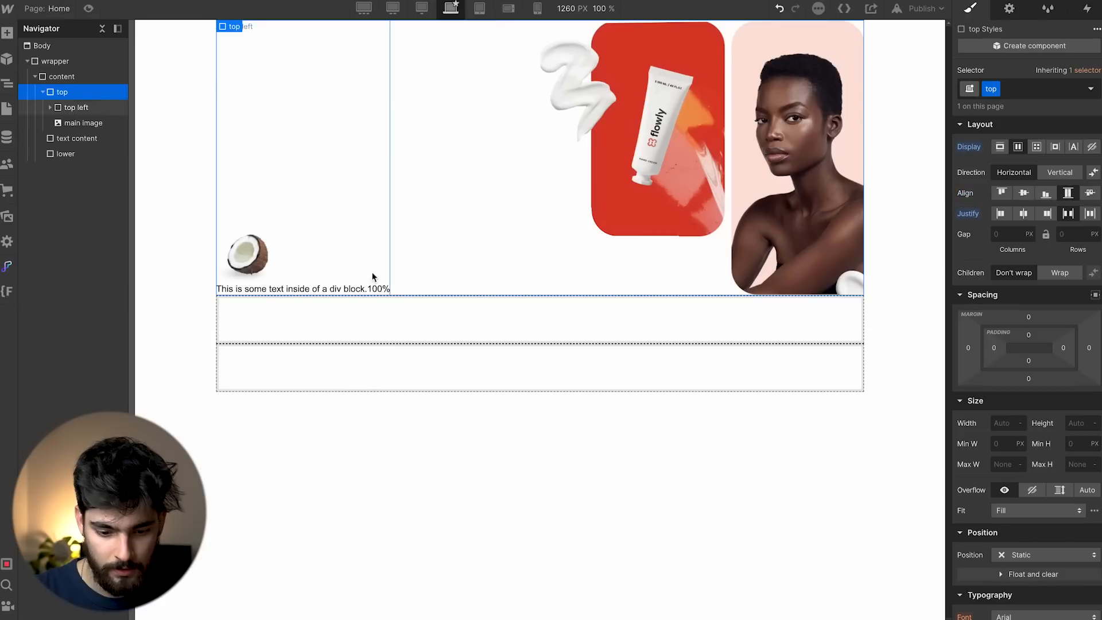
pyautogui.click(309, 213)
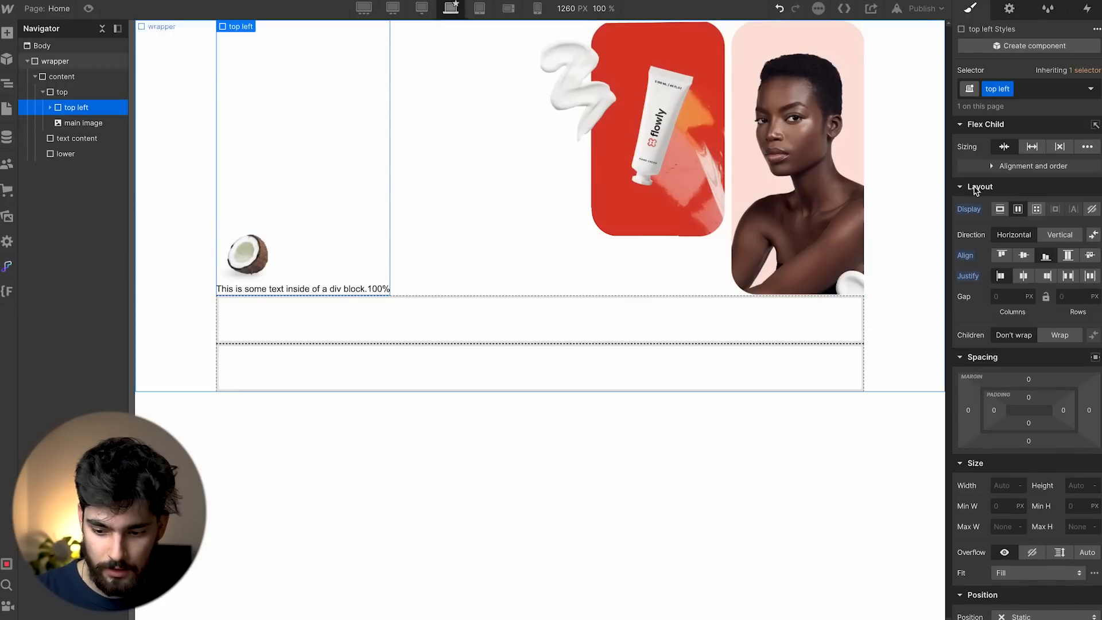
pyautogui.click(1002, 255)
pyautogui.press('super+Tab')
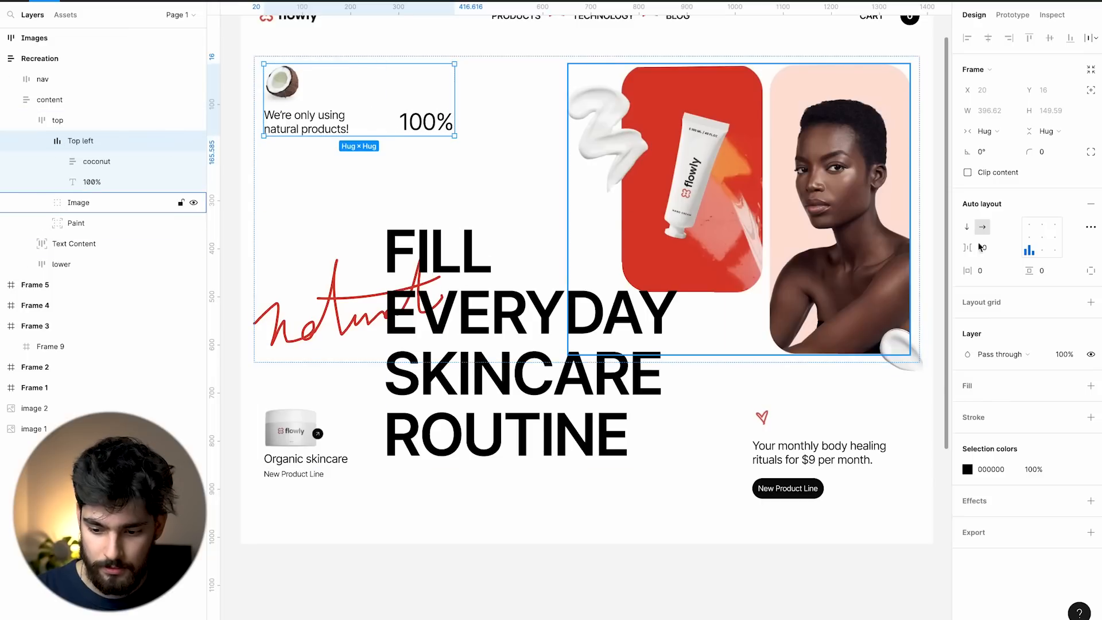
pyautogui.press('super+Tab')
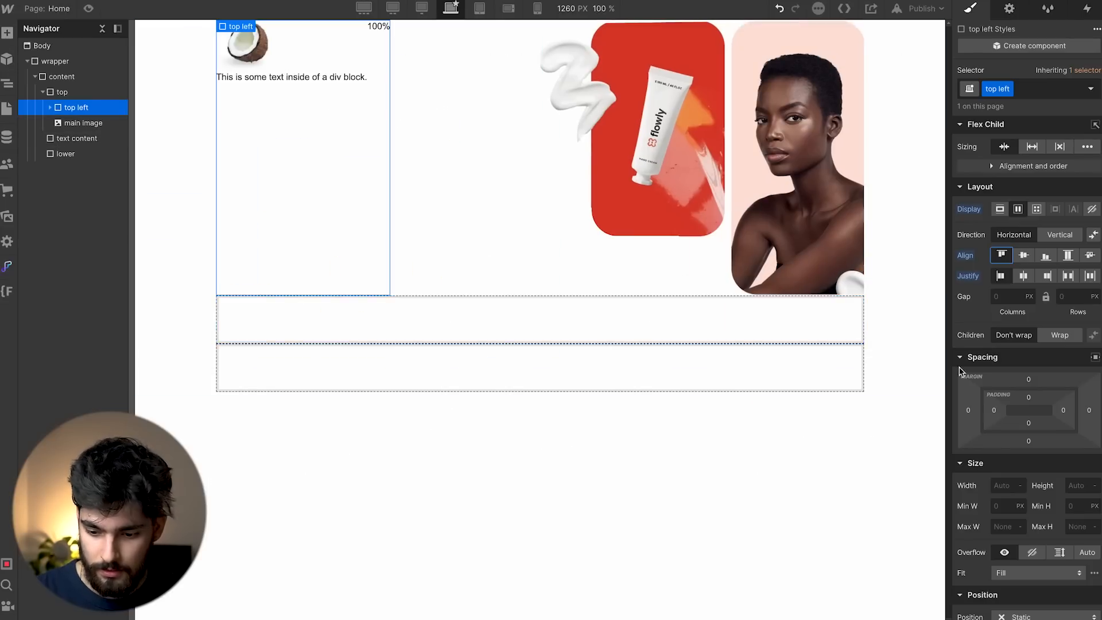
pyautogui.click(1046, 256)
pyautogui.press('super+Tab')
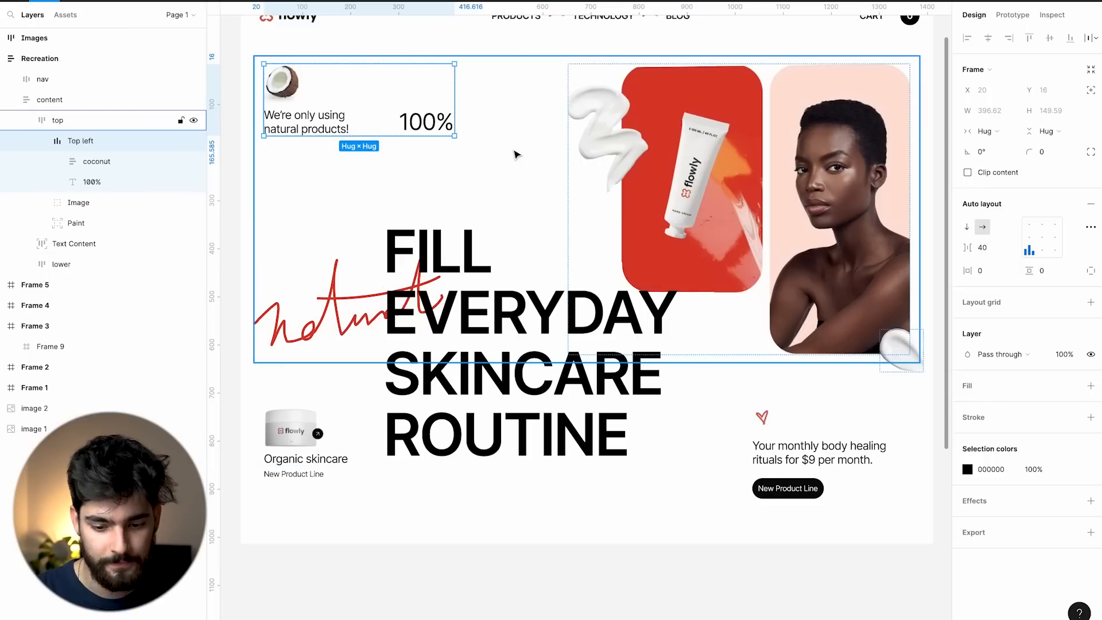
pyautogui.press('super+Tab')
pyautogui.press('super+Tab')
pyautogui.press('super+Tab')
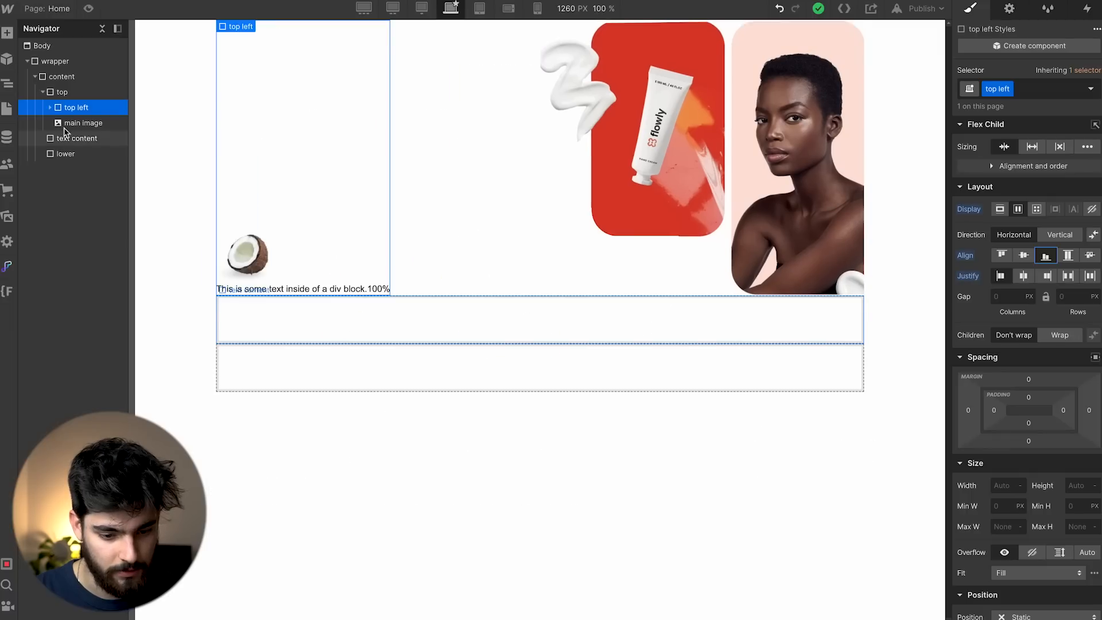
pyautogui.click(79, 93)
# Align top's contents to the top and, in Figma, move Text Content out of the Recreation frame.
pyautogui.press('super+Tab')
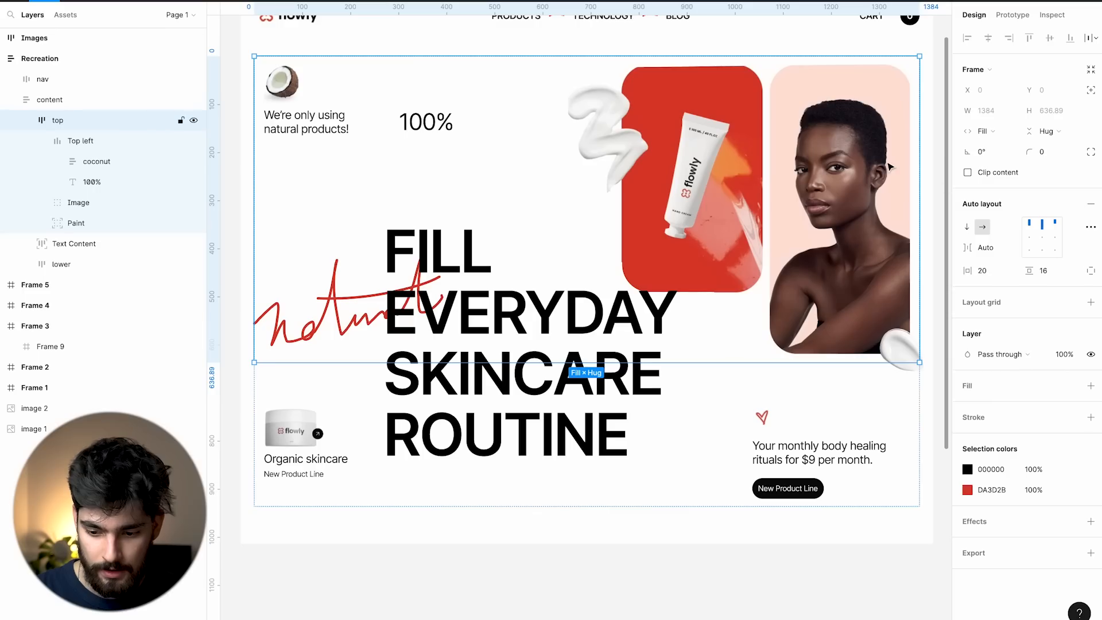
pyautogui.press('super+Tab')
pyautogui.click(1002, 193)
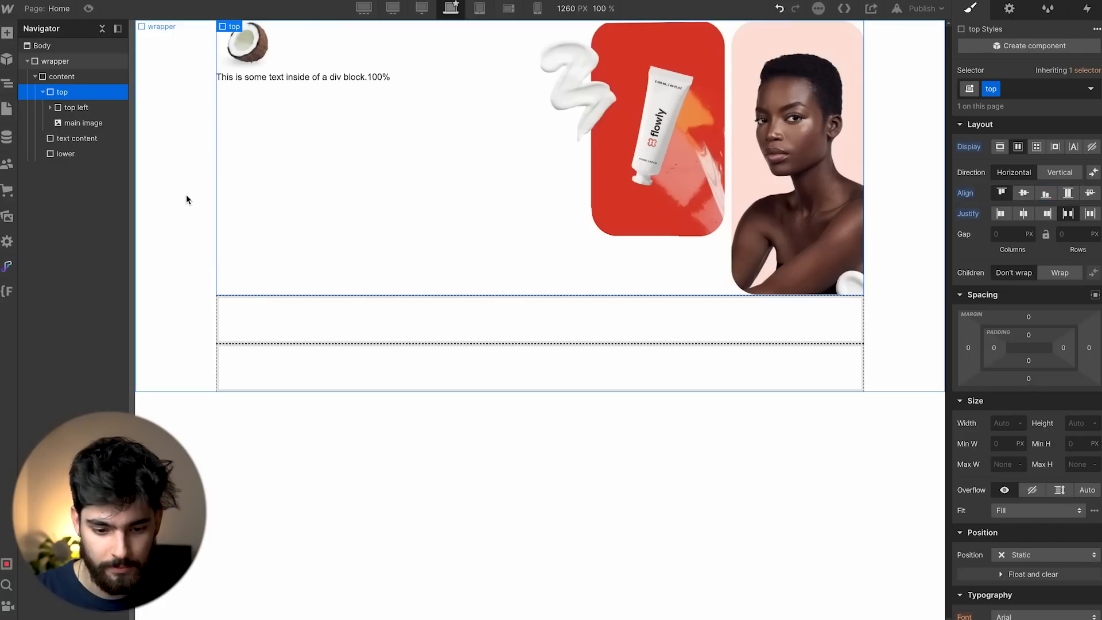
pyautogui.press('super+Tab')
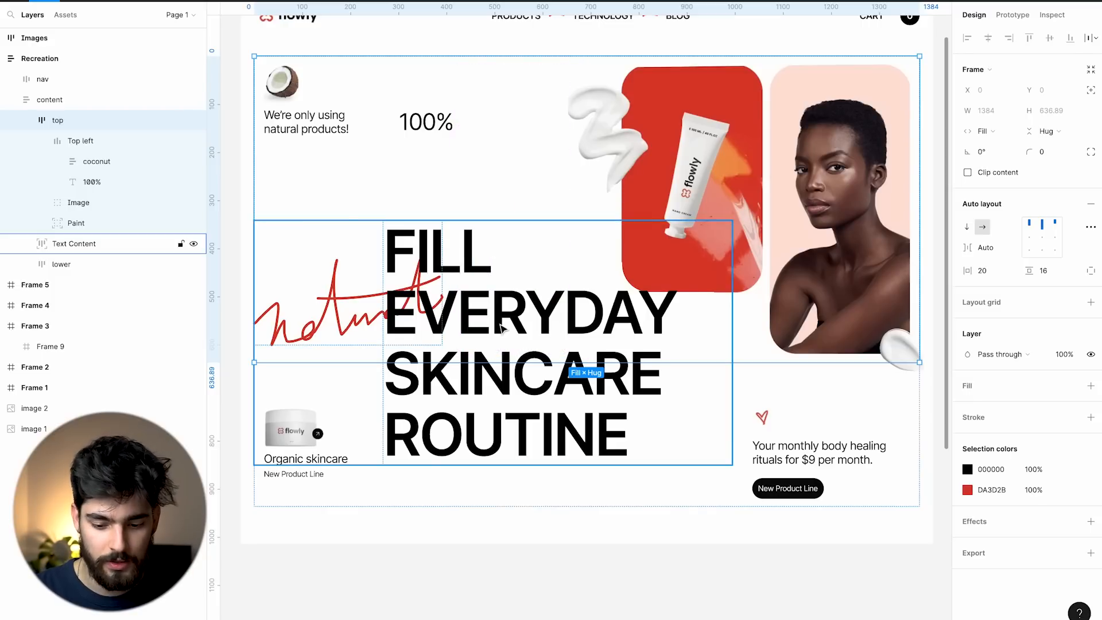
pyautogui.scroll(-3, 501, 327)
pyautogui.click(552, 291)
pyautogui.moveTo(581, 313); pyautogui.dragTo(272, 190)
pyautogui.hscroll(-1, 423, 248)
# Review the 100% text, coconut, top left, main image and top section against Figma's Paint group.
pyautogui.press('super+Tab')
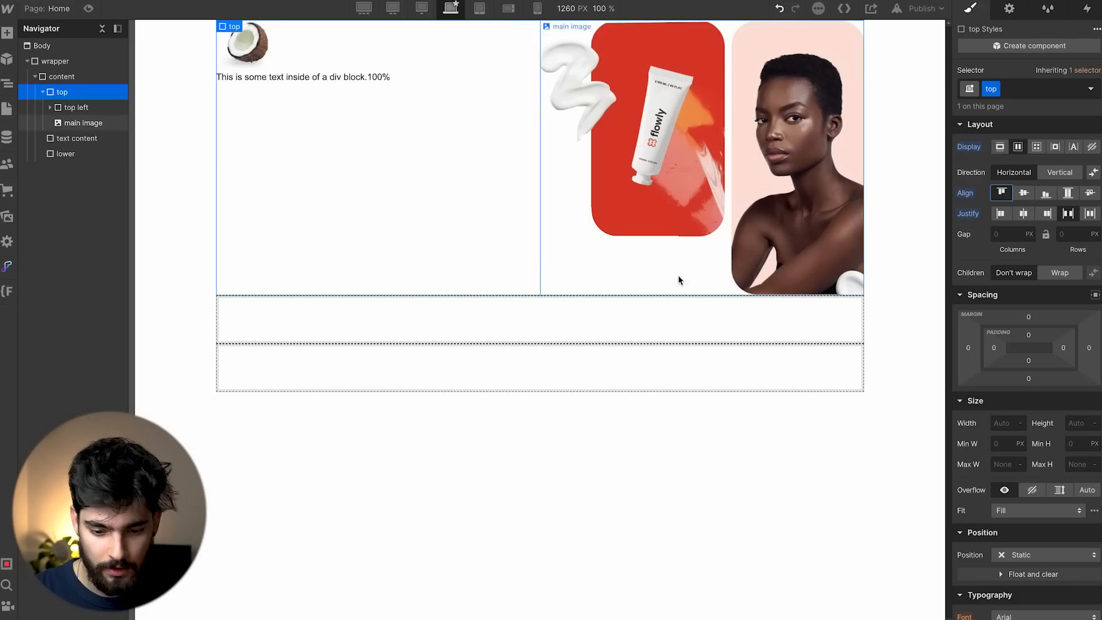
pyautogui.click(379, 77)
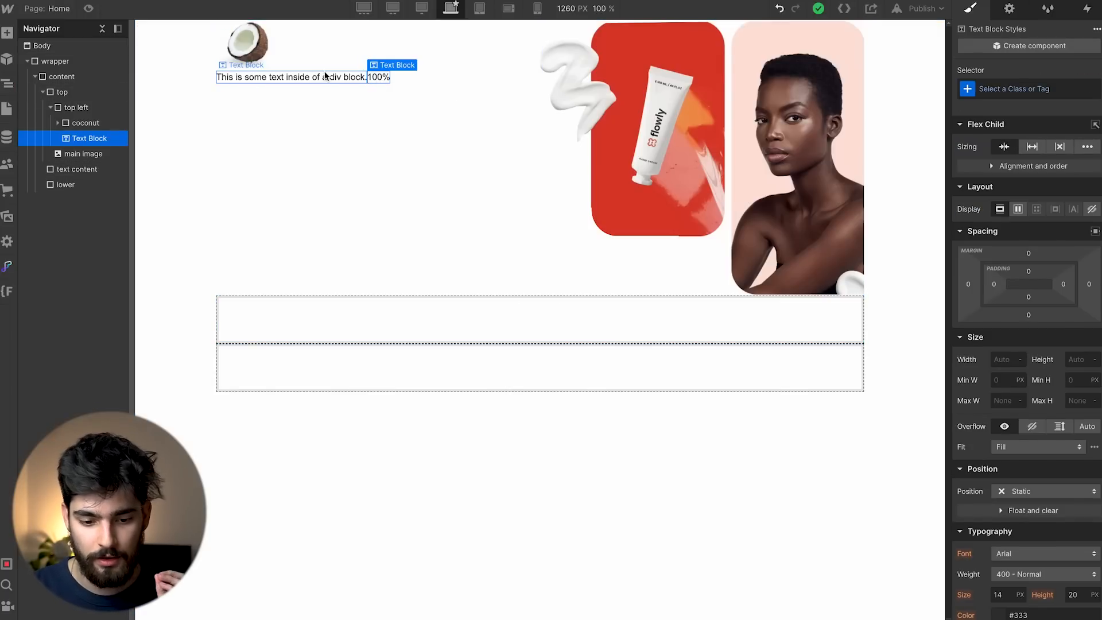
pyautogui.click(336, 62)
pyautogui.click(389, 59)
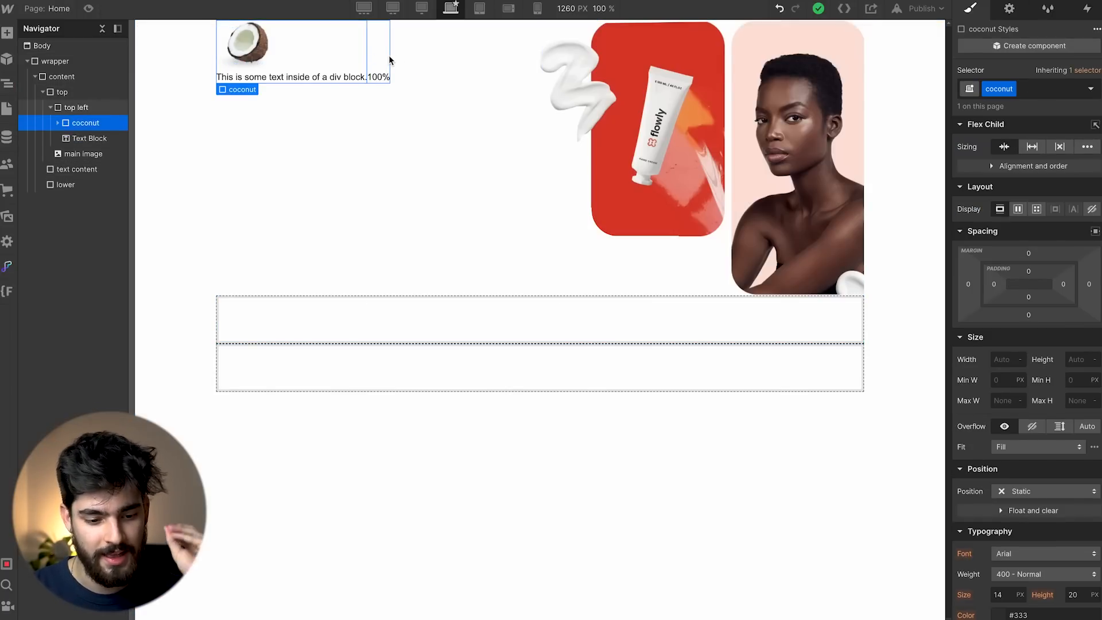
pyautogui.click(617, 95)
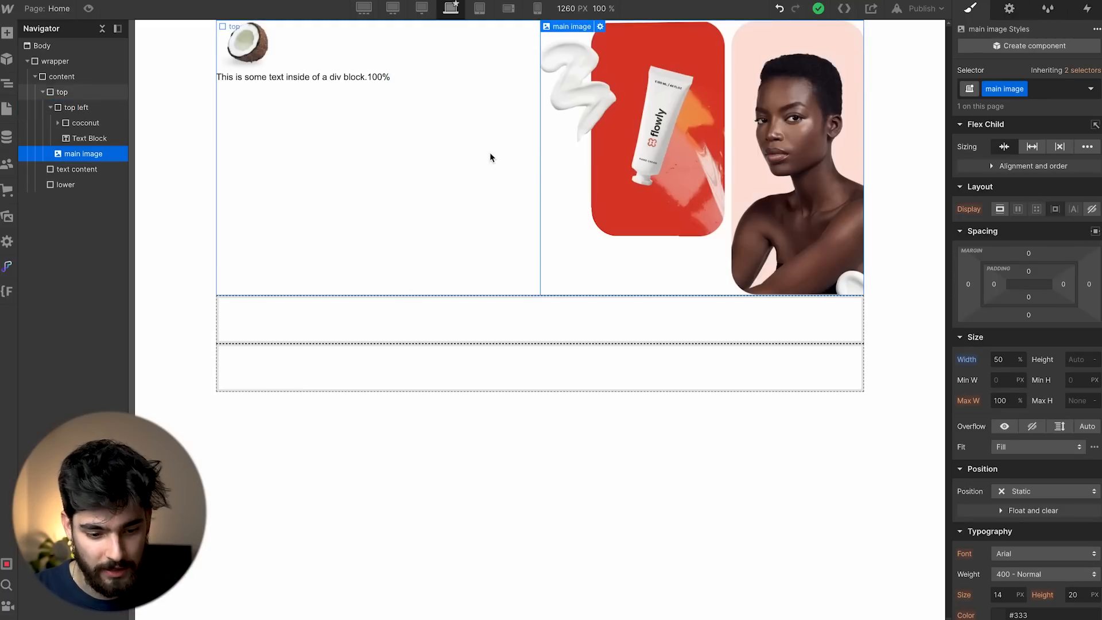
pyautogui.click(476, 172)
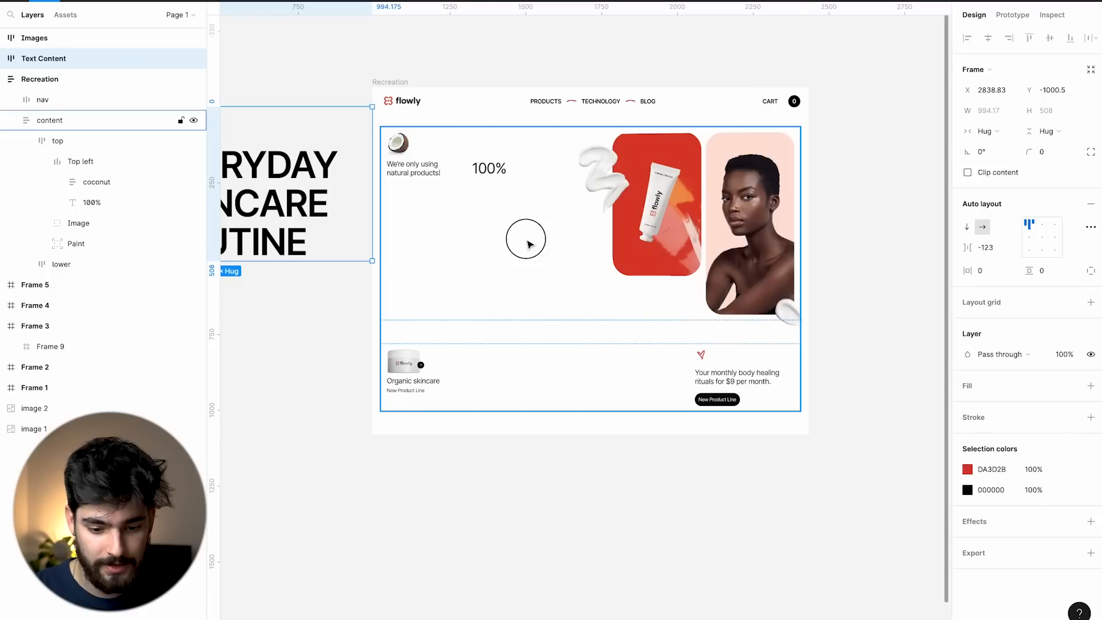
pyautogui.click(41, 161)
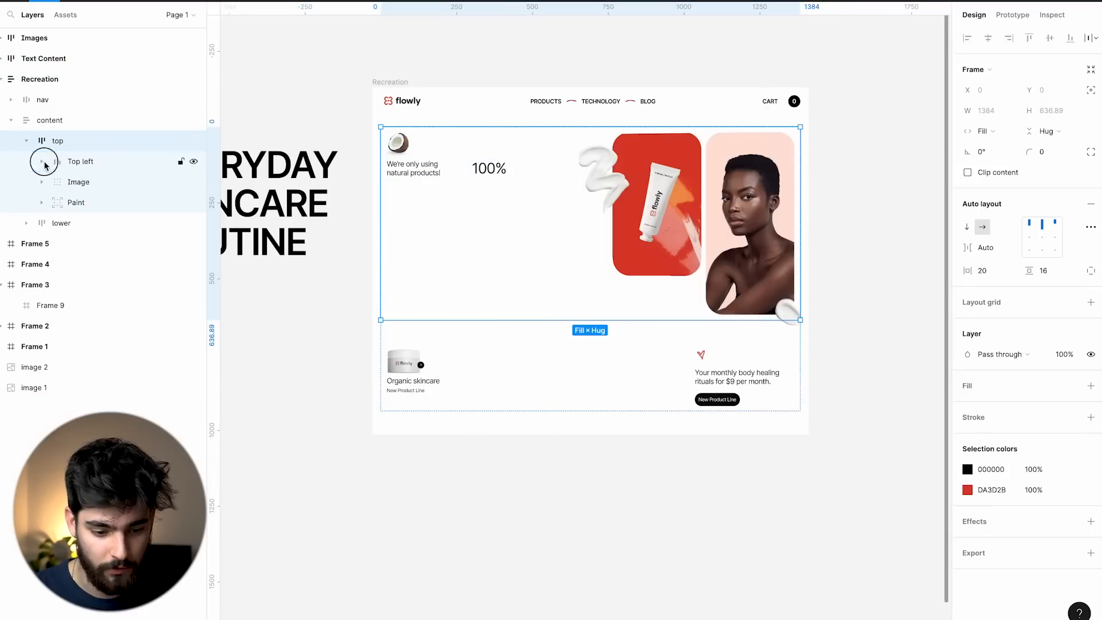
pyautogui.click(785, 308)
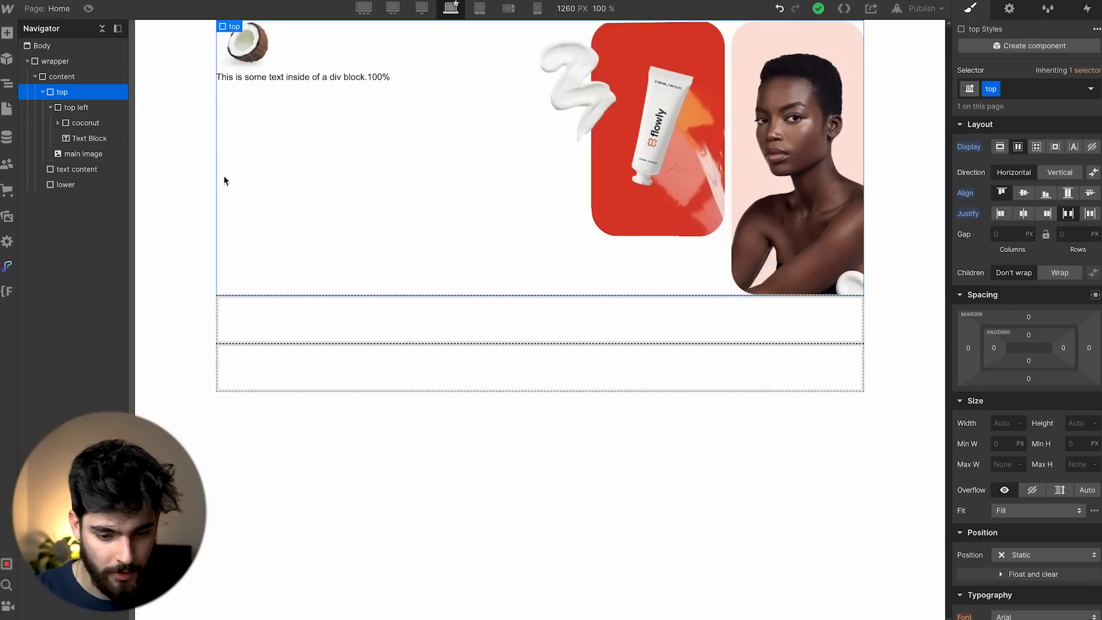
# Add a new Image after the main image using Paint.png and begin giving it a class.
pyautogui.hotkey('ctrl', 'e')
pyautogui.write('Image')
pyautogui.press('Return')
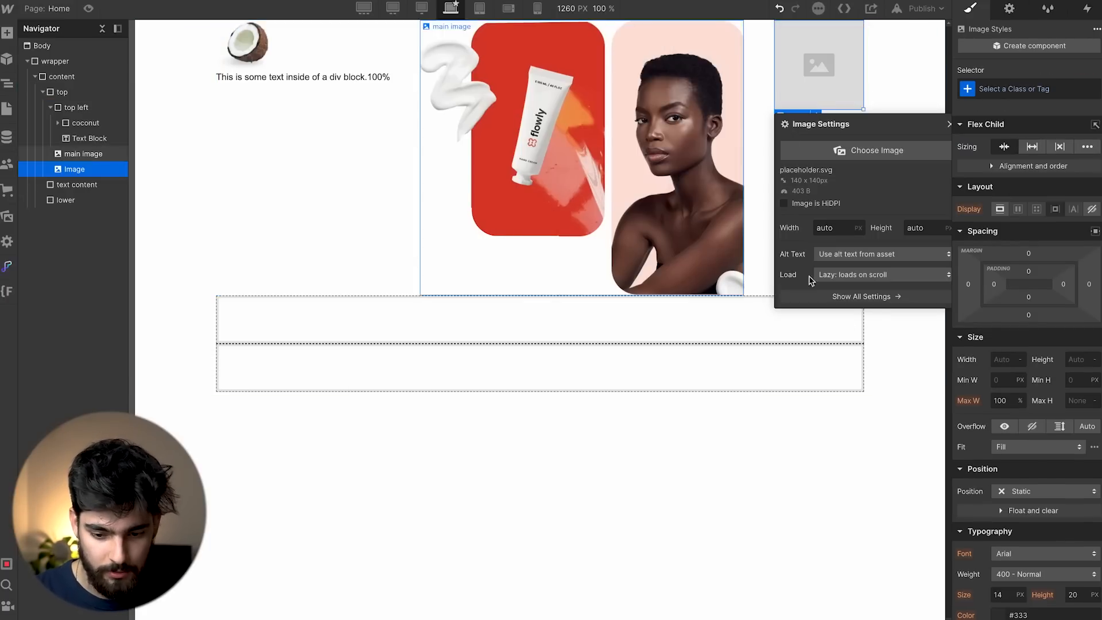
pyautogui.click(858, 155)
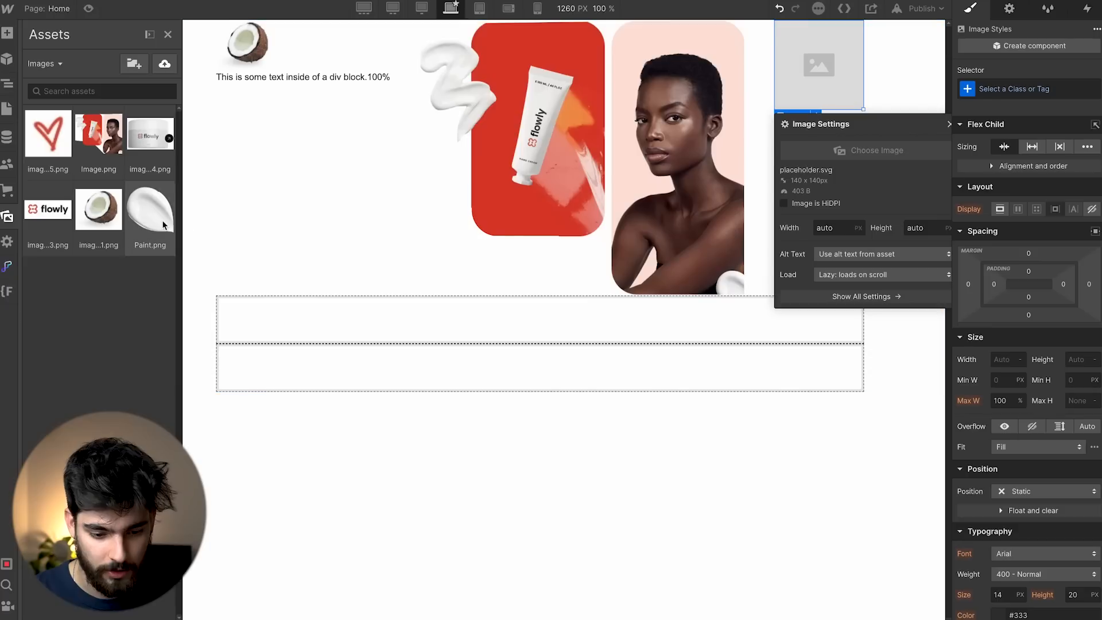
pyautogui.click(164, 225)
pyautogui.click(925, 148)
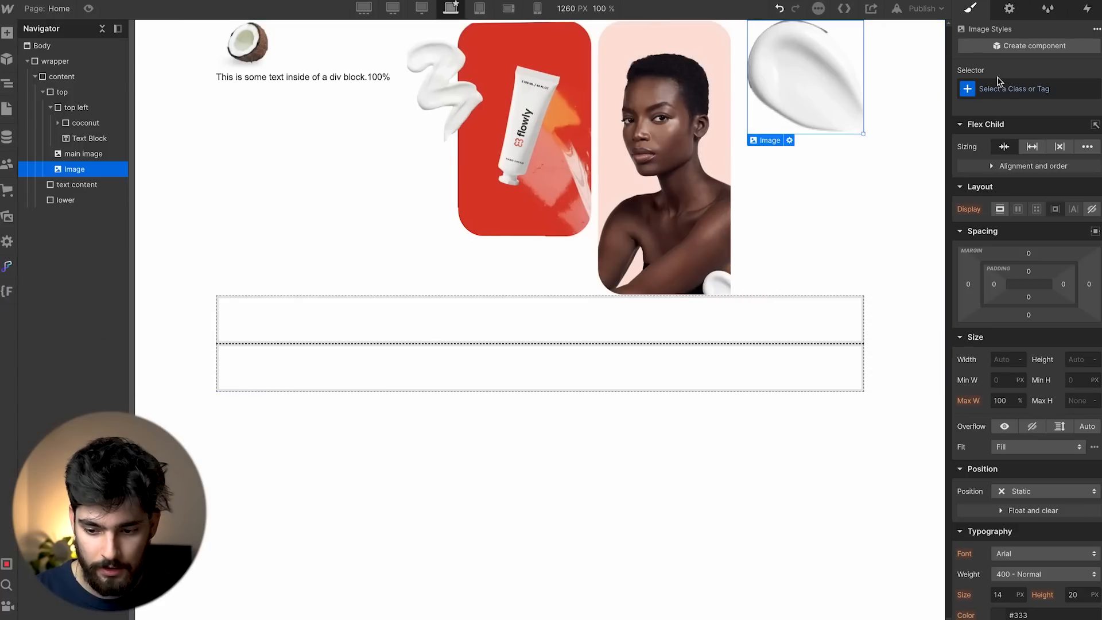
pyautogui.click(997, 86)
# Give the image the class 'paint' and make it absolutely positioned.
pyautogui.write('paint')
pyautogui.press('Return')
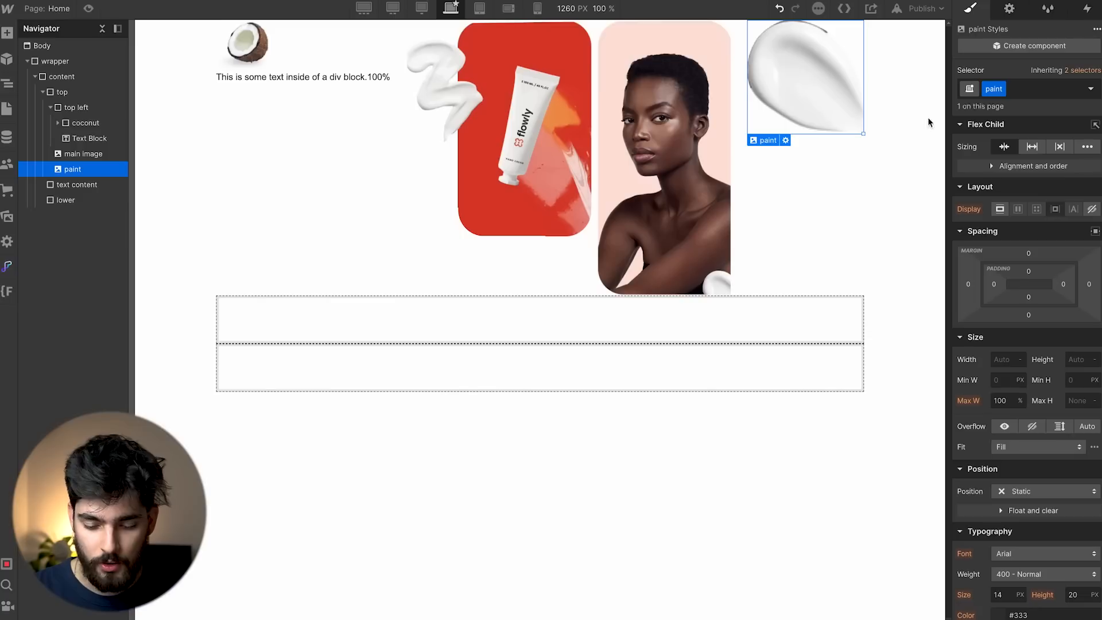
pyautogui.click(999, 491)
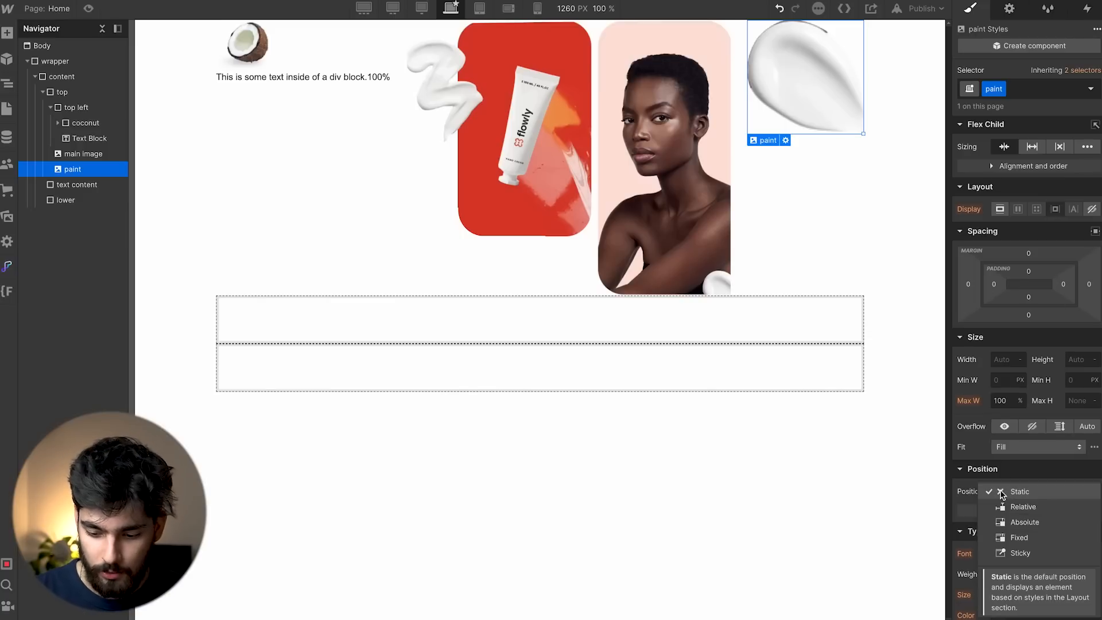
pyautogui.click(1019, 524)
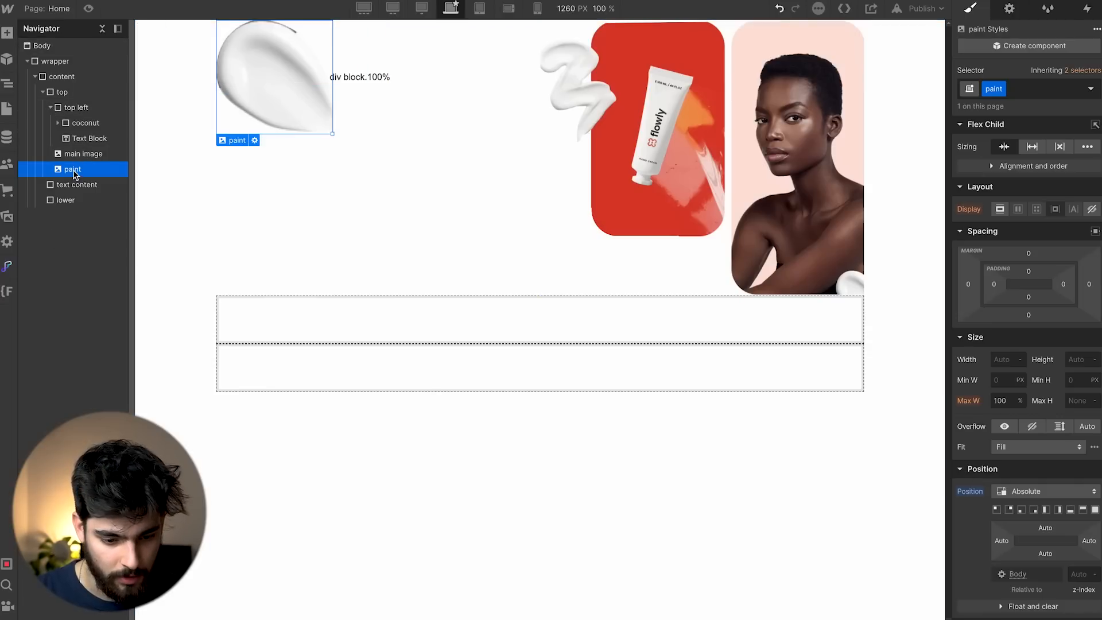
# Make the top section container relatively positioned.
pyautogui.moveTo(73, 167)
pyautogui.mouseDown()
pyautogui.moveTo(77, 147)
pyautogui.moveTo(76, 170)
pyautogui.mouseUp()
pyautogui.click(51, 108)
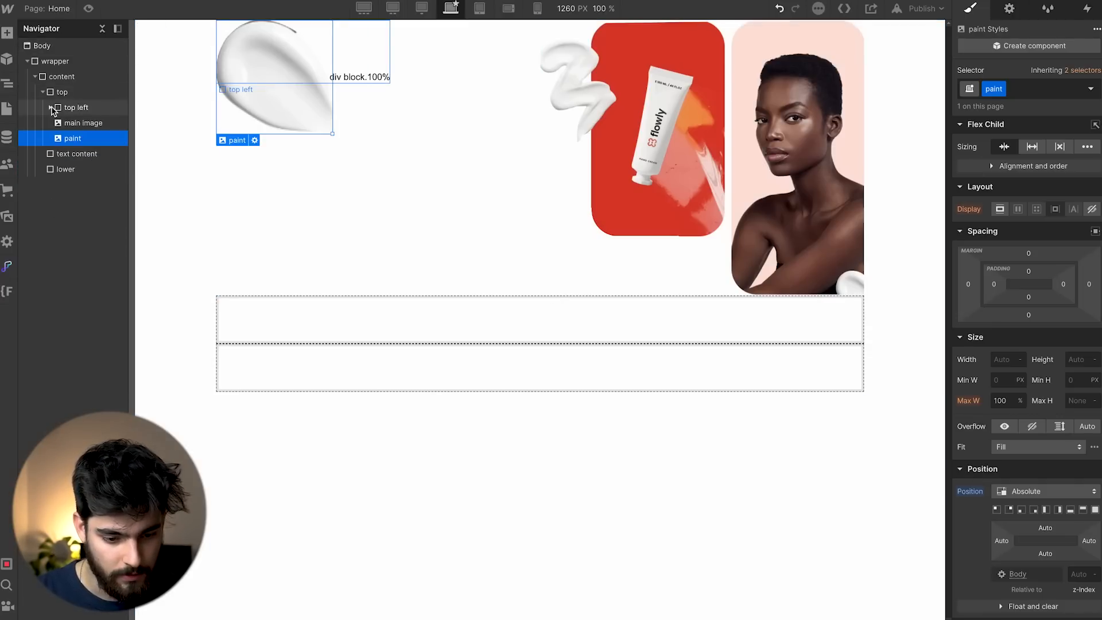
pyautogui.click(62, 91)
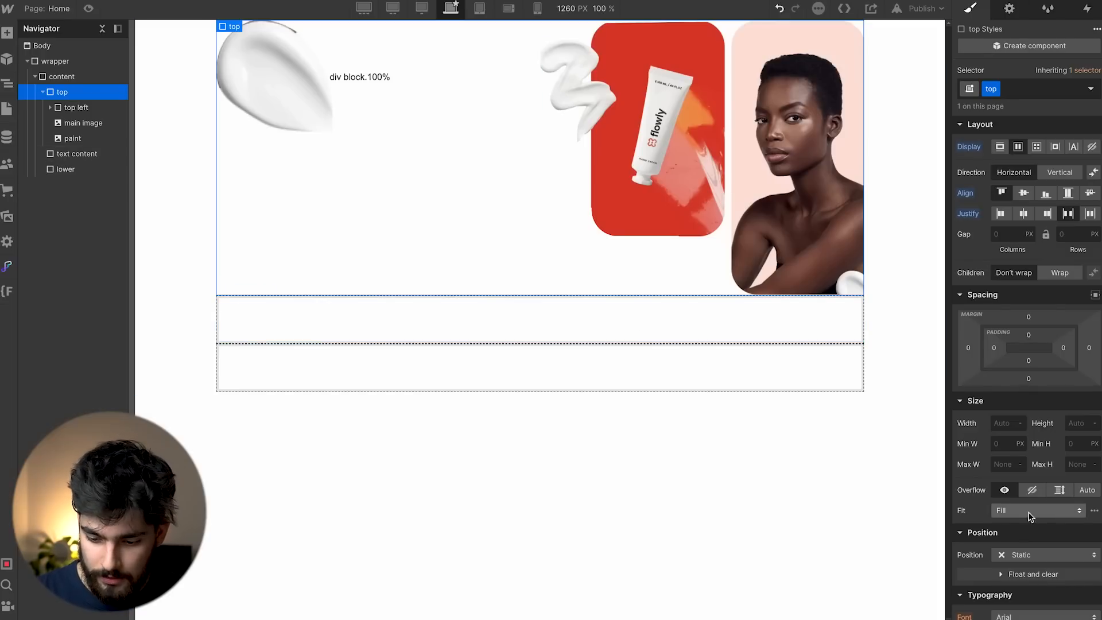
pyautogui.click(1024, 555)
pyautogui.click(1024, 530)
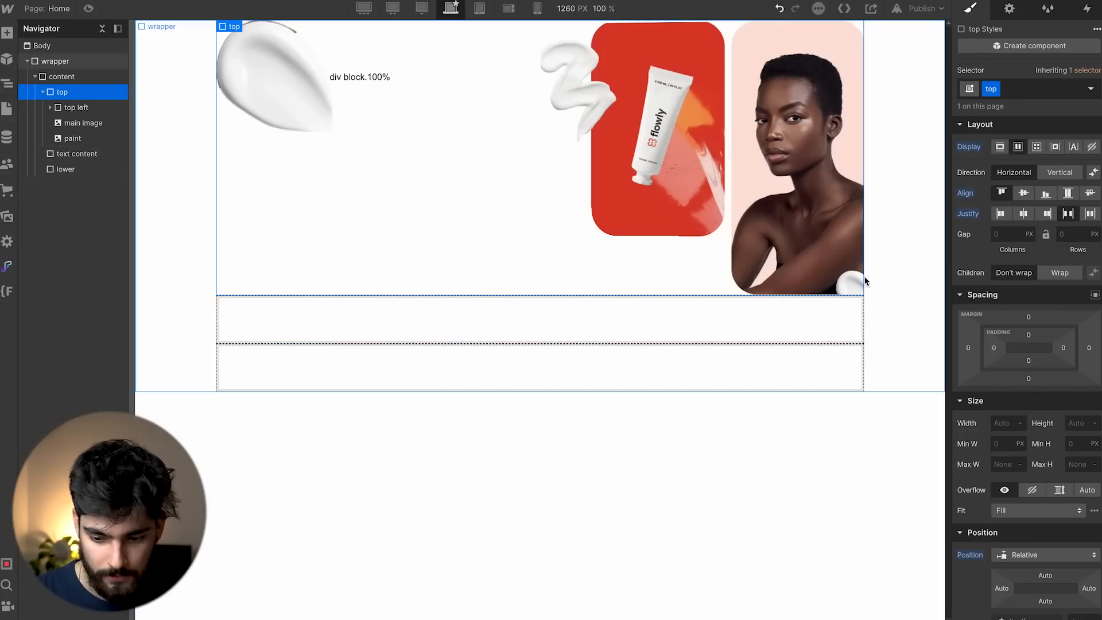
# Pin paint to the bottom-right corner at 80 px wide, undoing a trial top offset.
pyautogui.click(73, 138)
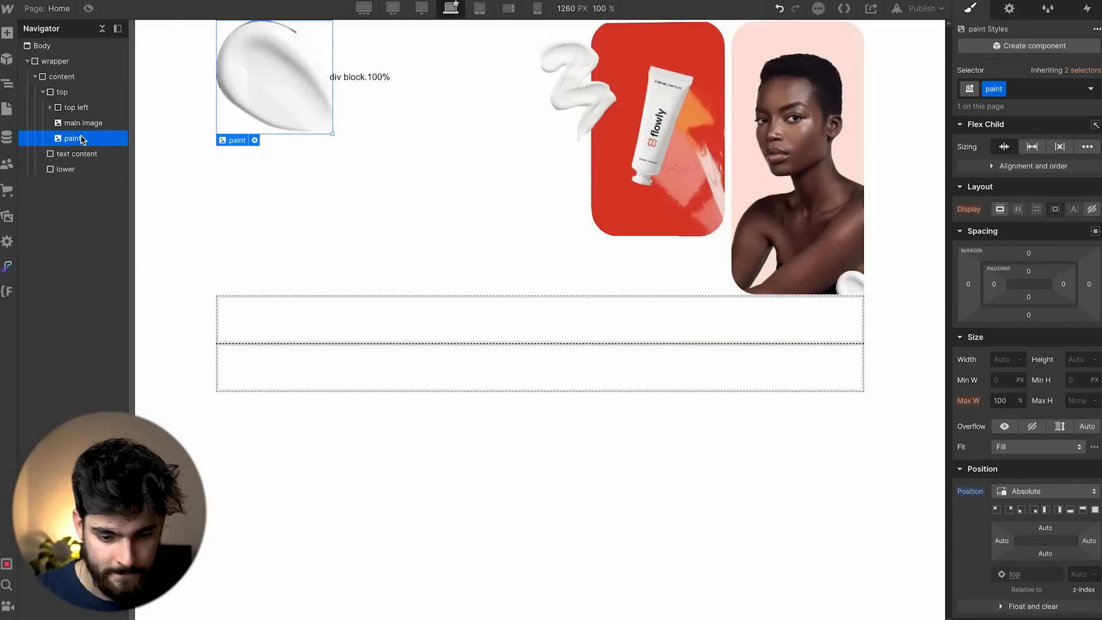
pyautogui.click(1034, 510)
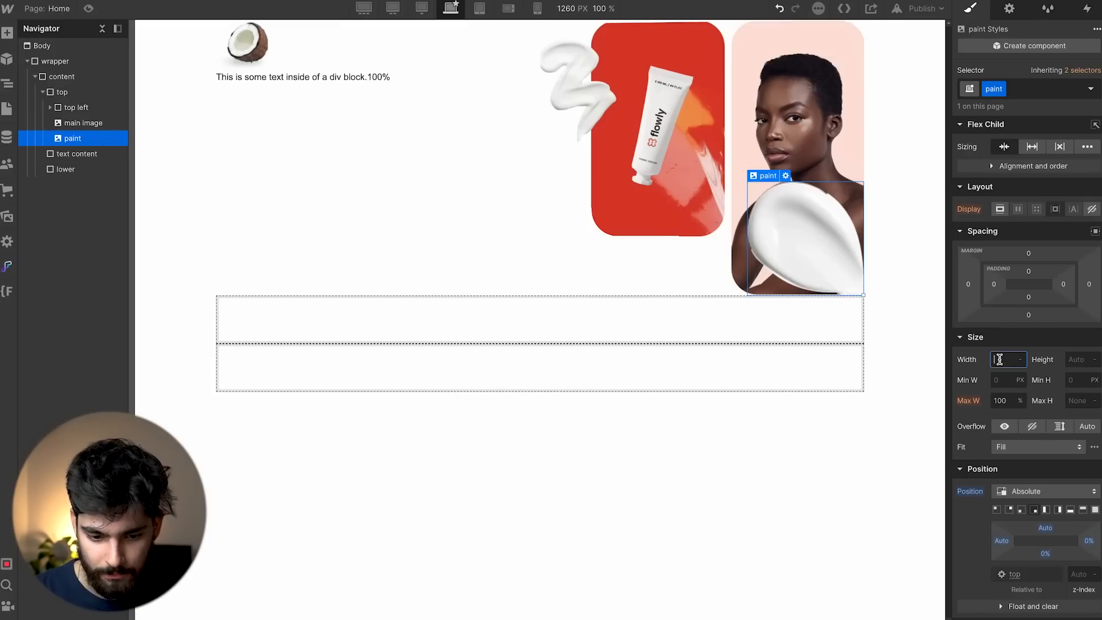
pyautogui.click(1008, 356)
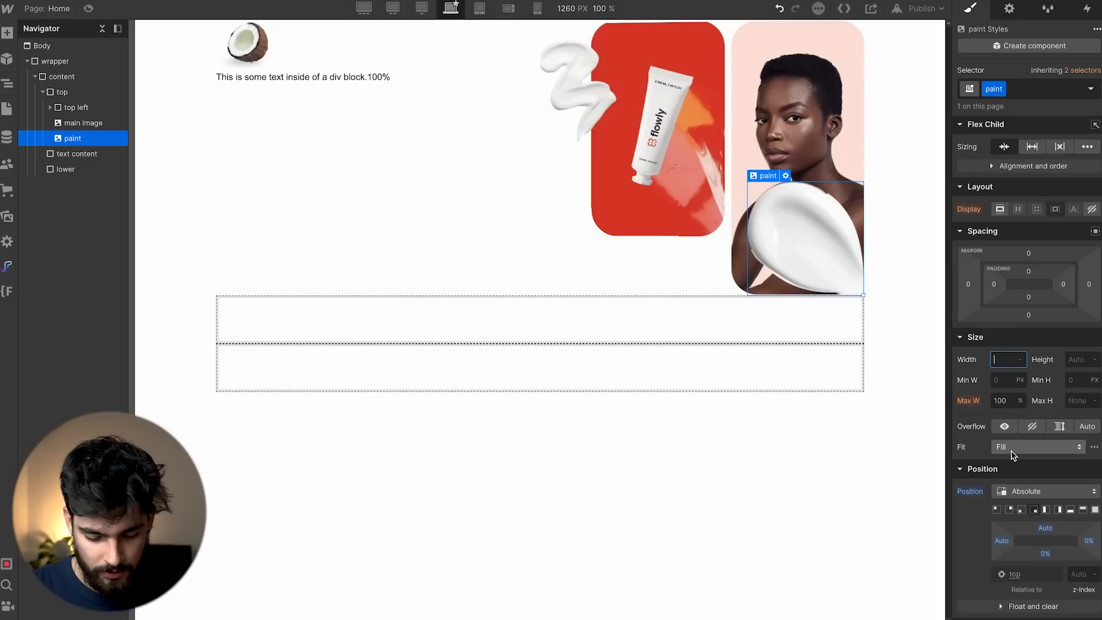
pyautogui.write('40')
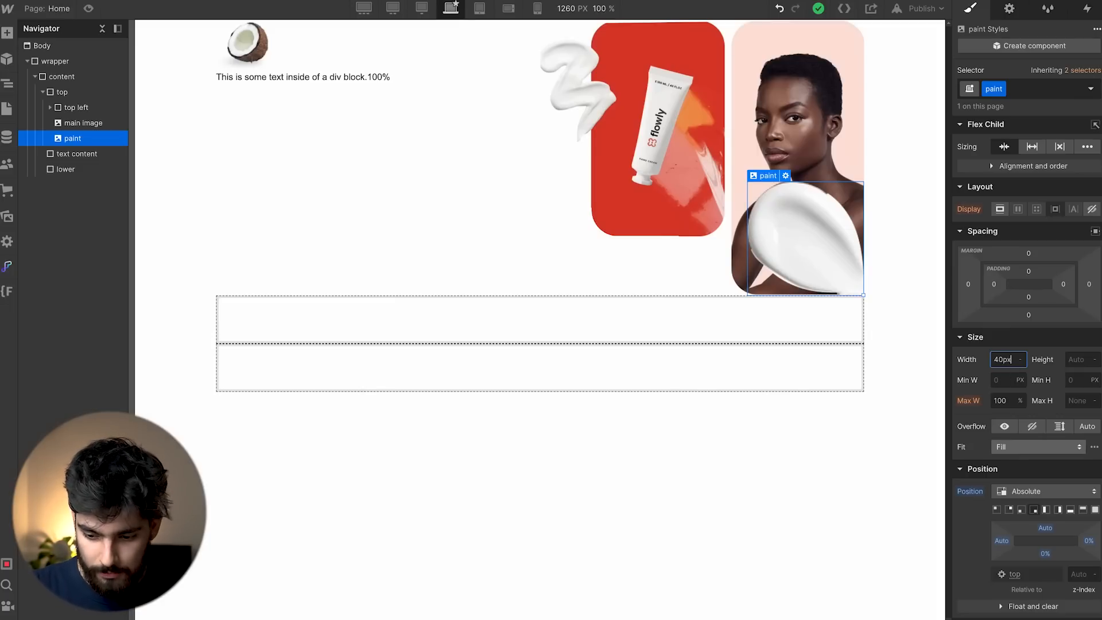
pyautogui.hotkey('shift', 'Up')
pyautogui.hotkey('shift', 'Up')
pyautogui.hotkey('shift', 'Up')
pyautogui.hotkey('shift', 'Up')
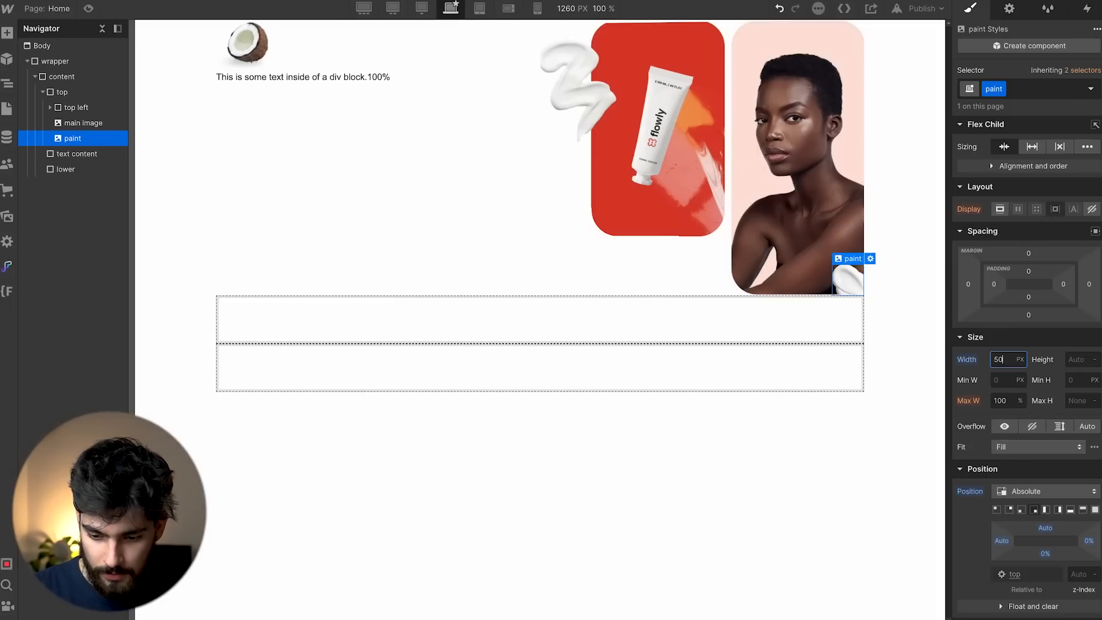
pyautogui.moveTo(1045, 536)
pyautogui.mouseDown()
pyautogui.moveTo(1050, 562)
pyautogui.moveTo(1089, 543)
pyautogui.mouseUp()
pyautogui.hotkey('ctrl', 'z')
pyautogui.click(457, 223)
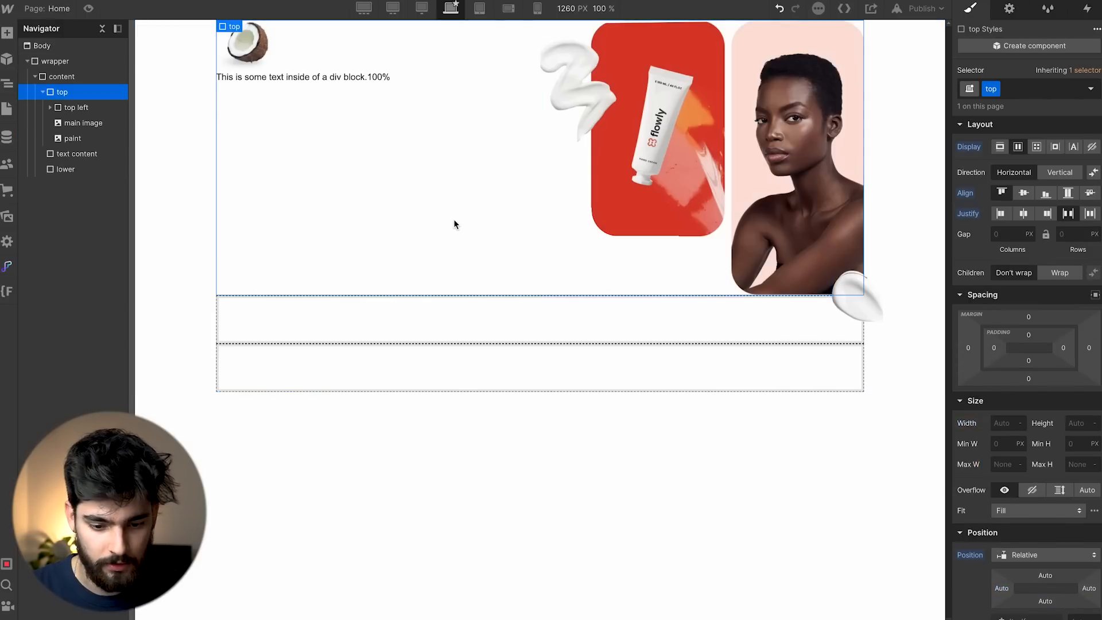
pyautogui.press('super+Tab')
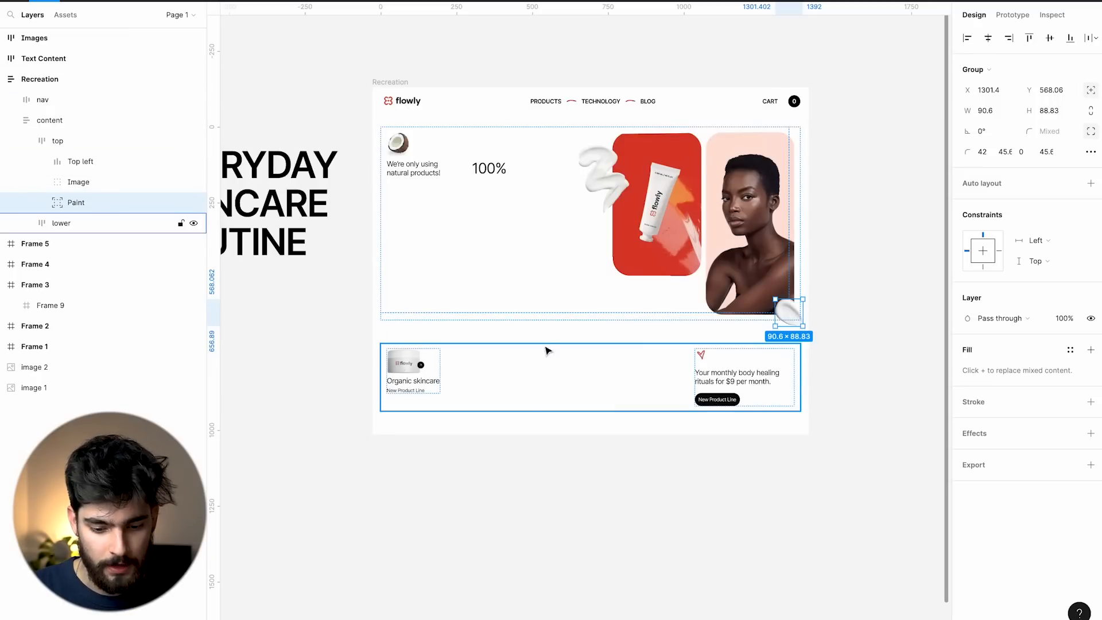
pyautogui.click(535, 333)
pyautogui.click(524, 369)
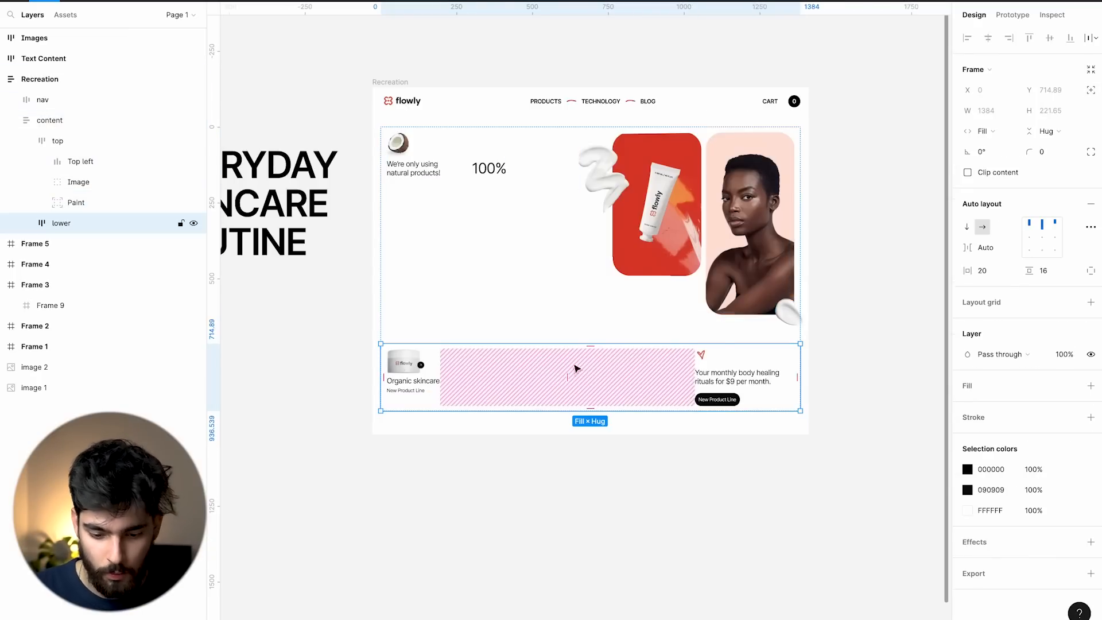
pyautogui.scroll(3, 585, 367)
pyautogui.scroll(-3, 586, 367)
pyautogui.press('super+Tab')
pyautogui.press('super+Tab')
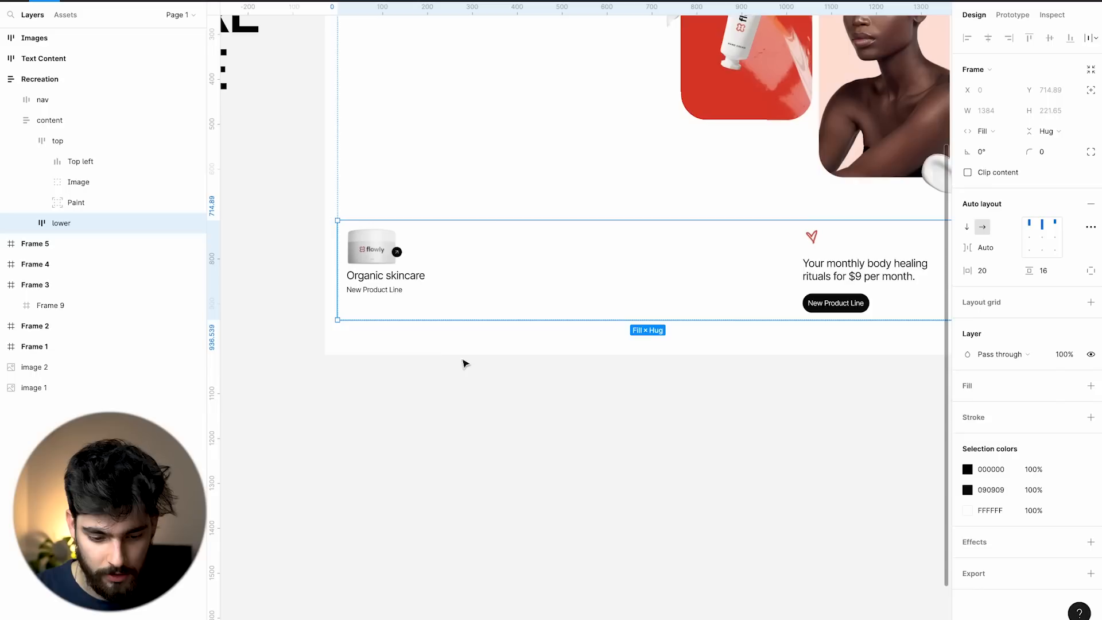
pyautogui.hscroll(2, 376, 278)
pyautogui.click(376, 278)
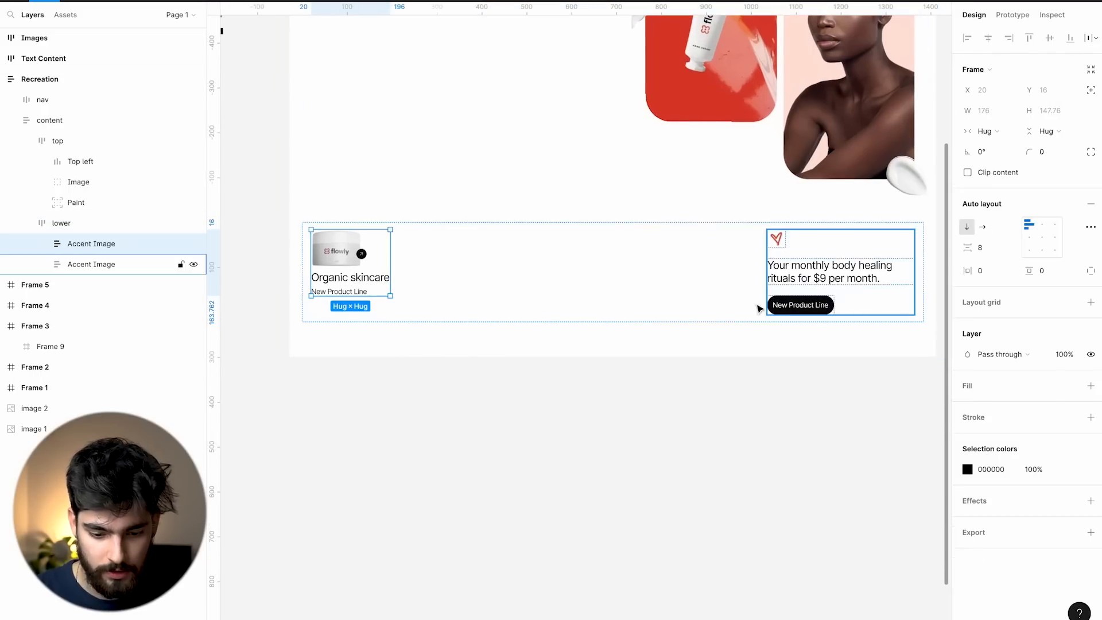
pyautogui.click(126, 264)
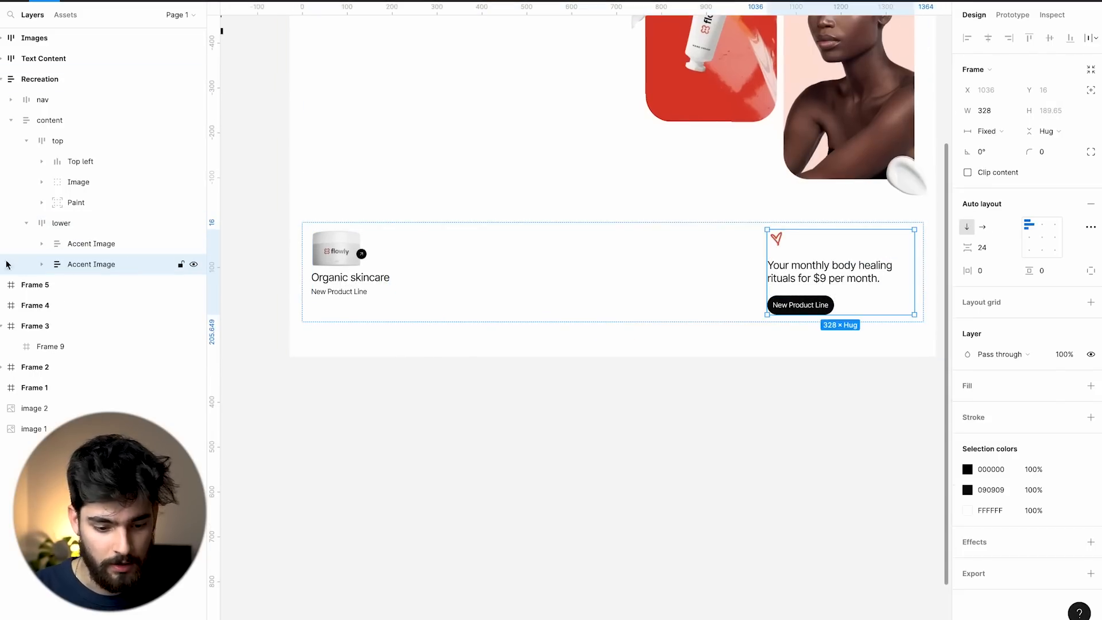
pyautogui.scroll(2, 878, 275)
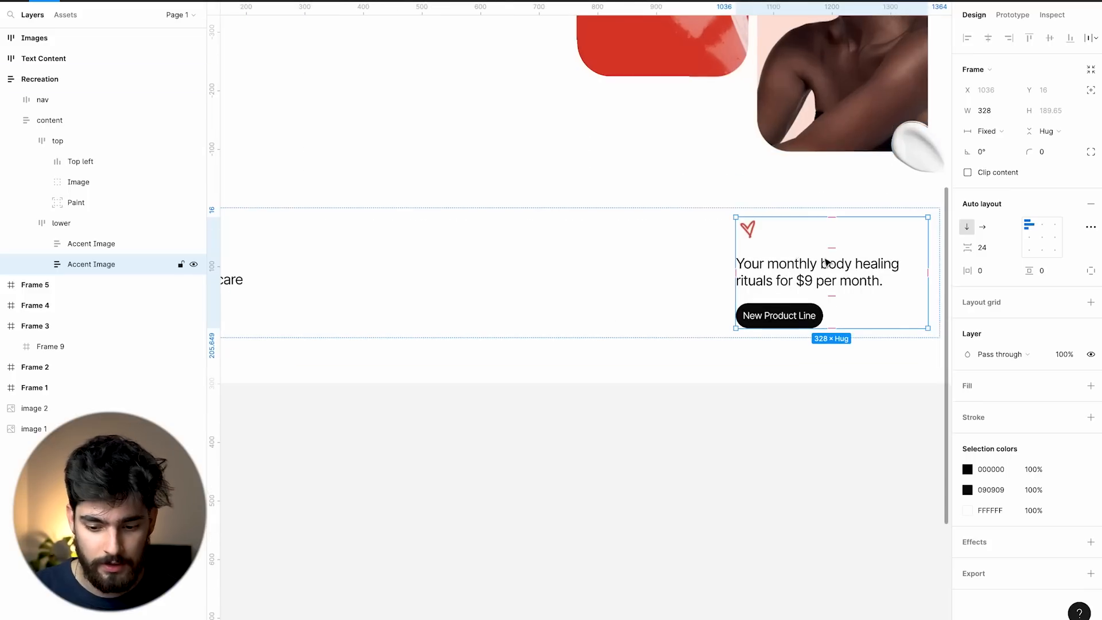
pyautogui.click(749, 231)
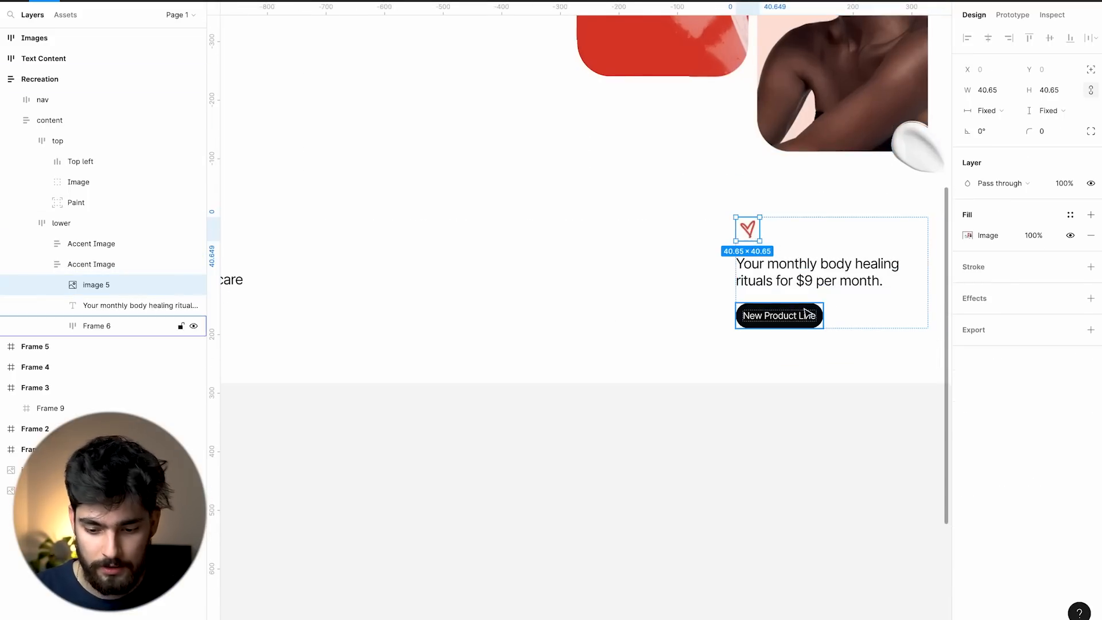
pyautogui.hscroll(-5, 792, 327)
pyautogui.hscroll(6, 790, 328)
pyautogui.hscroll(-4, 292, 299)
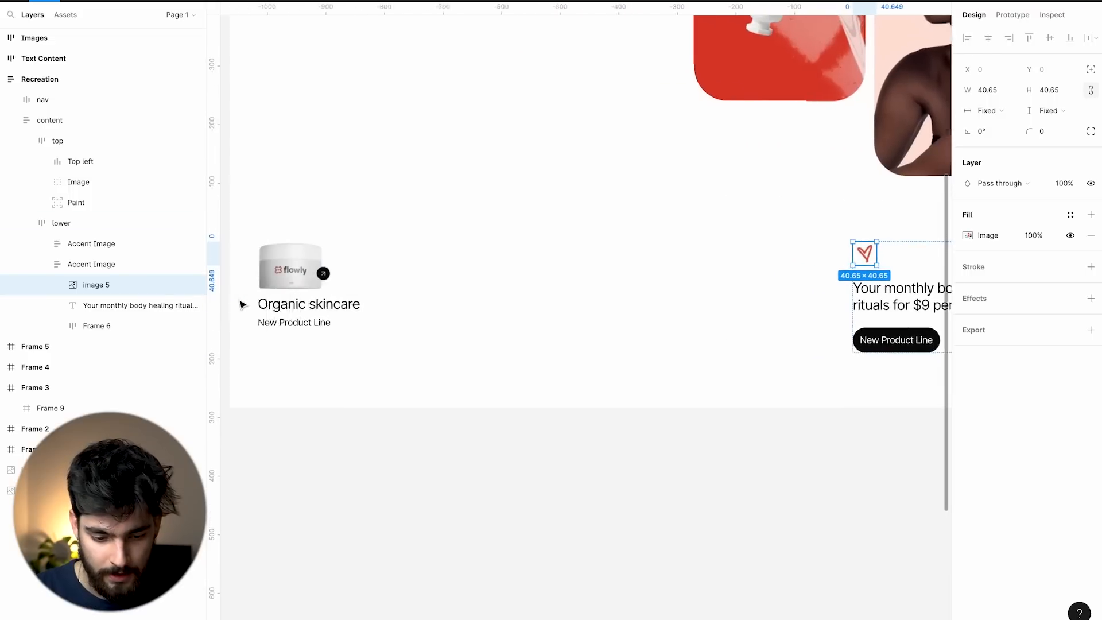
pyautogui.click(299, 283)
pyautogui.click(319, 305)
pyautogui.click(317, 322)
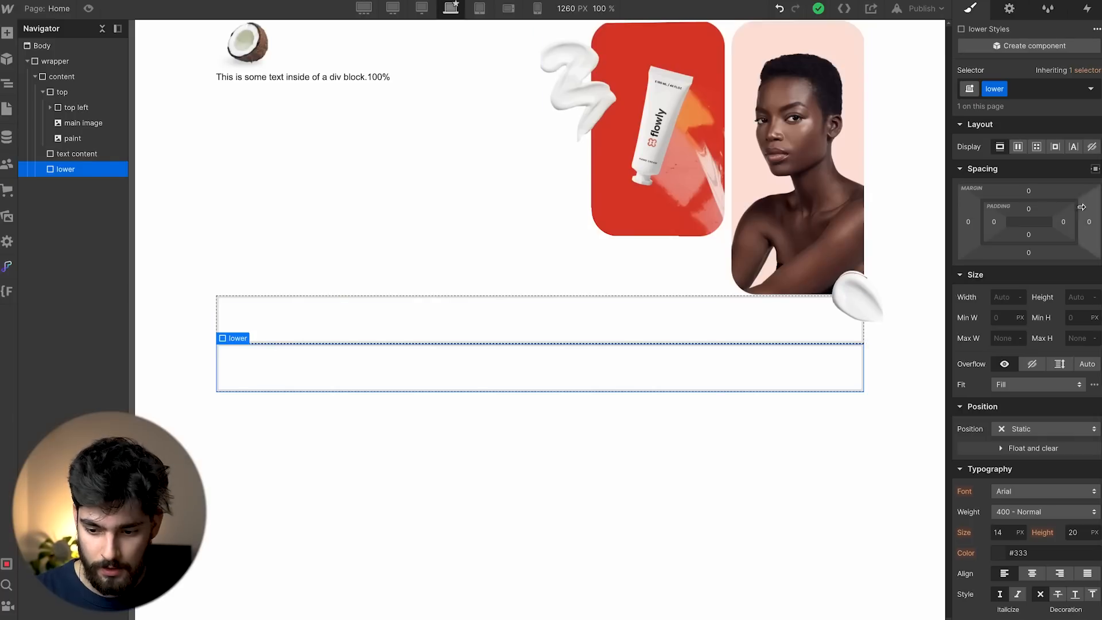
# Set lower to Flex with space-between and insert a Div Block inside it.
pyautogui.click(1018, 146)
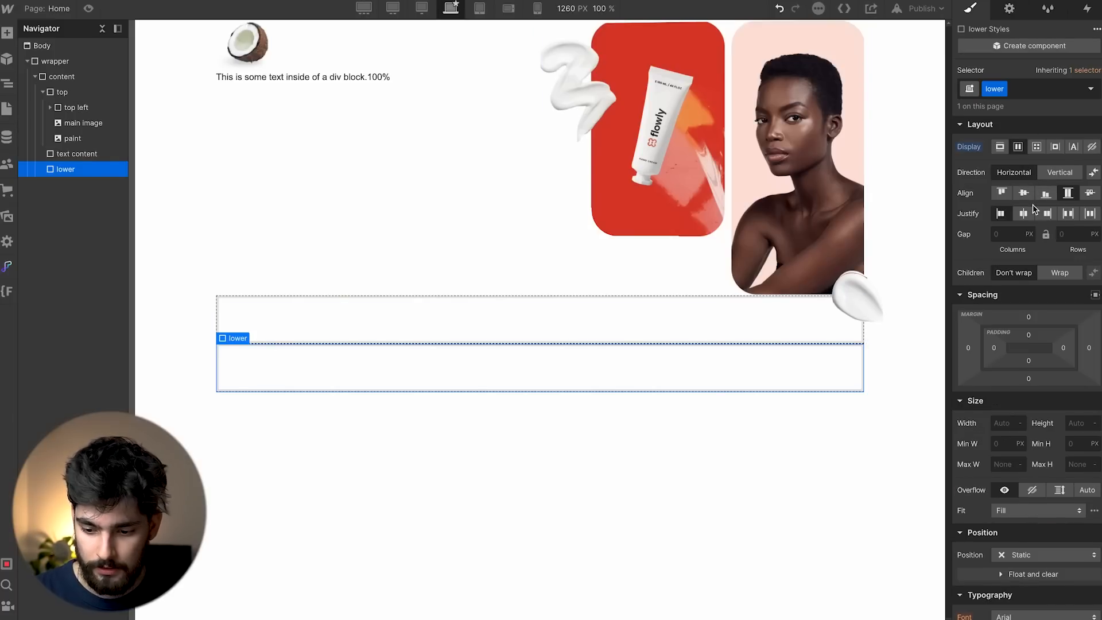
pyautogui.click(1061, 214)
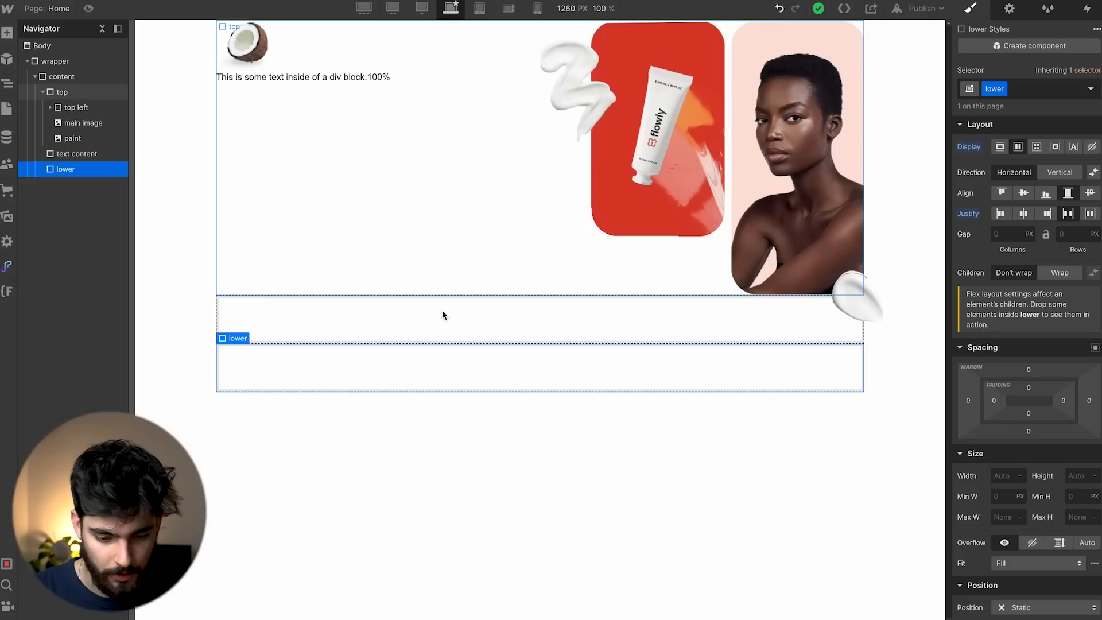
pyautogui.hotkey('ctrl', 'k')
pyautogui.write('div')
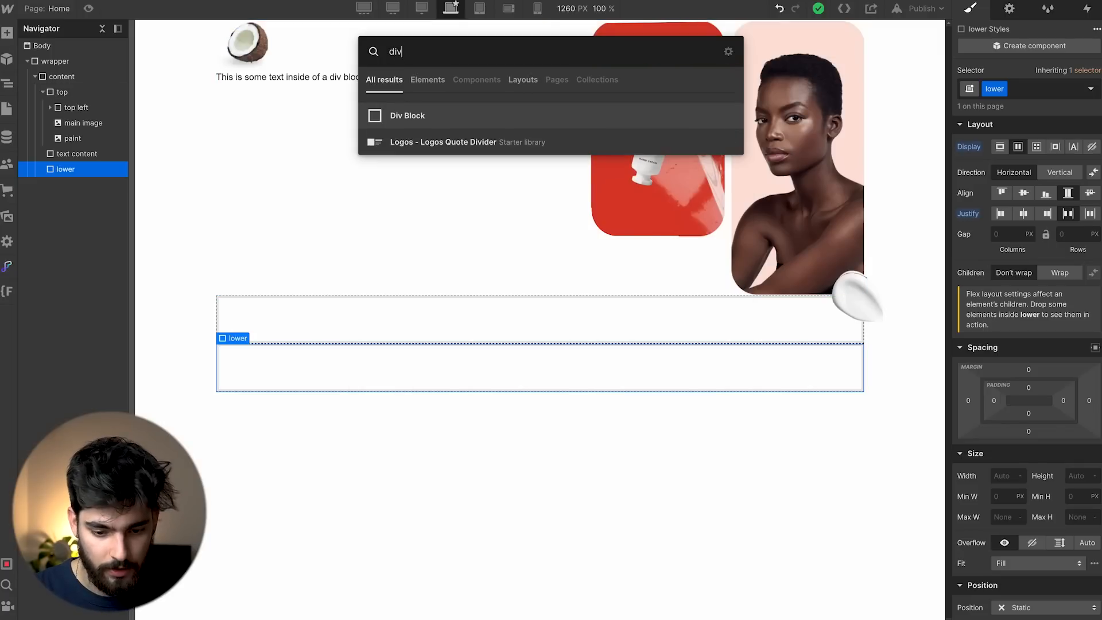
pyautogui.press('Return')
# Add the flowly jar image (image 4.png) to the block at 128 px wide.
pyautogui.hotkey('ctrl', 'k')
pyautogui.write('im')
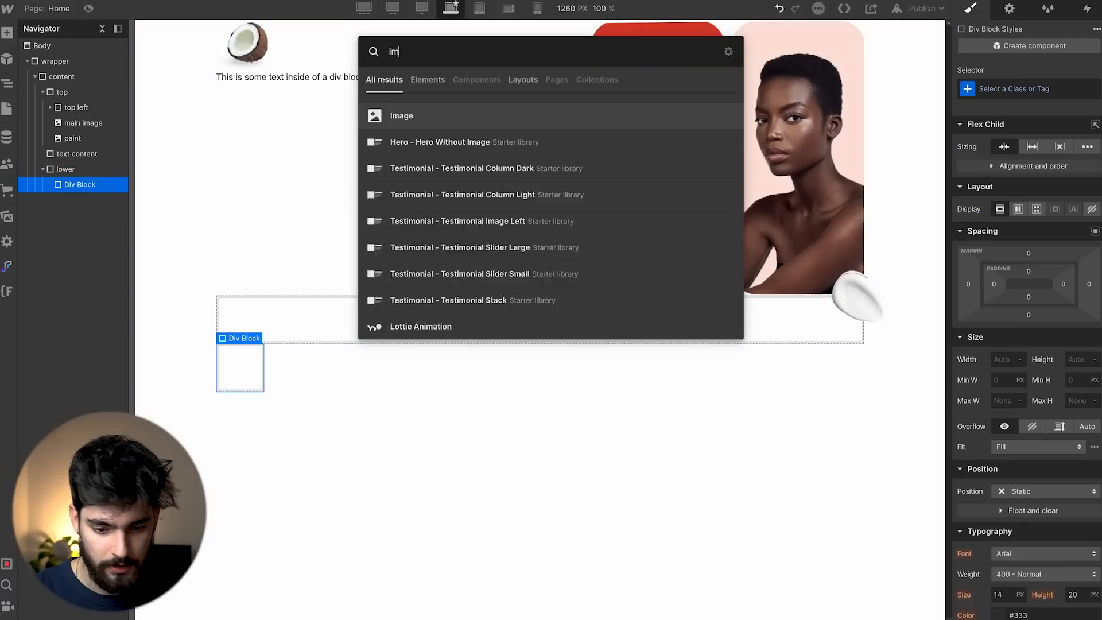
pyautogui.press('Return')
pyautogui.click(283, 391)
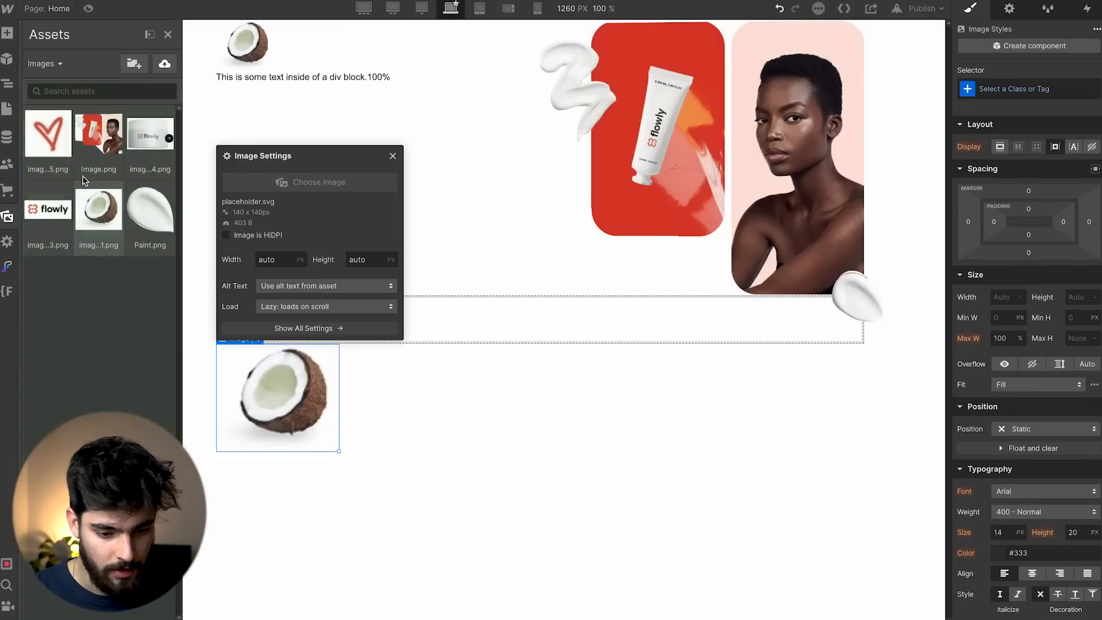
pyautogui.click(150, 133)
pyautogui.moveTo(375, 451); pyautogui.dragTo(298, 398)
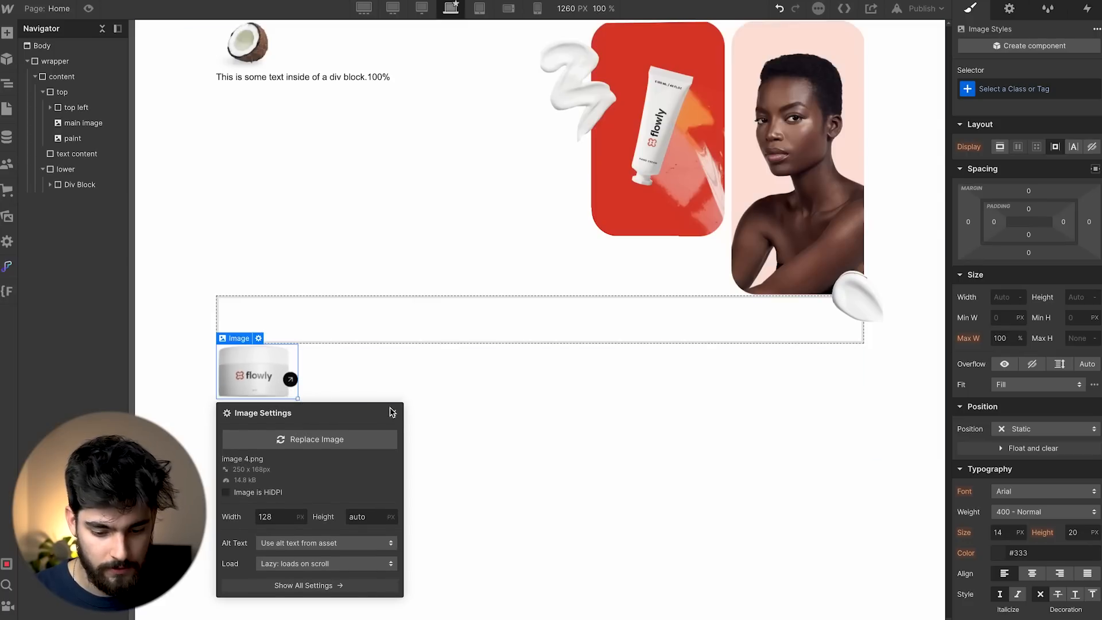
pyautogui.click(391, 412)
# Add an H3 heading and a text block below the jar image.
pyautogui.hotkey('ctrl', 'k')
pyautogui.write('heading')
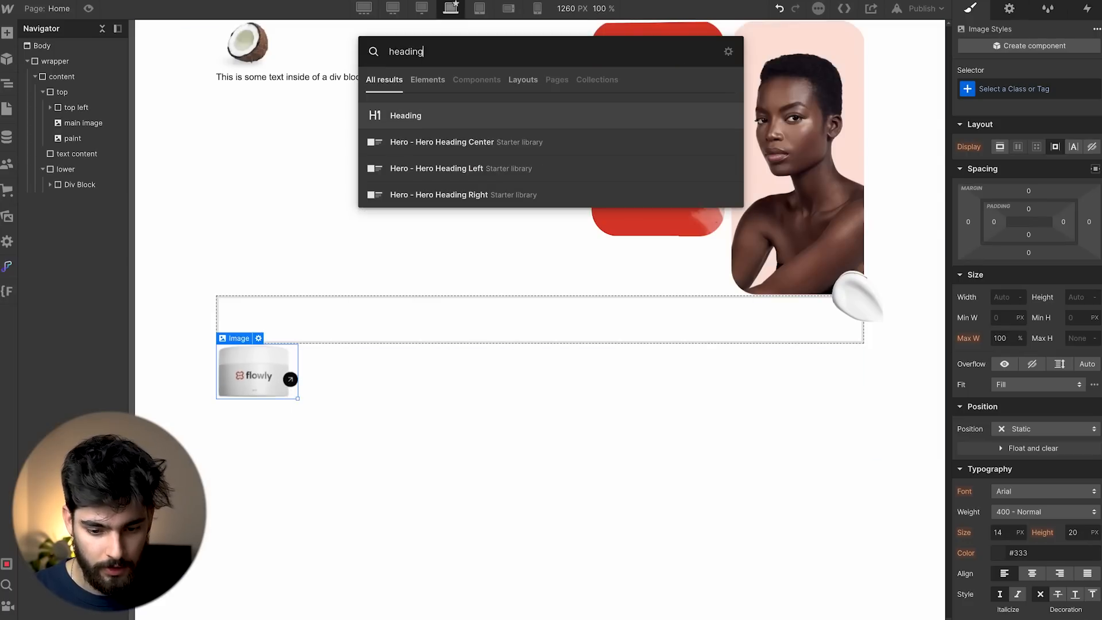
pyautogui.press('Return')
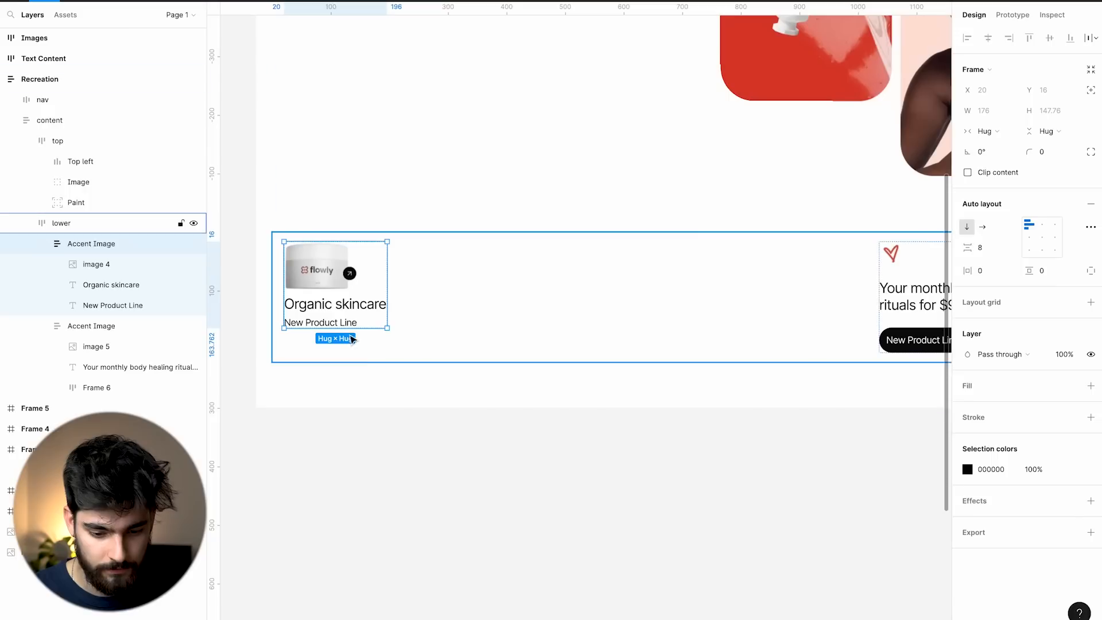
pyautogui.click(344, 307)
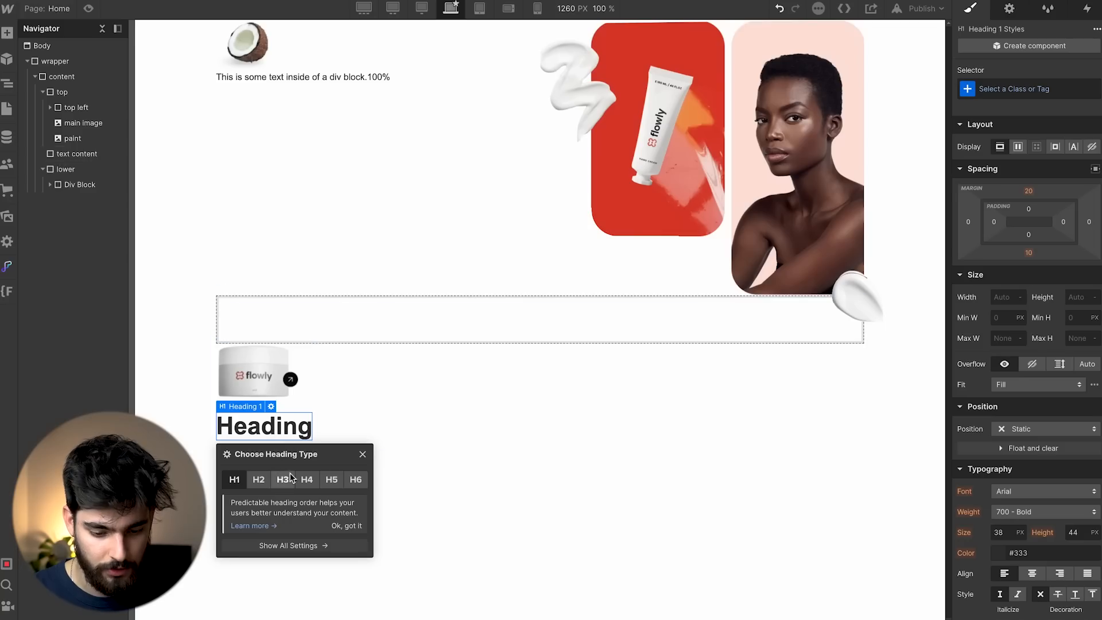
pyautogui.click(290, 474)
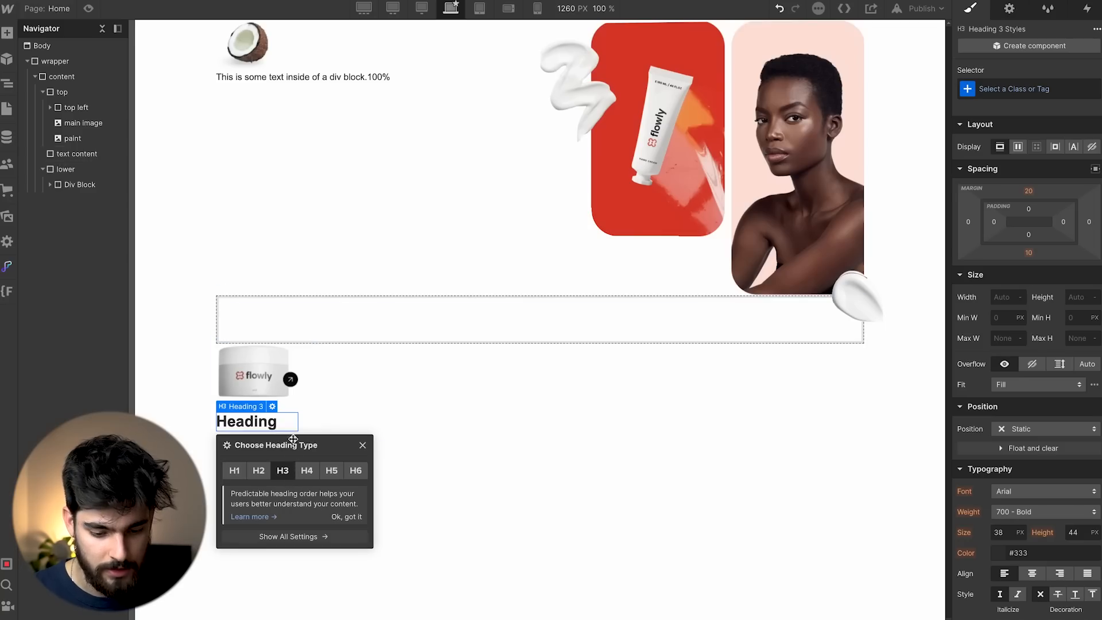
pyautogui.hotkey('ctrl', 'k')
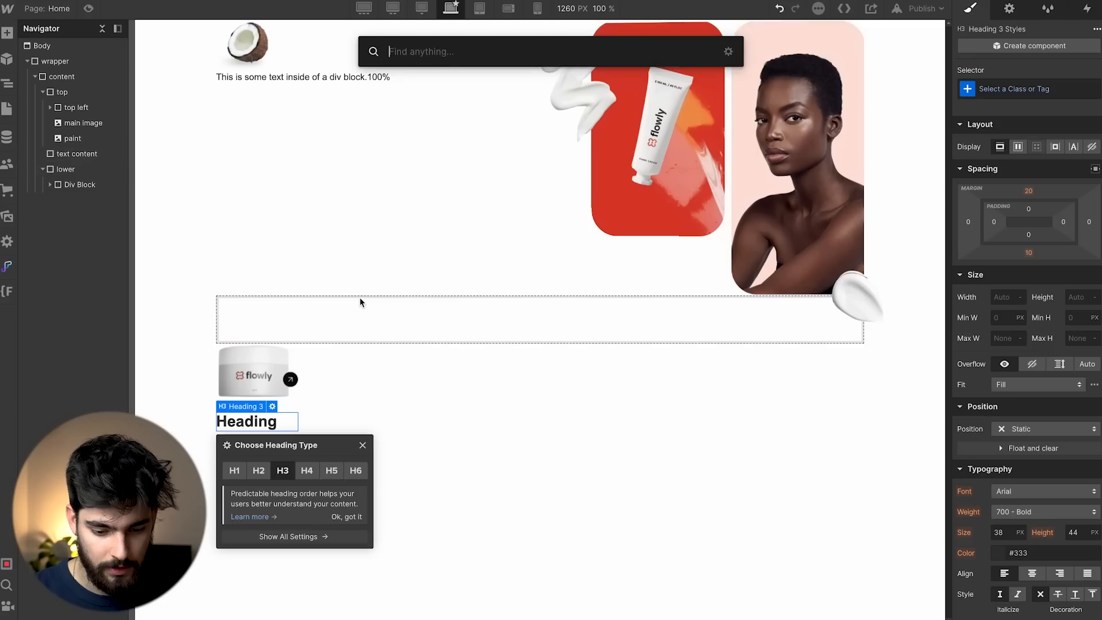
pyautogui.write('text')
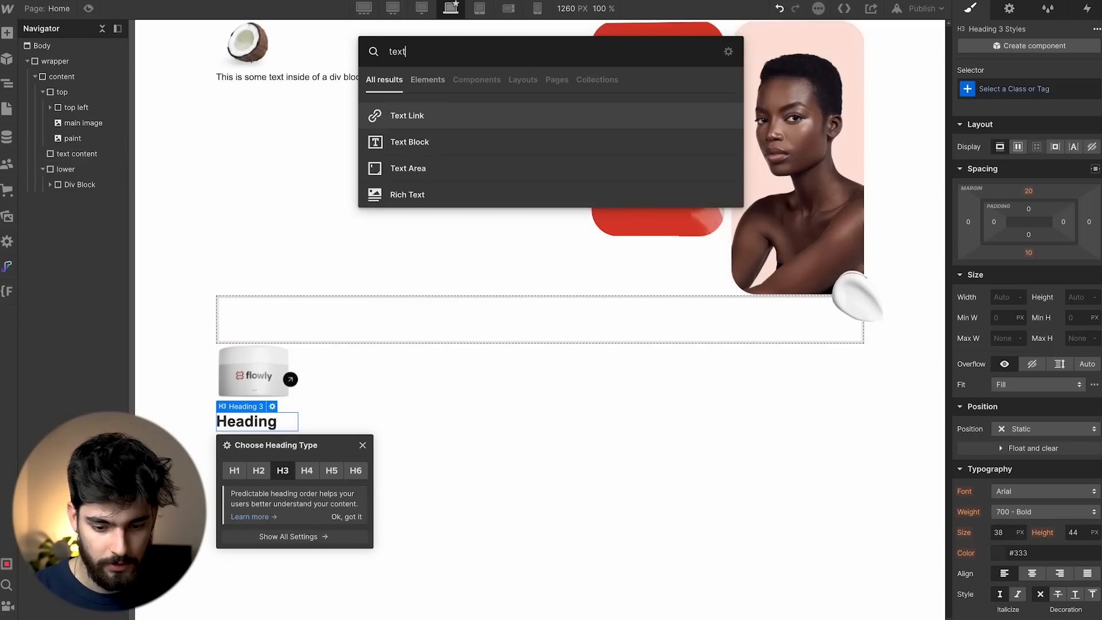
pyautogui.press('Return')
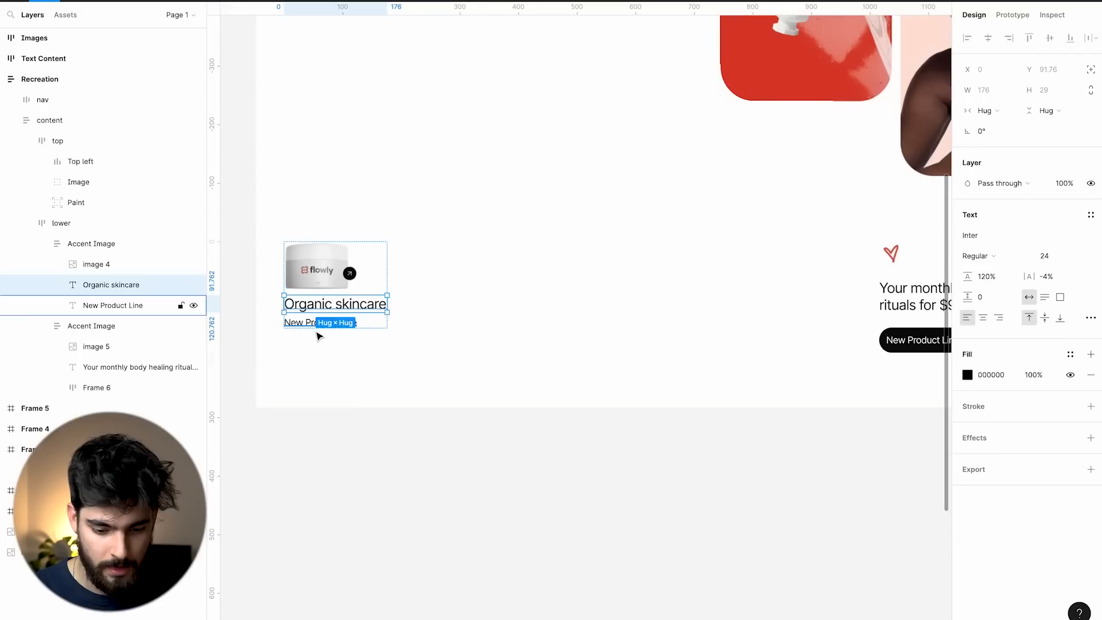
# In Figma, rename the second accent group's button frame (Frame 6) to 'btn'.
pyautogui.scroll(3, 317, 333)
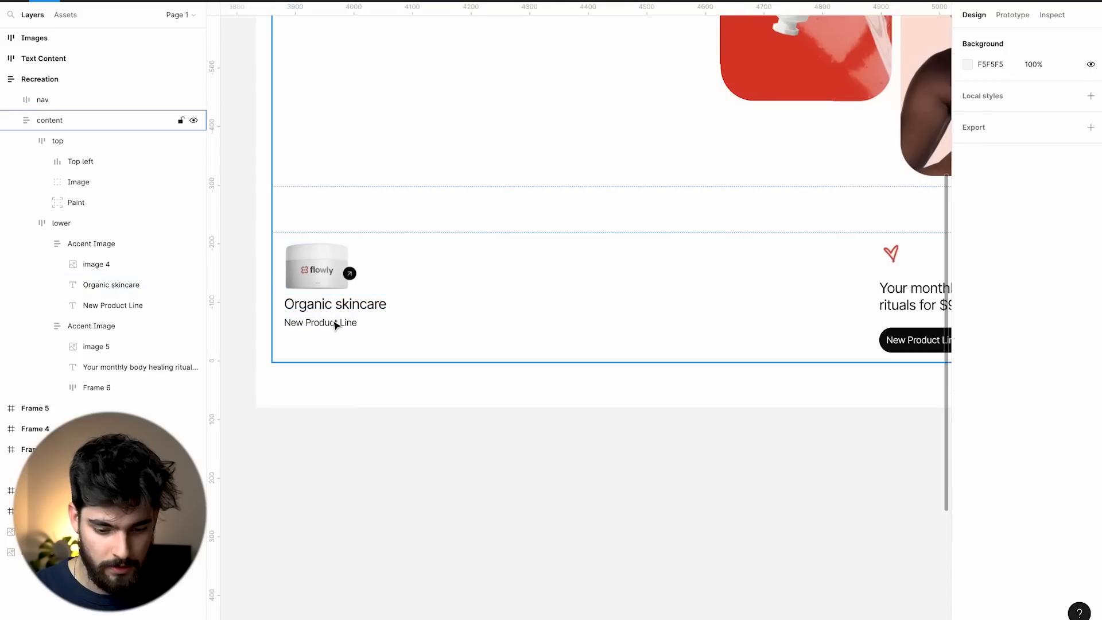
pyautogui.hscroll(5, 343, 324)
pyautogui.click(488, 281)
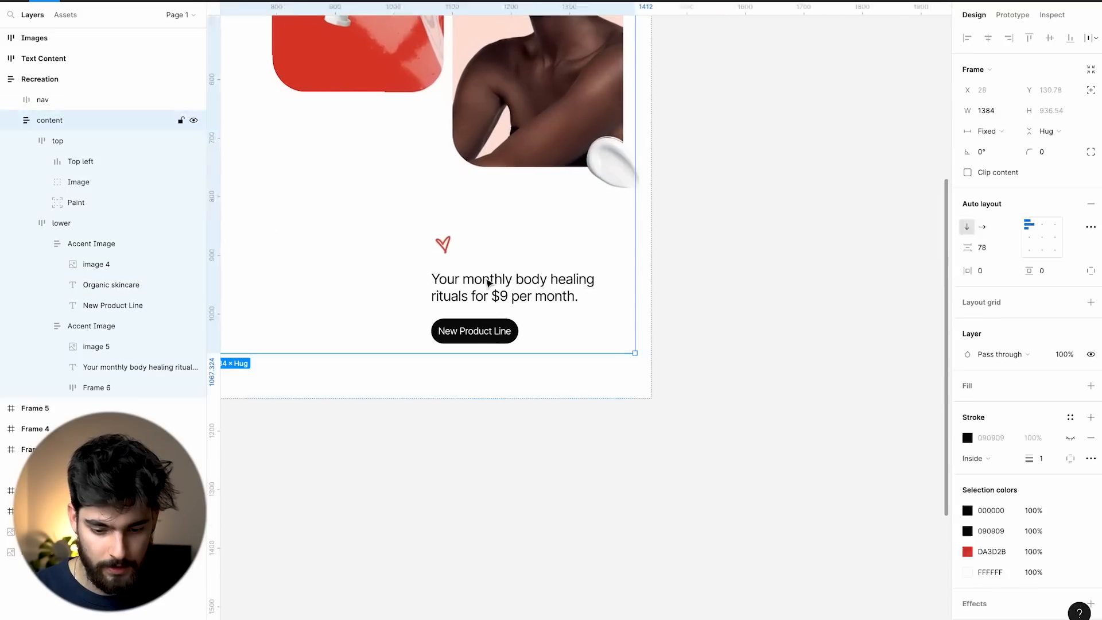
pyautogui.doubleClick(488, 281)
pyautogui.click(91, 325)
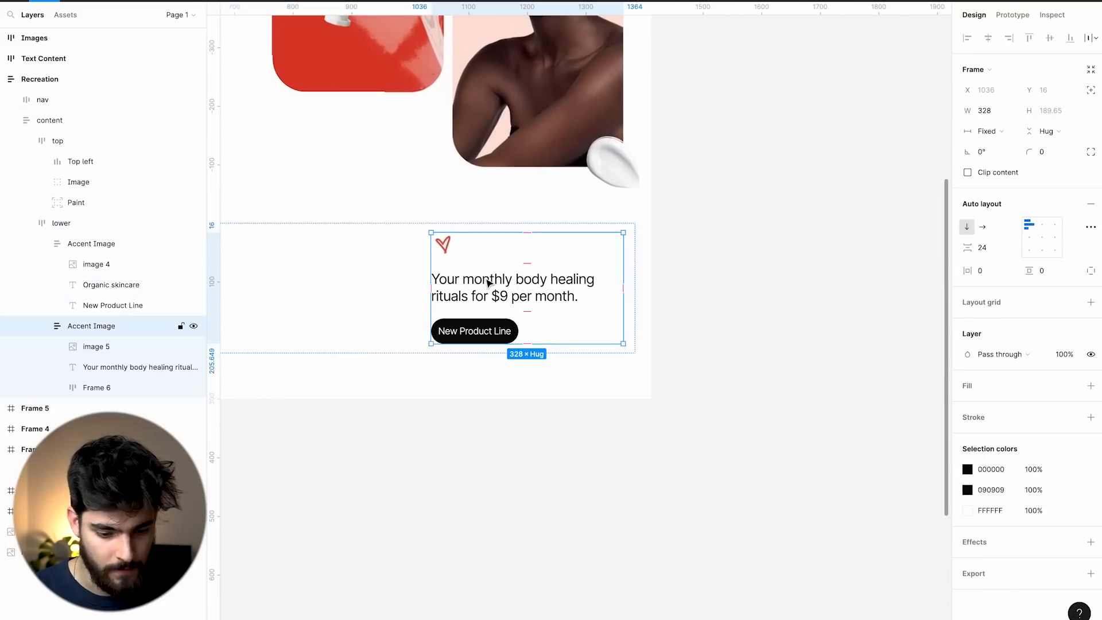
pyautogui.click(109, 392)
pyautogui.click(91, 395)
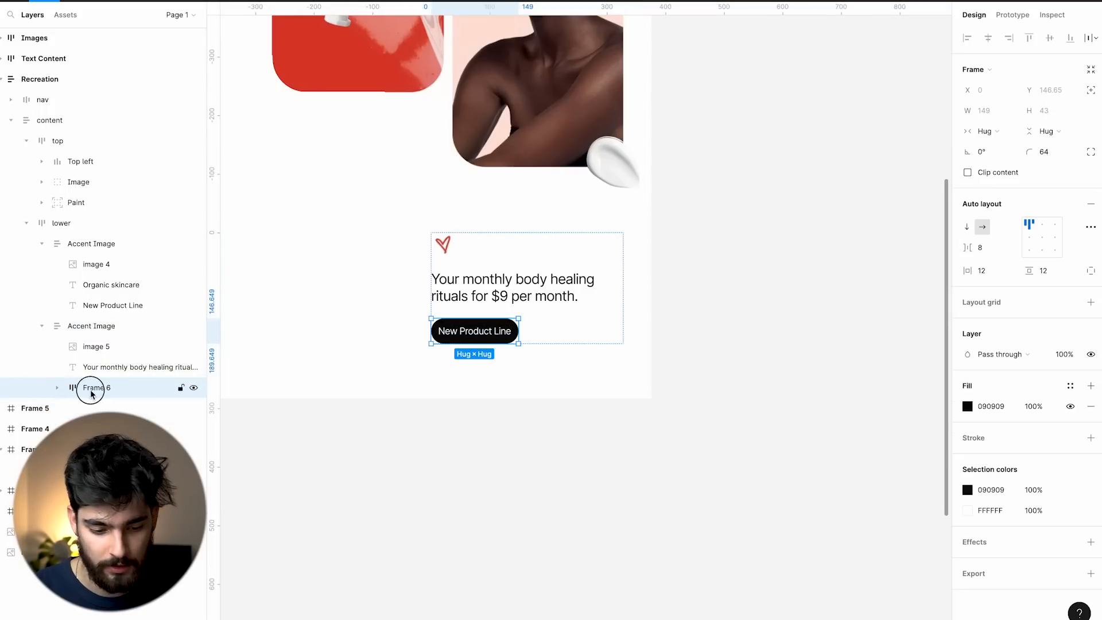
pyautogui.doubleClick(91, 390)
pyautogui.write('btn')
pyautogui.press('Return')
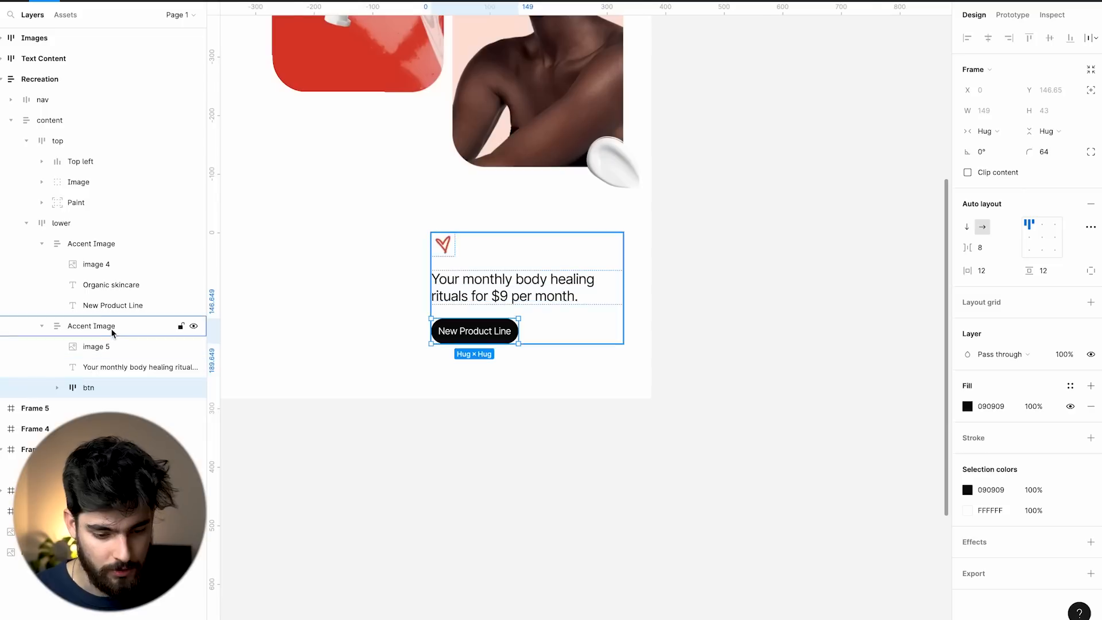
pyautogui.click(92, 347)
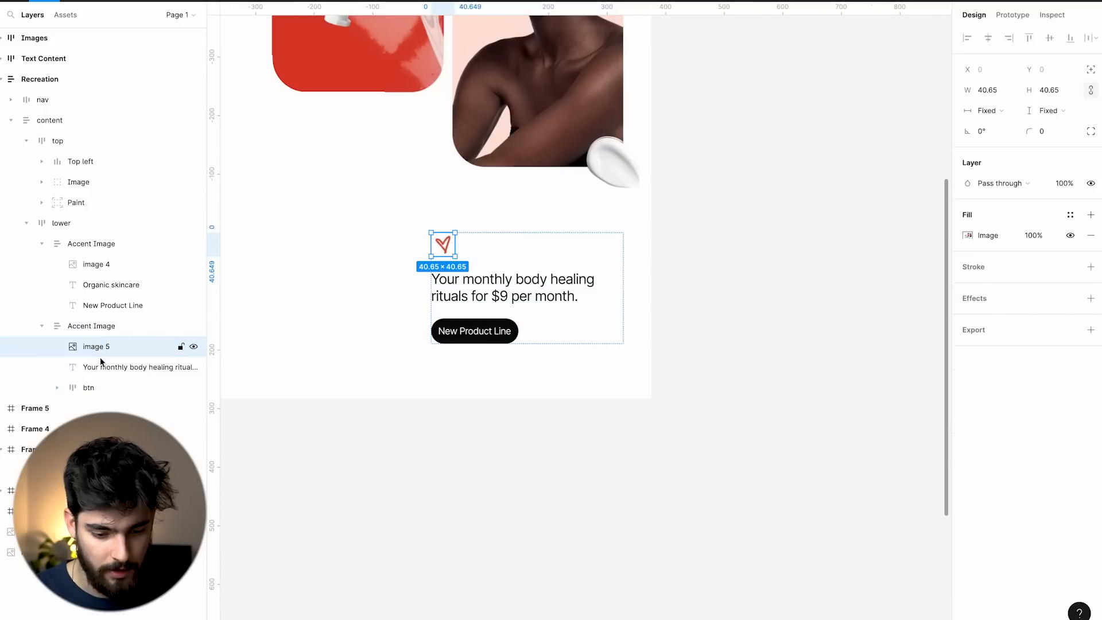
pyautogui.click(100, 367)
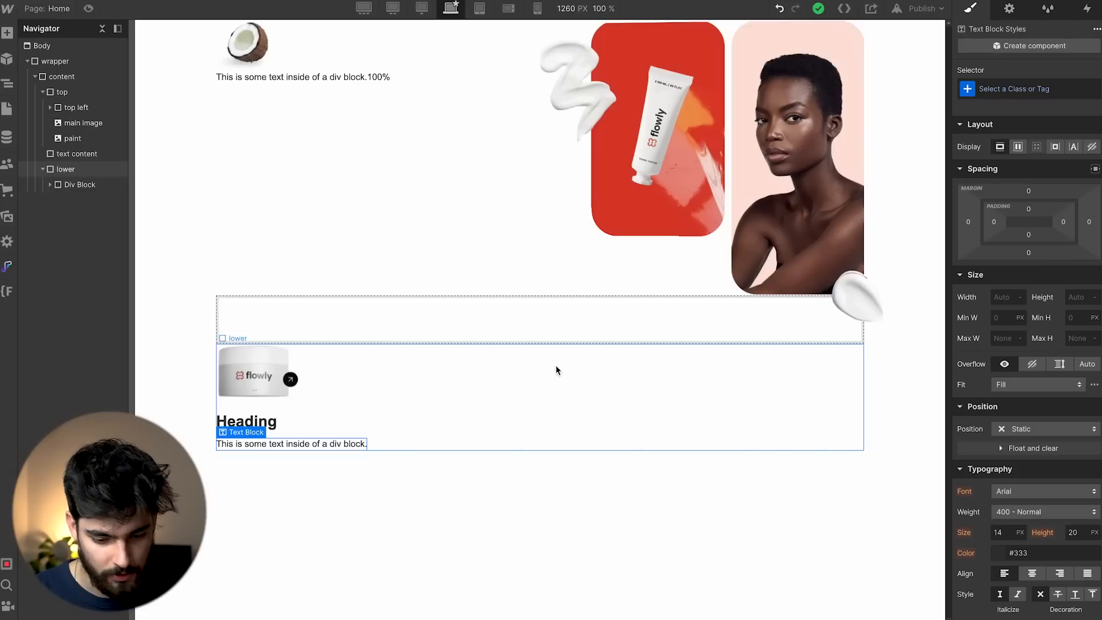
# In Webflow, add a second Div Block holding an image to the lower section.
pyautogui.click(556, 373)
pyautogui.hotkey('ctrl', 'e')
pyautogui.write('div')
pyautogui.press('Return')
pyautogui.hotkey('ctrl', 'e')
pyautogui.write('image')
pyautogui.press('Return')
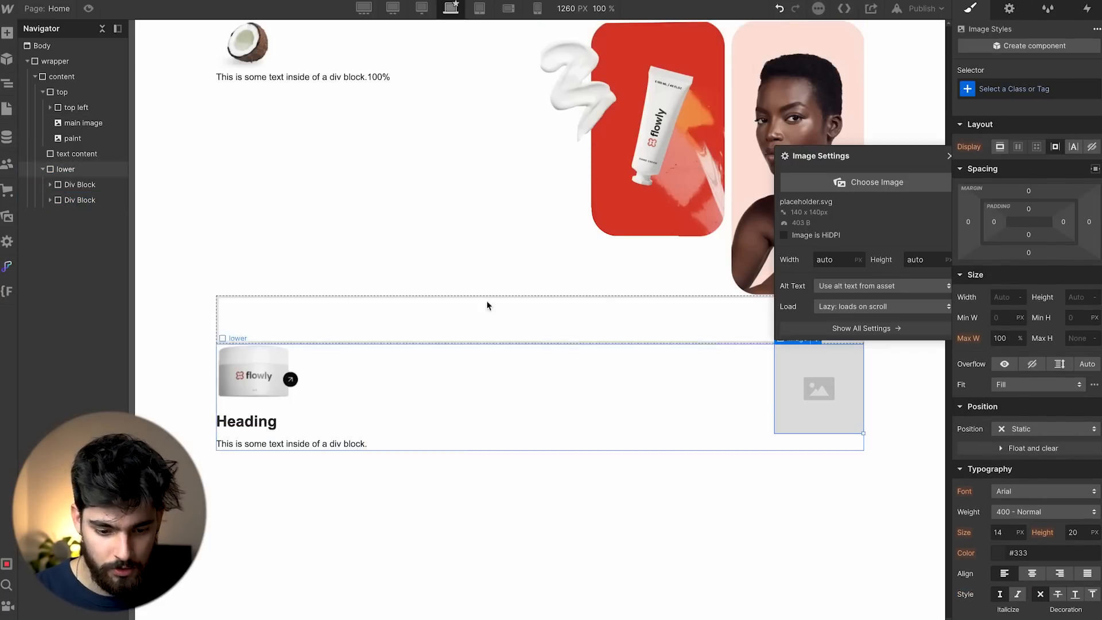
# Set the image to the red heart (Image 5.png) and add a text block and button below it.
pyautogui.click(887, 194)
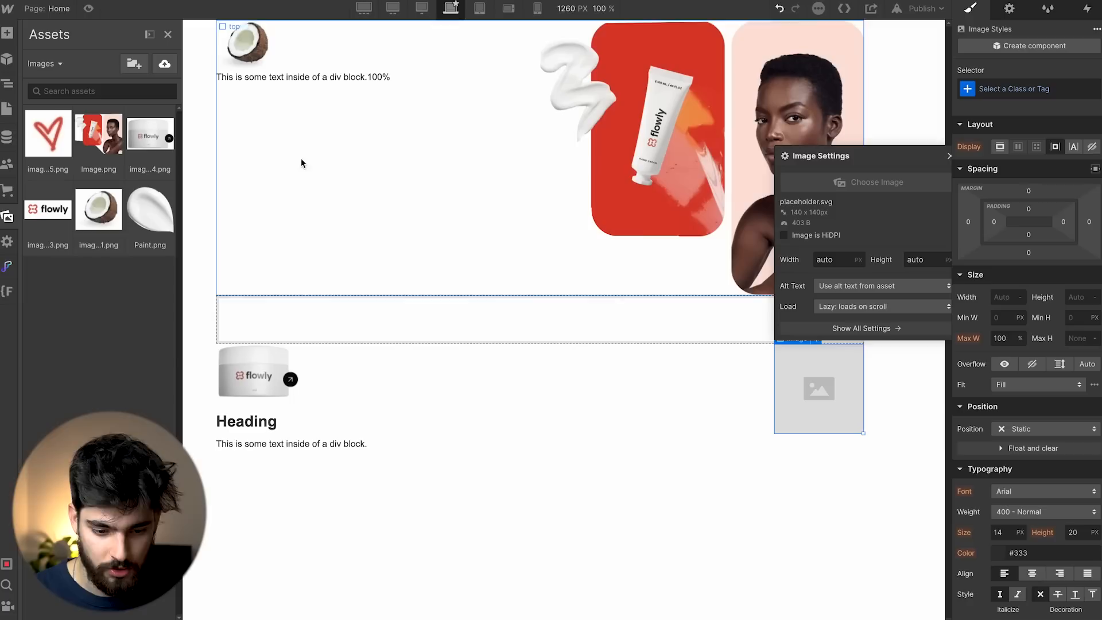
pyautogui.click(48, 134)
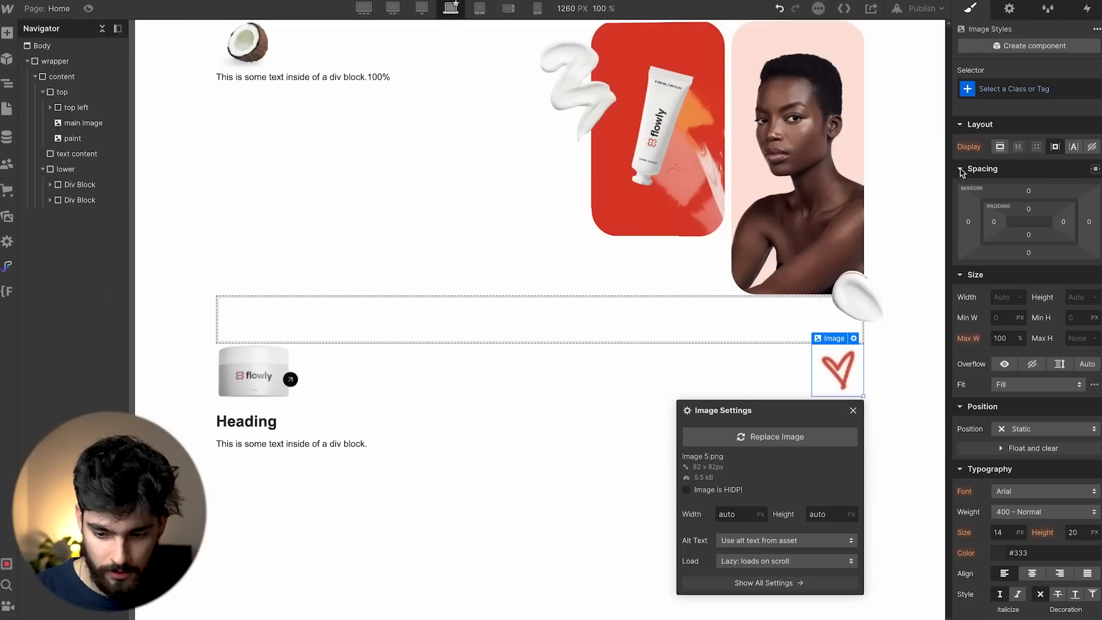
pyautogui.click(853, 411)
pyautogui.hotkey('ctrl', 'e')
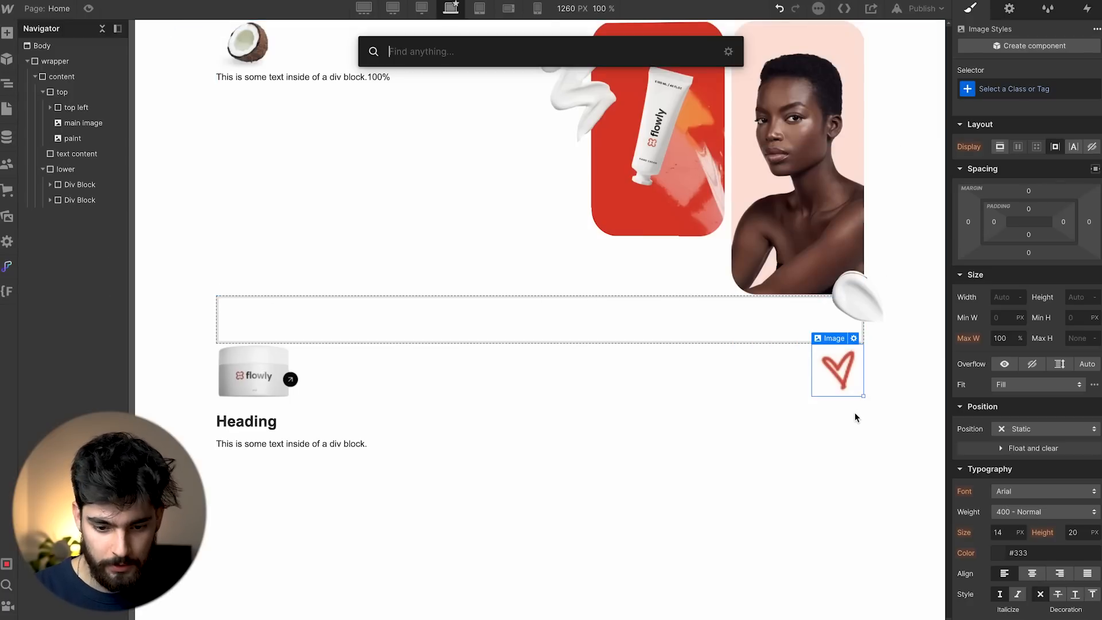
pyautogui.write('tex')
pyautogui.press('Return')
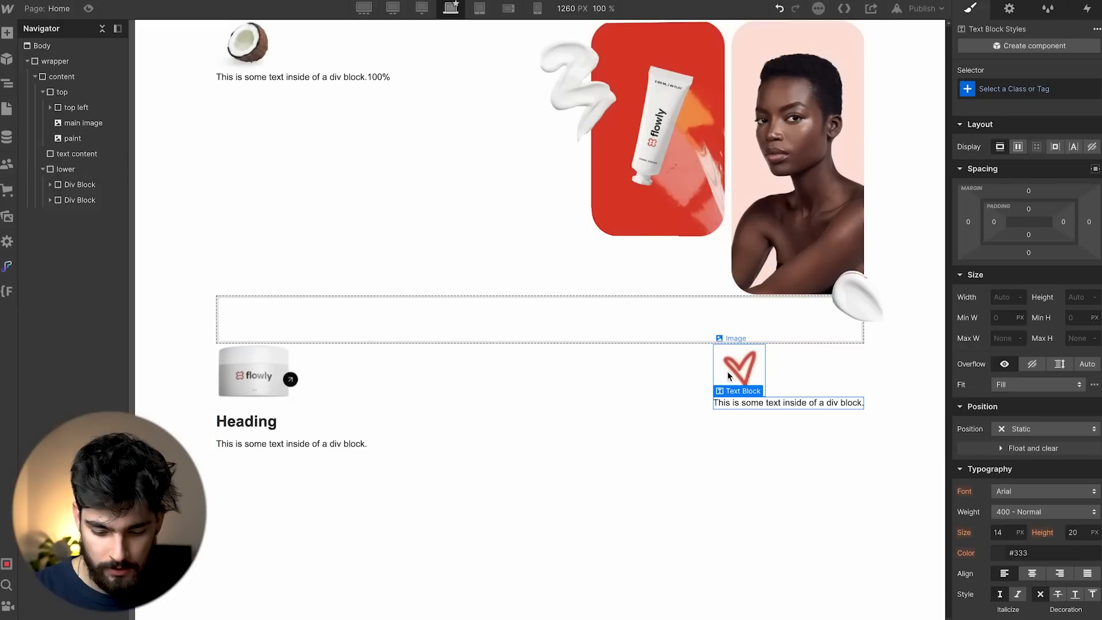
pyautogui.hotkey('ctrl', 'e')
pyautogui.write('butt')
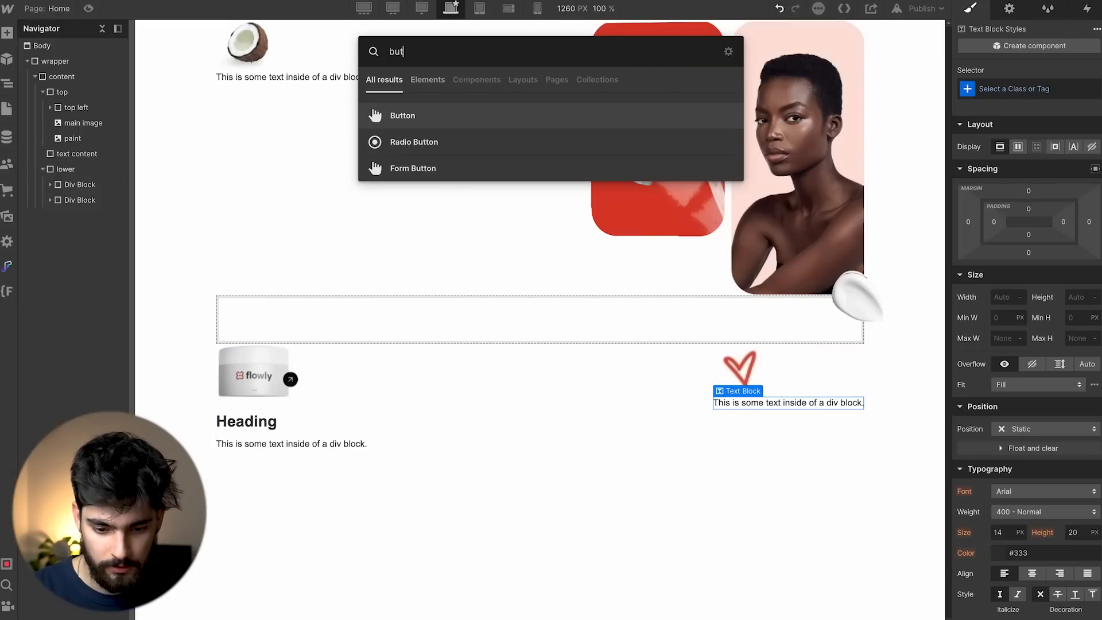
pyautogui.press('Return')
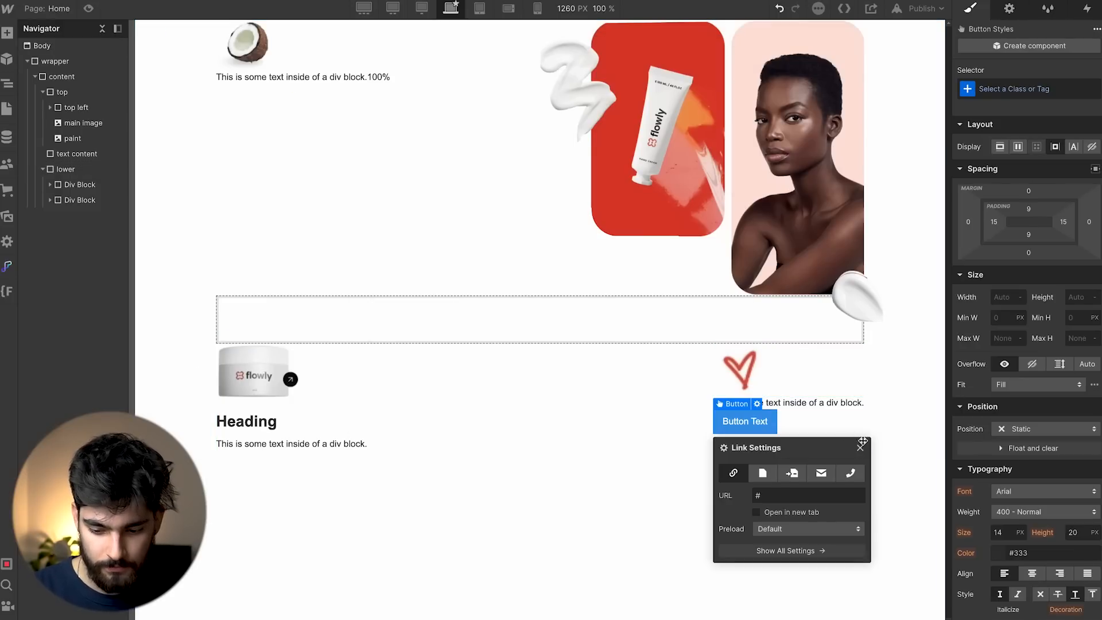
# Give the new button a 'button' class with a black background.
pyautogui.click(860, 447)
pyautogui.click(1053, 86)
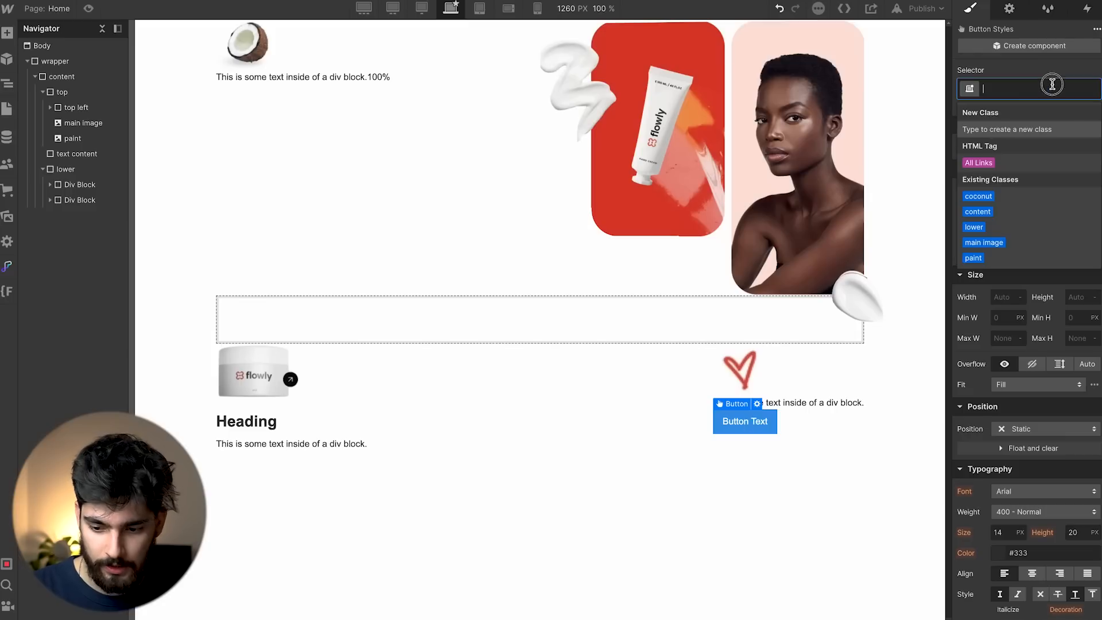
pyautogui.write('button')
pyautogui.press('Return')
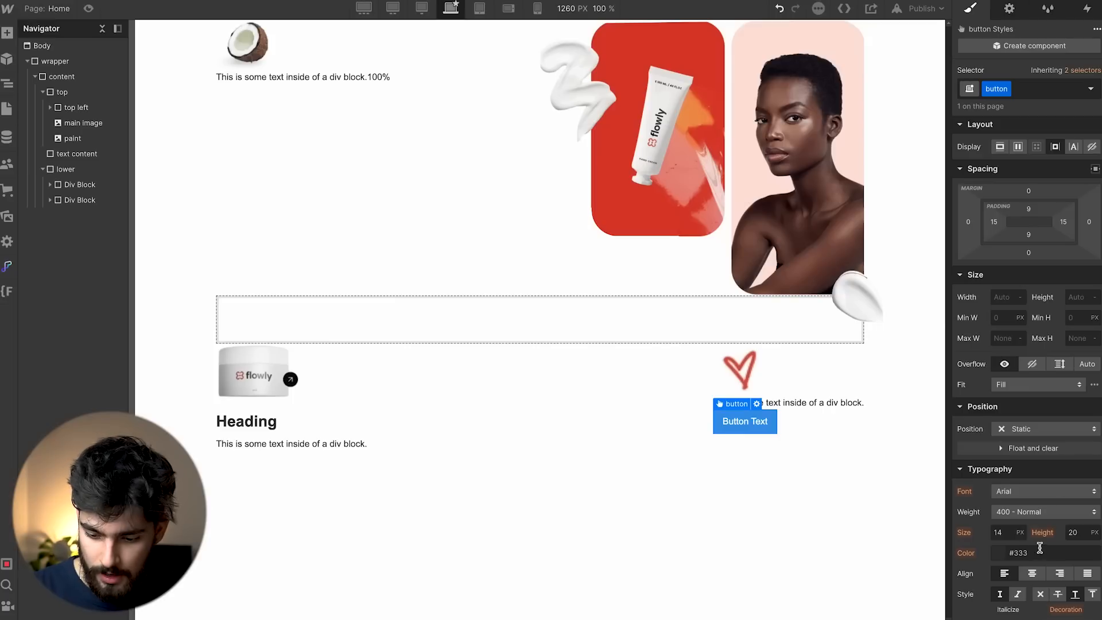
pyautogui.scroll(-6, 1040, 549)
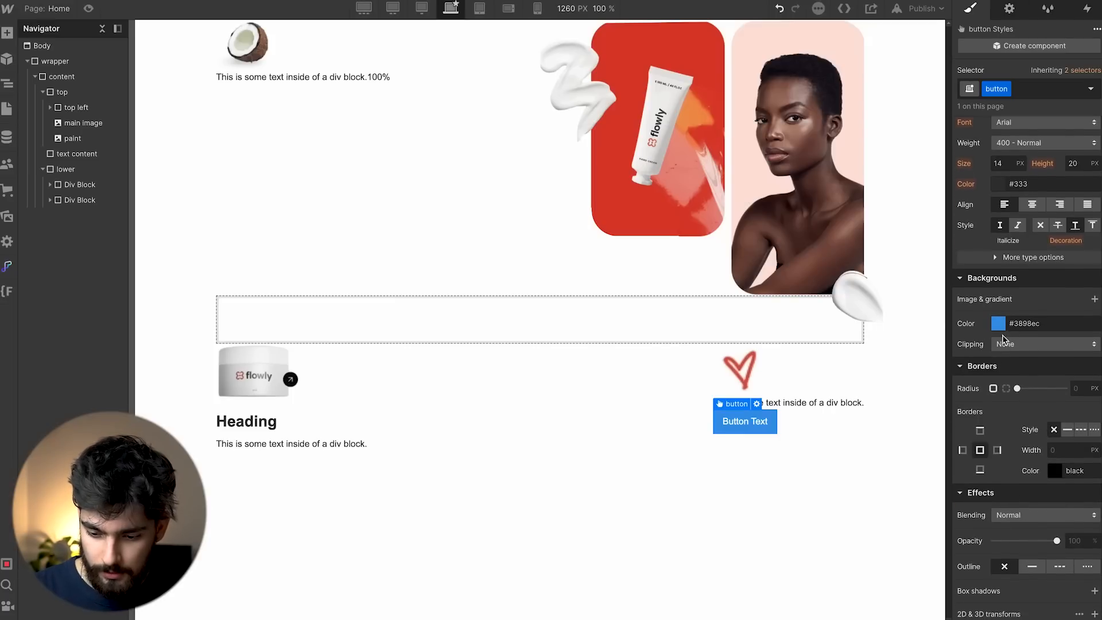
pyautogui.click(999, 324)
pyautogui.moveTo(998, 384); pyautogui.dragTo(913, 502)
pyautogui.click(1034, 266)
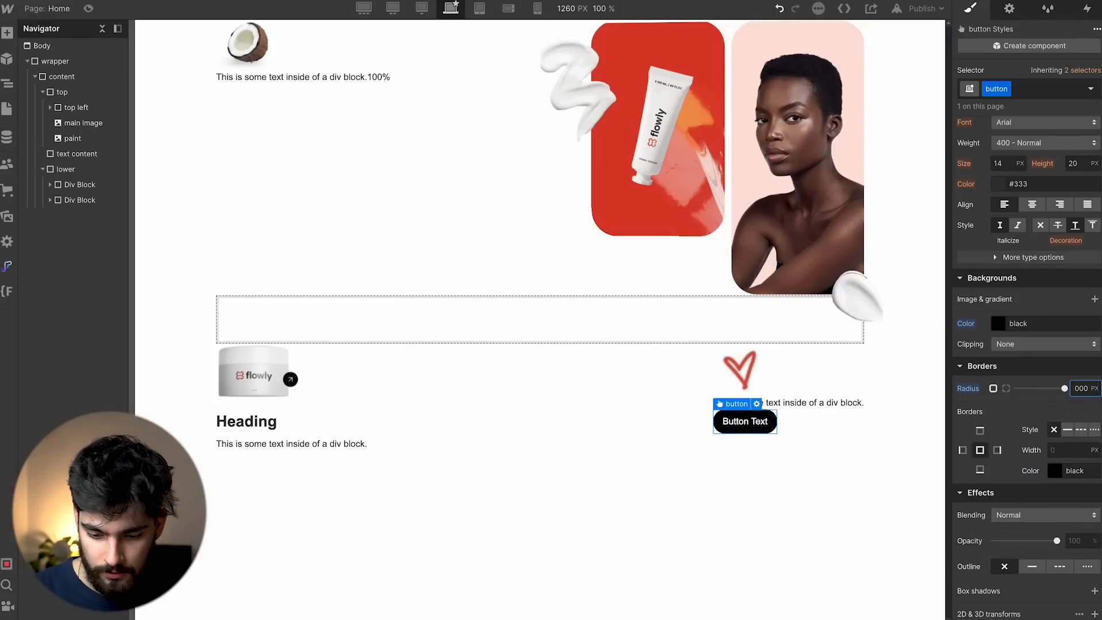
pyautogui.click(735, 474)
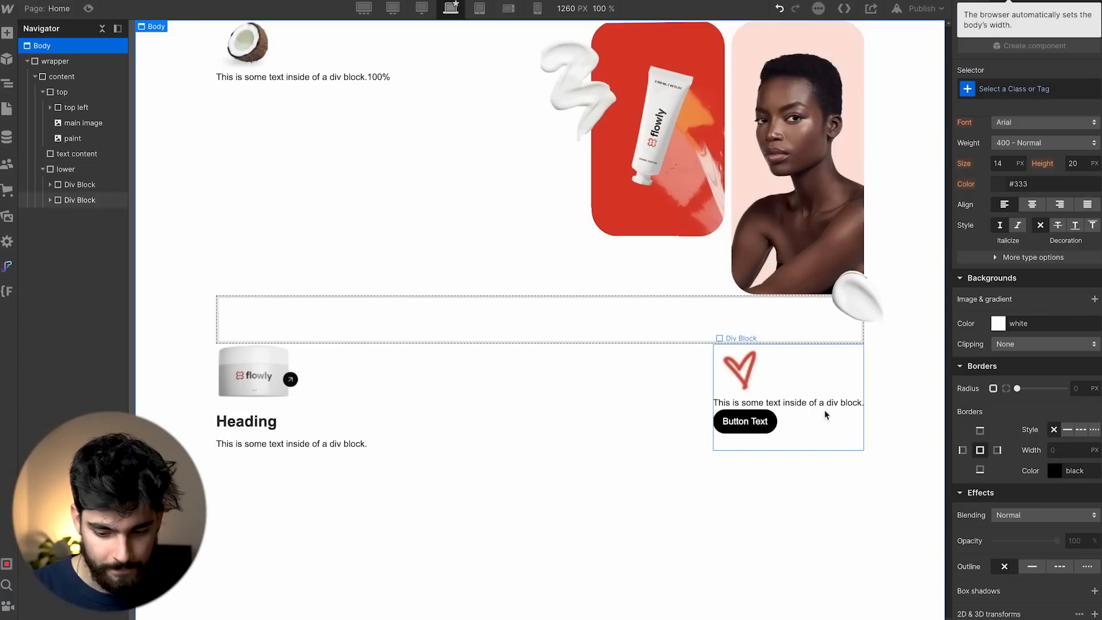
# Shrink the heart image to 36 × 36.
pyautogui.click(728, 383)
pyautogui.moveTo(765, 394); pyautogui.dragTo(734, 365)
pyautogui.click(812, 401)
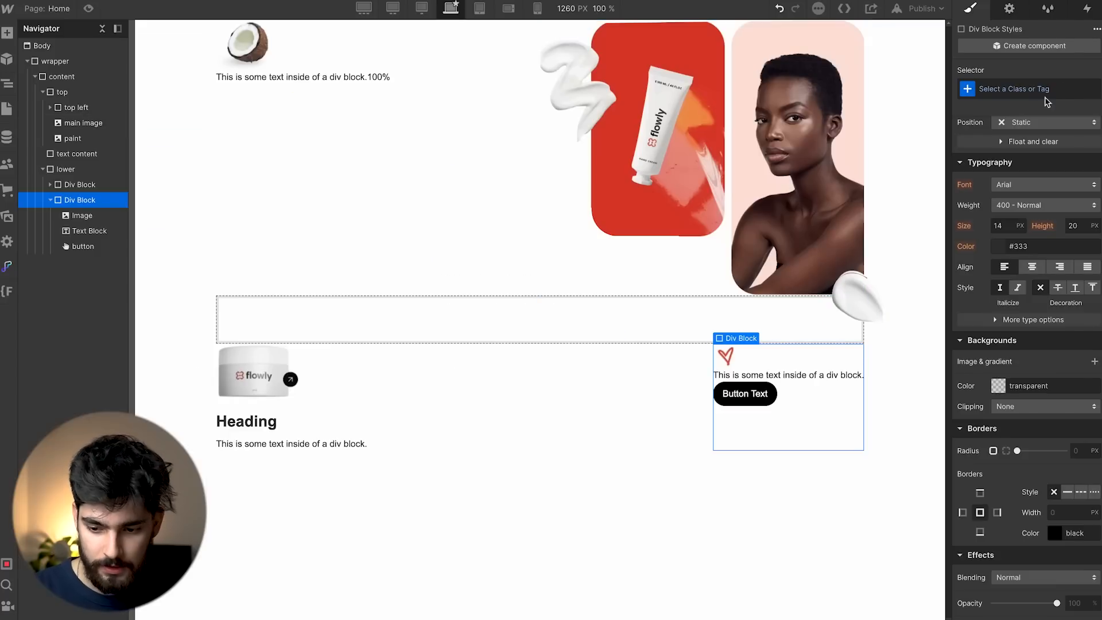
# Name the right block 'accent image 2' and the left block 'accent image 1'.
pyautogui.click(1045, 89)
pyautogui.write('accent image')
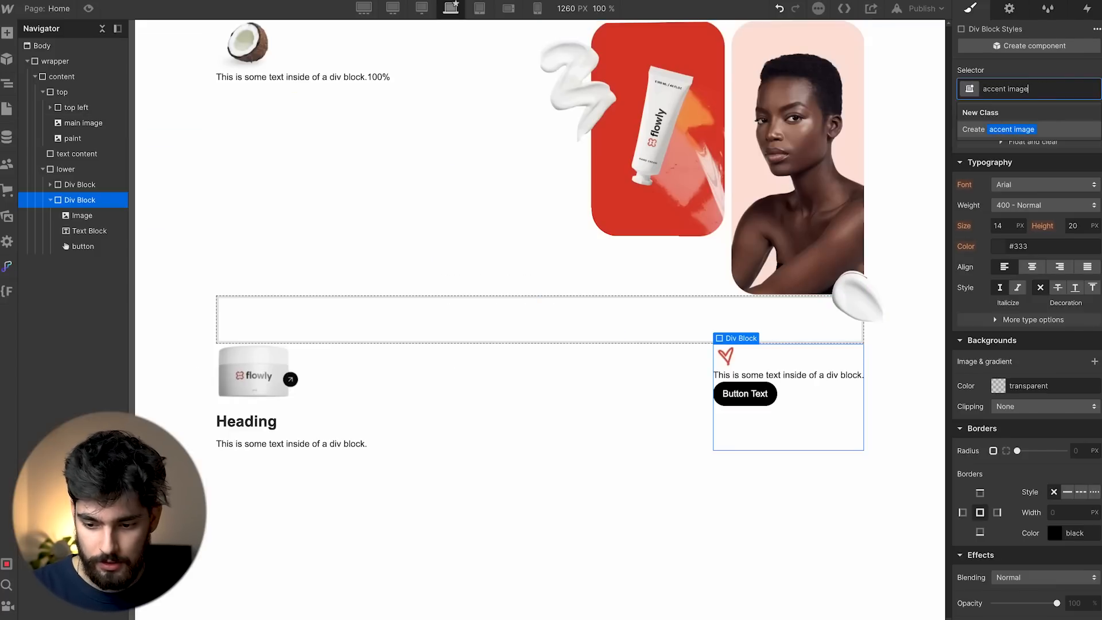
pyautogui.write(' 2')
pyautogui.press('Return')
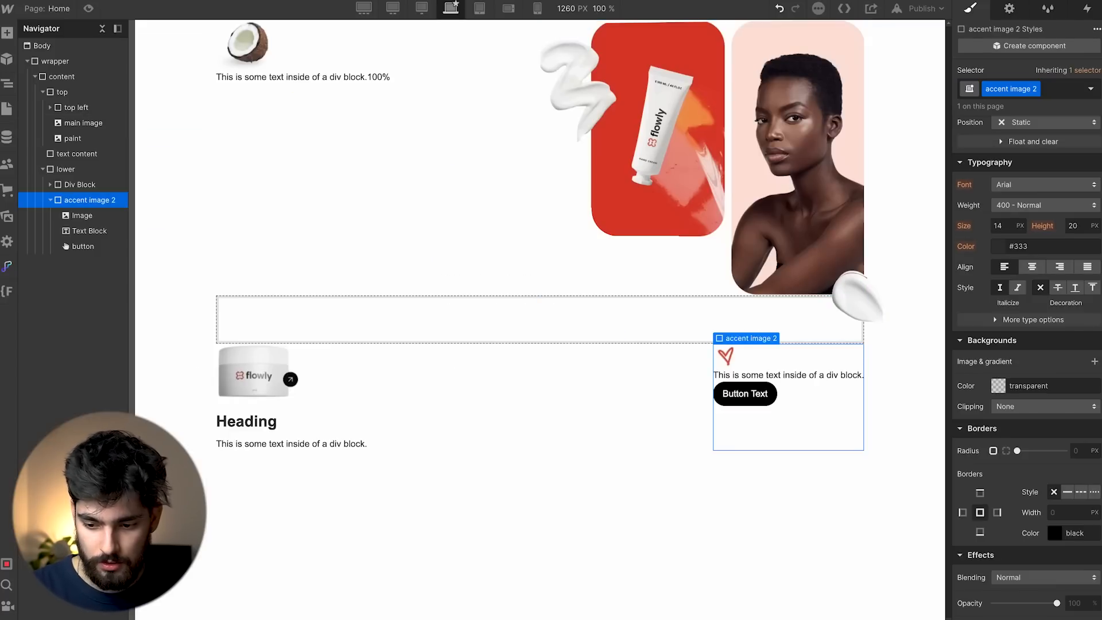
pyautogui.click(80, 185)
pyautogui.click(1004, 86)
pyautogui.write('accent image 1')
pyautogui.press('Return')
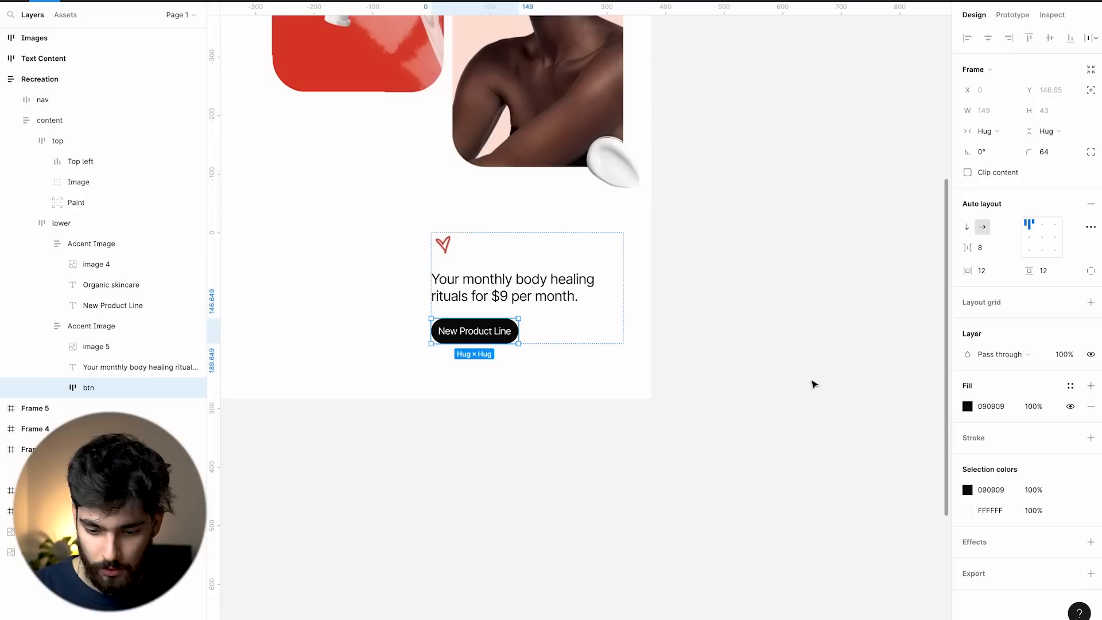
# Set accent image 2 to vertical flex, aligned start, with a 24 px gap.
pyautogui.click(551, 344)
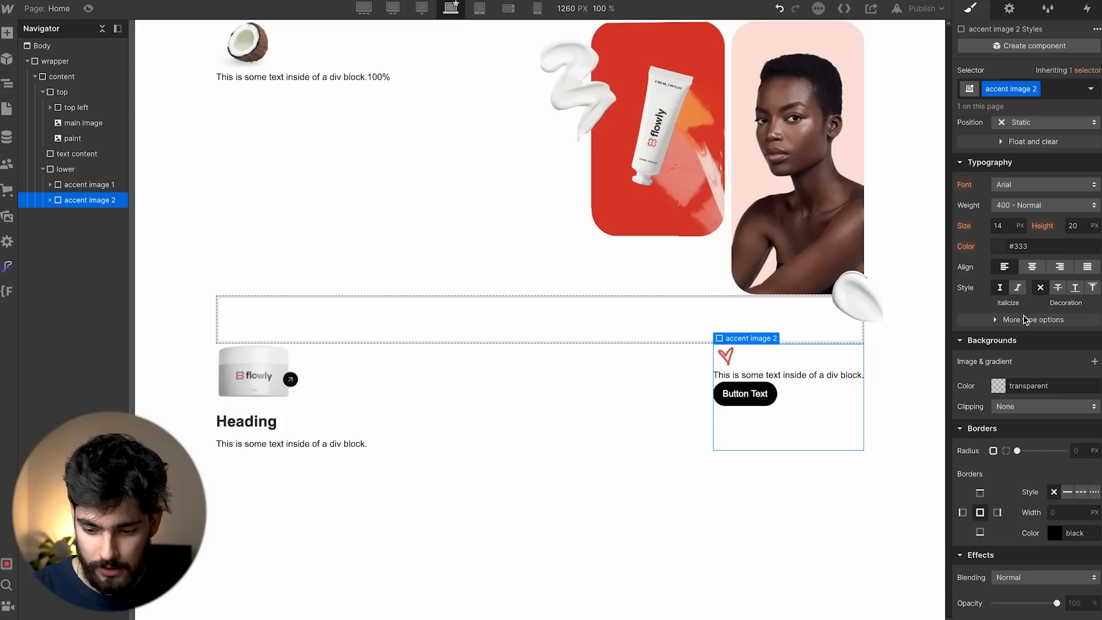
pyautogui.click(1018, 210)
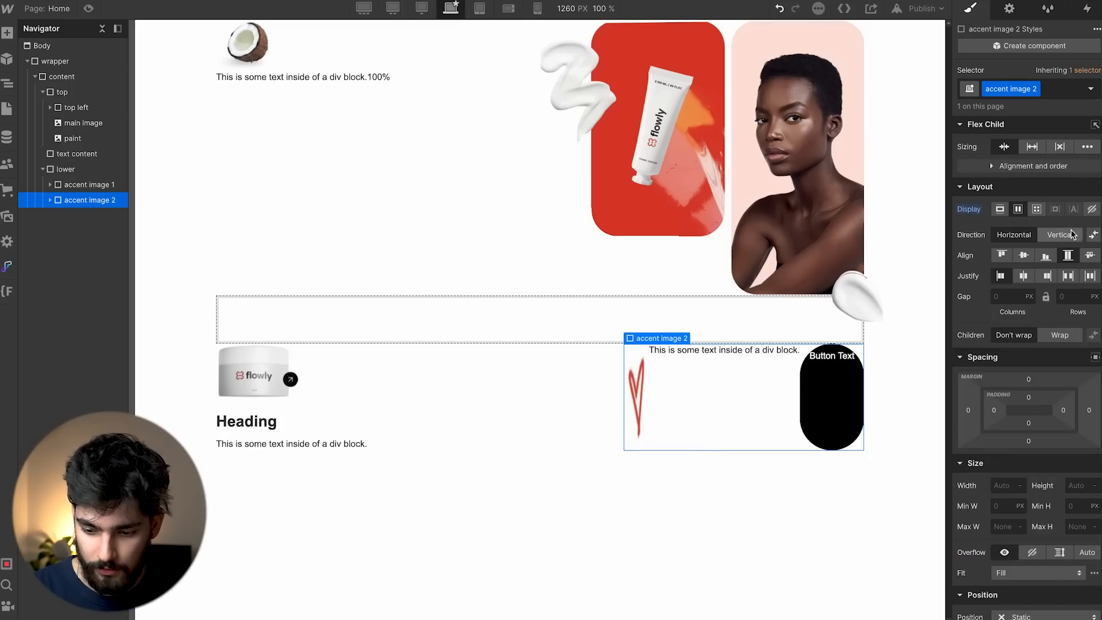
pyautogui.click(1071, 235)
pyautogui.click(1002, 257)
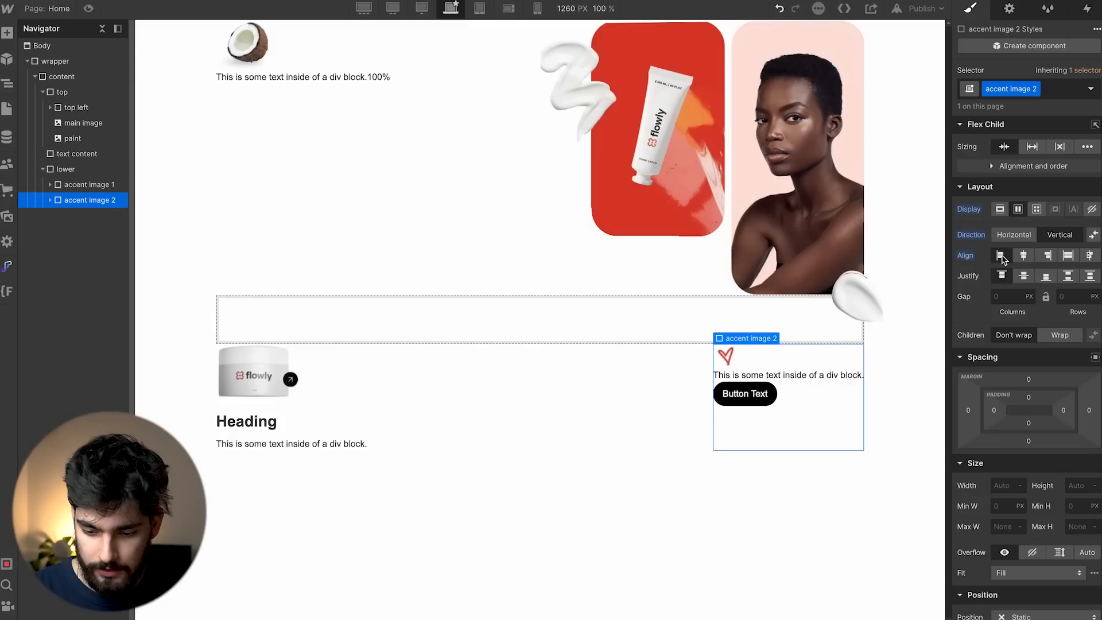
pyautogui.click(1069, 297)
pyautogui.write('24')
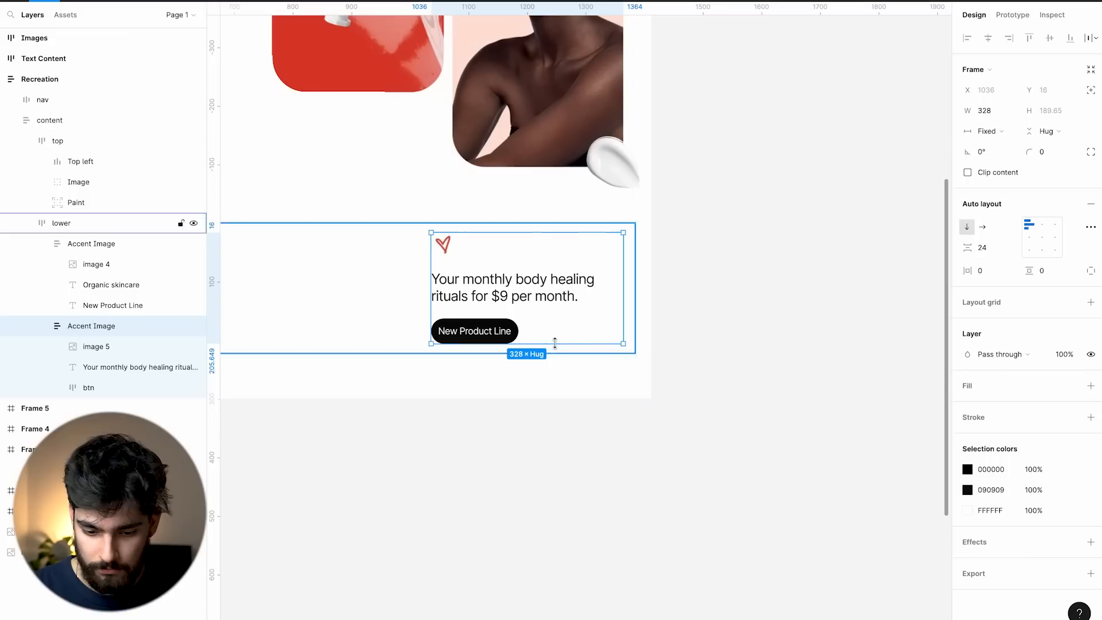
# Select the monthly rituals sentence in the Figma design for copying.
pyautogui.doubleClick(537, 298)
pyautogui.doubleClick(540, 297)
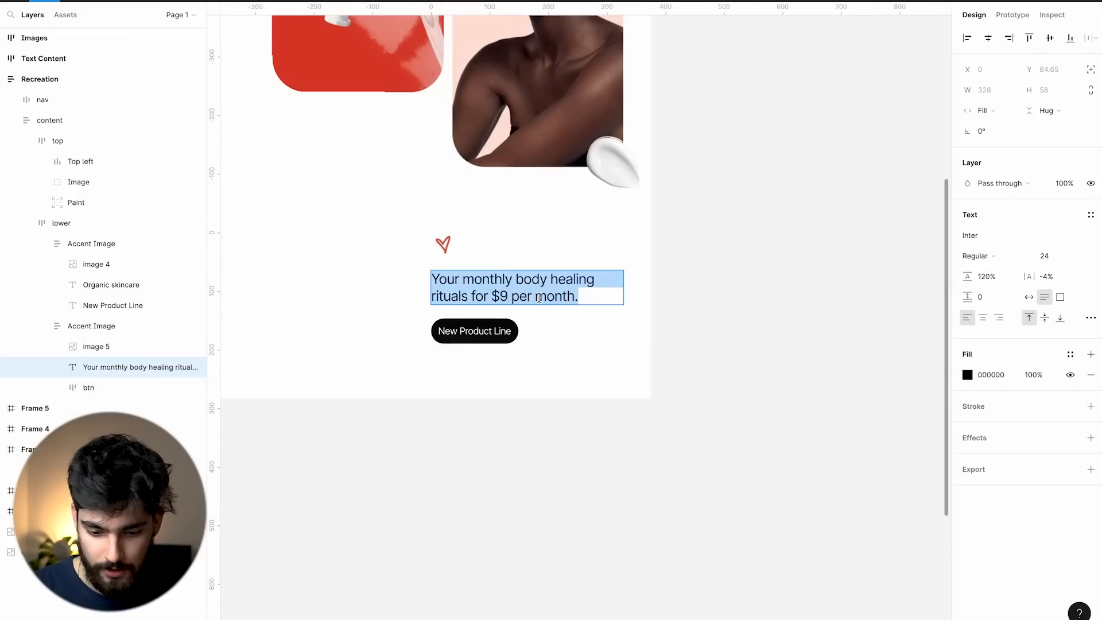
pyautogui.scroll(-5, 705, 333)
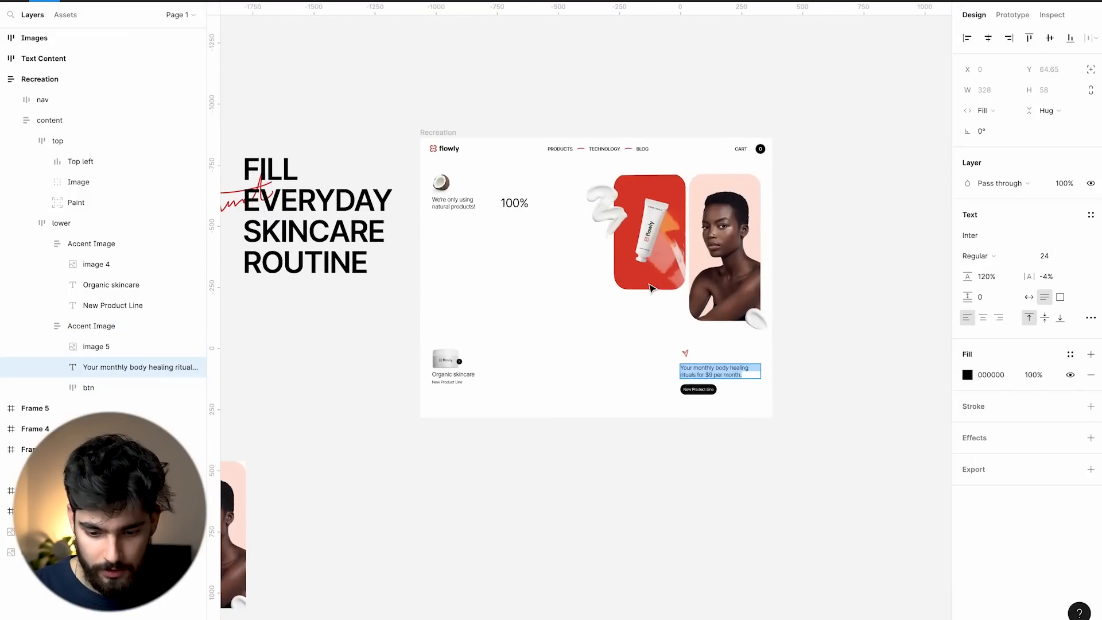
pyautogui.scroll(3, 683, 365)
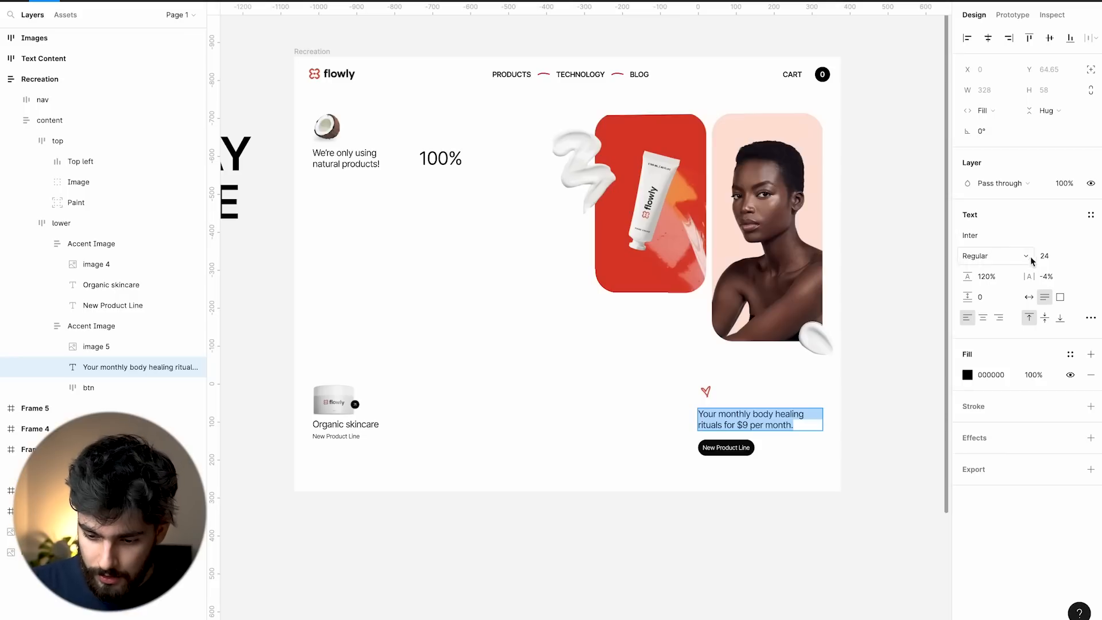
pyautogui.press('super+Tab')
pyautogui.scroll(-5, 978, 464)
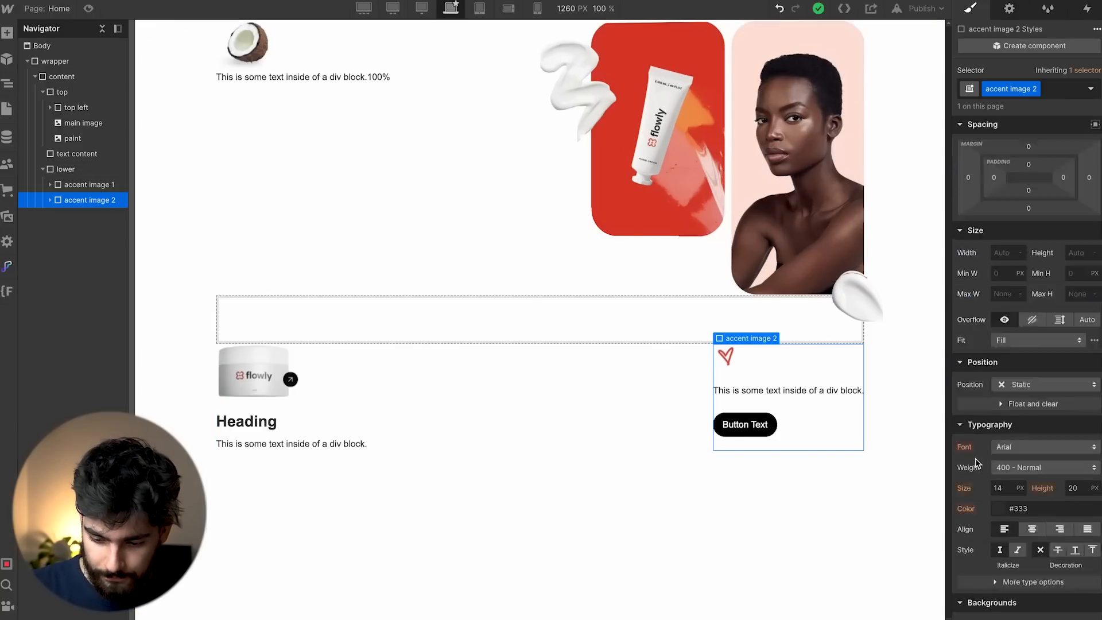
# Set the text block to Arial 24 px and paste 'Your monthly body healing rituals for $9 per month.'.
pyautogui.click(1036, 370)
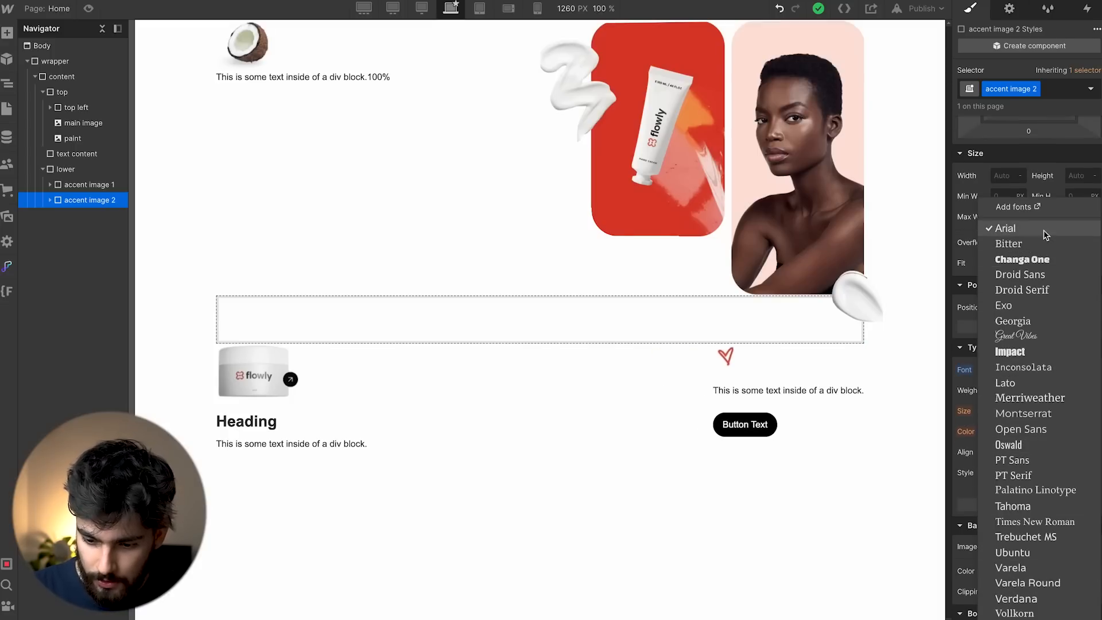
pyautogui.click(1005, 227)
pyautogui.click(753, 392)
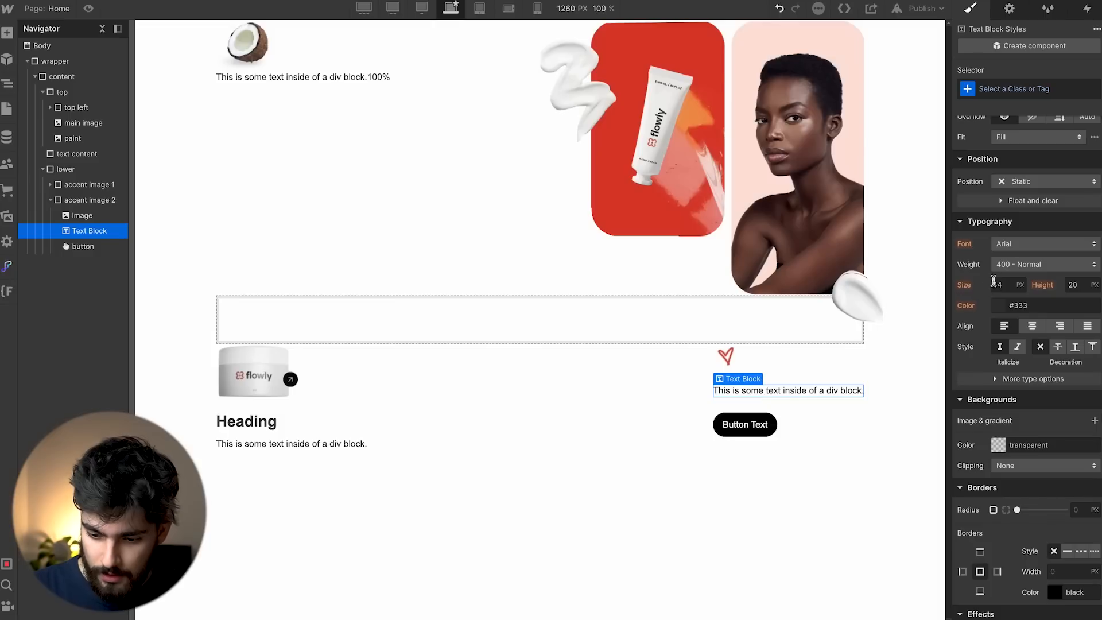
pyautogui.write('4')
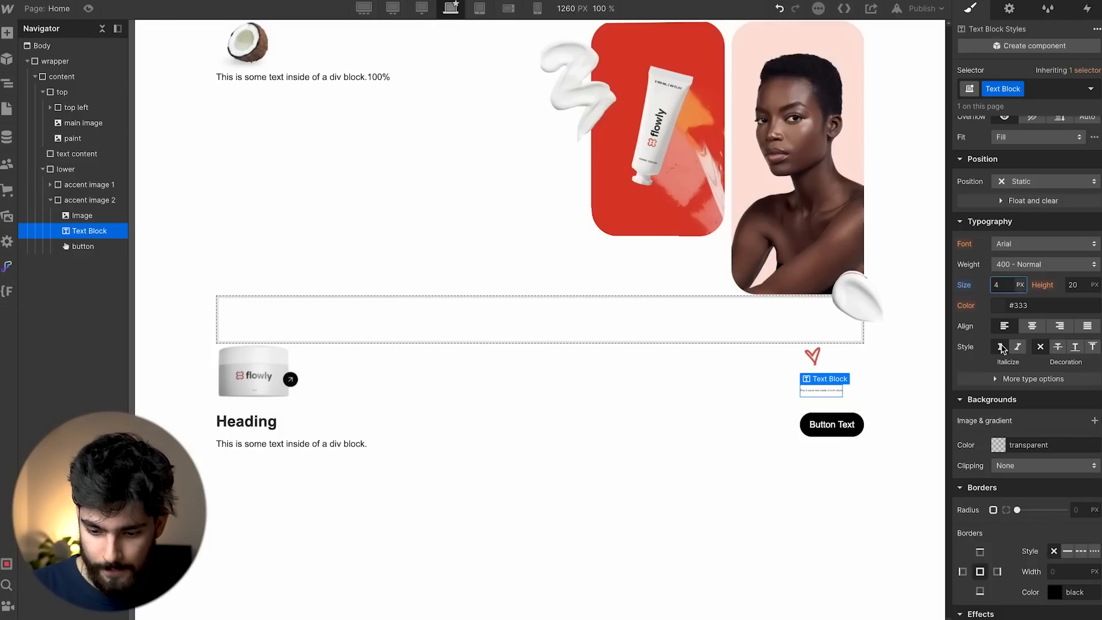
pyautogui.press('Return')
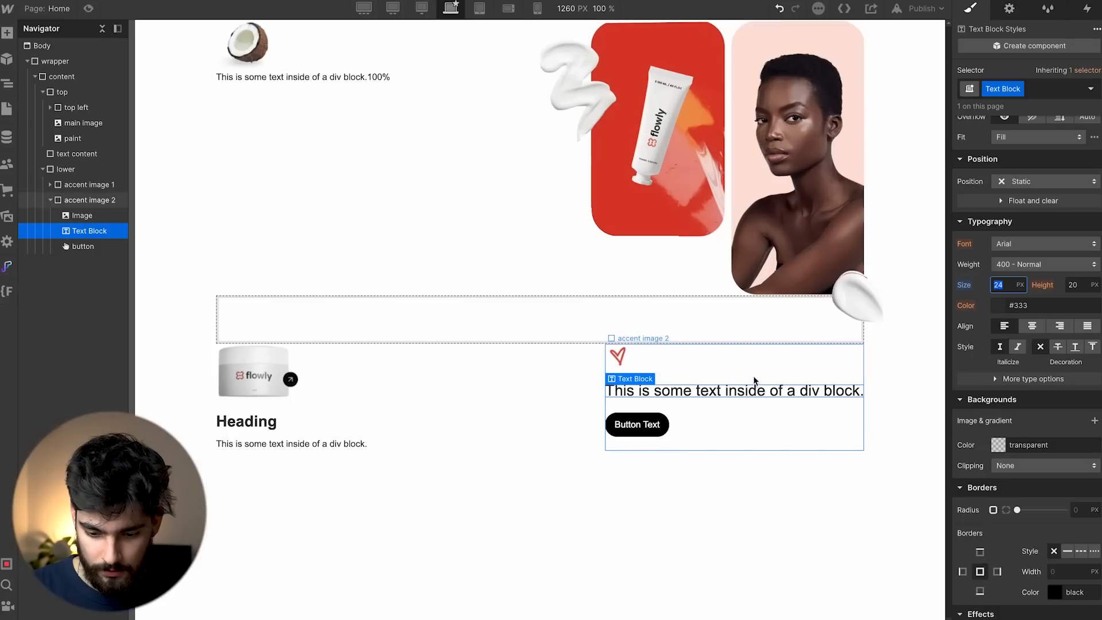
pyautogui.doubleClick(750, 388)
pyautogui.hotkey('ctrl', 'a')
pyautogui.write('Your monthly body healing rituals for $9 per month.')
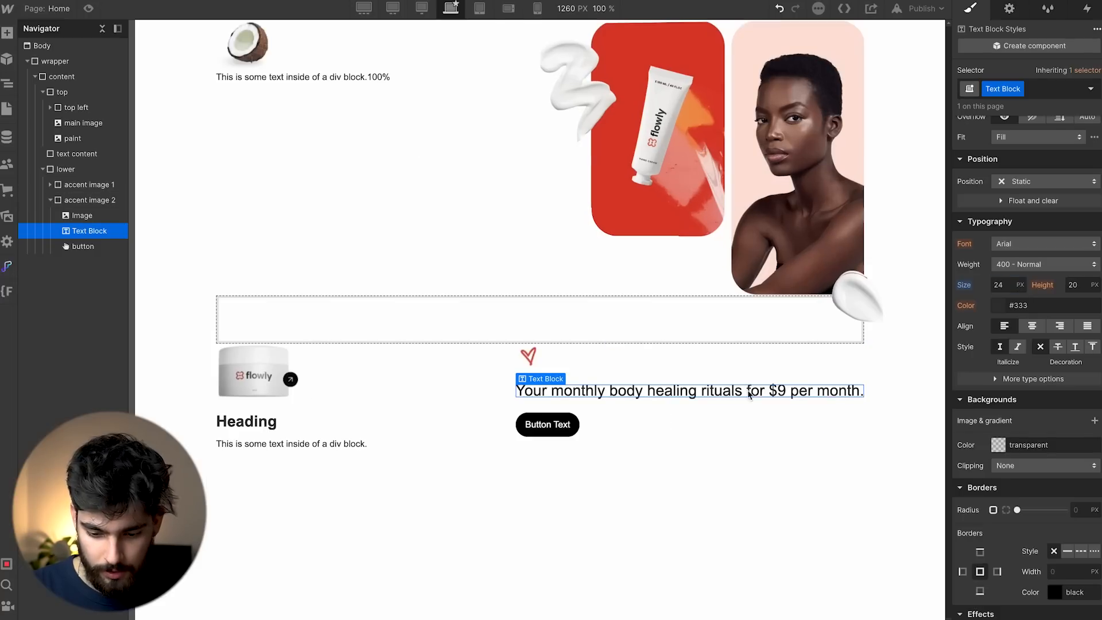
# Set accent image 2 to 30% width and the sentence's line height to 1.2.
pyautogui.click(764, 422)
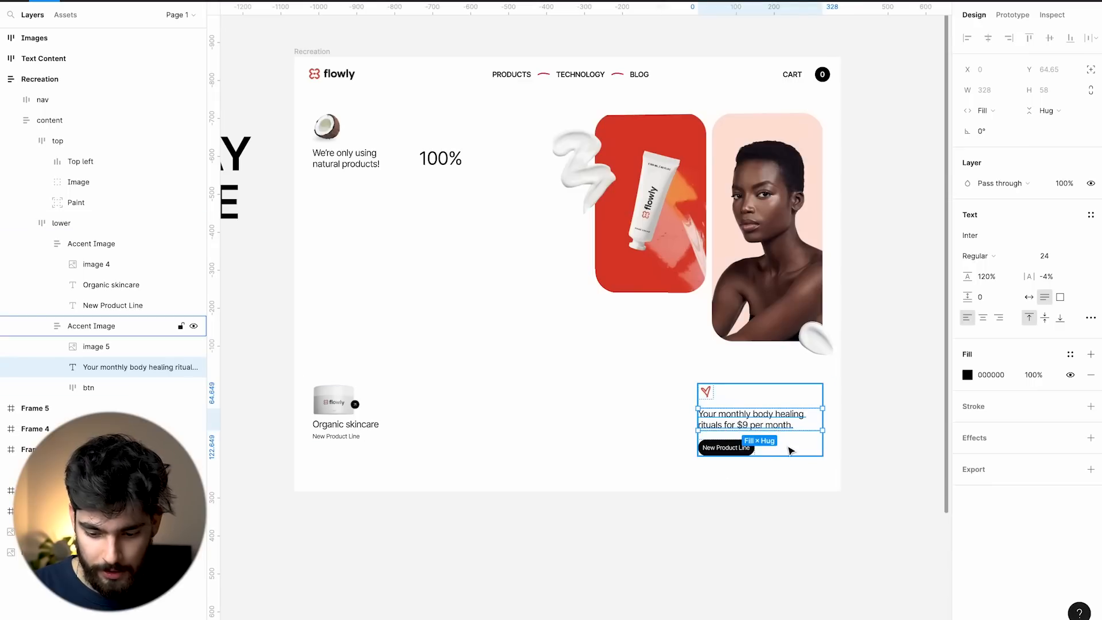
pyautogui.press('Escape')
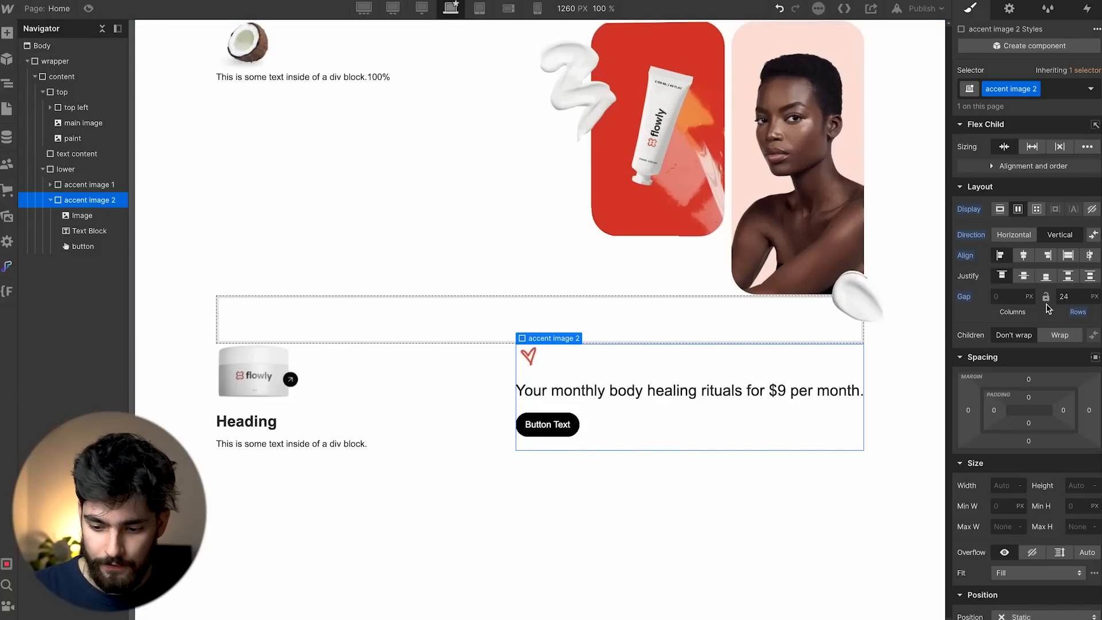
pyautogui.scroll(-2, 992, 430)
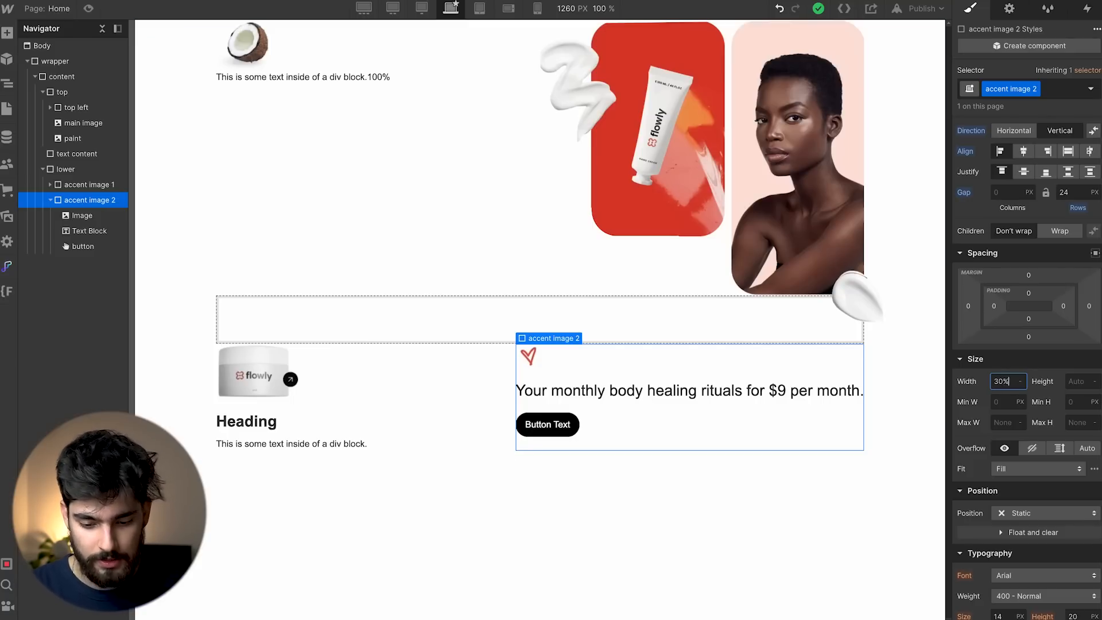
pyautogui.press('Return')
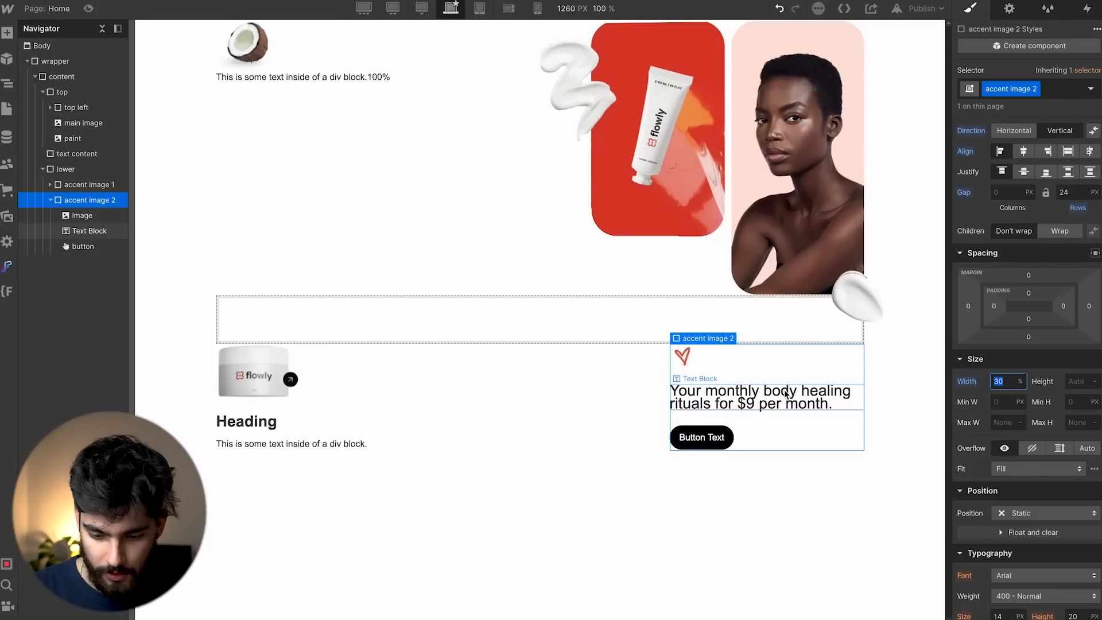
pyautogui.click(787, 396)
pyautogui.scroll(-1, 1085, 350)
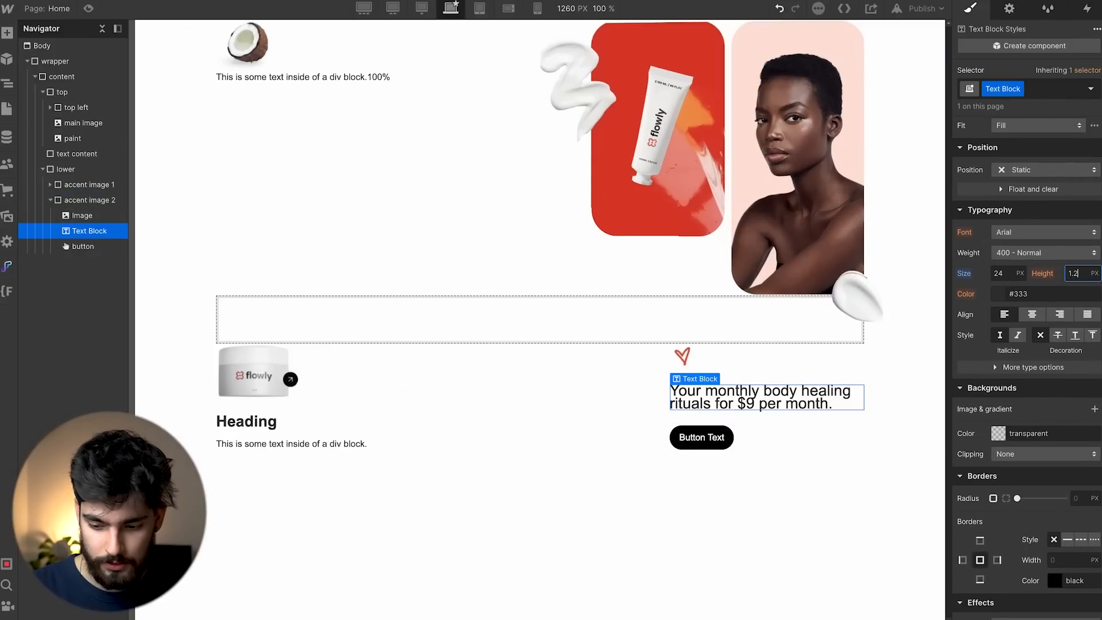
pyautogui.write('1.2')
pyautogui.press('Return')
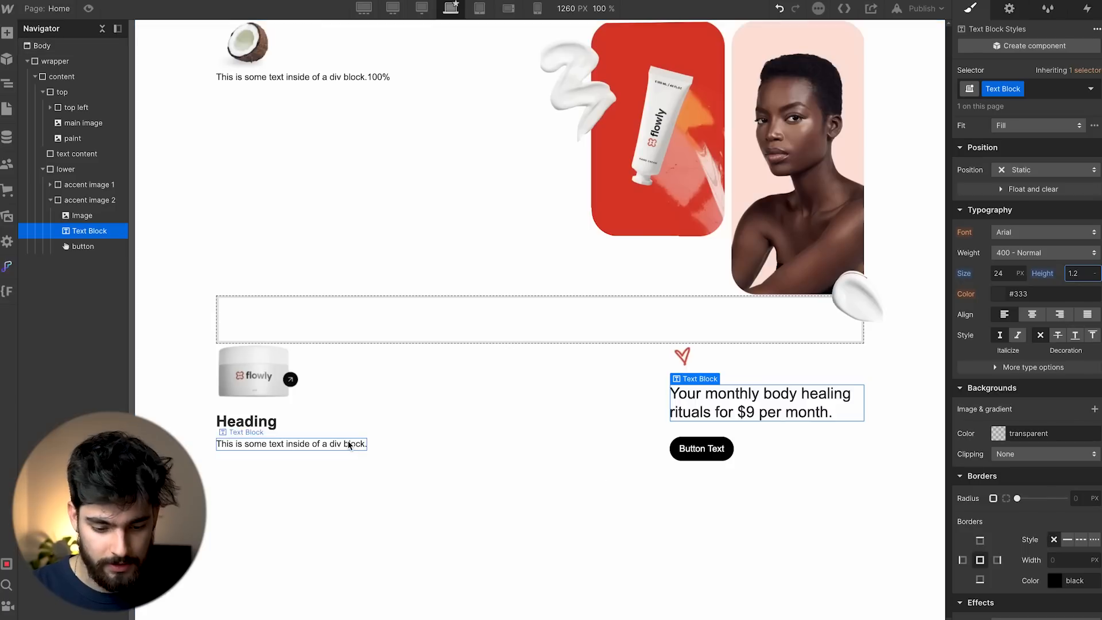
pyautogui.click(287, 422)
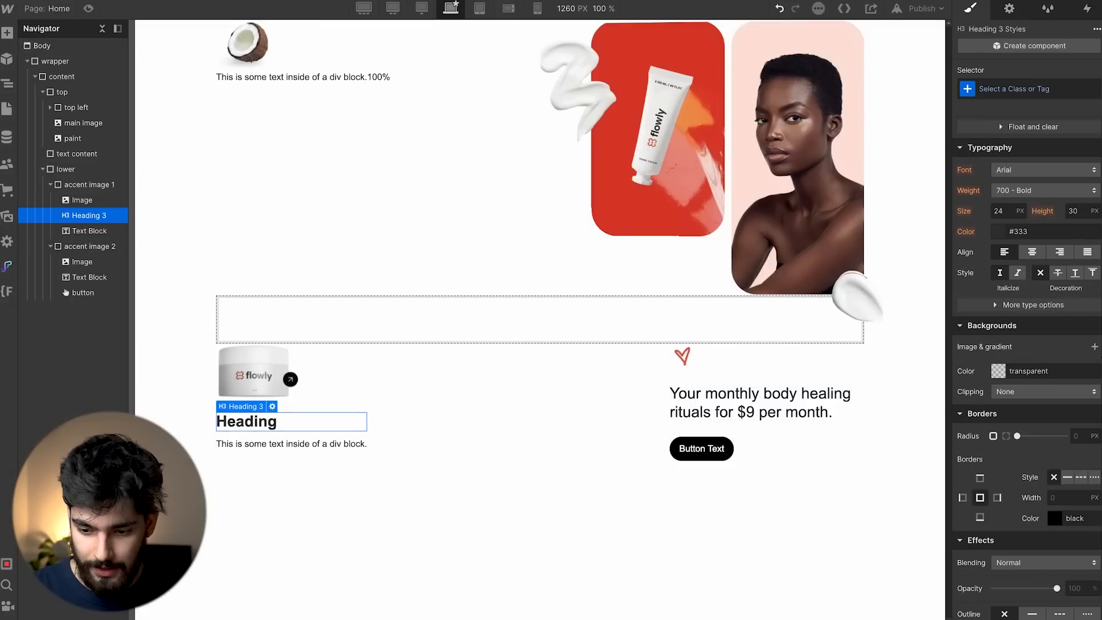
# Replace the top-left placeholder text with 'We're only using natural products!'.
pyautogui.click(610, 320)
pyautogui.click(287, 81)
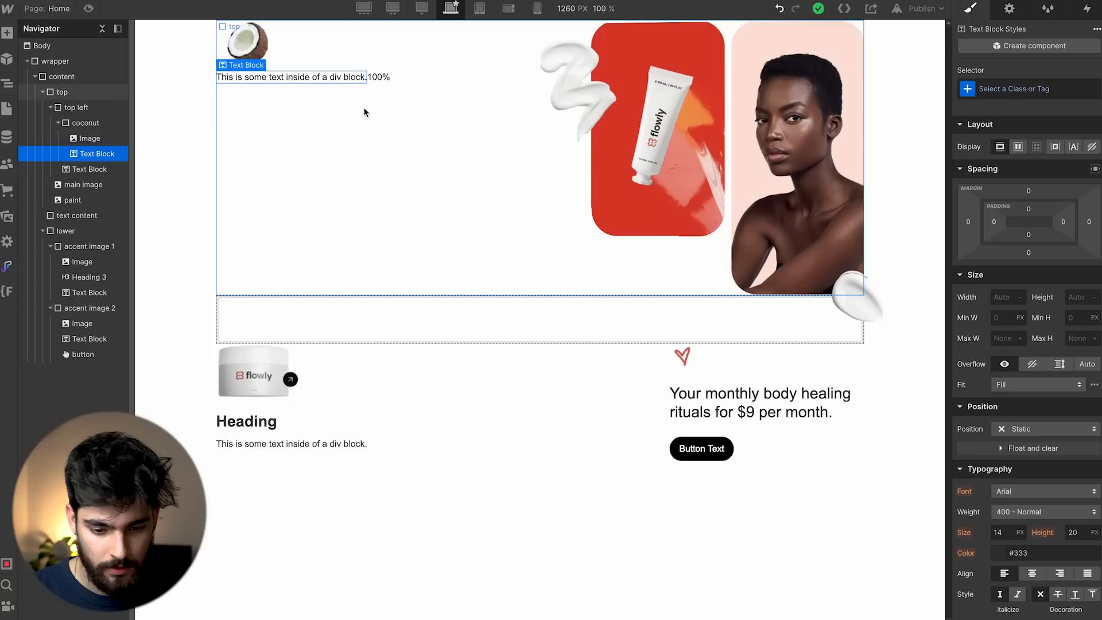
pyautogui.click(329, 80)
pyautogui.doubleClick(329, 81)
pyautogui.hotkey('ctrl', 'a')
pyautogui.write("We're only using natural products!")
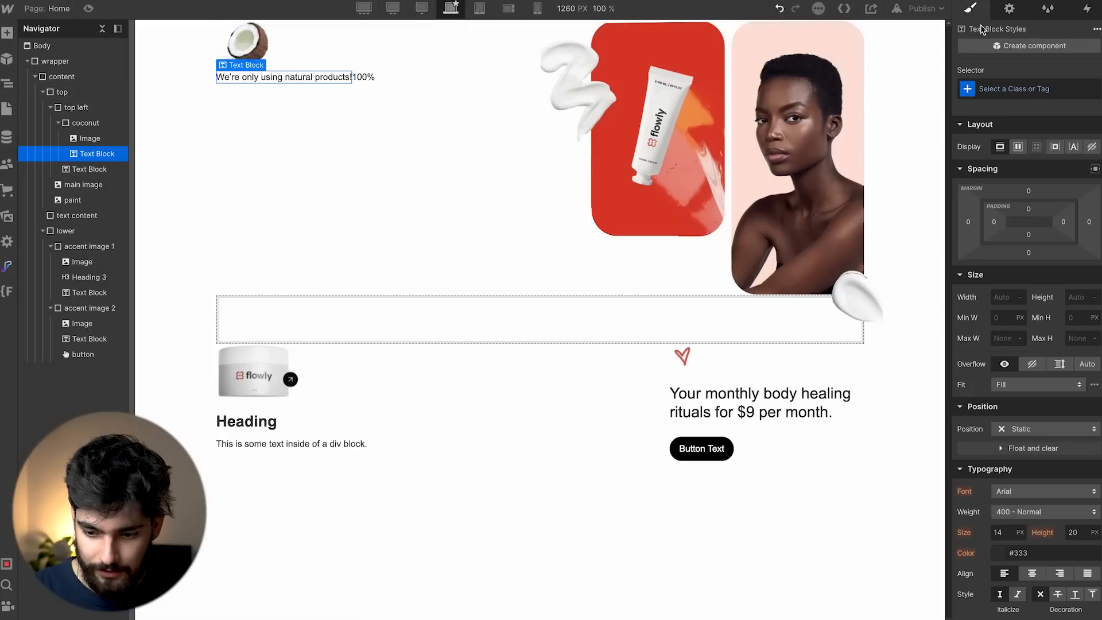
# Apply the existing Text Block class to the sentence and the 100% figure.
pyautogui.click(763, 408)
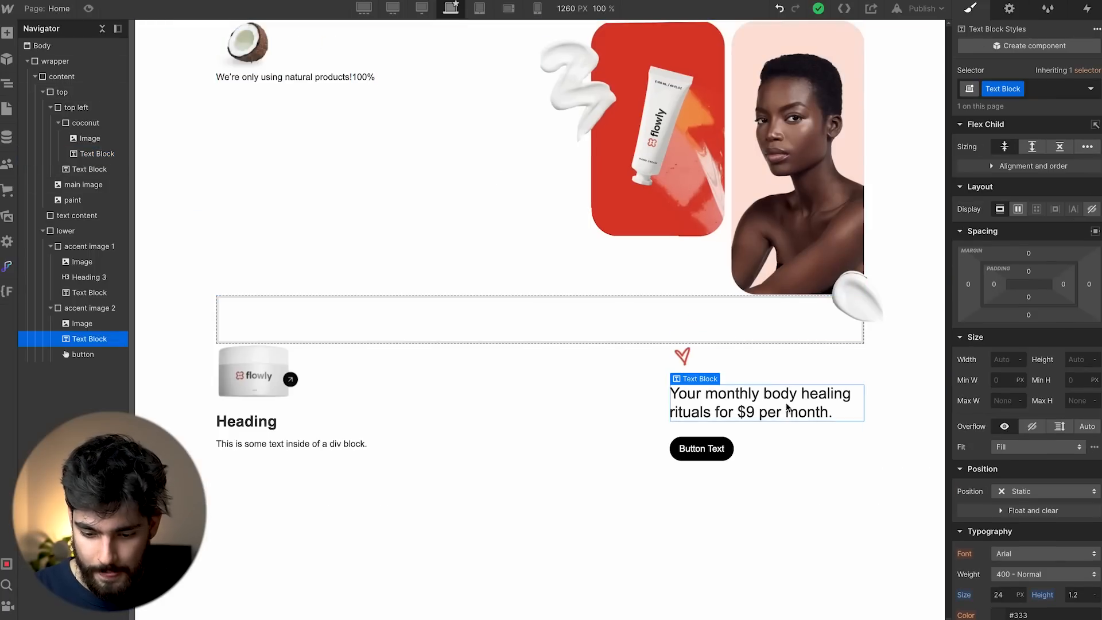
pyautogui.click(271, 86)
pyautogui.hotkey('ctrl', 'Return')
pyautogui.write('text')
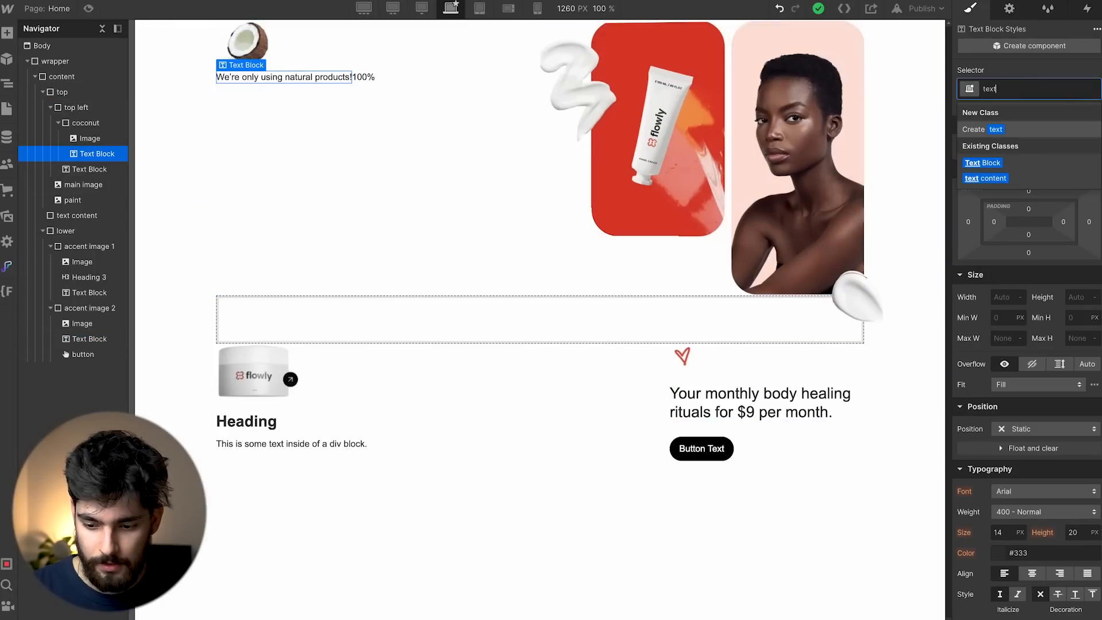
pyautogui.press('Down')
pyautogui.press('Return')
pyautogui.click(460, 82)
pyautogui.click(1026, 89)
pyautogui.write('text')
pyautogui.press('Down')
pyautogui.press('Return')
# Set the coconut block's width to 50% so it wraps beside '100%'.
pyautogui.press('super+Tab')
pyautogui.hscroll(2, 554, 236)
pyautogui.press('super+Tab')
pyautogui.press('Escape')
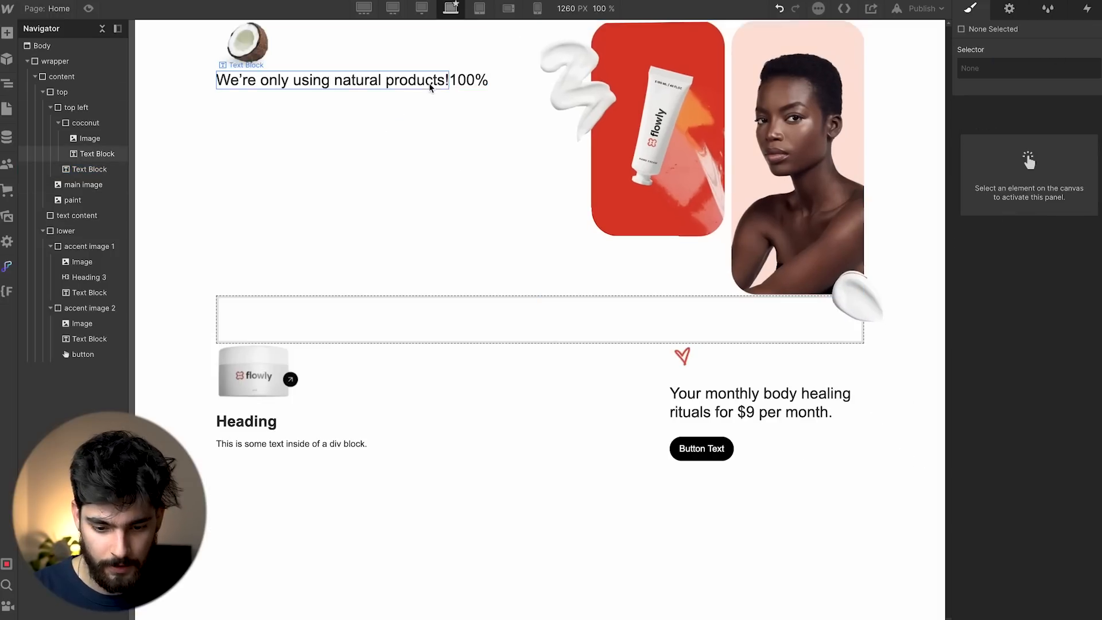
pyautogui.click(429, 82)
pyautogui.click(368, 59)
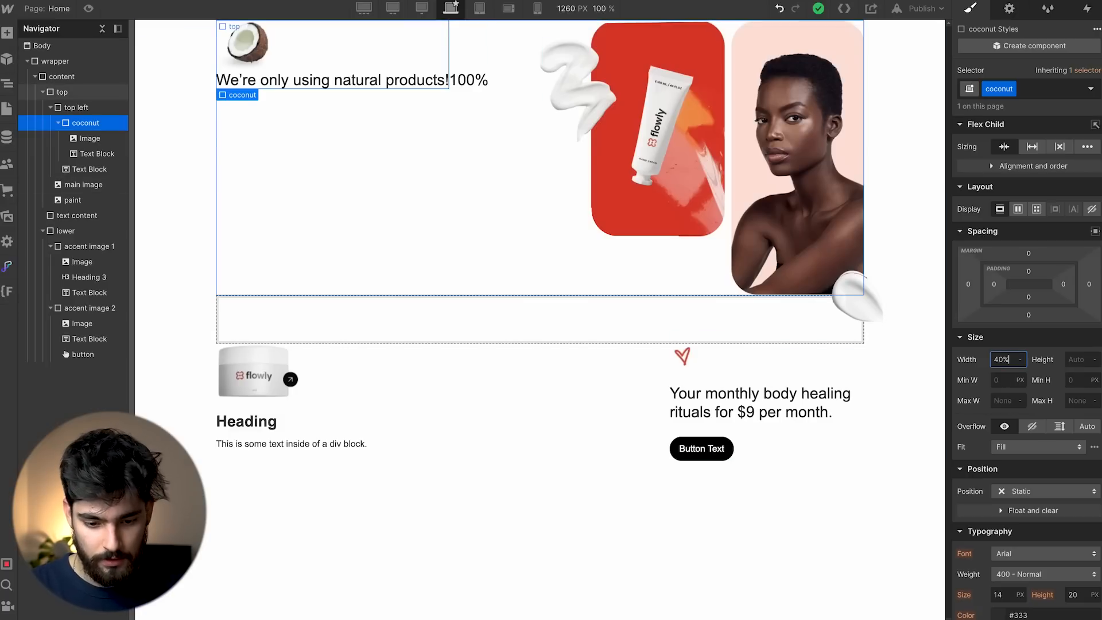
pyautogui.press('Return')
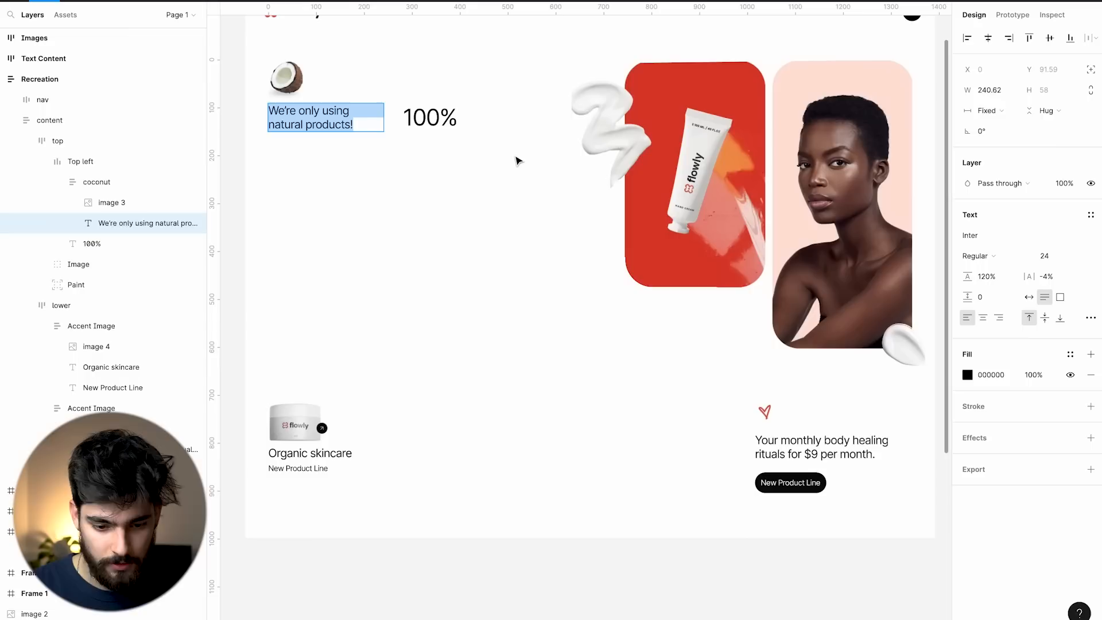
pyautogui.scroll(2, 574, 288)
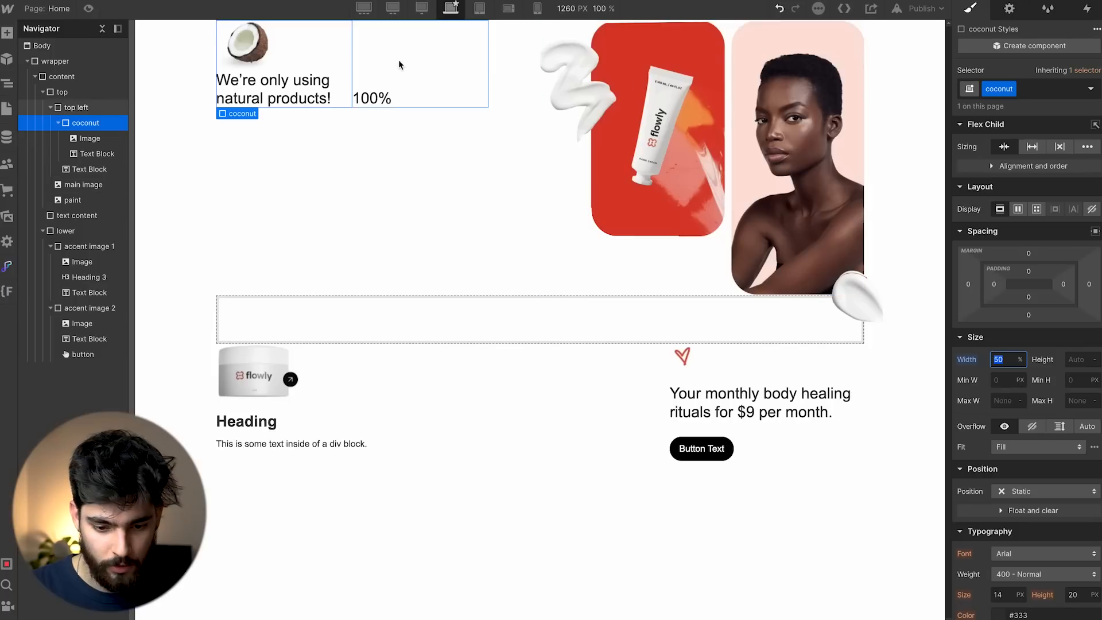
pyautogui.click(400, 60)
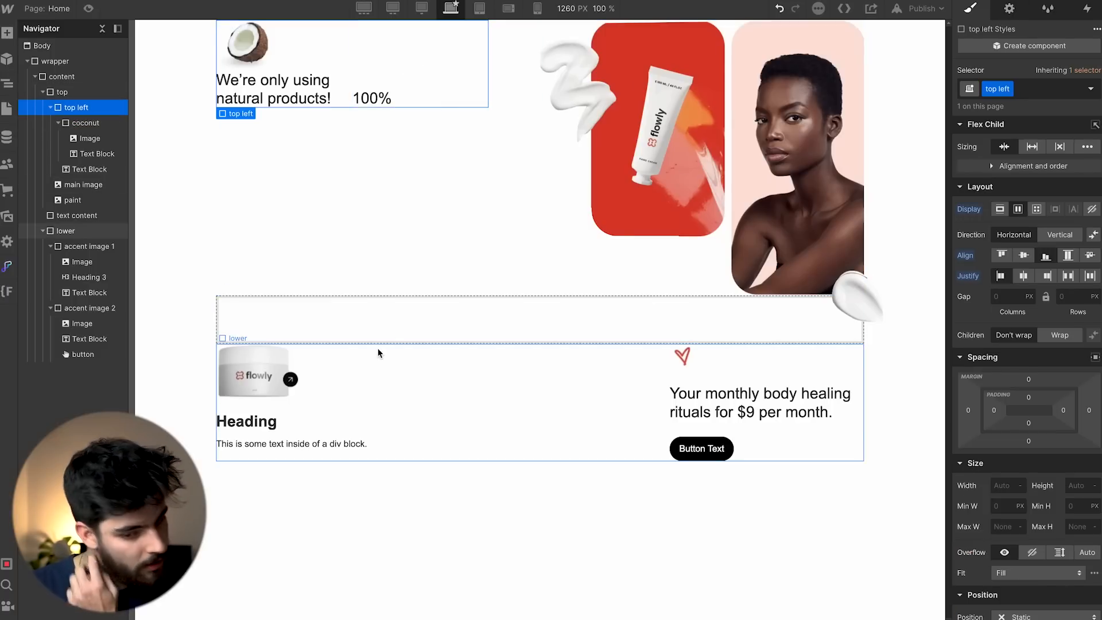
# Set the main product image width to 60%, then raise the cream paint image a few pixels.
pyautogui.click(731, 167)
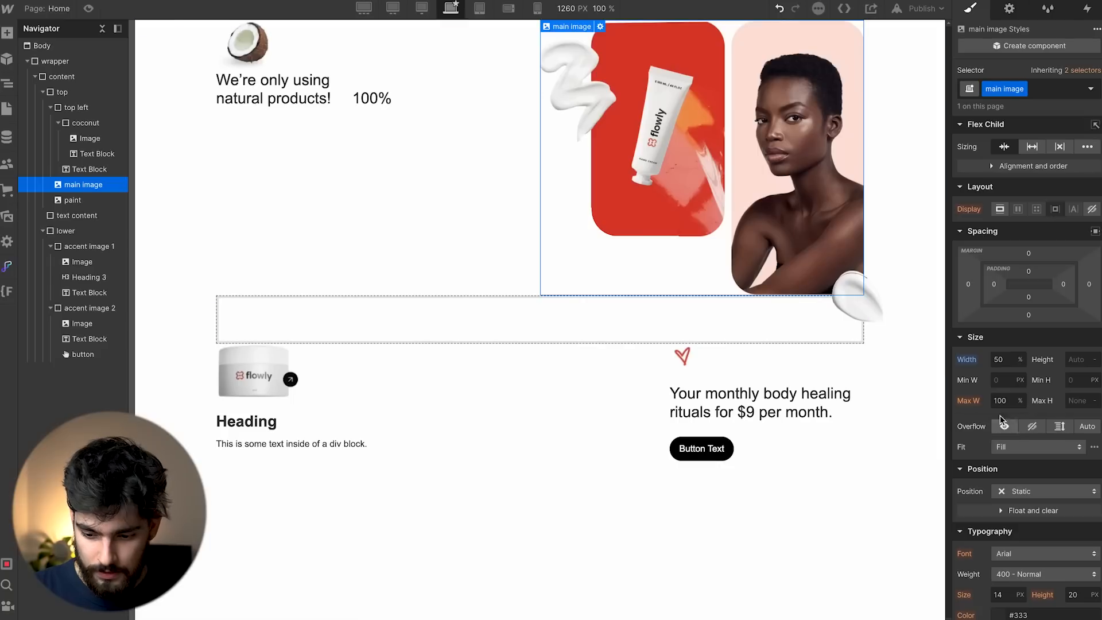
pyautogui.write('60')
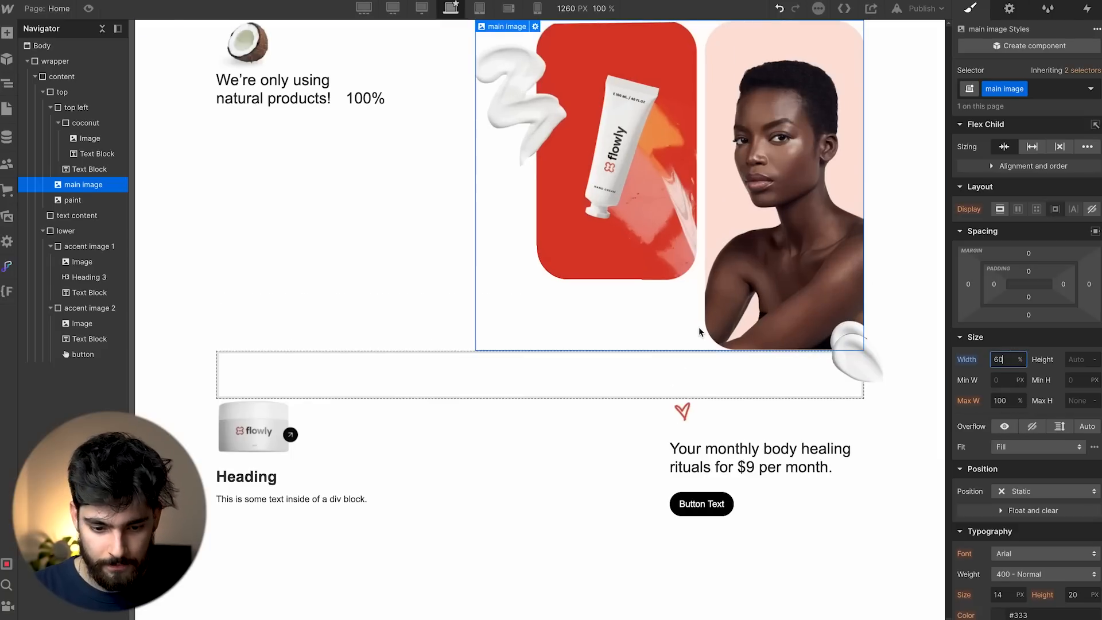
pyautogui.click(416, 371)
pyautogui.click(198, 302)
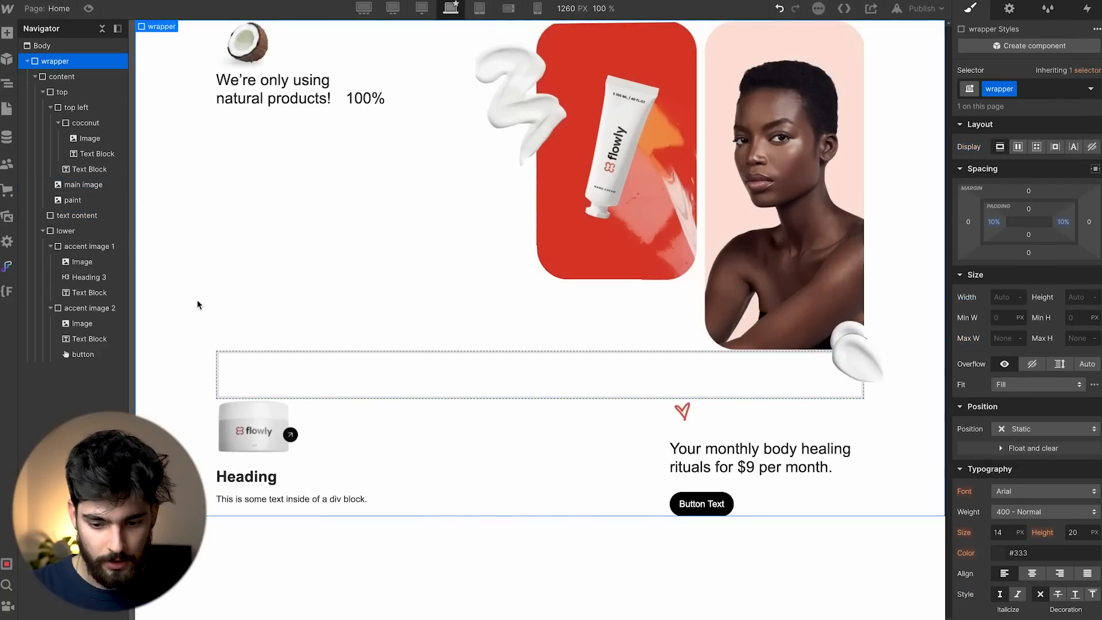
pyautogui.click(858, 352)
pyautogui.moveTo(1059, 552); pyautogui.dragTo(1059, 550)
pyautogui.press('Escape')
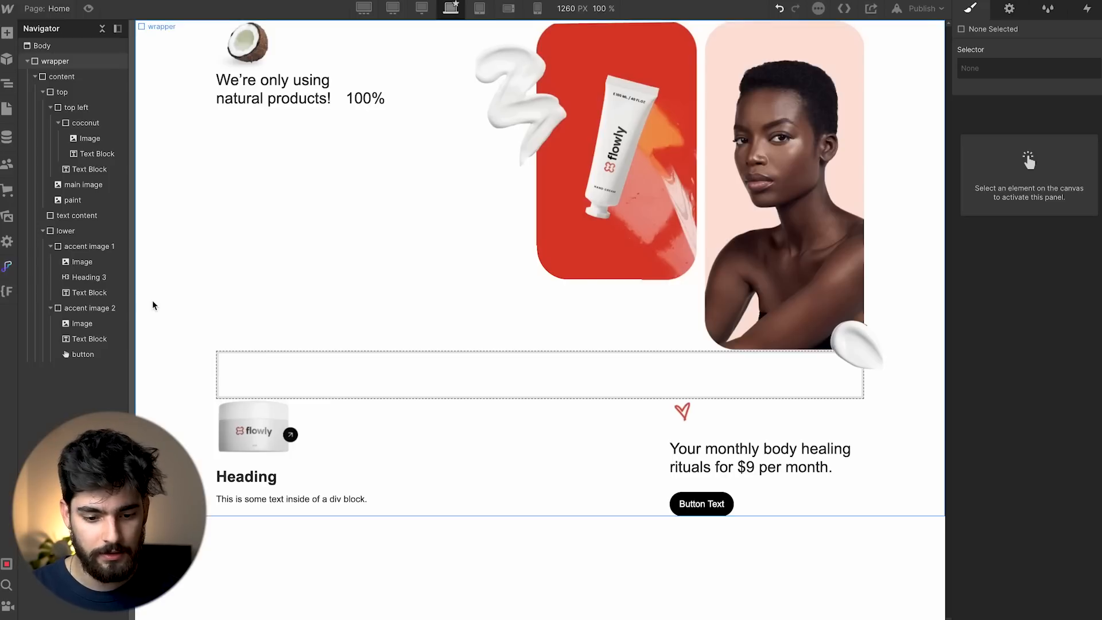
# In Figma, move the headline and 'natural' script group into the Recreation content frame.
pyautogui.press('super+Tab')
pyautogui.hscroll(-20, 251, 278)
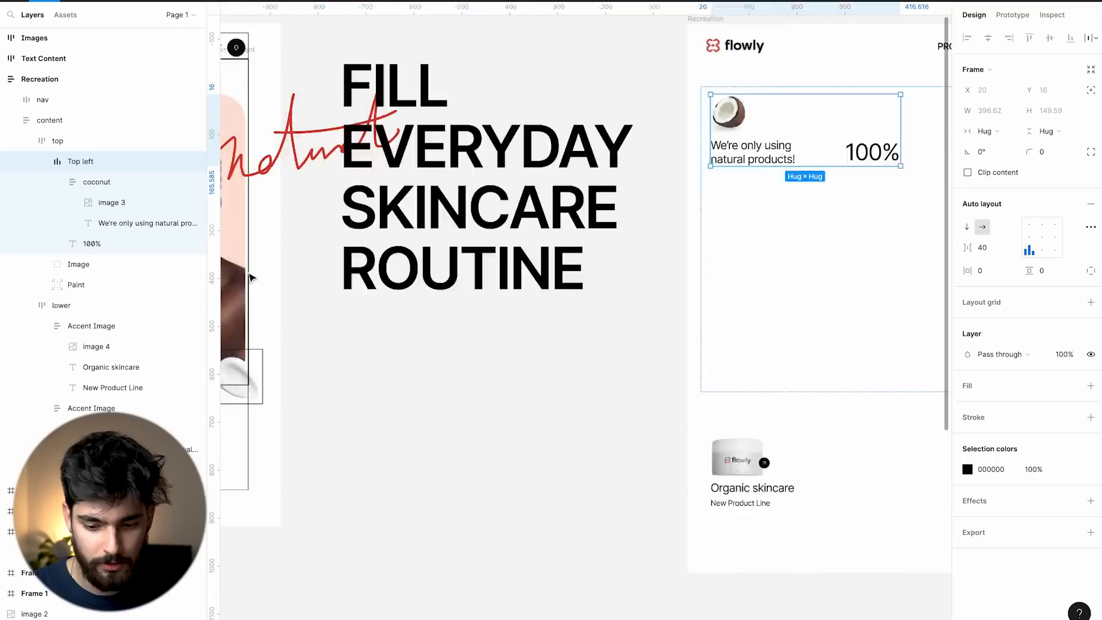
pyautogui.hscroll(5, 251, 278)
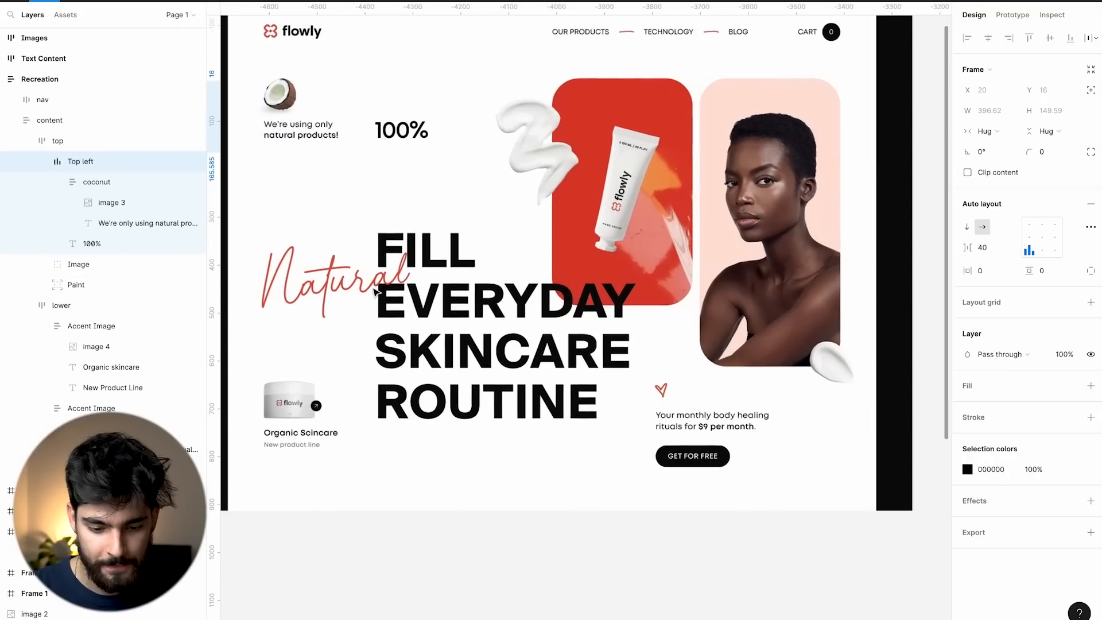
pyautogui.click(325, 295)
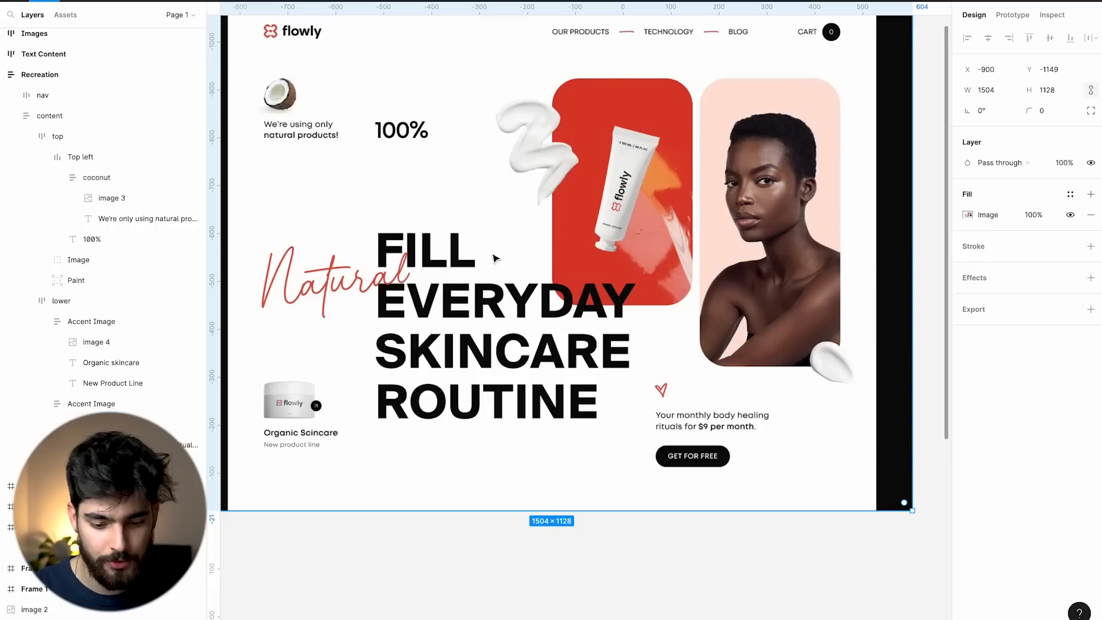
pyautogui.hscroll(20, 461, 385)
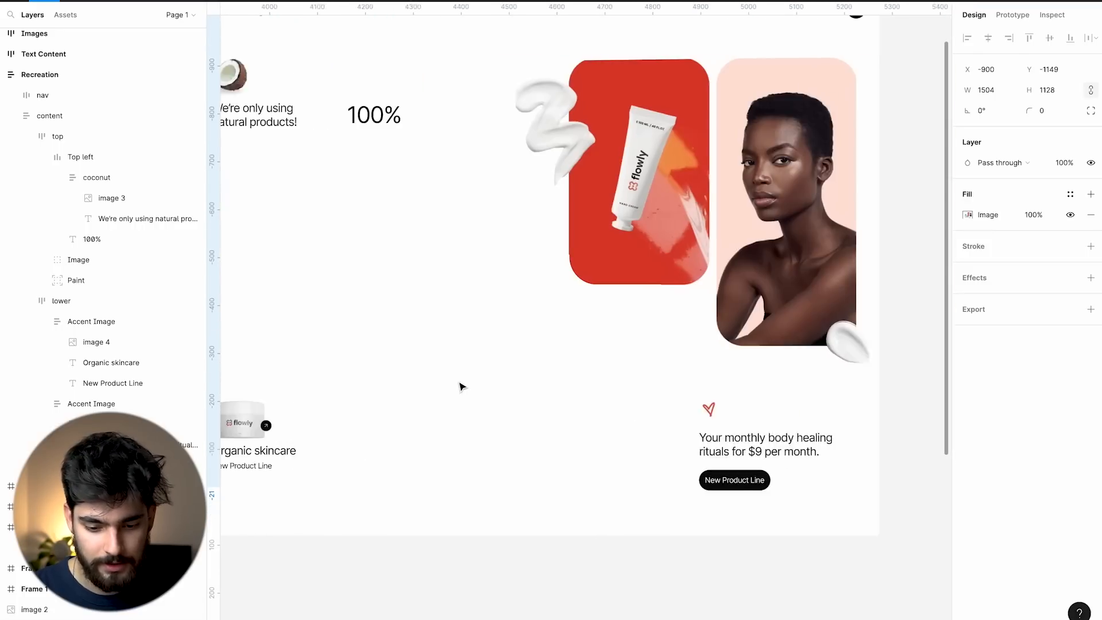
pyautogui.hscroll(-20, 460, 385)
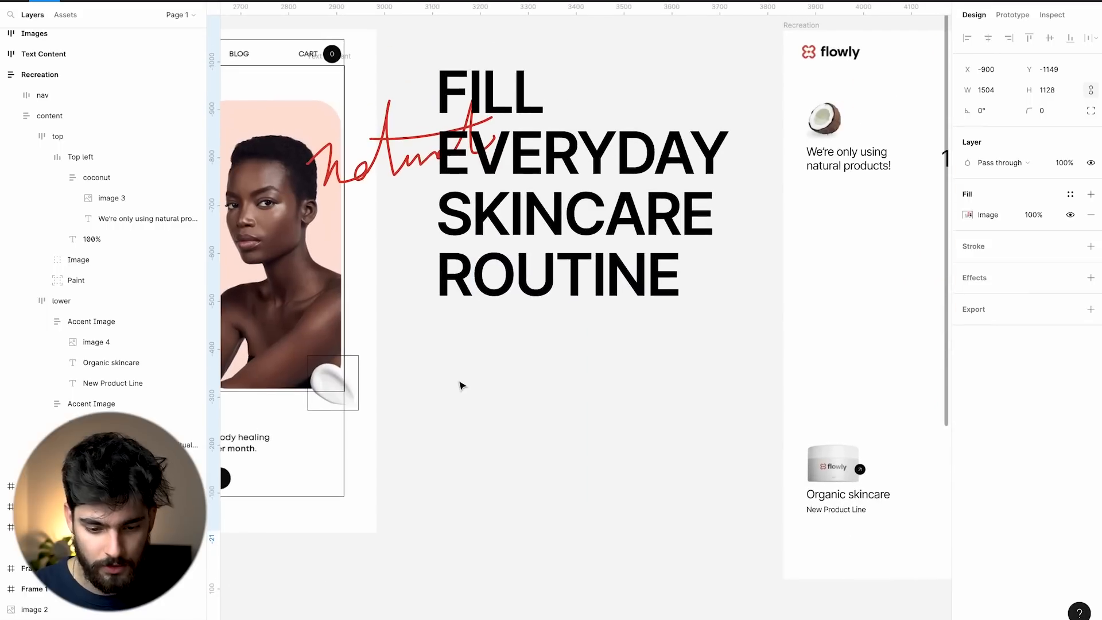
pyautogui.click(367, 166)
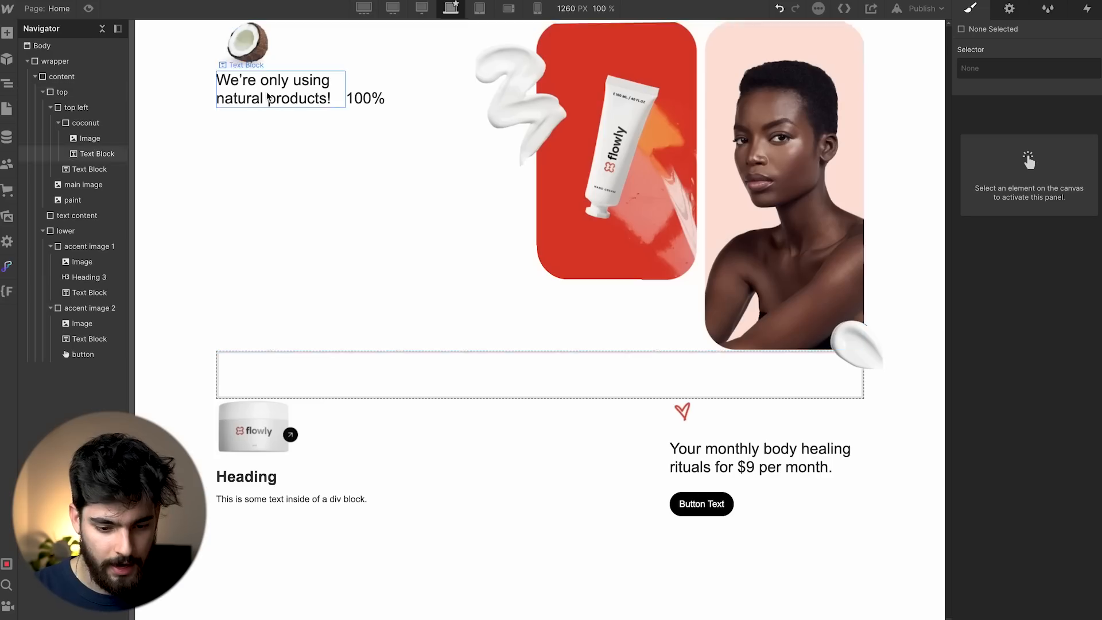
pyautogui.click(339, 205)
pyautogui.click(329, 393)
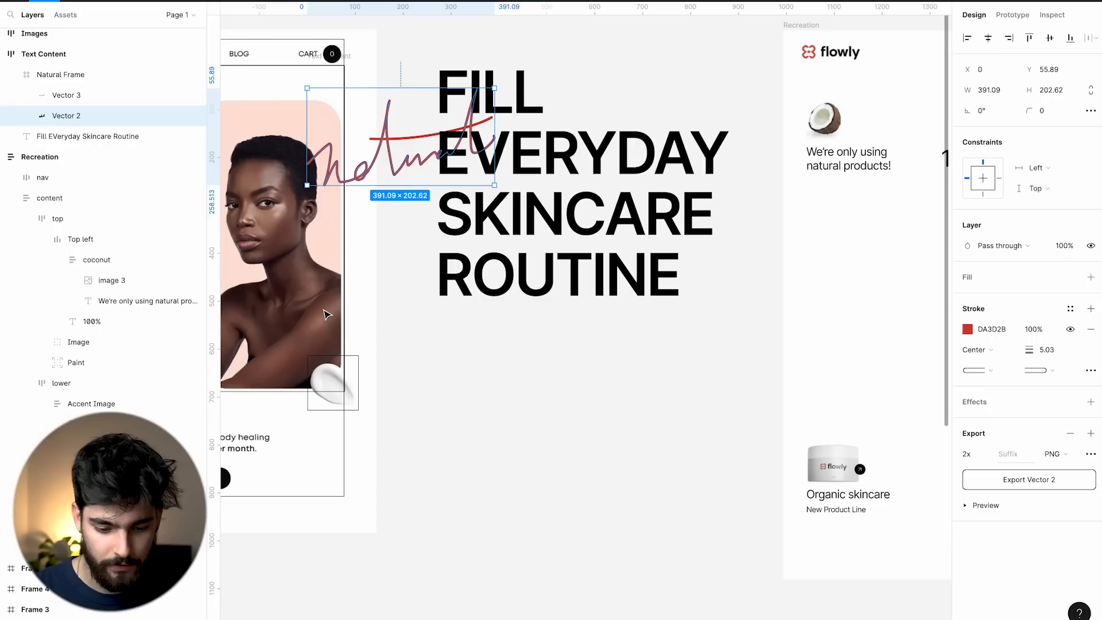
pyautogui.click(400, 270)
pyautogui.moveTo(410, 223); pyautogui.dragTo(824, 423)
# Set the headline group to absolute position and drag it up over the product images.
pyautogui.hscroll(3, 743, 435)
pyautogui.hscroll(5, 743, 434)
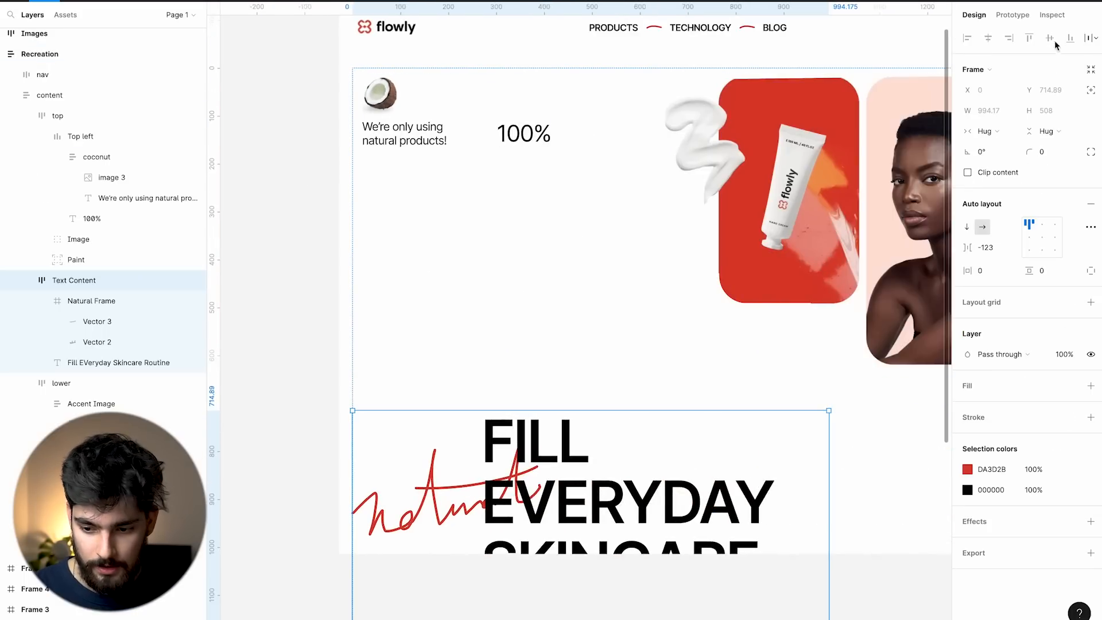
pyautogui.click(1091, 90)
pyautogui.moveTo(568, 360); pyautogui.dragTo(564, 295)
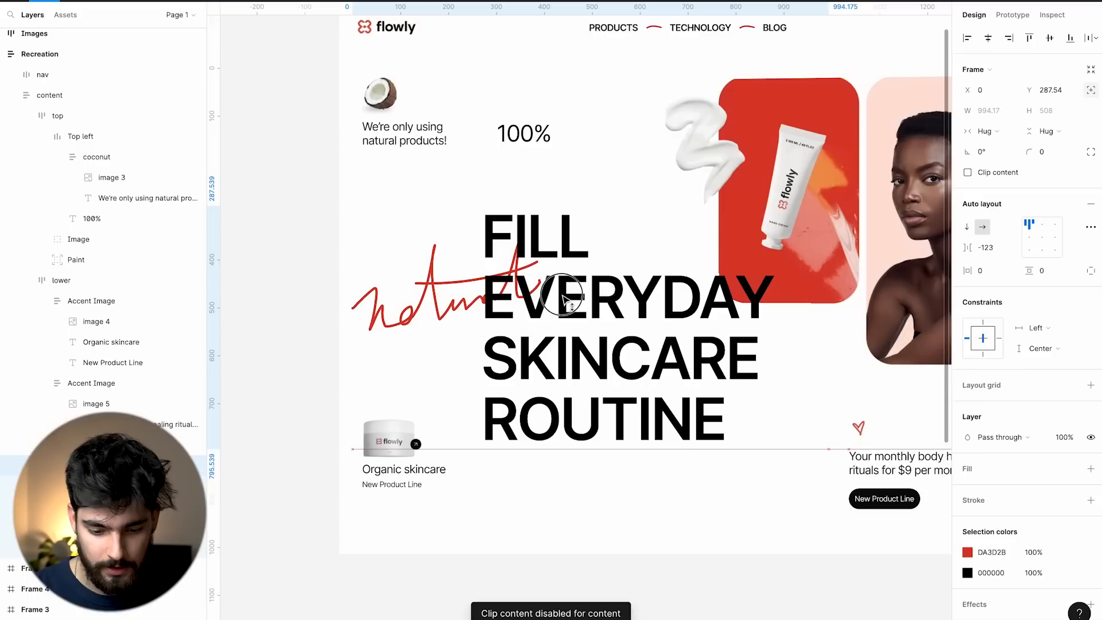
pyautogui.click(326, 330)
# Inspect the headline group's layers: the natural script frame and the headline text.
pyautogui.doubleClick(461, 283)
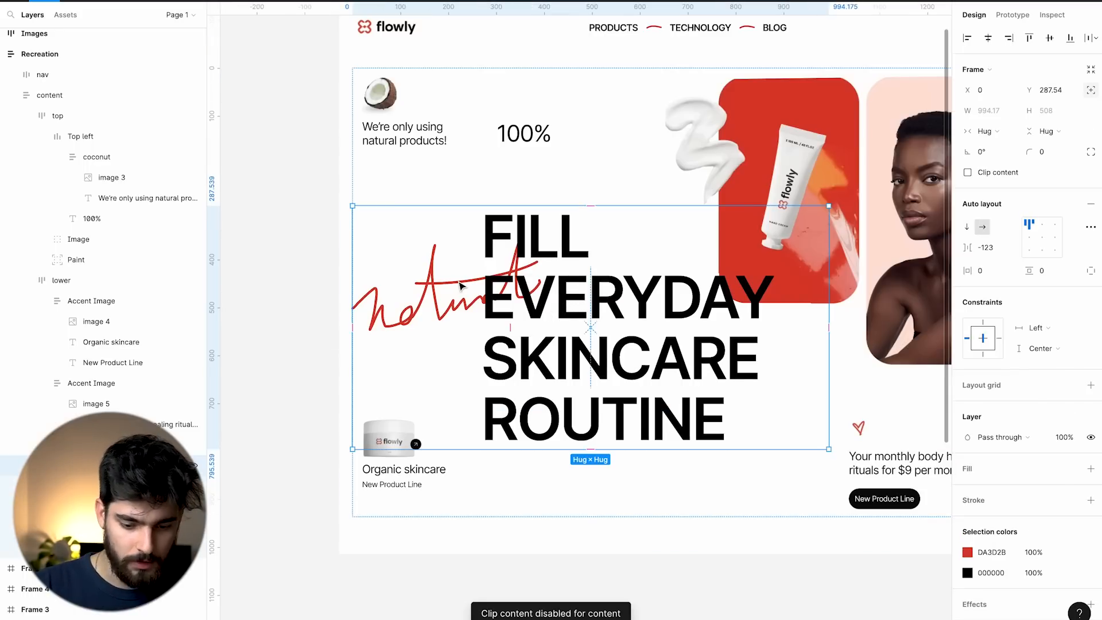
pyautogui.click(42, 486)
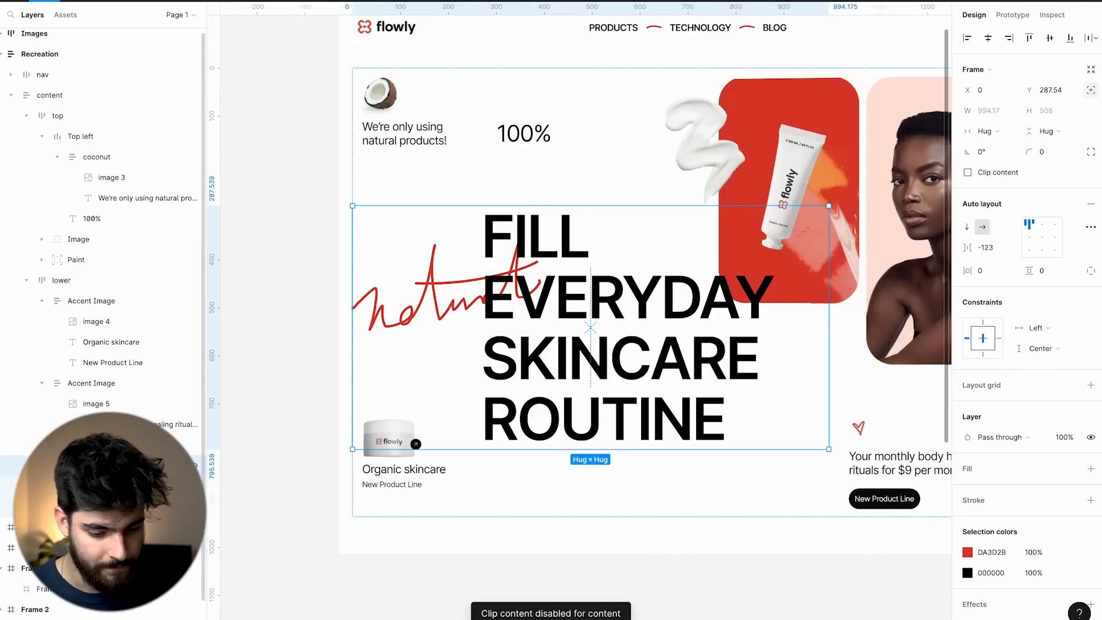
pyautogui.click(87, 487)
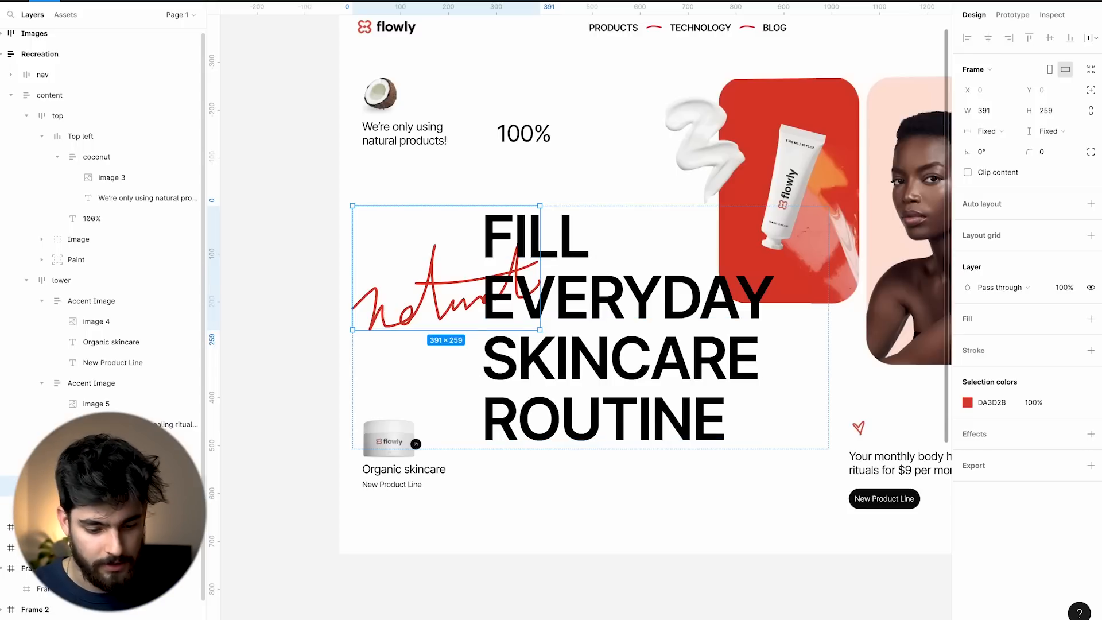
pyautogui.click(86, 506)
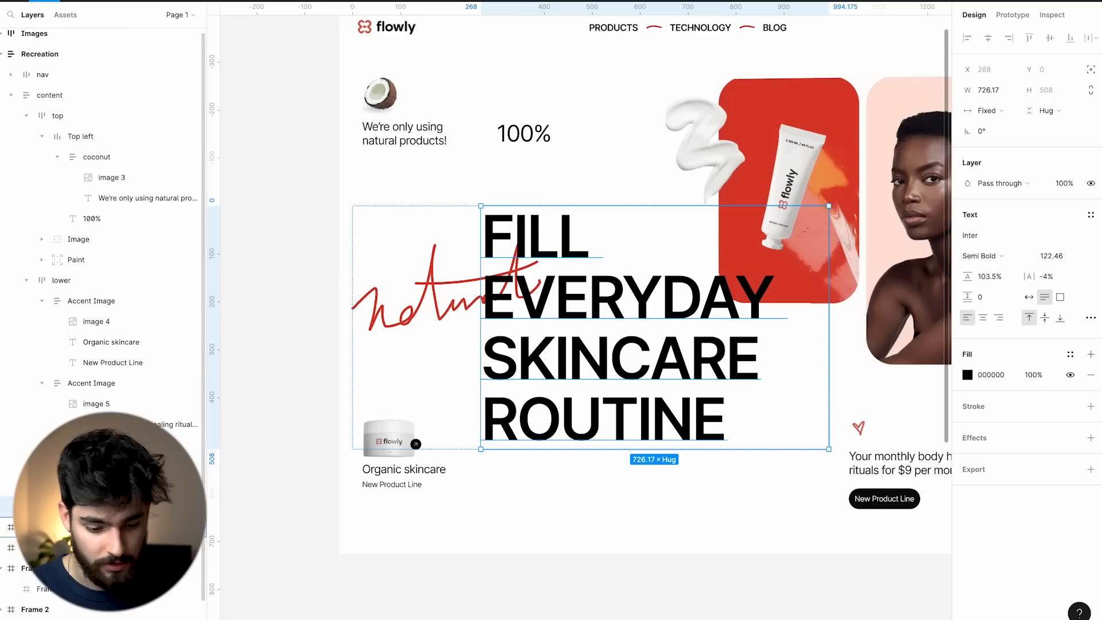
pyautogui.click(195, 466)
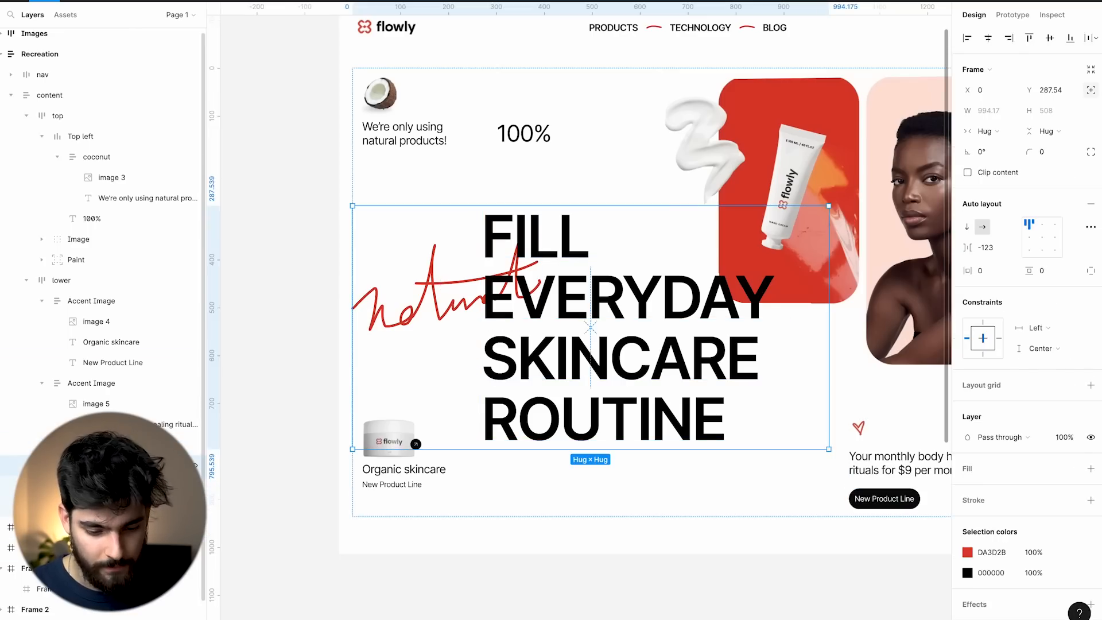
pyautogui.press('Return')
pyautogui.press('Tab')
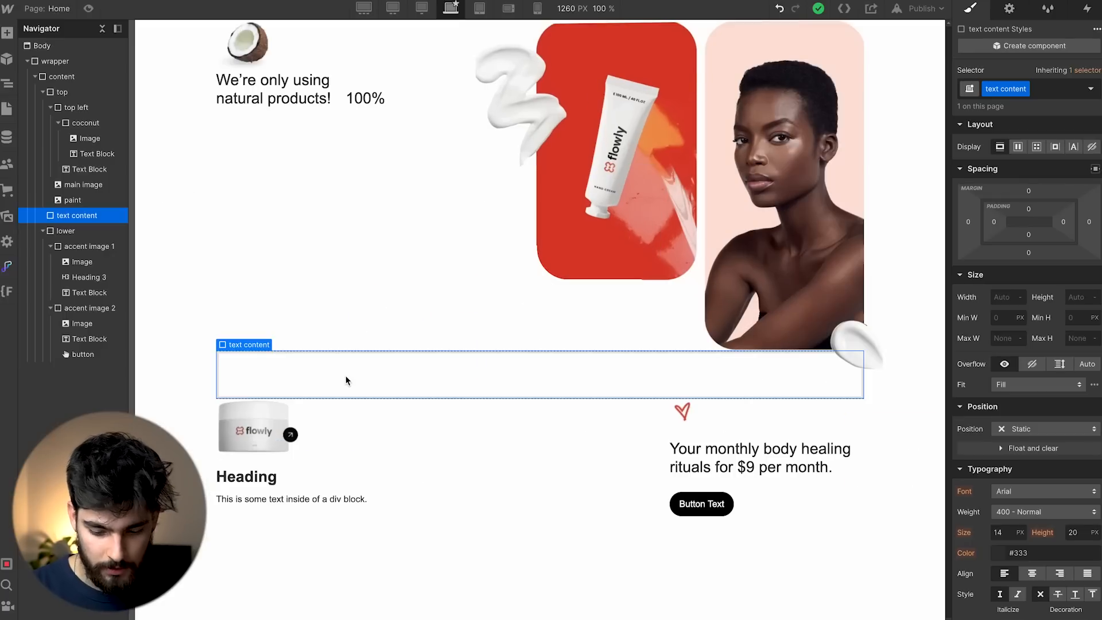
# In Webflow, insert a new Image element into the text content block via Quick Find.
pyautogui.hotkey('ctrl', 'e')
pyautogui.write('image')
pyautogui.press('Return')
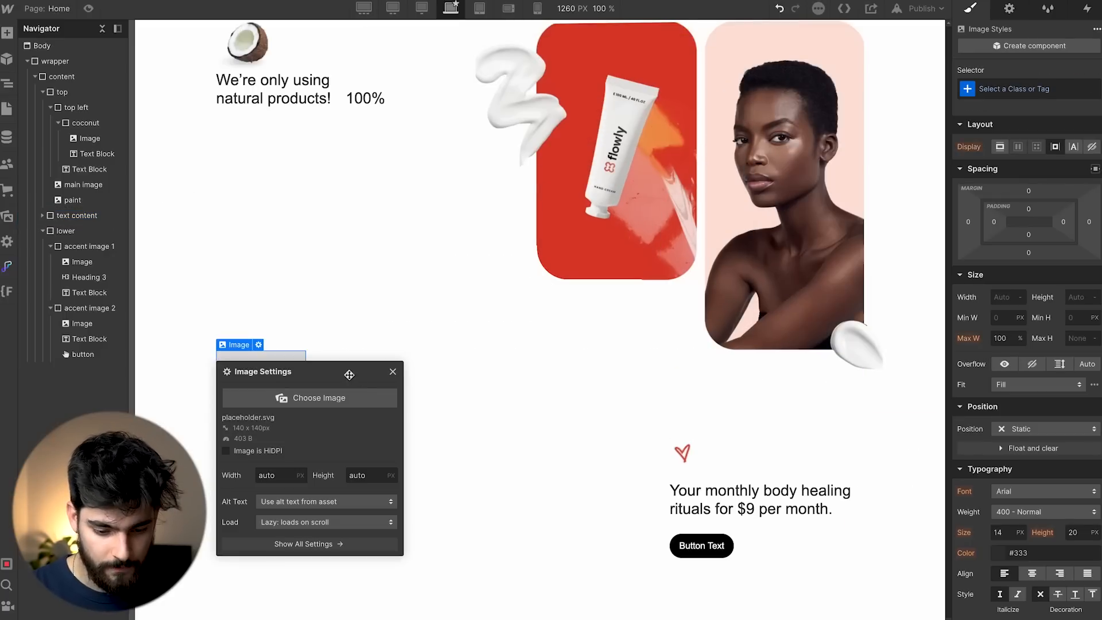
# Close the Webflow image picker and settings, leaving the placeholder image empty.
pyautogui.click(345, 396)
pyautogui.click(327, 311)
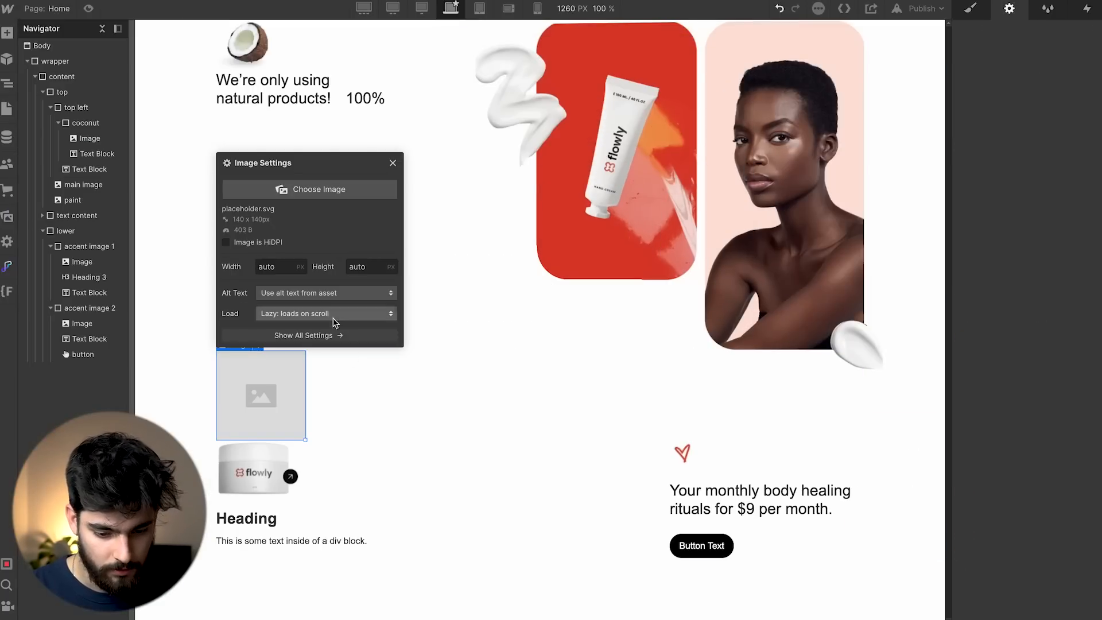
pyautogui.click(1009, 9)
pyautogui.click(394, 165)
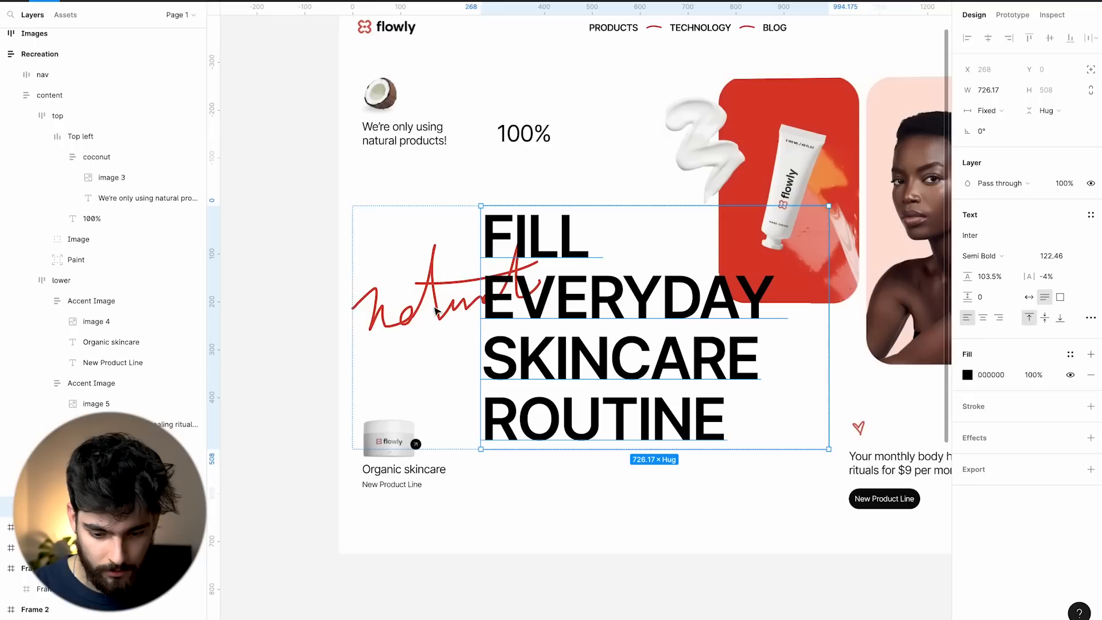
# Export the red 'natural' script vector as a PNG under a new name instead of replacing.
pyautogui.click(437, 283)
pyautogui.click(1030, 479)
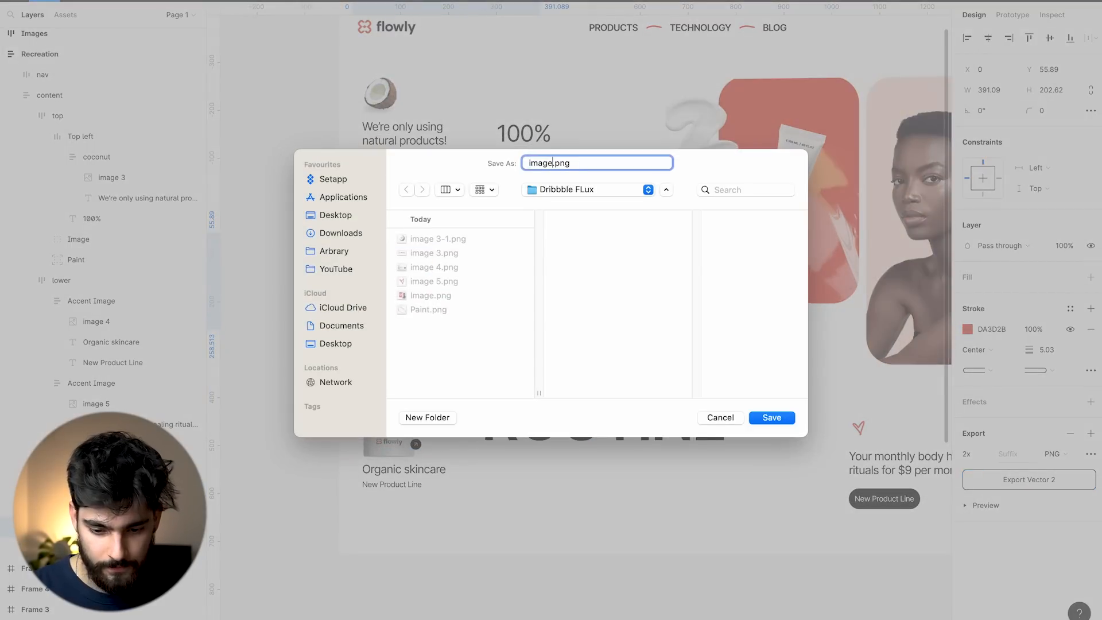
pyautogui.press('Return')
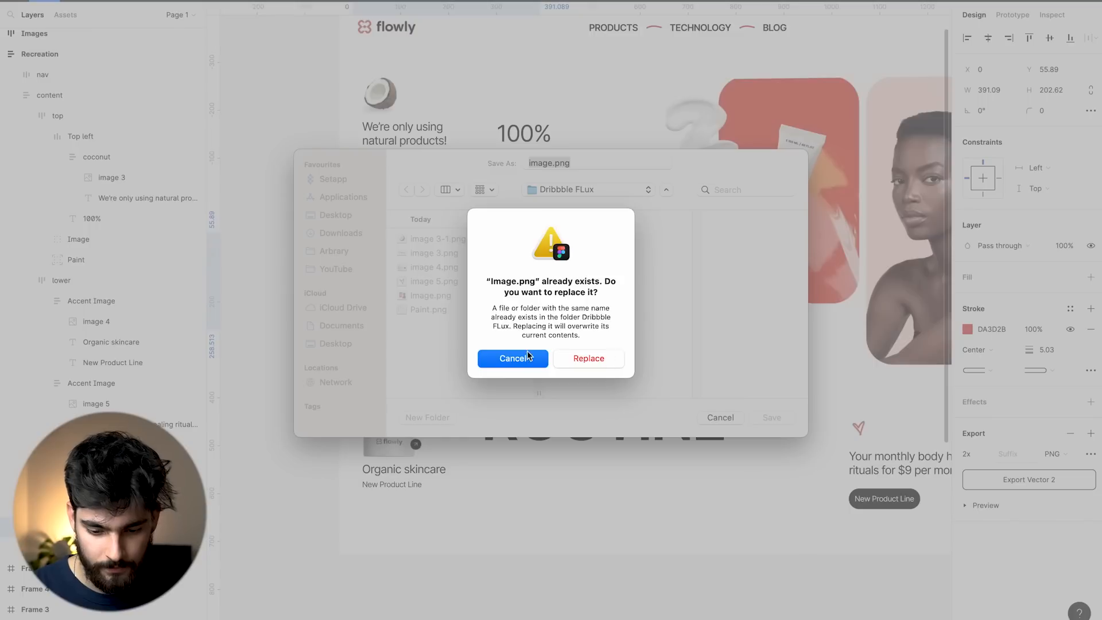
pyautogui.click(528, 356)
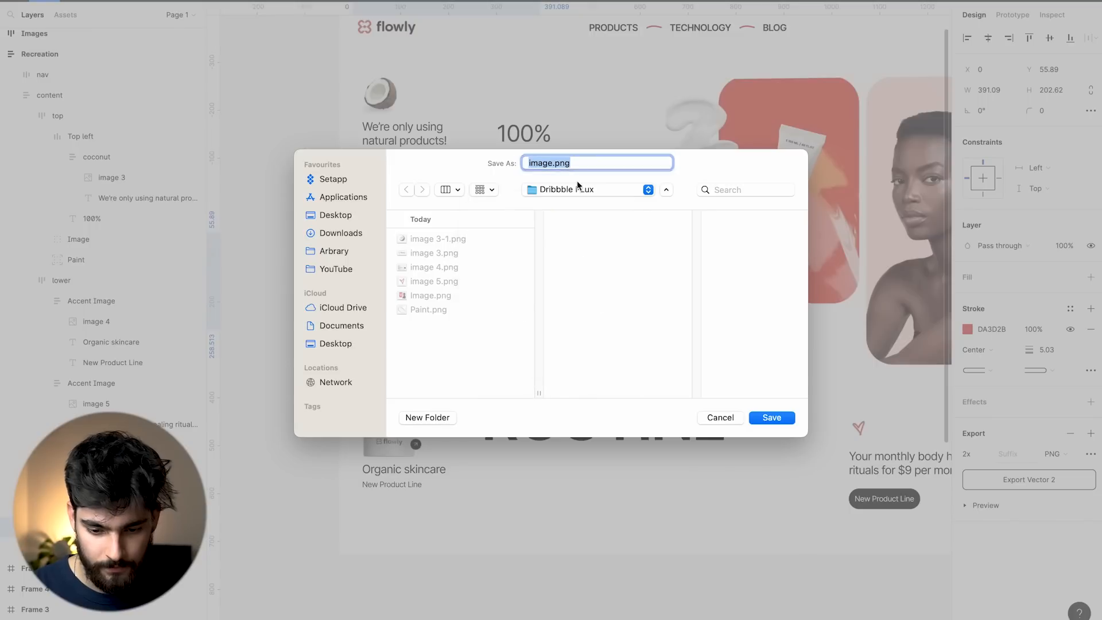
pyautogui.press('Return')
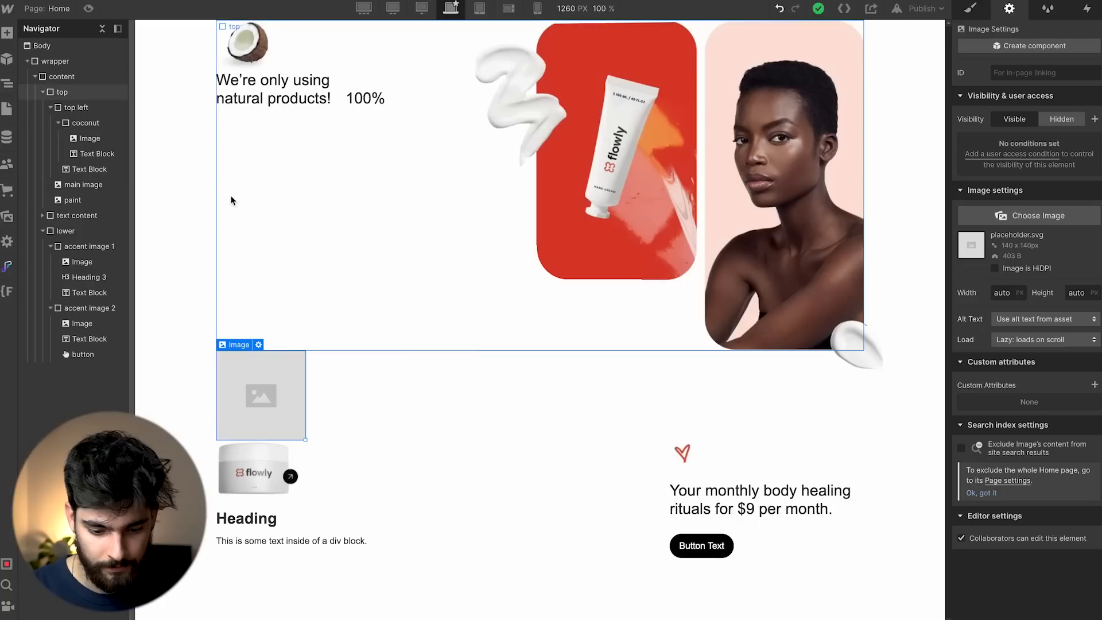
pyautogui.moveTo(347, 609)
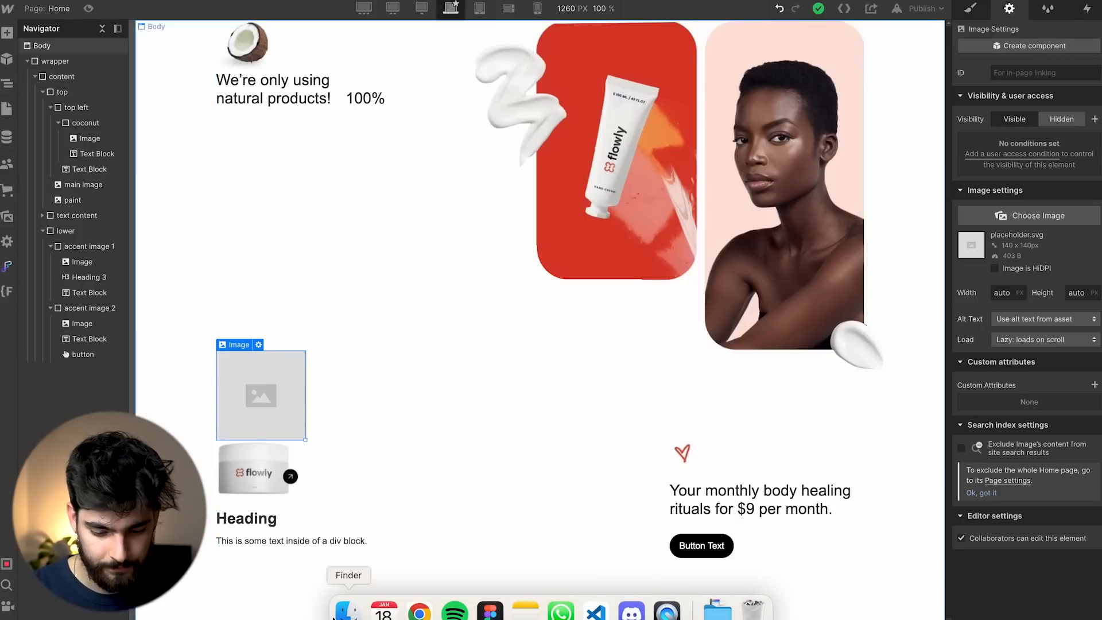
# Drop line image.png from Dribbble FLux into text content, delete the placeholder, and shrink it to 351 px.
pyautogui.click(717, 610)
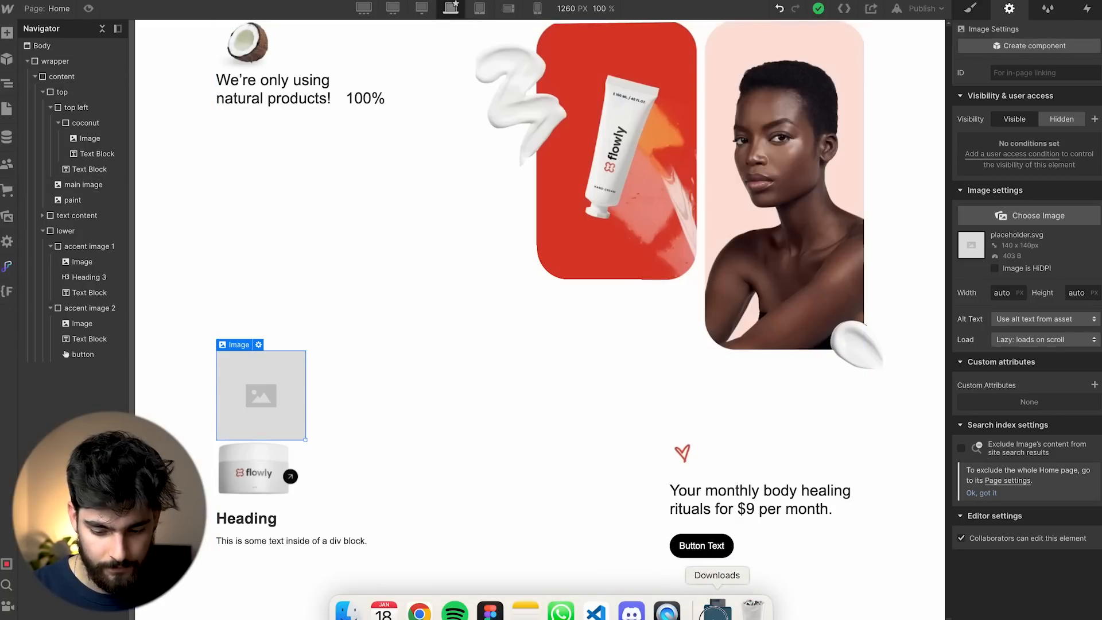
pyautogui.click(423, 117)
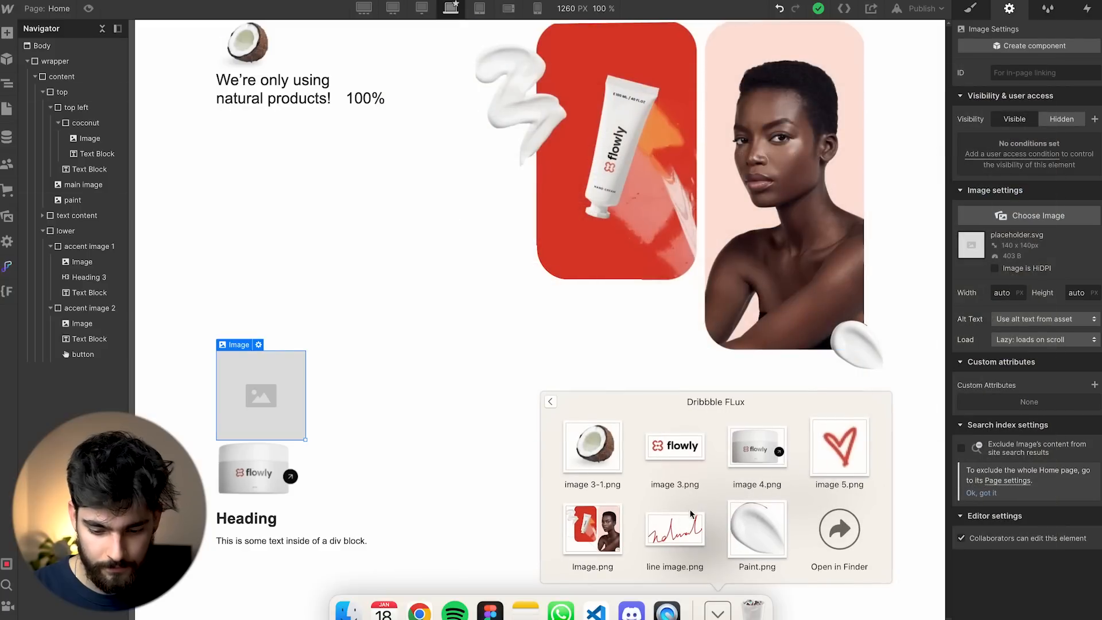
pyautogui.moveTo(699, 540); pyautogui.dragTo(310, 414)
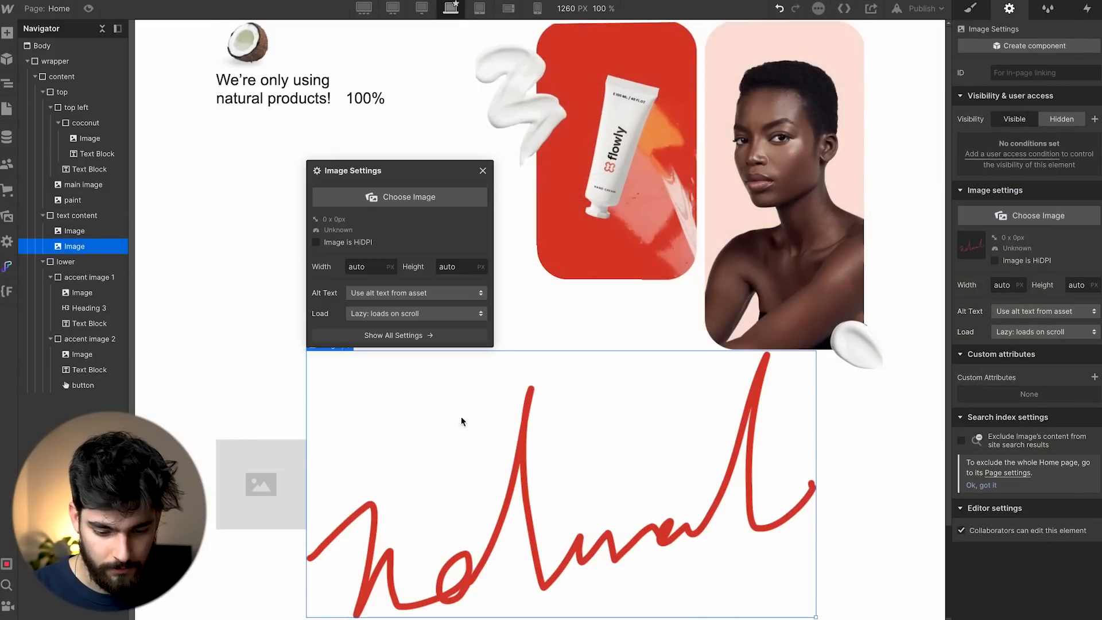
pyautogui.press('Delete')
pyautogui.scroll(-2, 380, 469)
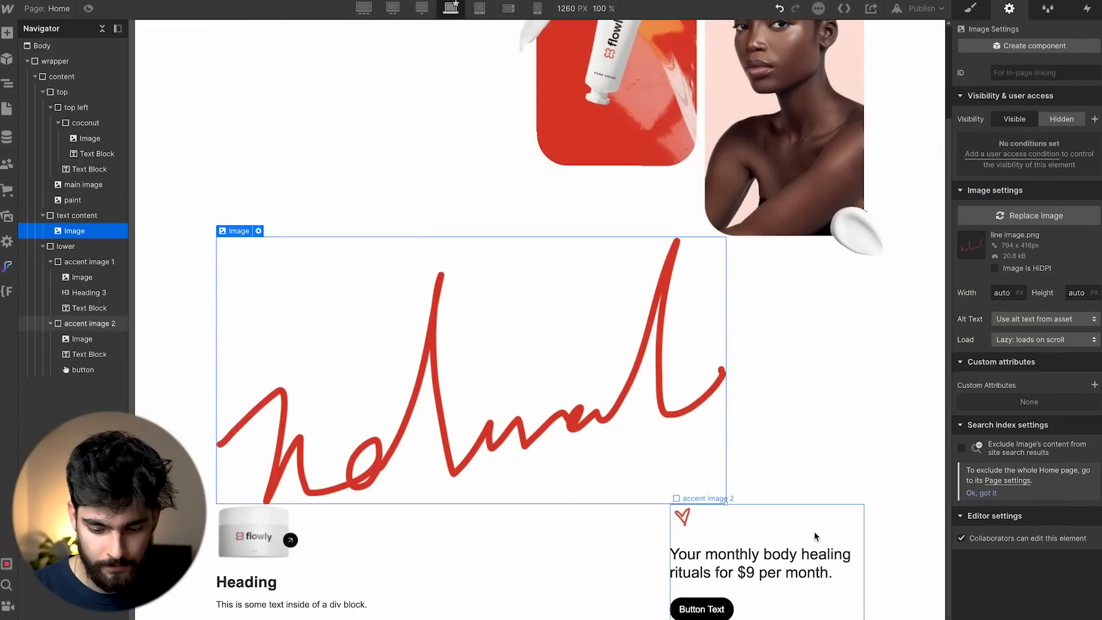
pyautogui.moveTo(725, 503); pyautogui.dragTo(522, 411)
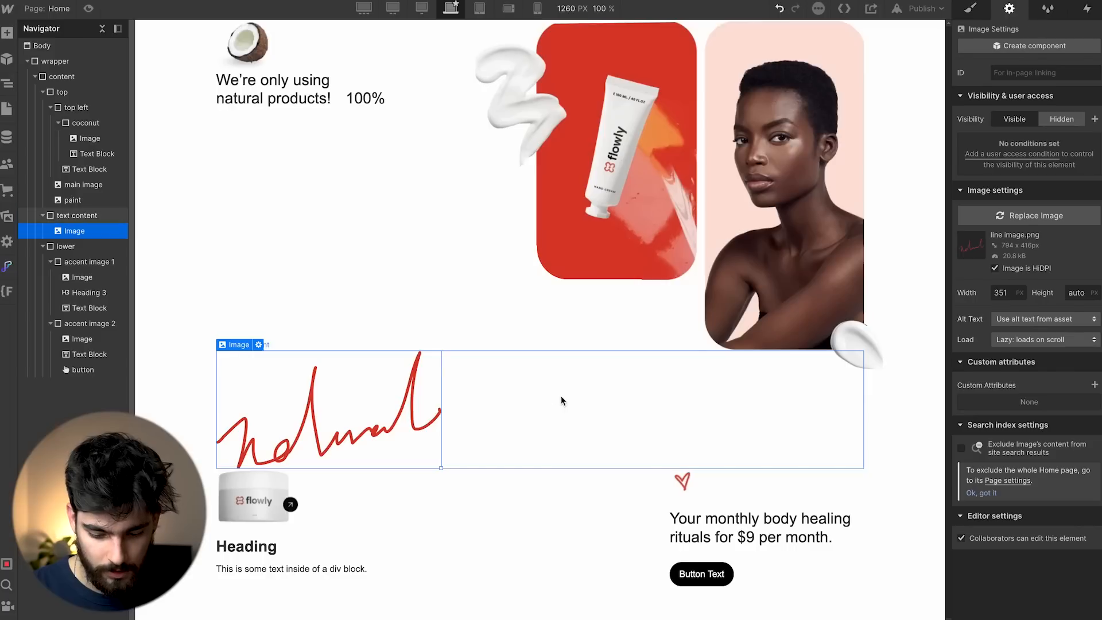
pyautogui.click(560, 395)
pyautogui.hotkey('ctrl', 'e')
# Insert a Heading 1 and paste 'Fill Everyday Skincare Routine', fixing the missing space and stray capital.
pyautogui.write('heading')
pyautogui.press('Return')
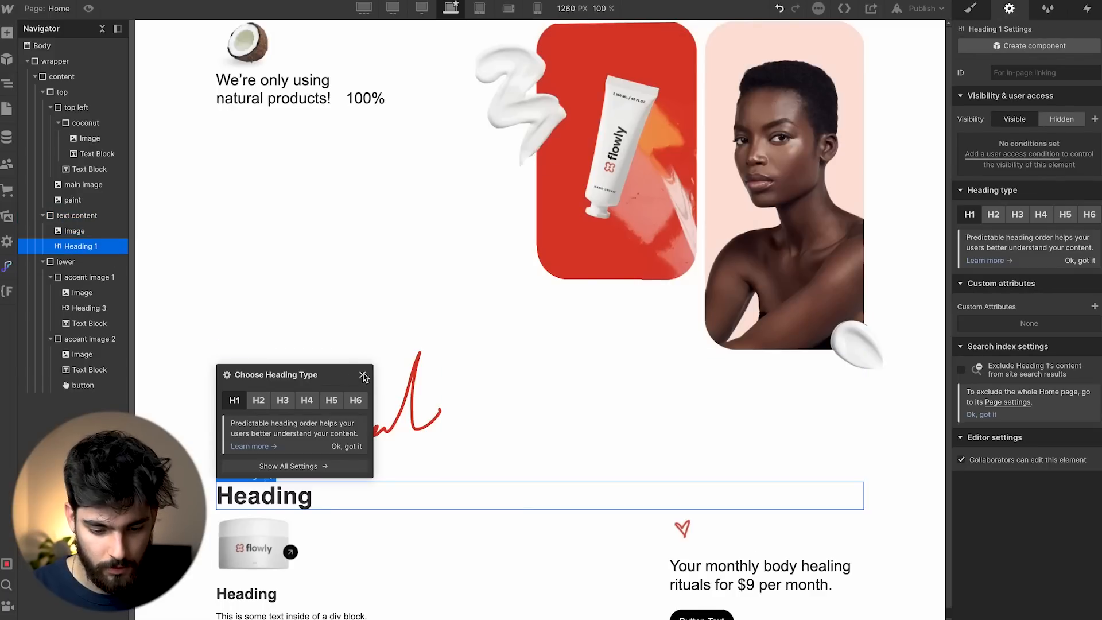
pyautogui.click(364, 376)
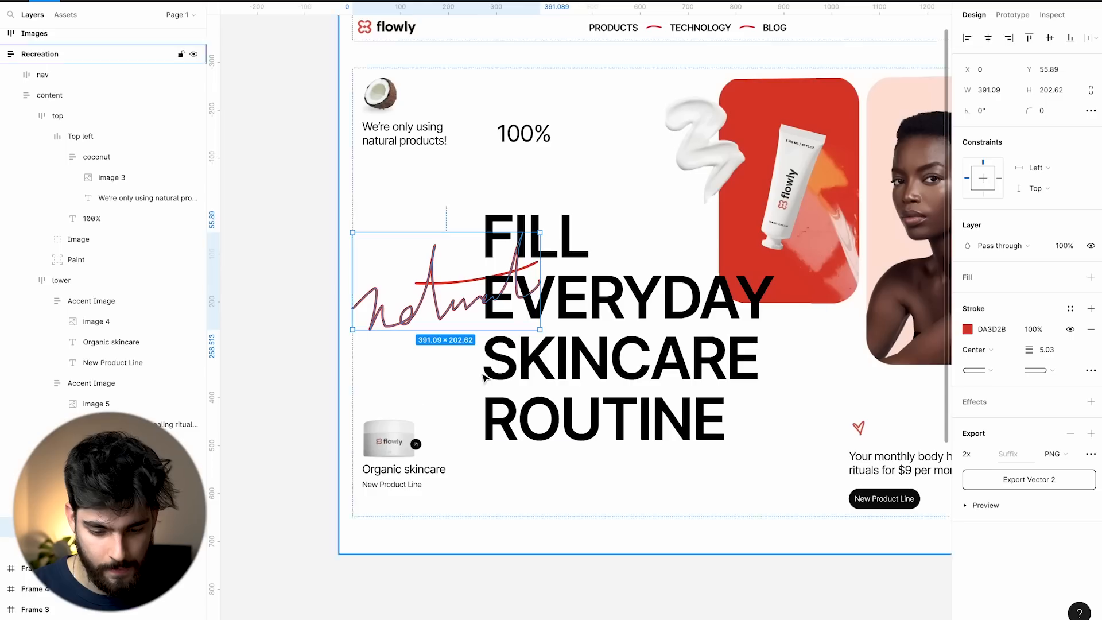
pyautogui.doubleClick(512, 351)
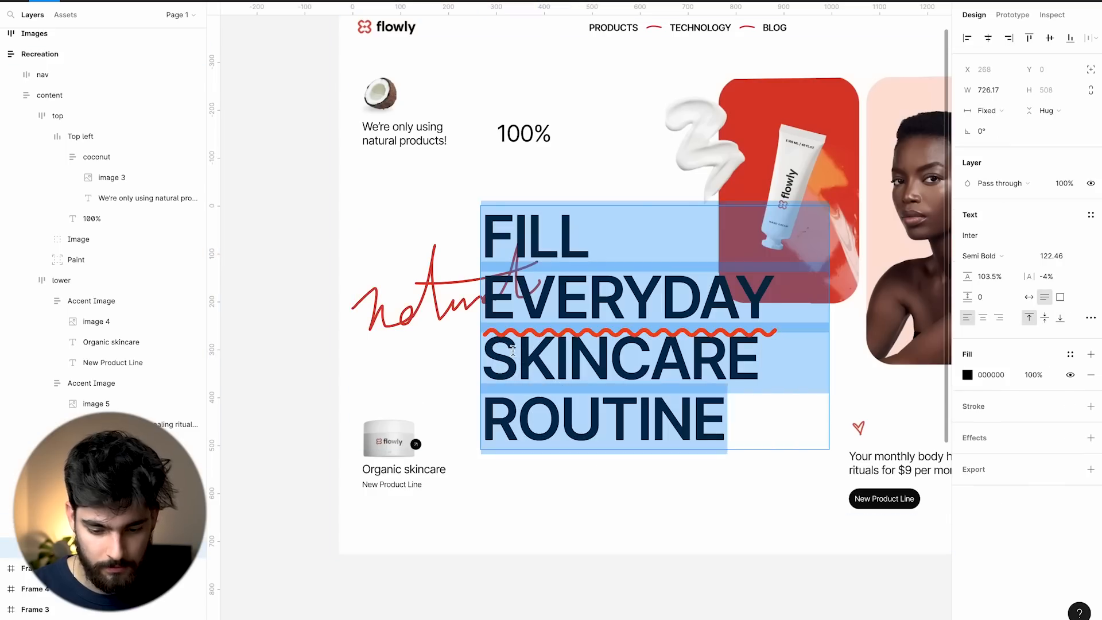
pyautogui.hotkey('ctrl', 'c')
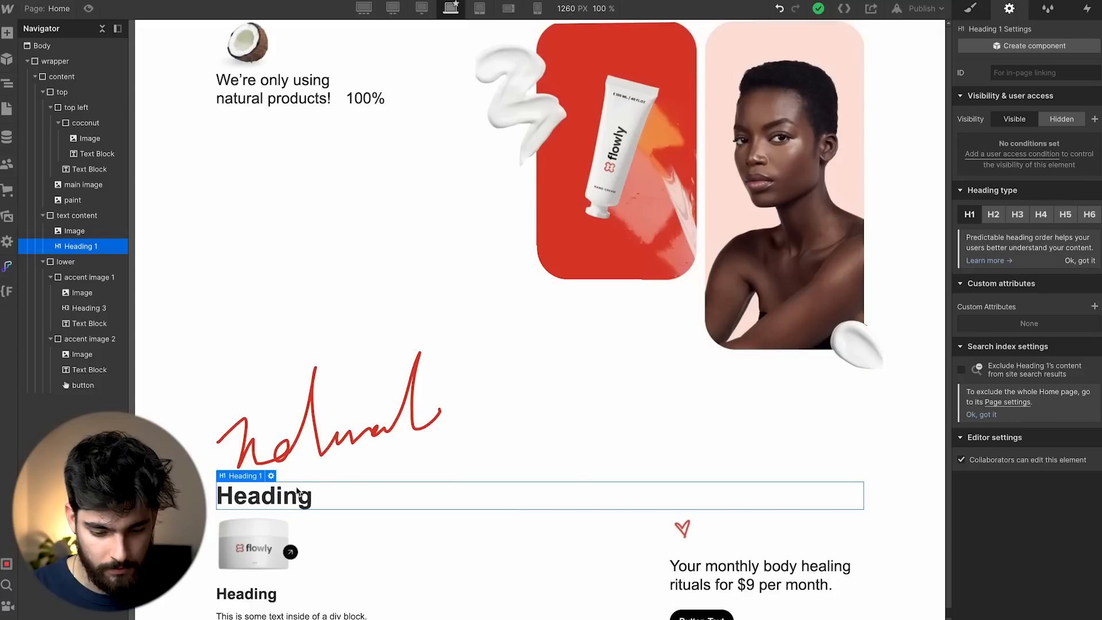
pyautogui.doubleClick(300, 493)
pyautogui.hotkey('ctrl', 'v')
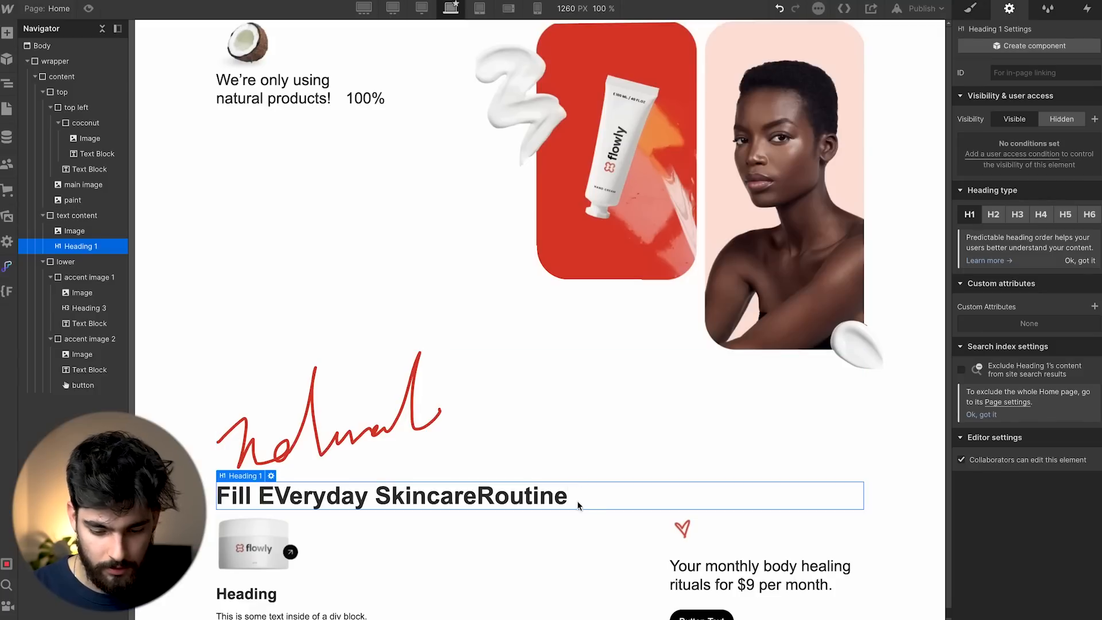
pyautogui.click(477, 495)
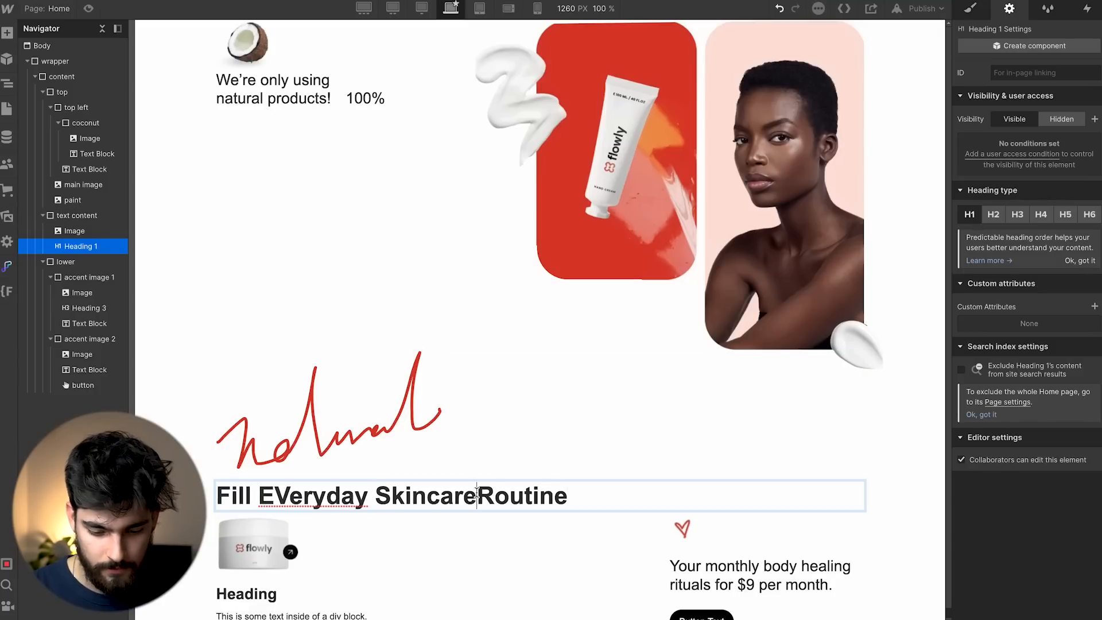
pyautogui.click(286, 494)
pyautogui.press('BackSpace')
pyautogui.write('v')
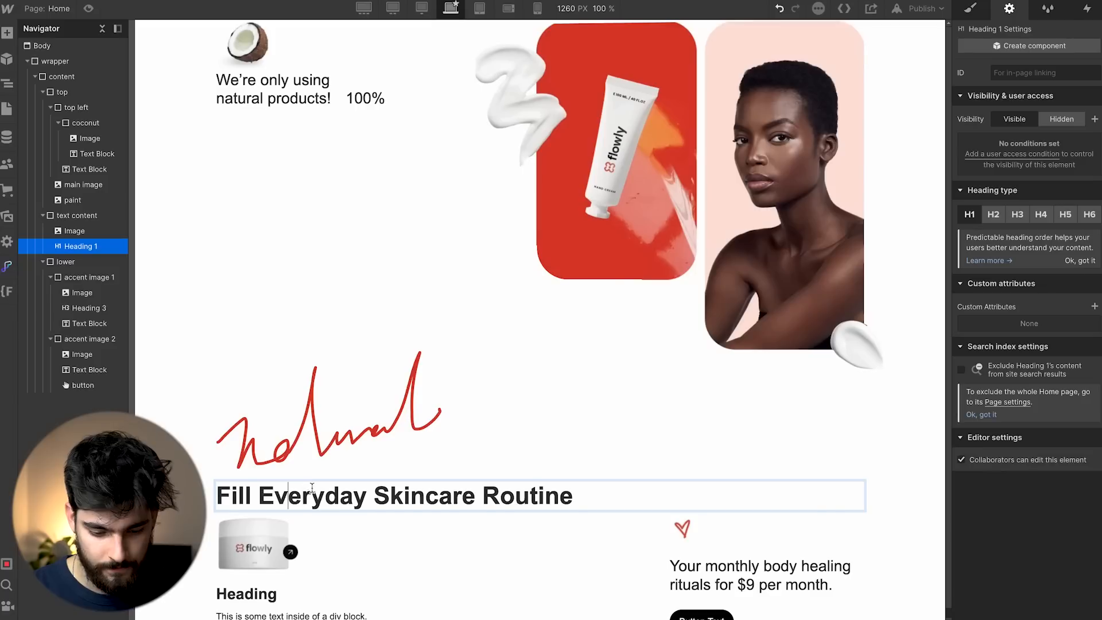
pyautogui.tripleClick(313, 495)
pyautogui.press('Escape')
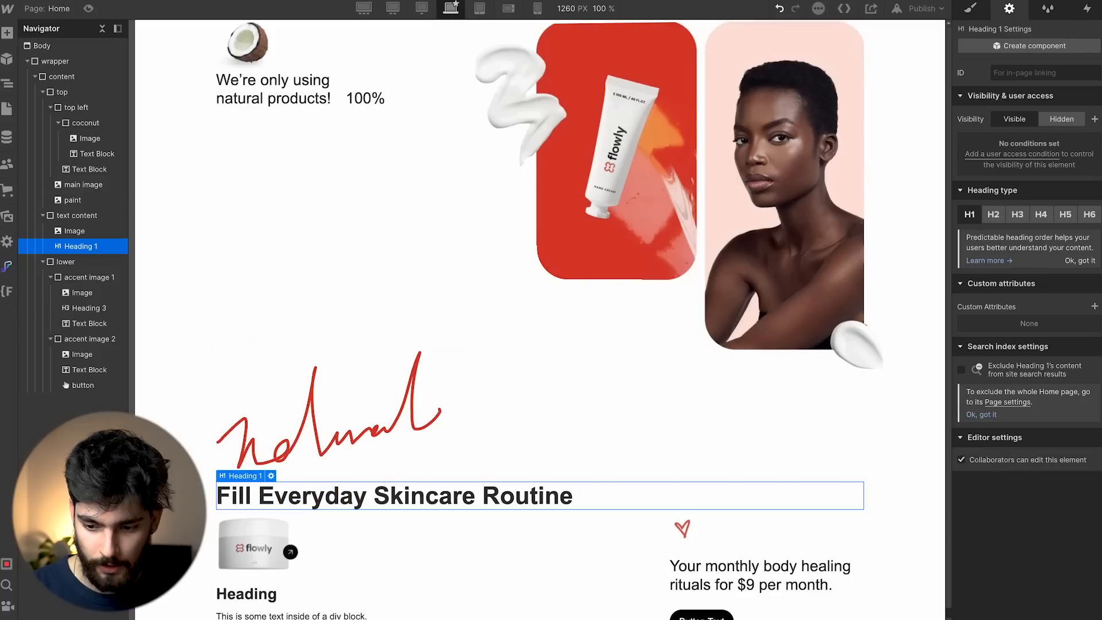
# Check the Figma headline's type settings.
pyautogui.click(976, 8)
pyautogui.click(666, 344)
pyautogui.click(381, 349)
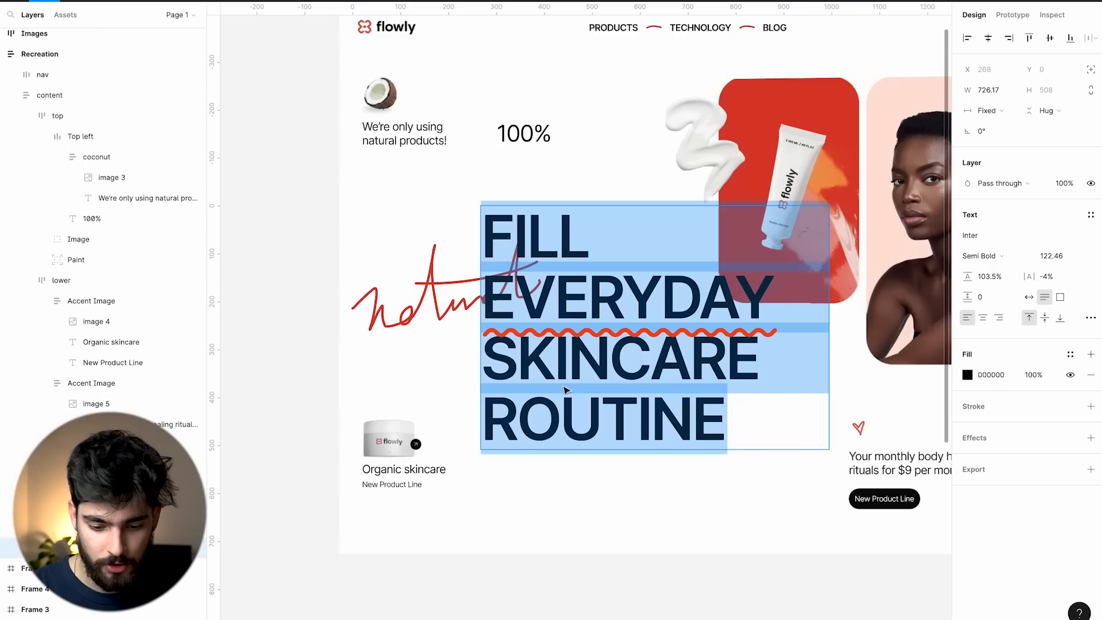
pyautogui.hscroll(3, 684, 362)
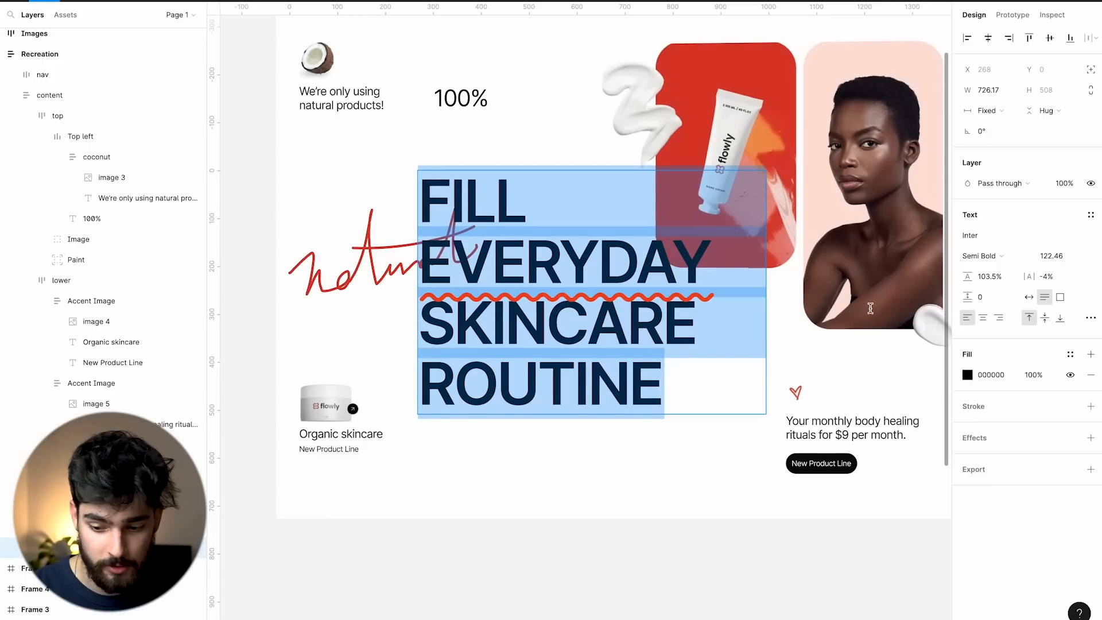
pyautogui.press('Escape')
pyautogui.click(1090, 319)
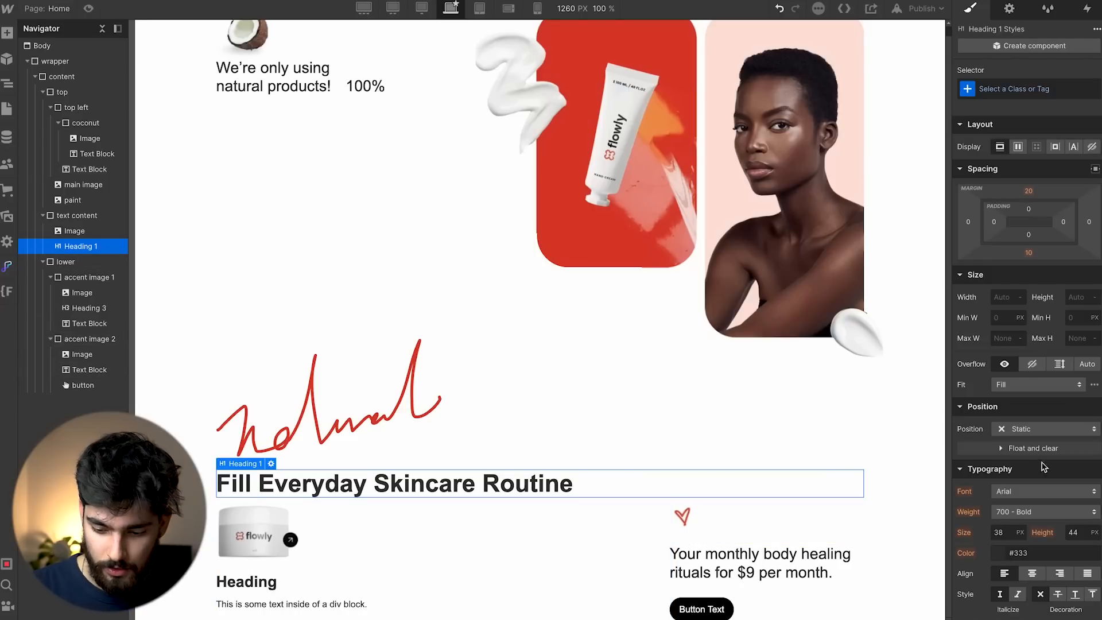
pyautogui.scroll(-3, 1044, 467)
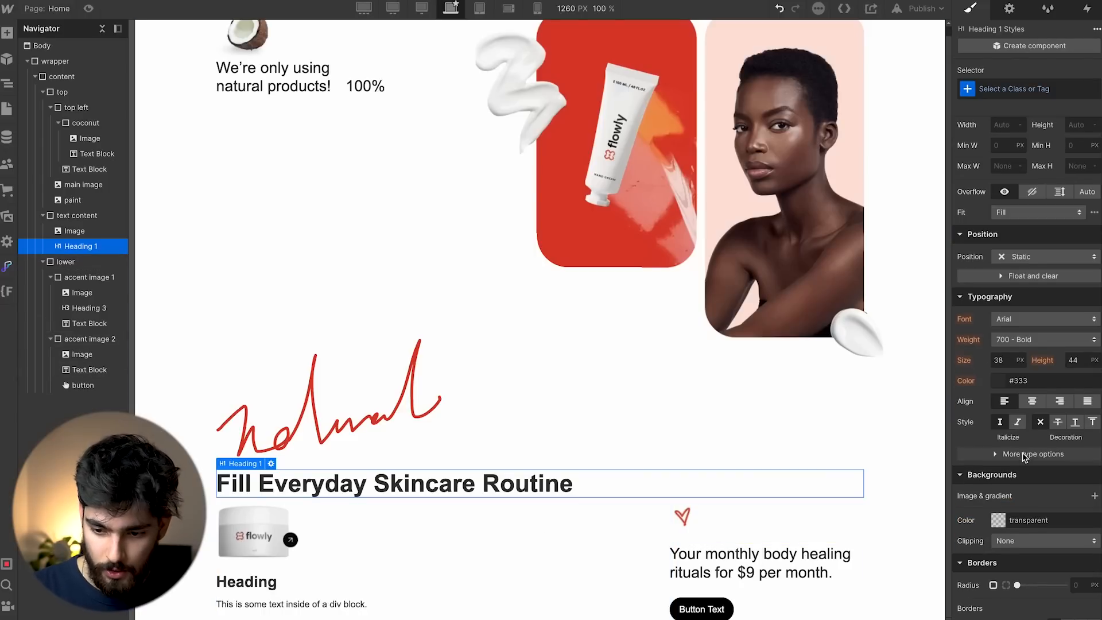
# Create a 'heading 1' class on the H1 and set its text to all caps.
pyautogui.click(1046, 89)
pyautogui.write('heading 1')
pyautogui.press('Return')
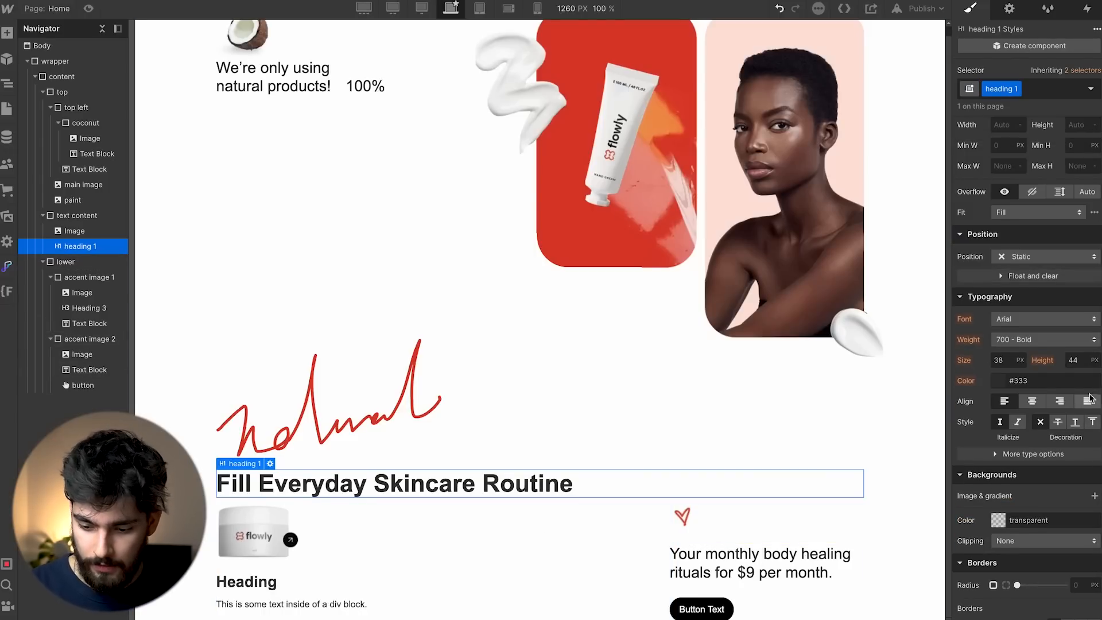
pyautogui.scroll(-1, 1070, 468)
pyautogui.click(1034, 397)
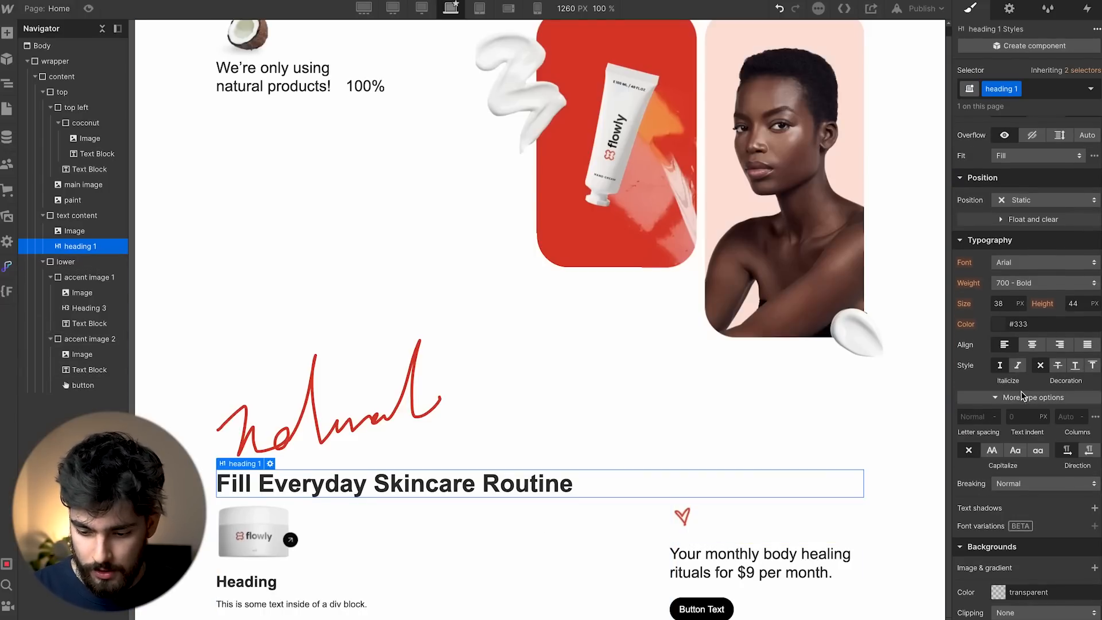
pyautogui.scroll(-2, 1011, 396)
pyautogui.click(994, 368)
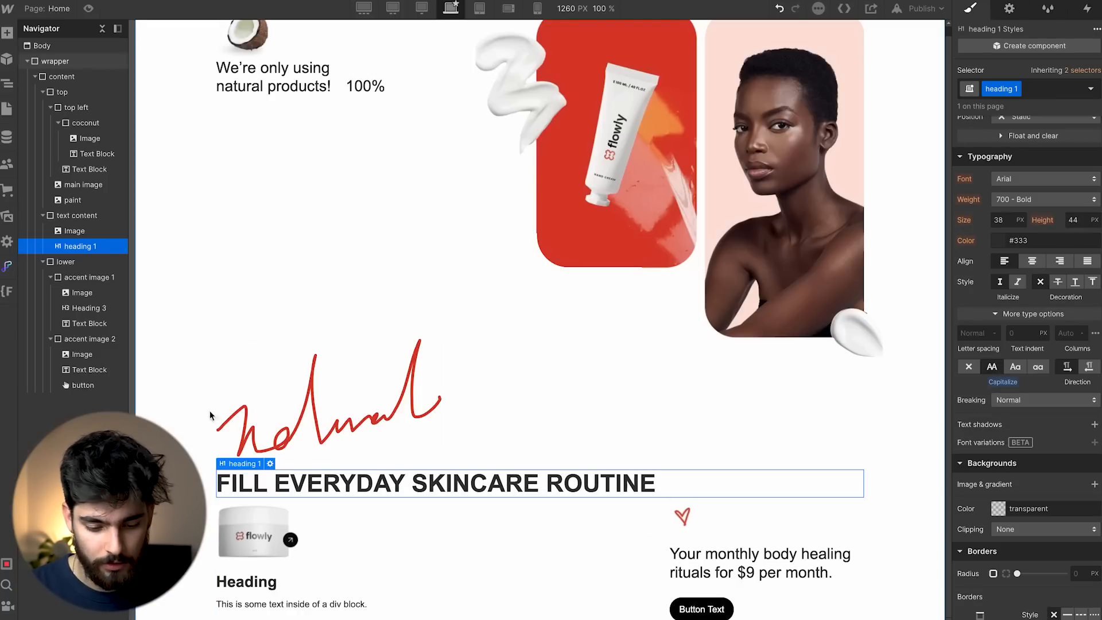
# Test-type into the uppercase heading, then delete the test letters and exit editing.
pyautogui.doubleClick(563, 484)
pyautogui.write('asdasd')
pyautogui.press('BackSpace')
pyautogui.press('BackSpace')
pyautogui.press('BackSpace')
pyautogui.press('BackSpace')
pyautogui.press('BackSpace')
pyautogui.press('BackSpace')
pyautogui.press('Escape')
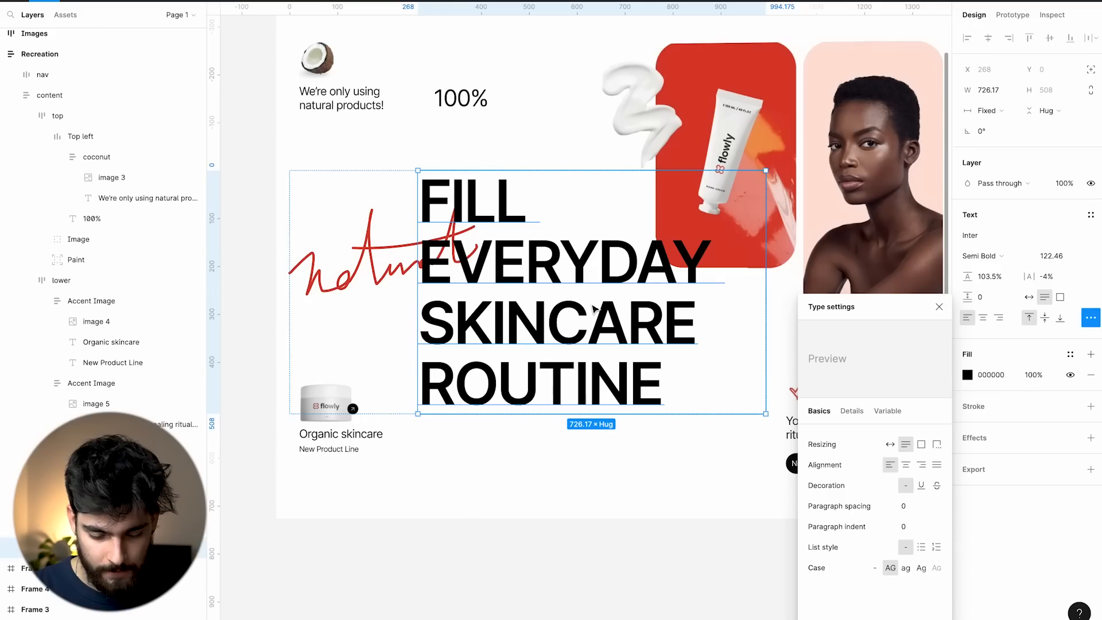
pyautogui.press('Escape')
pyautogui.scroll(-2, 475, 436)
pyautogui.press('Escape')
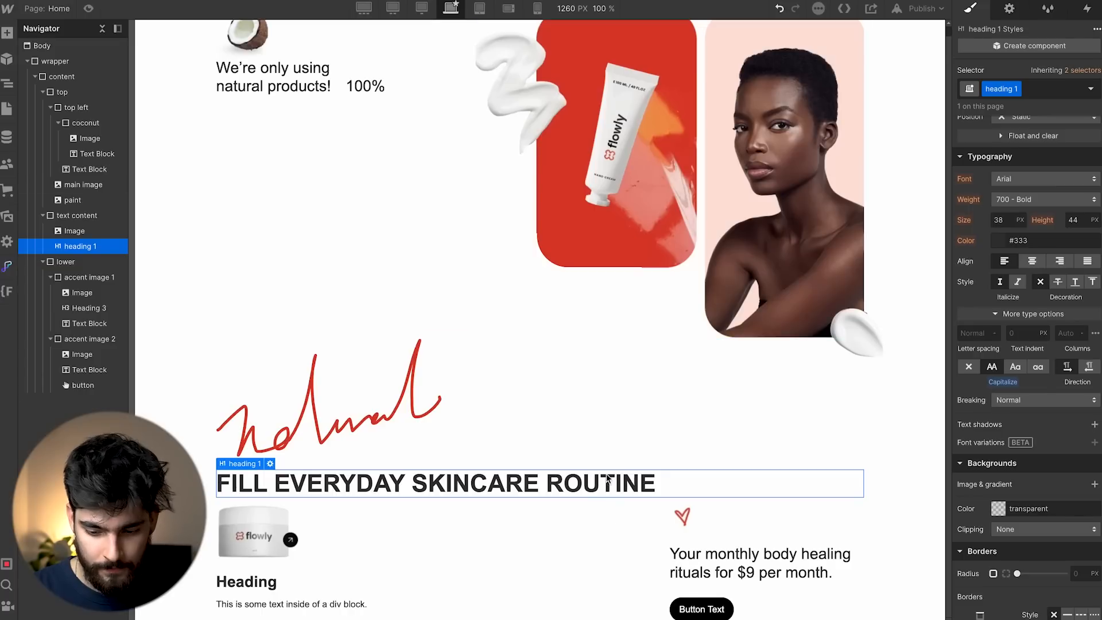
pyautogui.scroll(5, 1002, 266)
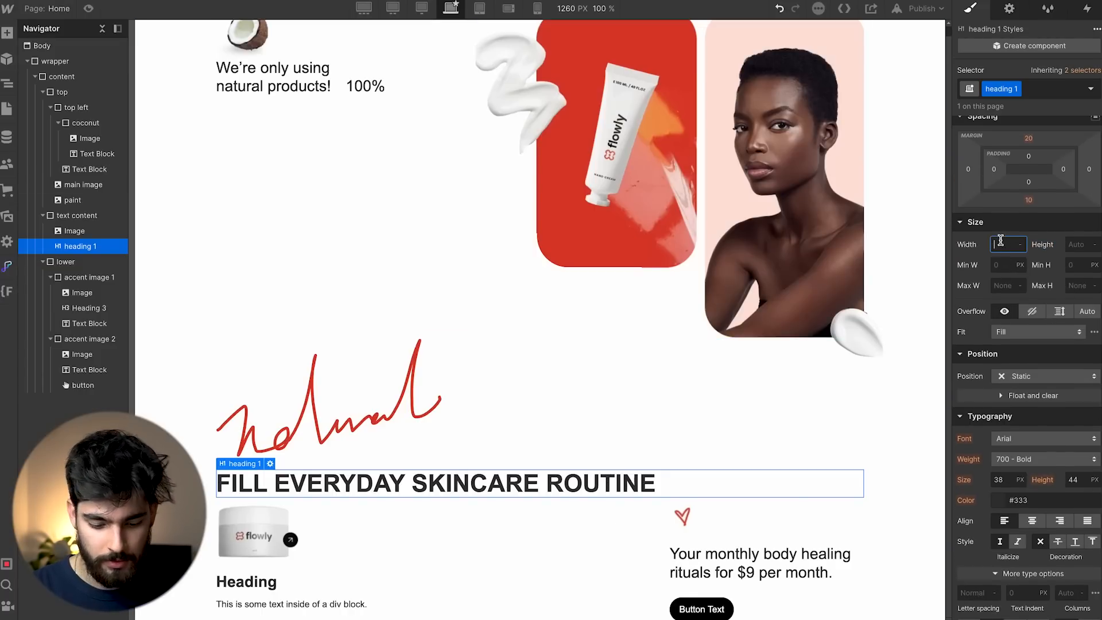
# Set the heading width to 70%.
pyautogui.write('%')
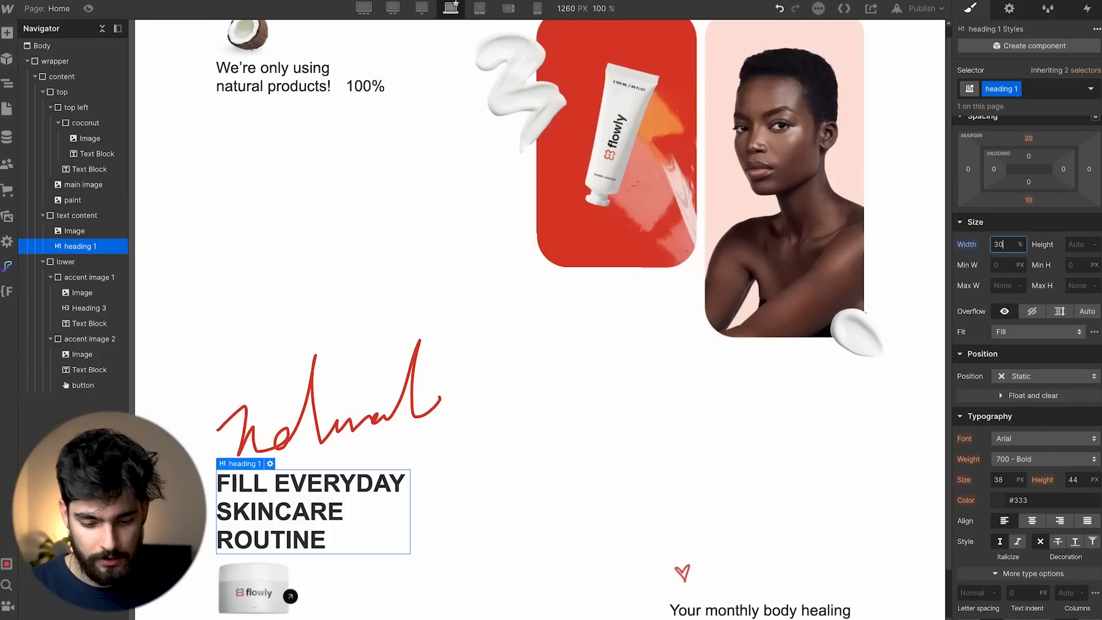
pyautogui.press('Return')
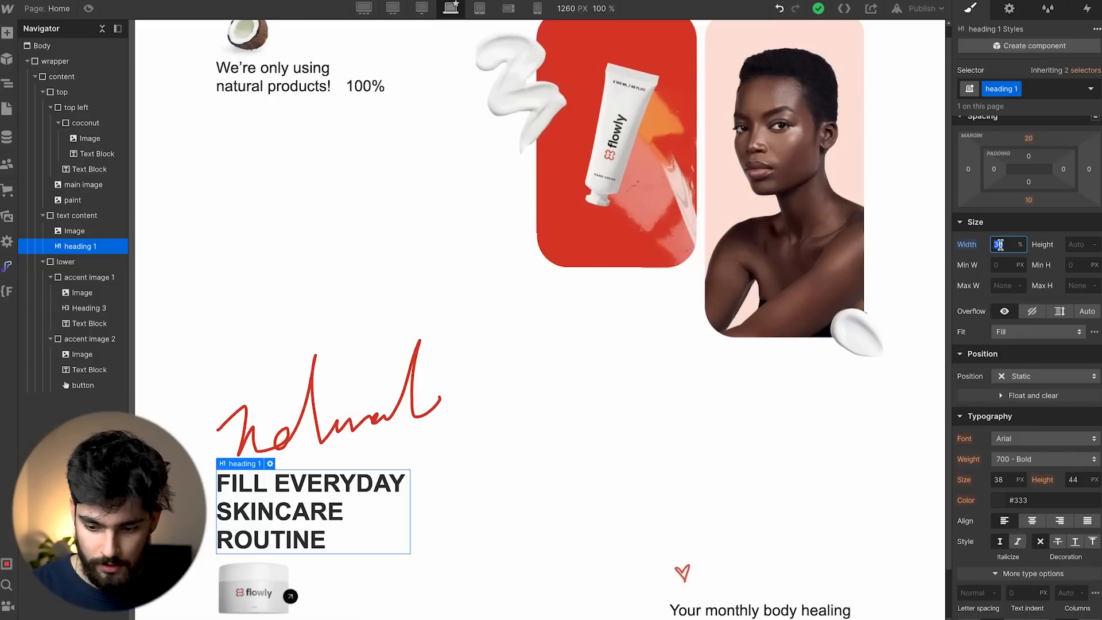
pyautogui.write('20')
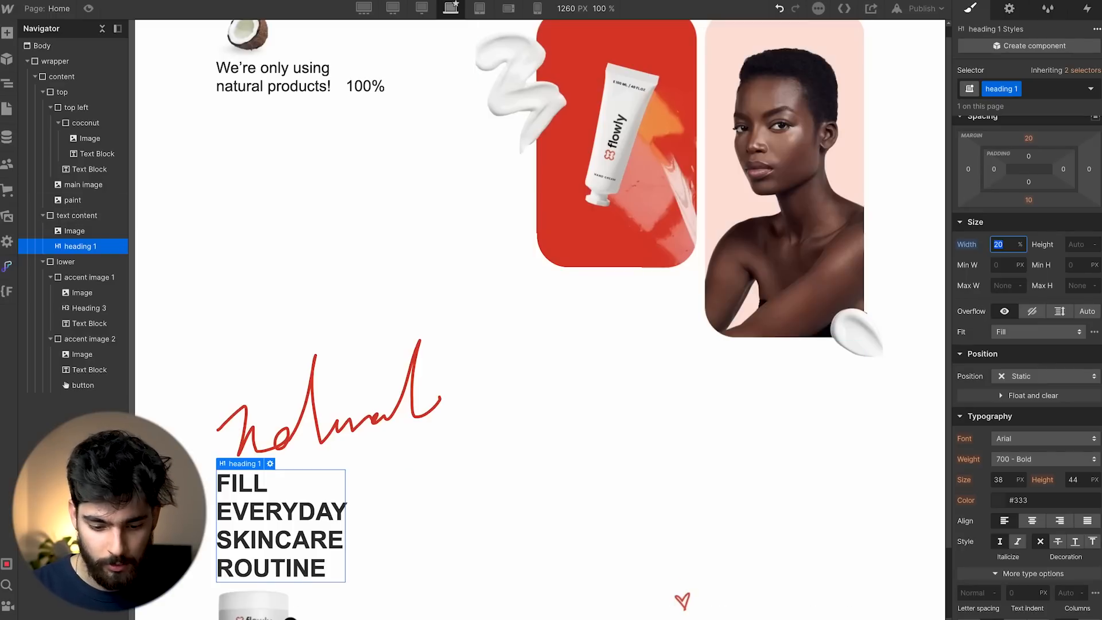
pyautogui.hotkey('shift', 'Up')
pyautogui.hotkey('shift', 'Up')
pyautogui.hotkey('shift', 'Up')
pyautogui.hotkey('shift', 'Up')
pyautogui.hotkey('shift', 'Up')
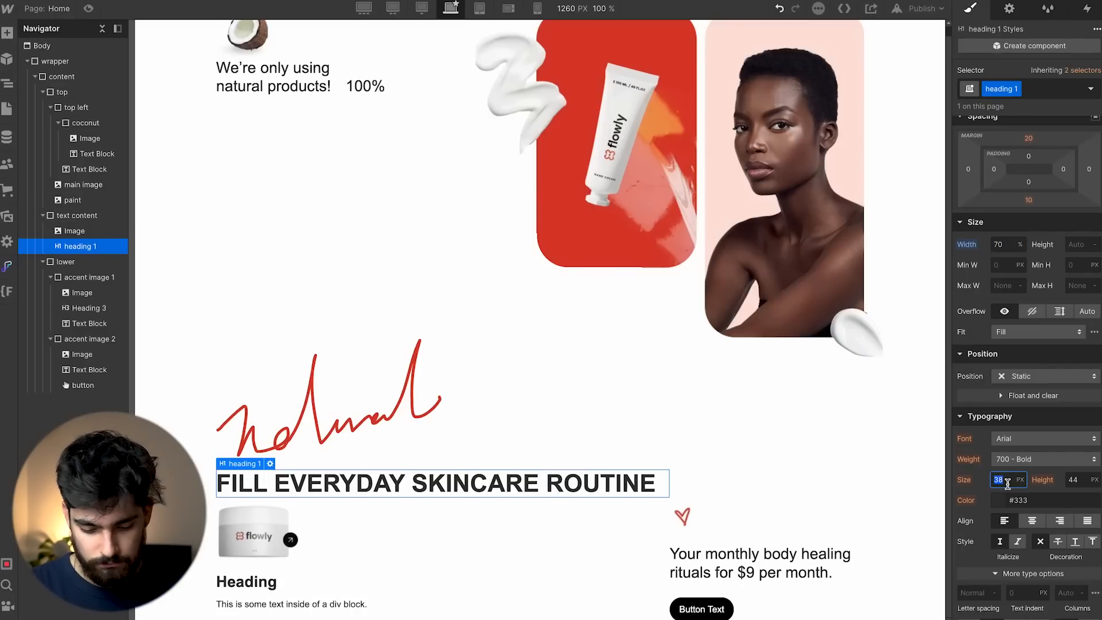
# Set the heading font size to 8 rem and line height to 1.2.
pyautogui.write('8rem')
pyautogui.press('Return')
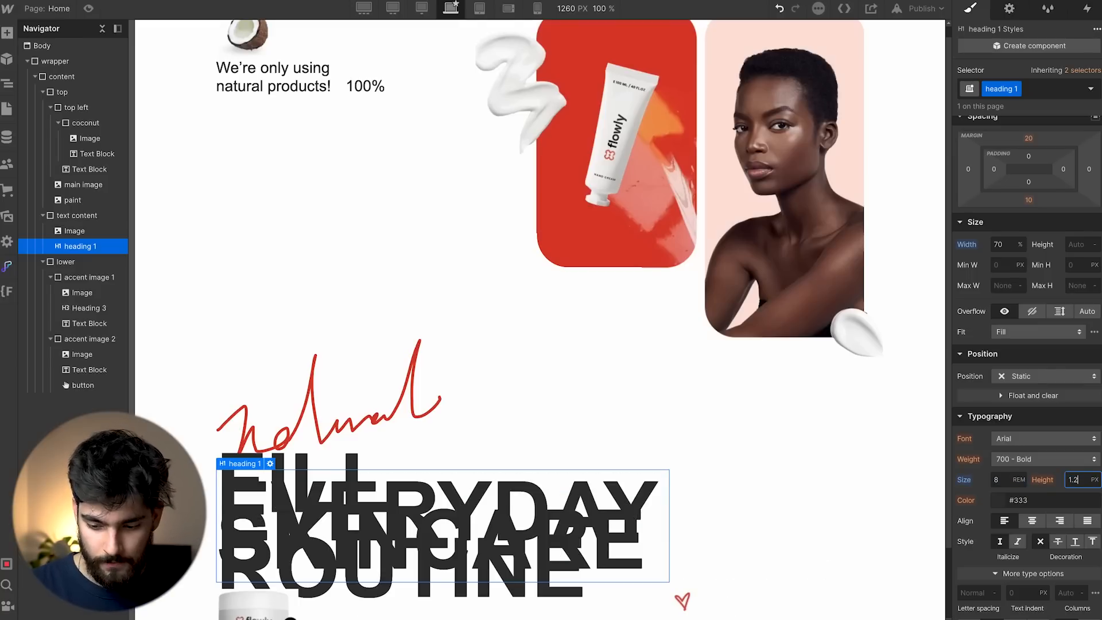
pyautogui.press('Return')
# Change the font size to 122/16 rem (7.625 rem) after checking the 122 px size in Figma.
pyautogui.scroll(-5, 591, 454)
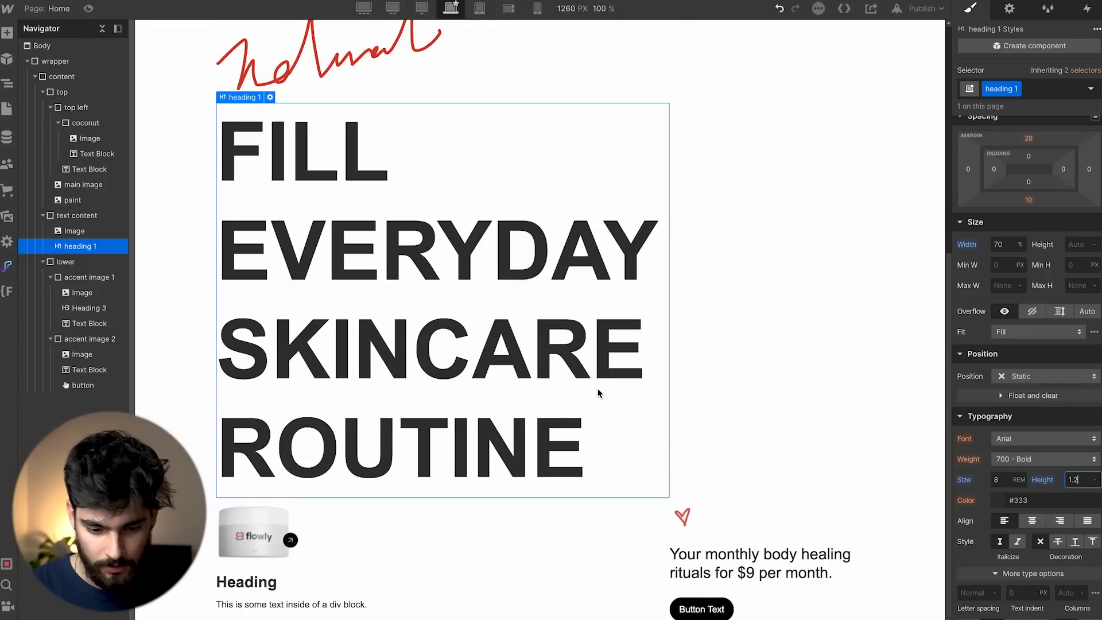
pyautogui.doubleClick(993, 480)
pyautogui.write('6')
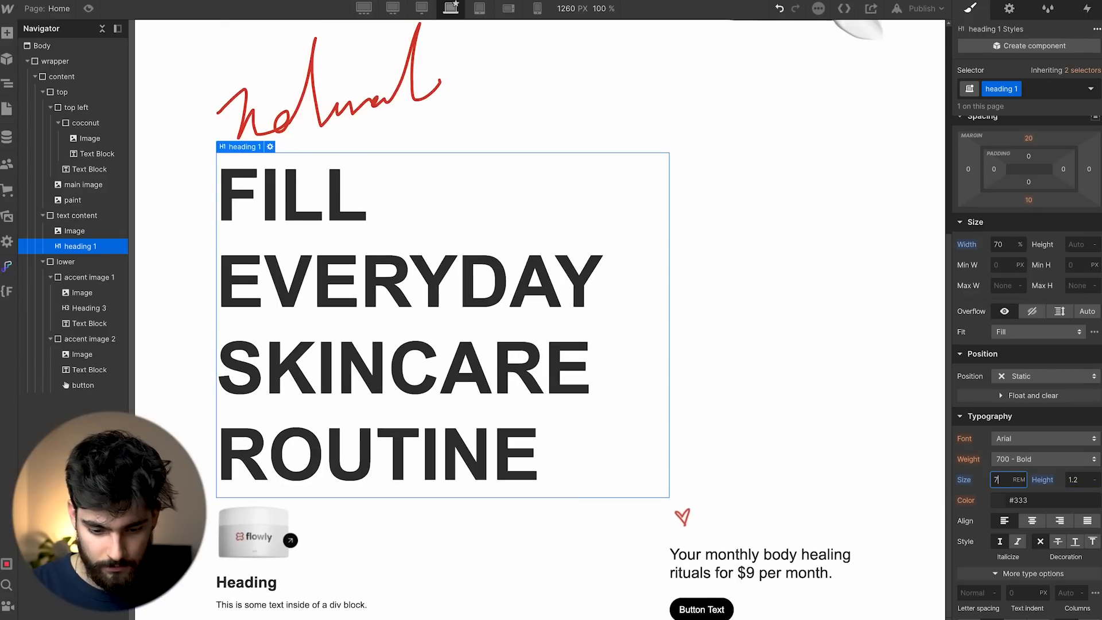
pyautogui.press('super+Tab')
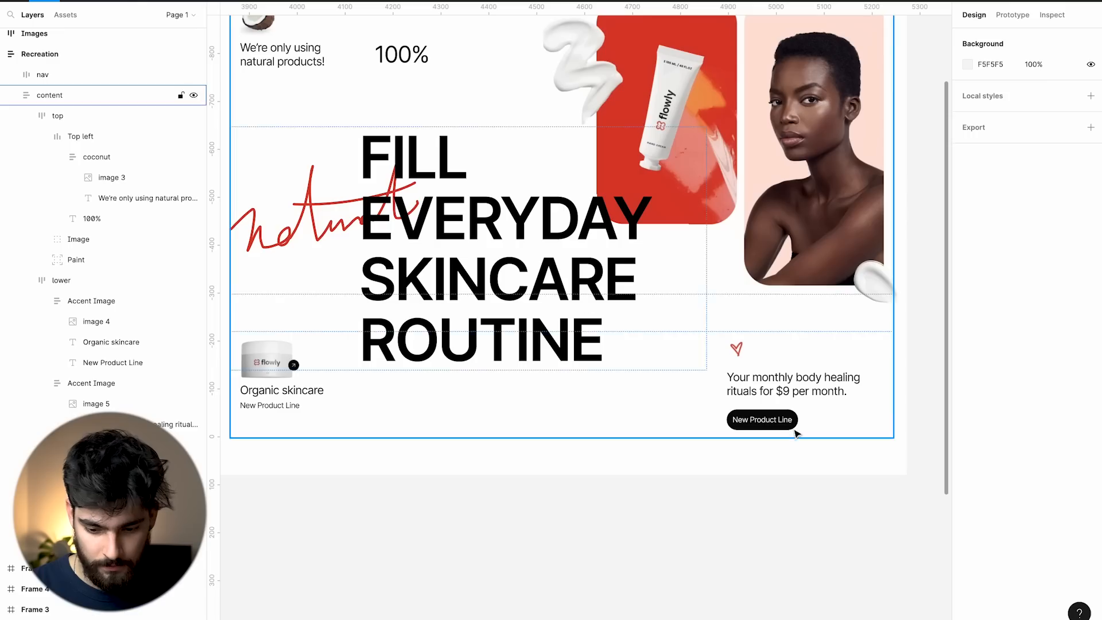
pyautogui.keyDown('super'); pyautogui.click(507, 250); pyautogui.keyUp('super')
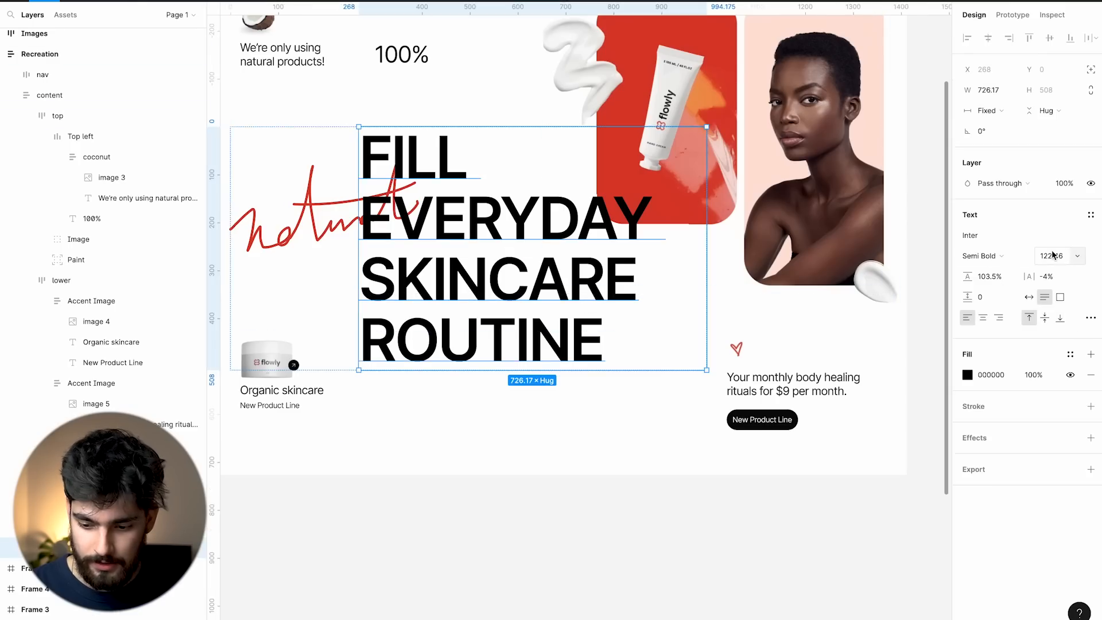
pyautogui.press('super+Tab')
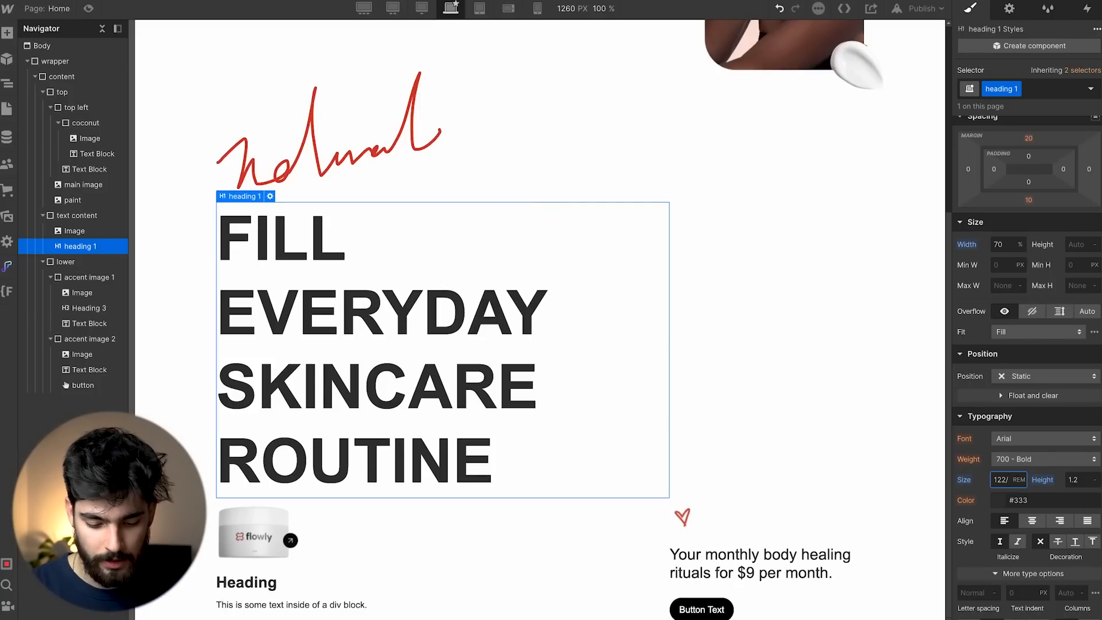
pyautogui.press('Return')
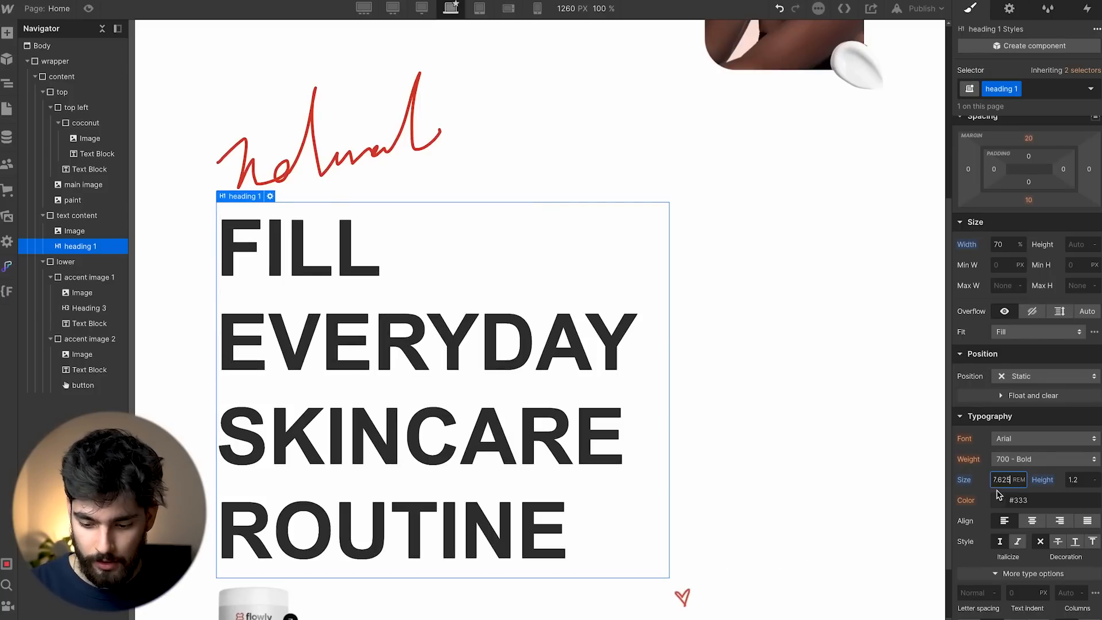
pyautogui.scroll(-2, 544, 318)
pyautogui.scroll(5, 554, 313)
pyautogui.scroll(-5, 494, 261)
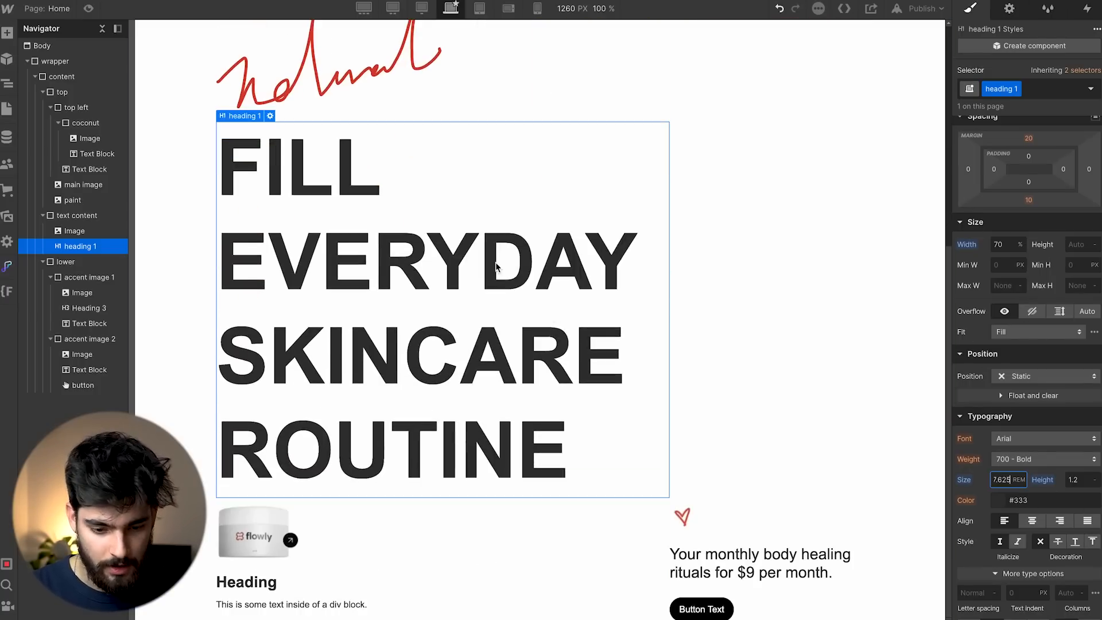
pyautogui.click(728, 157)
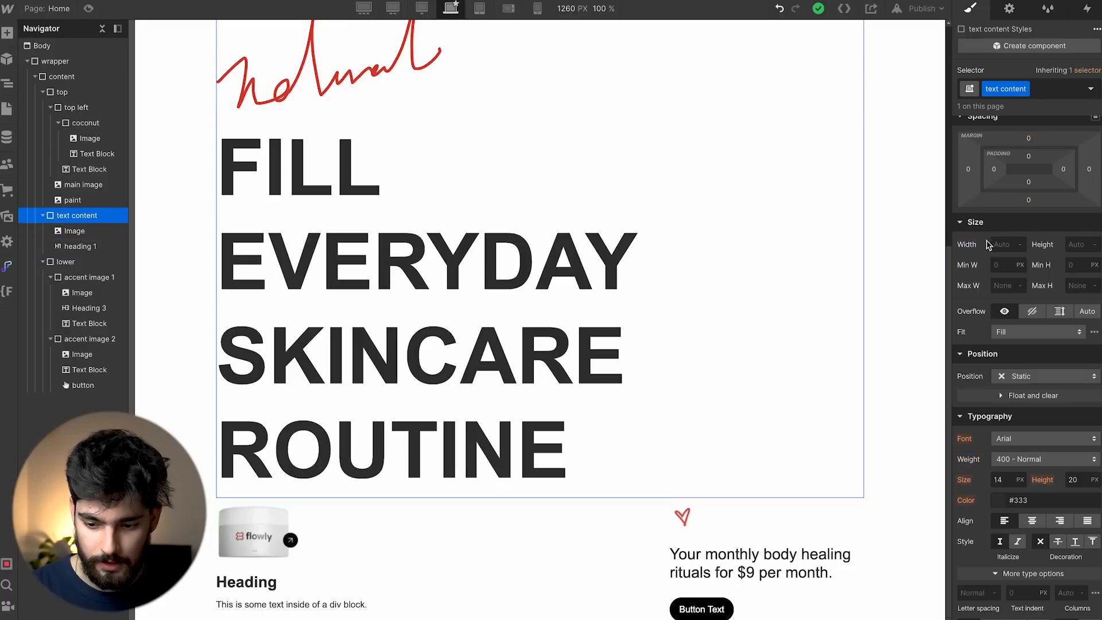
# Lay out the text content block's children side by side, aligned to the top.
pyautogui.click(1018, 146)
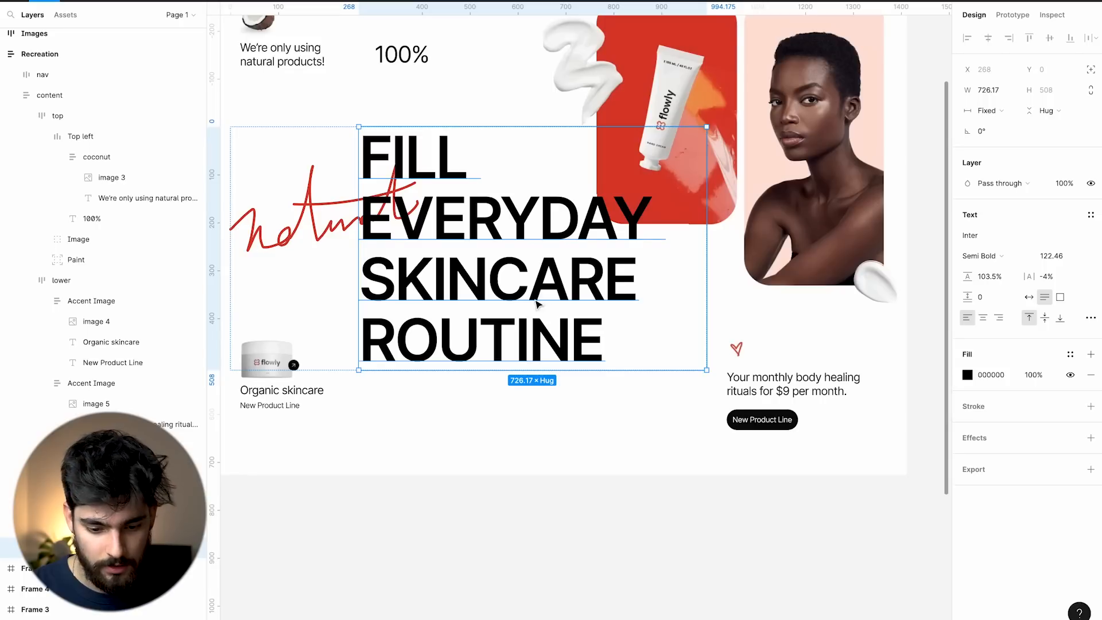
pyautogui.hscroll(-2, 551, 284)
pyautogui.click(366, 315)
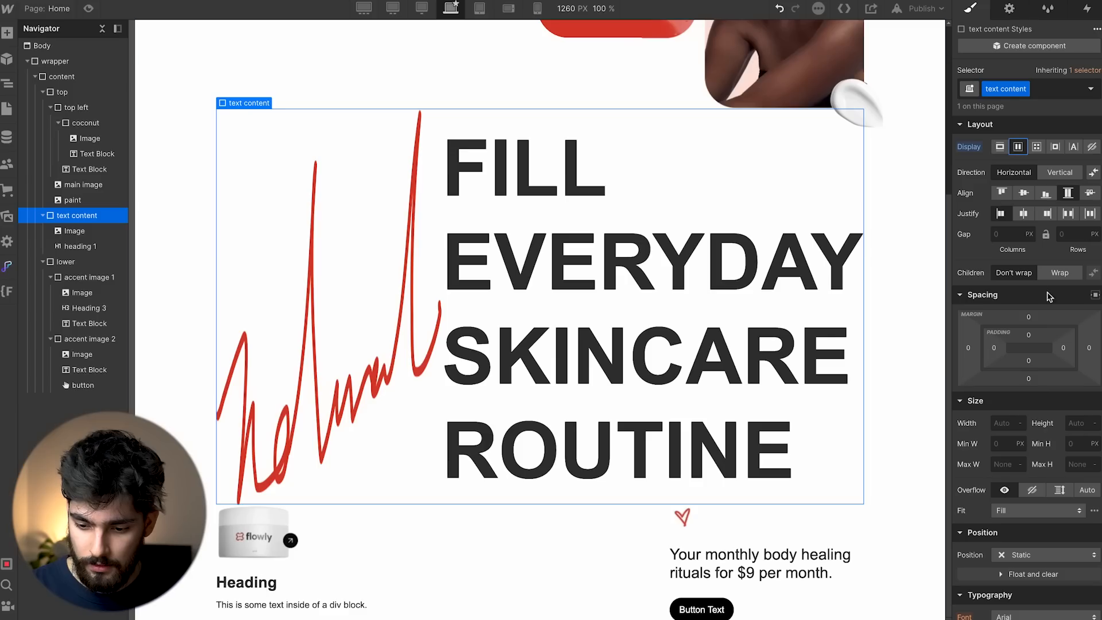
pyautogui.click(1002, 192)
# Give the script image a 'natural' class with a 5rem top margin.
pyautogui.click(338, 205)
pyautogui.click(990, 89)
pyautogui.write('natural')
pyautogui.press('Return')
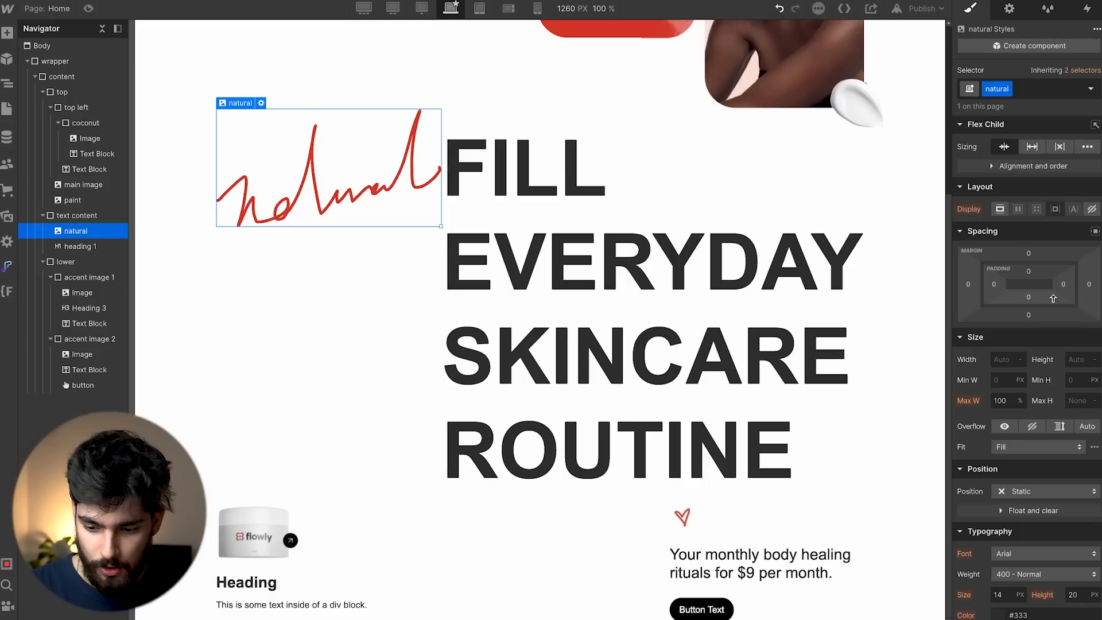
pyautogui.click(1029, 253)
pyautogui.write('5rem')
pyautogui.press('Return')
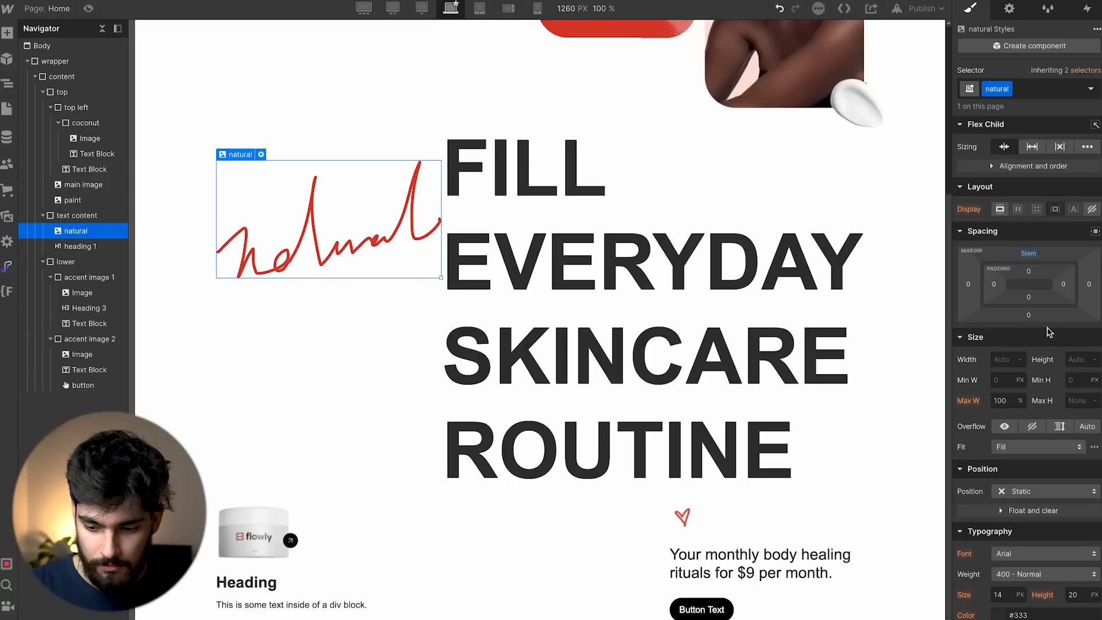
# Reduce the heading 1 font size to 6rem.
pyautogui.click(757, 264)
pyautogui.scroll(-2, 989, 523)
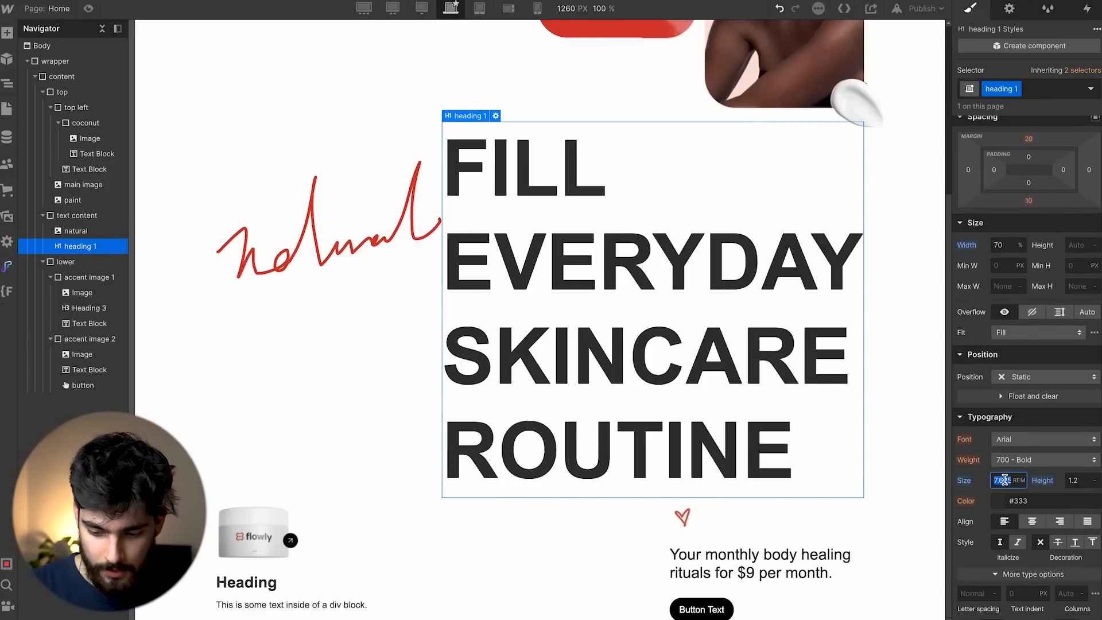
pyautogui.write('6')
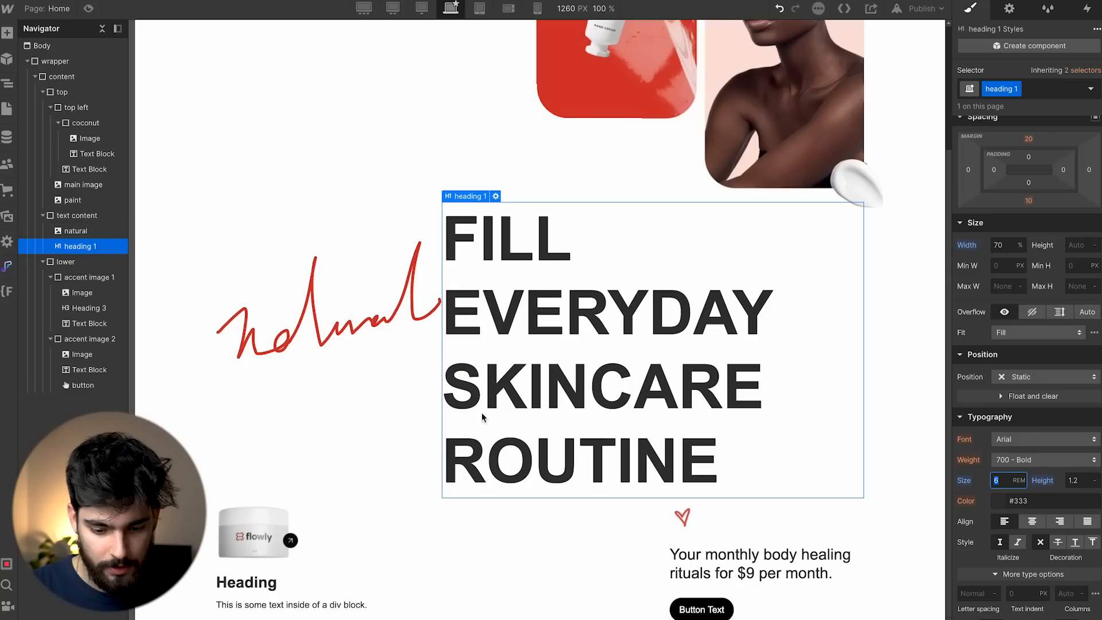
pyautogui.click(426, 381)
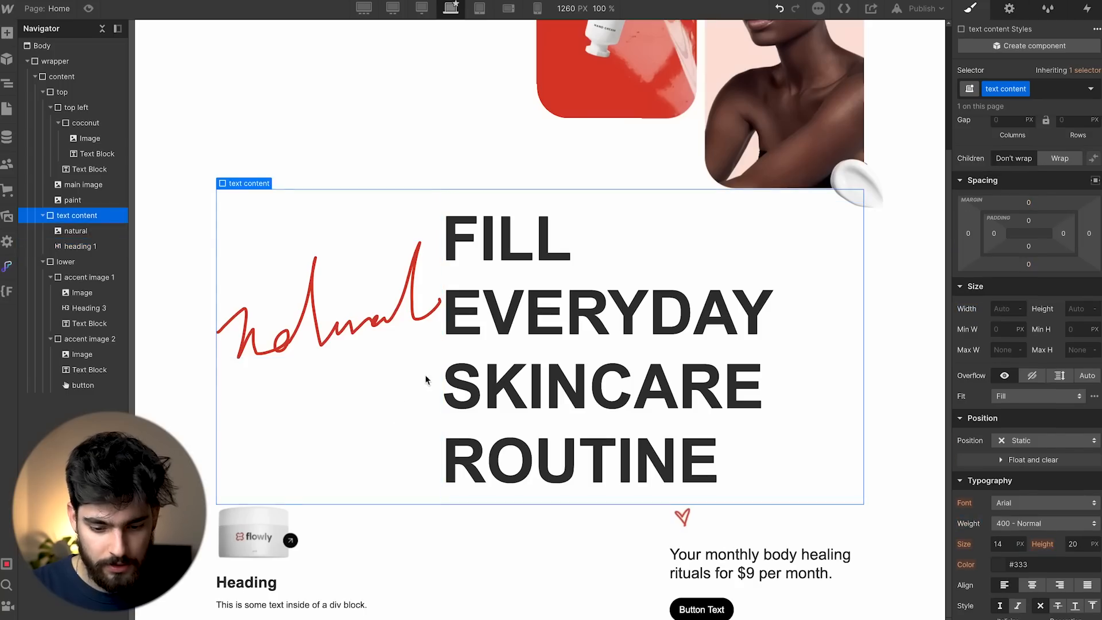
pyautogui.click(647, 355)
pyautogui.scroll(-3, 1044, 592)
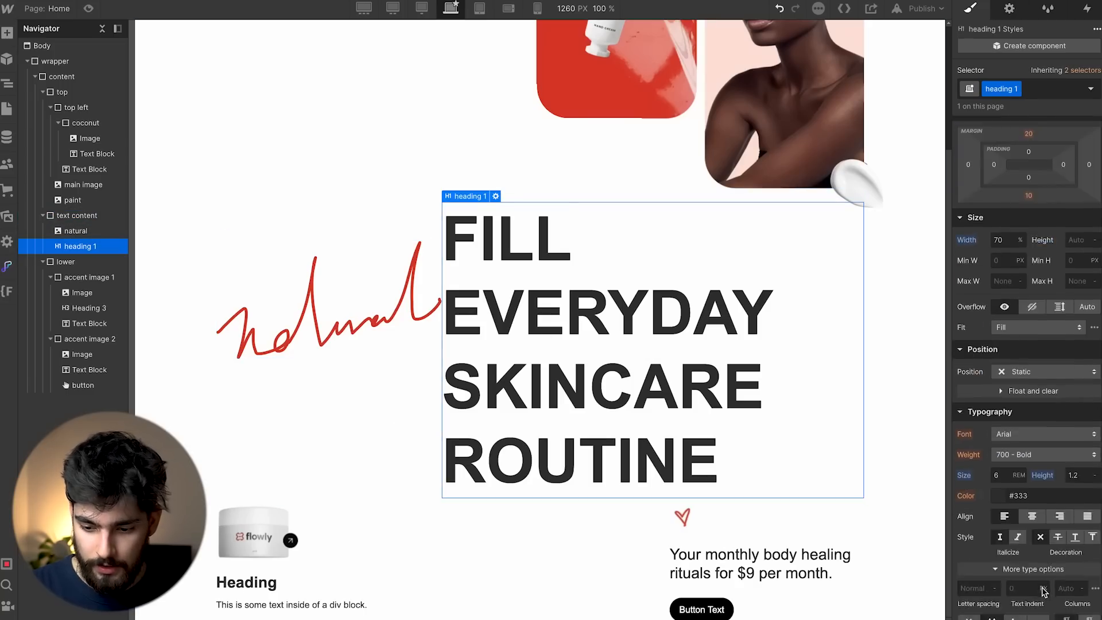
pyautogui.scroll(2, 1043, 591)
# Make the headline Relative and give it a negative left offset so it overlaps the script.
pyautogui.click(1033, 445)
pyautogui.click(1025, 459)
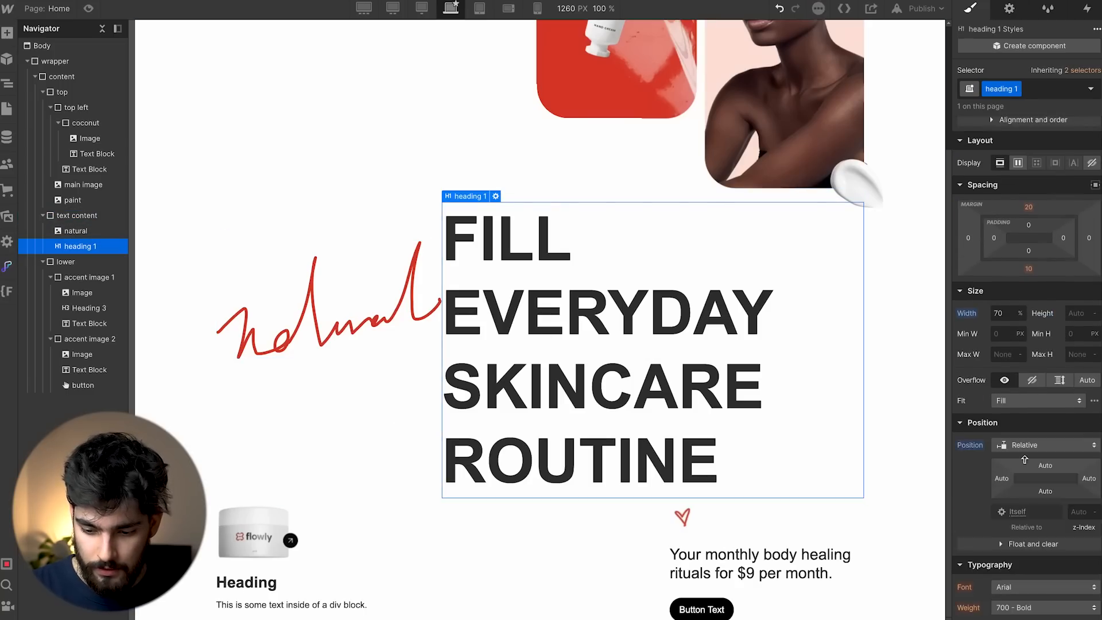
pyautogui.scroll(-4, 1025, 459)
pyautogui.moveTo(1003, 261); pyautogui.dragTo(910, 248)
pyautogui.click(304, 445)
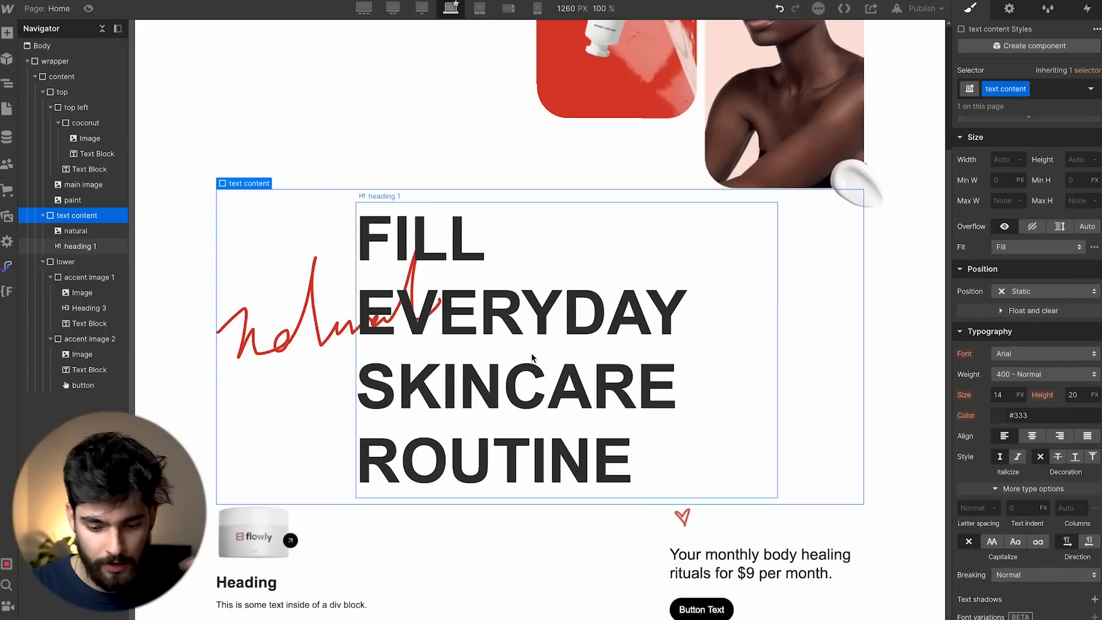
pyautogui.scroll(3, 780, 318)
pyautogui.scroll(-3, 779, 318)
pyautogui.scroll(3, 779, 315)
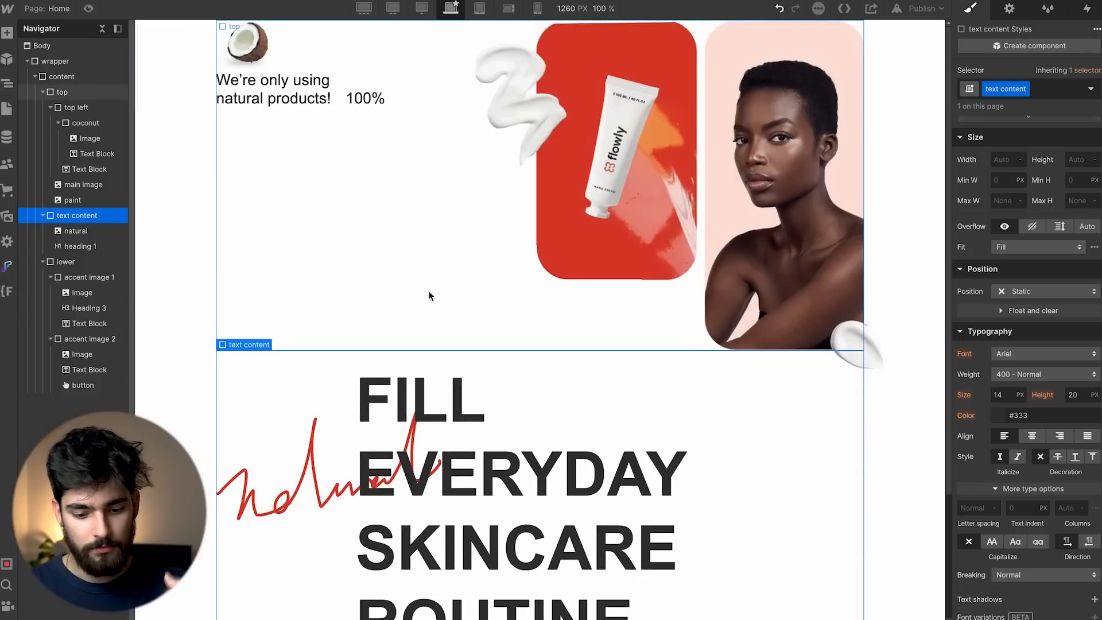
pyautogui.scroll(-3, 429, 293)
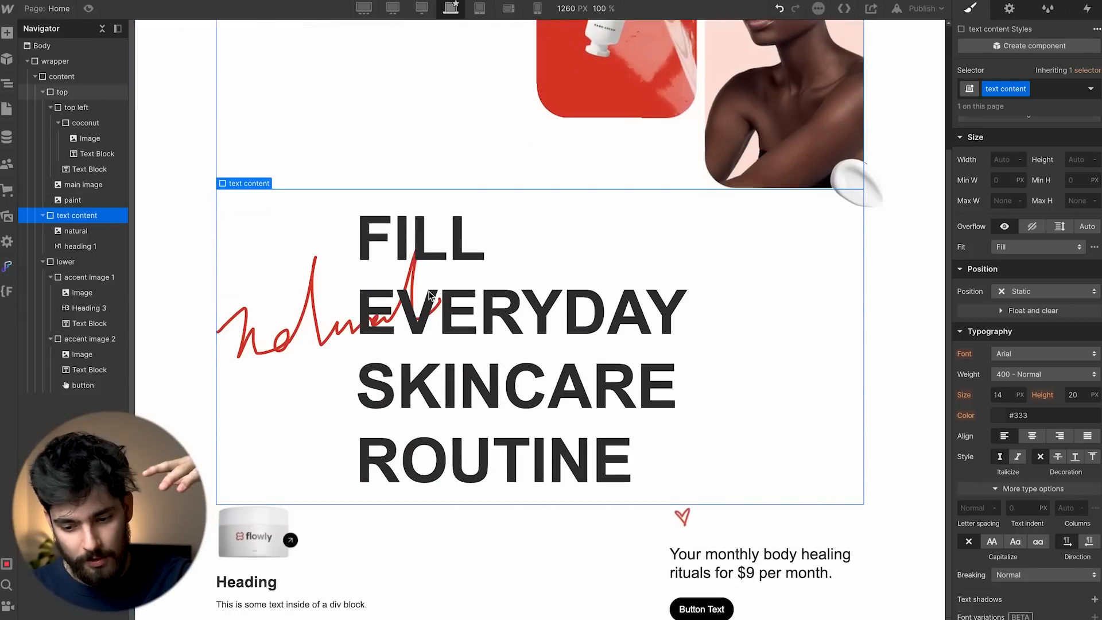
pyautogui.scroll(3, 429, 294)
pyautogui.scroll(1, 429, 294)
pyautogui.scroll(-2, 429, 294)
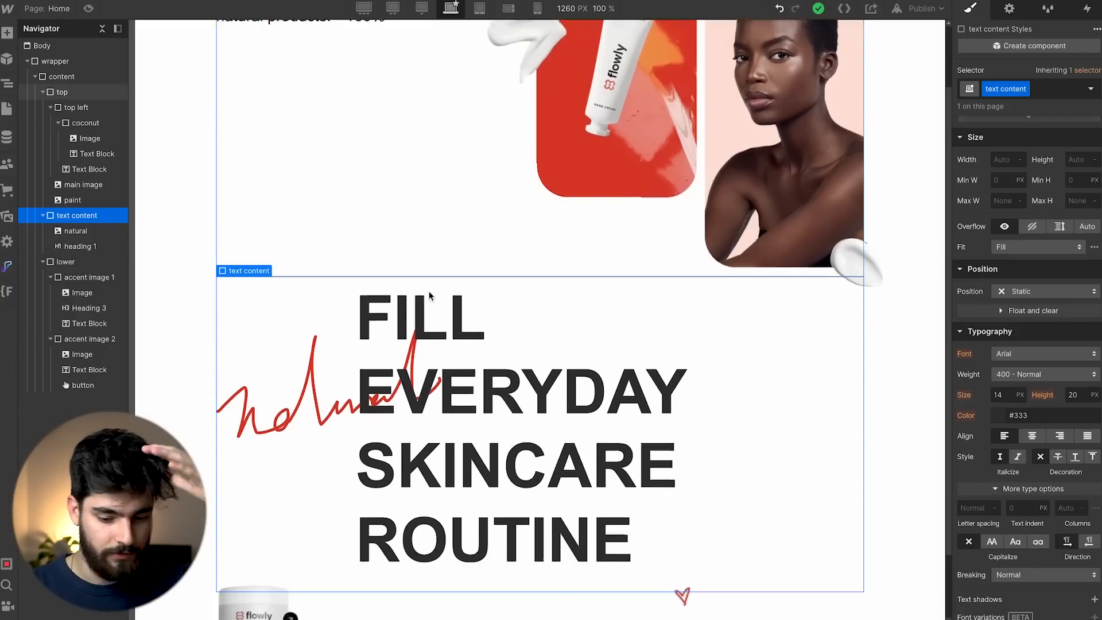
pyautogui.scroll(-2, 429, 291)
pyautogui.scroll(3, 616, 348)
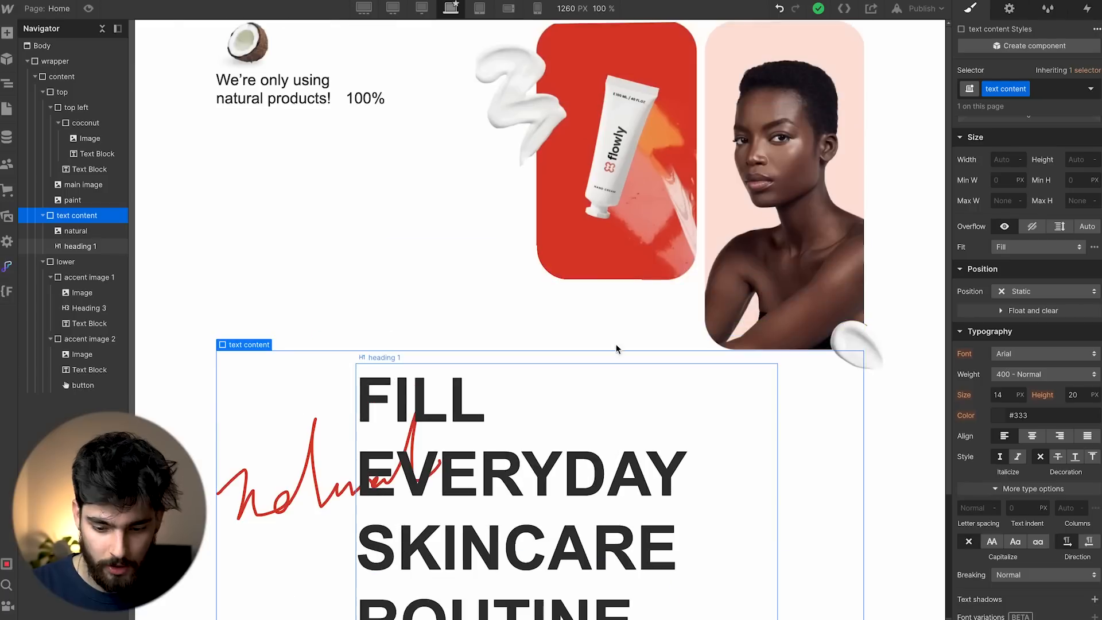
pyautogui.scroll(1, 972, 291)
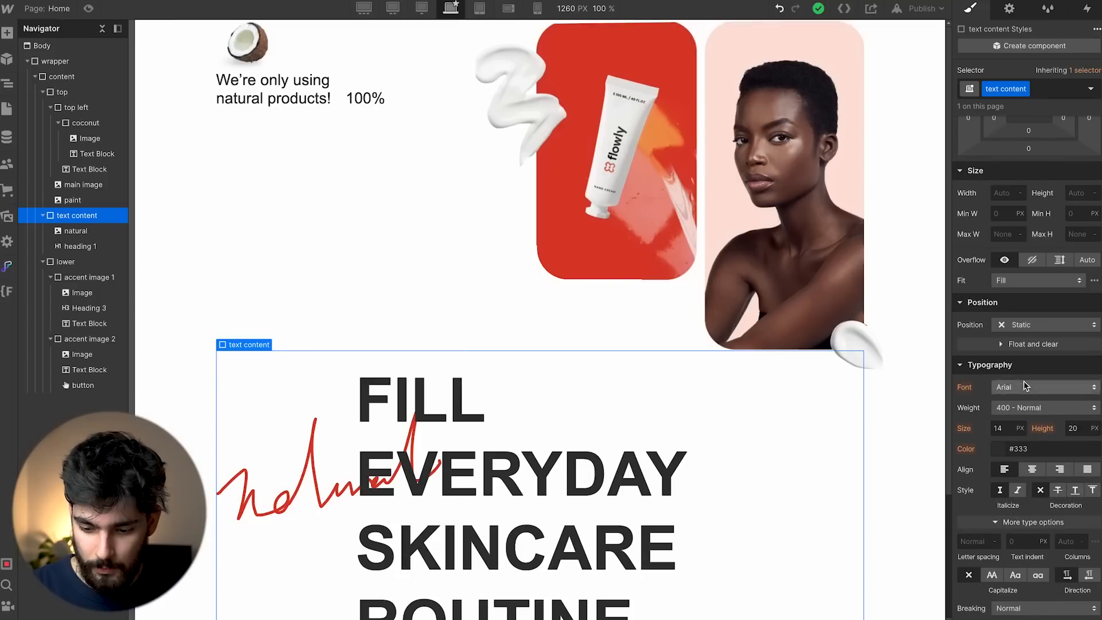
# Set the text content block to Position Absolute and narrow heading 1 to 60% width.
pyautogui.click(1042, 325)
pyautogui.click(1048, 361)
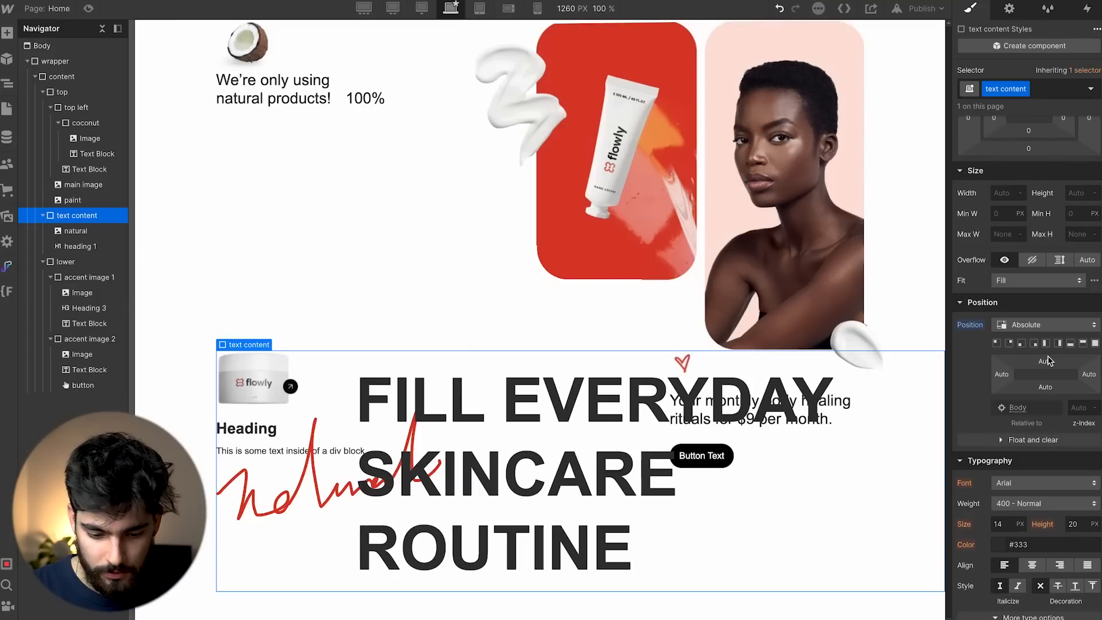
pyautogui.moveTo(1048, 366); pyautogui.dragTo(1056, 208)
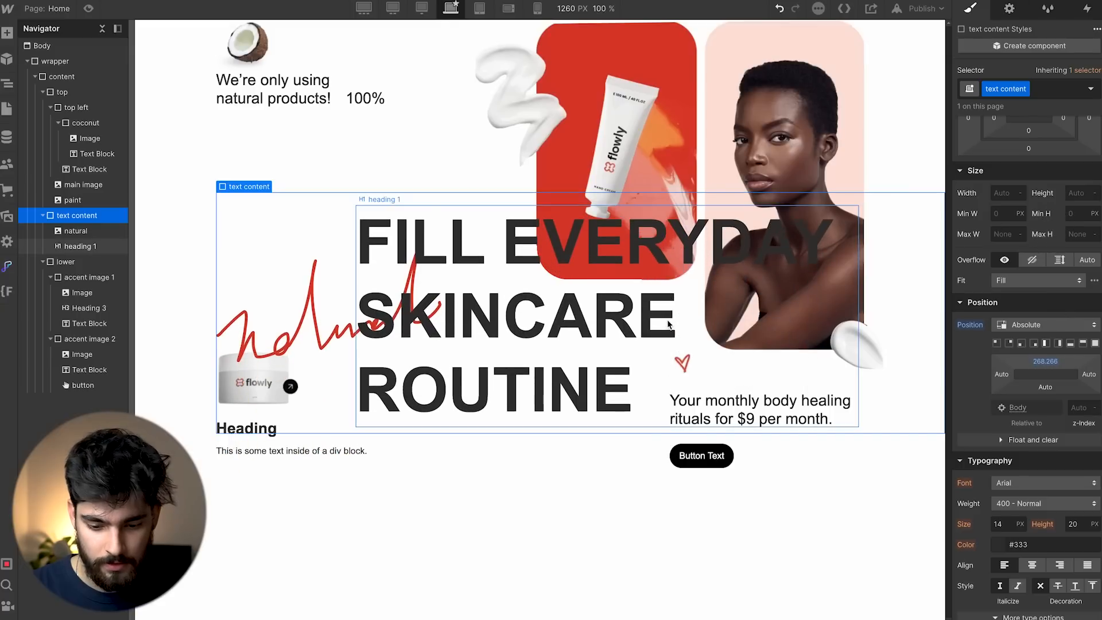
pyautogui.click(668, 325)
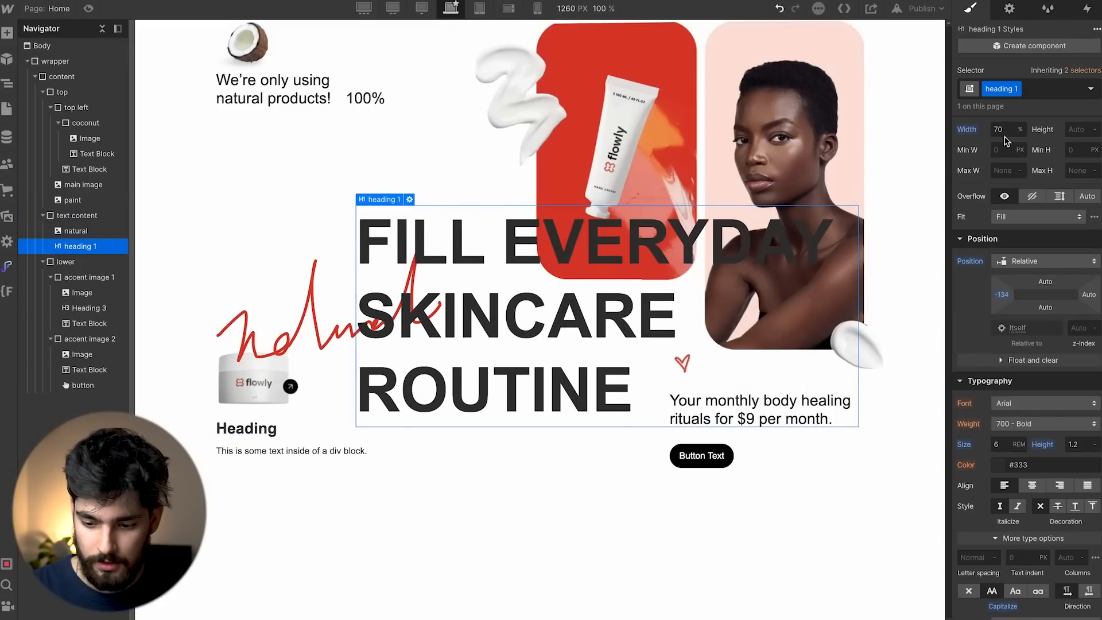
pyautogui.write('60')
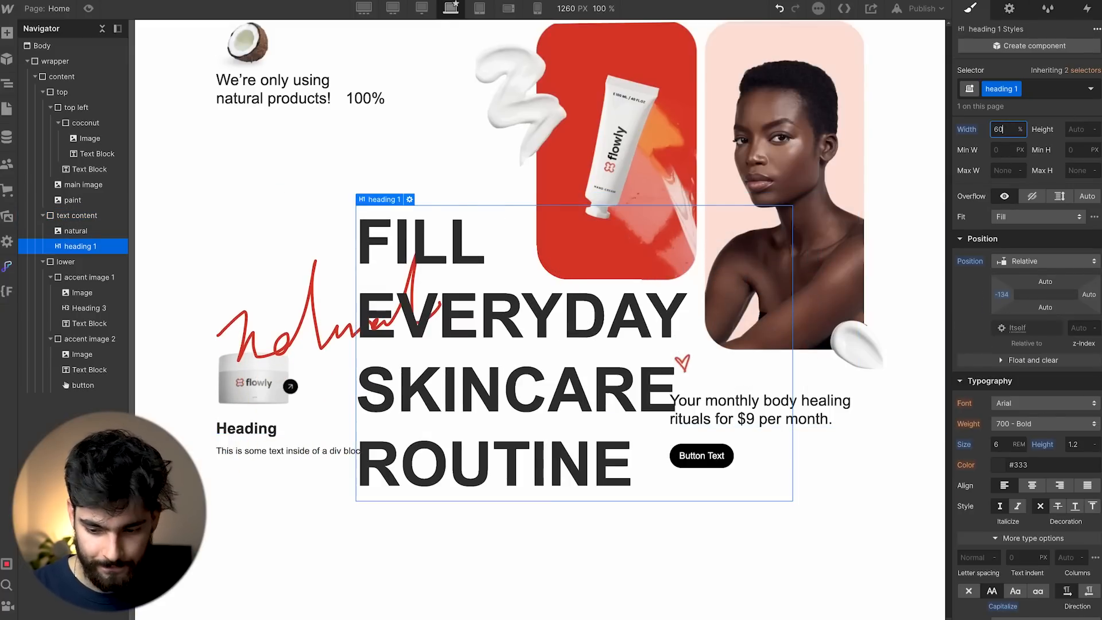
# Reset the text content block's top offset to auto and make the content section Position Relative.
pyautogui.click(882, 252)
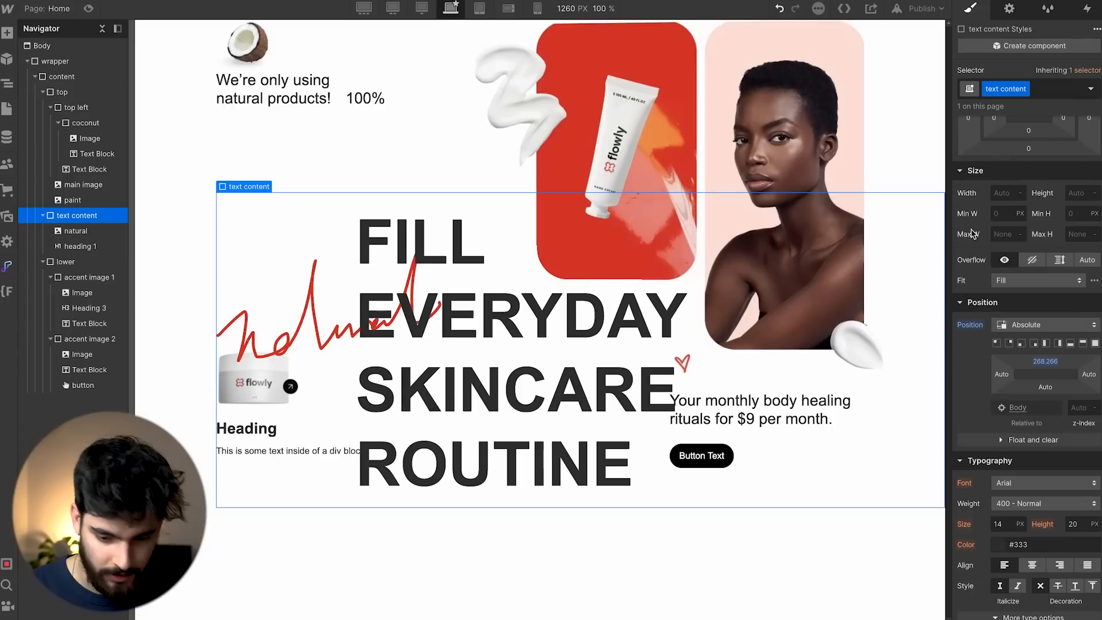
pyautogui.moveTo(1044, 366); pyautogui.dragTo(1042, 310)
pyautogui.click(1039, 367)
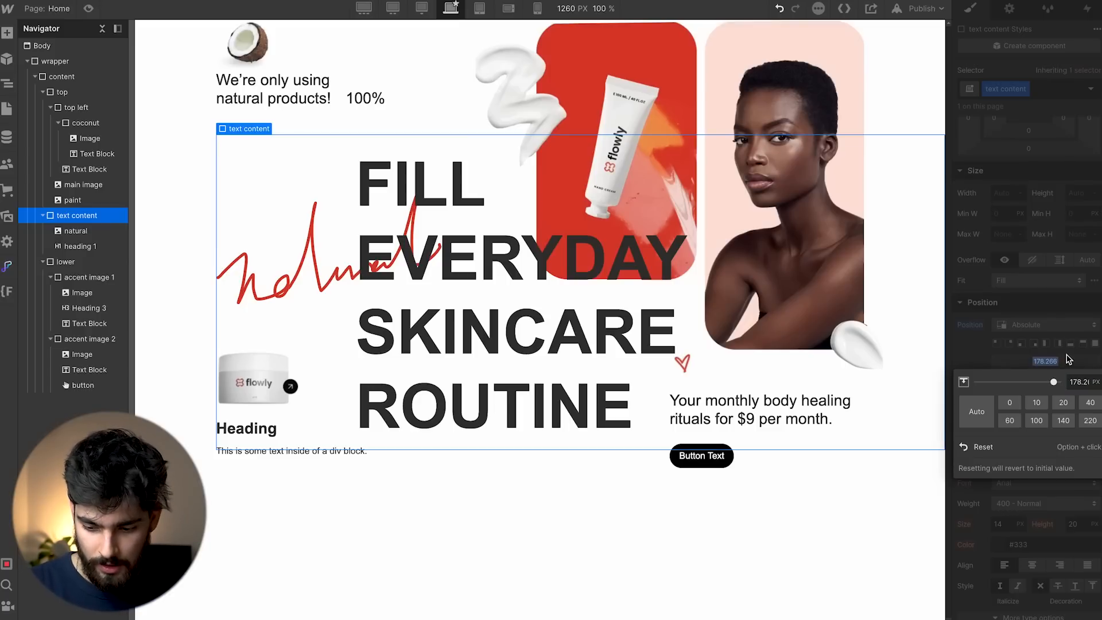
pyautogui.keyDown('alt'); pyautogui.click(1045, 361); pyautogui.keyUp('alt')
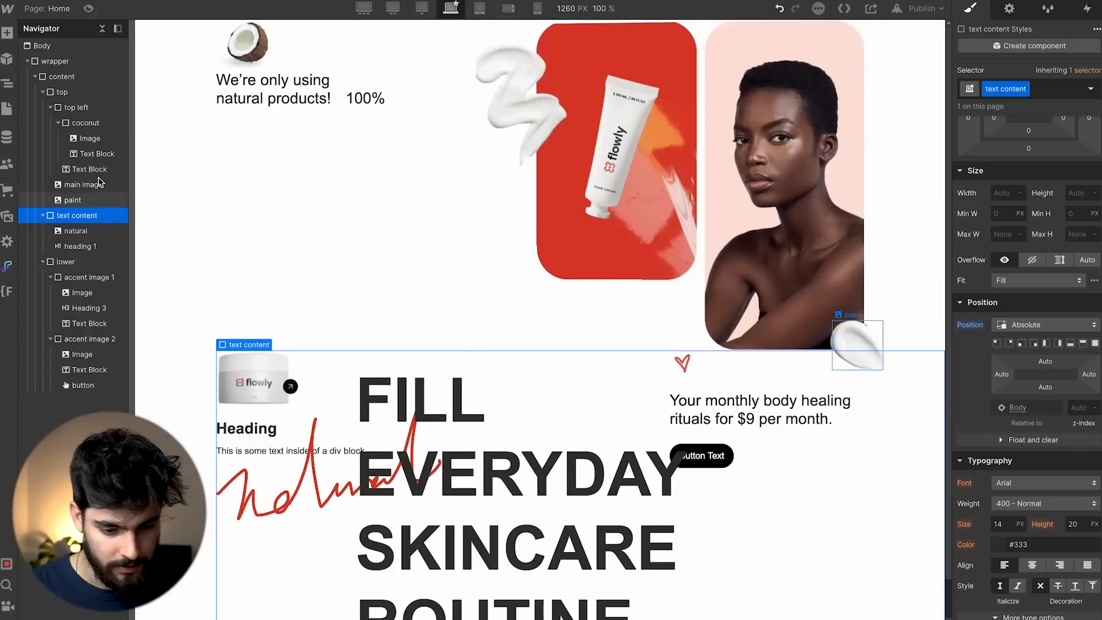
pyautogui.click(43, 92)
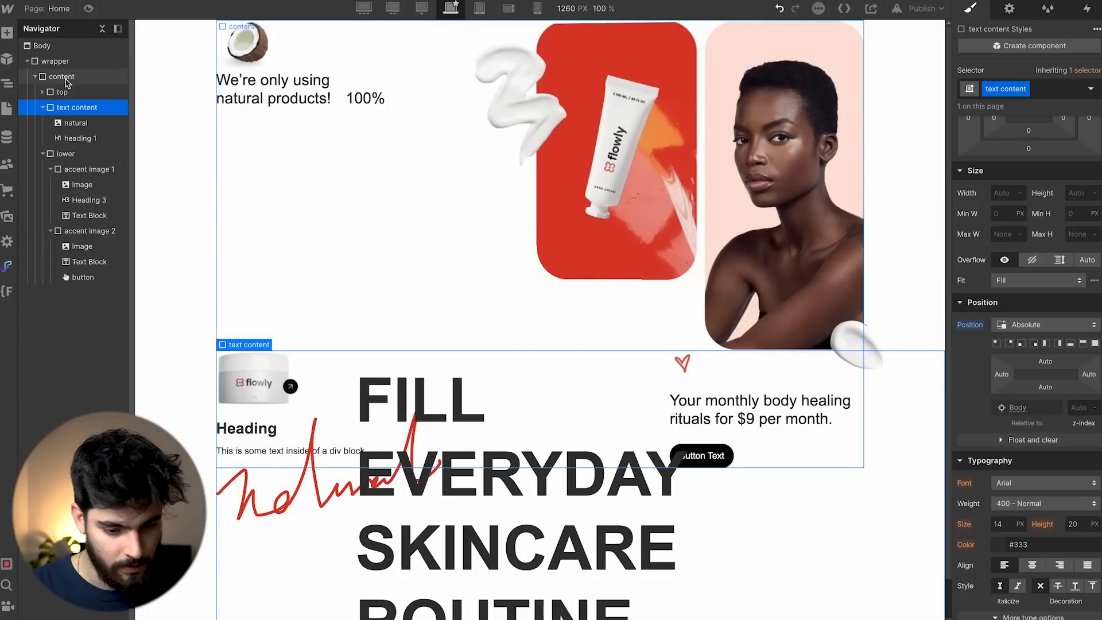
pyautogui.click(64, 78)
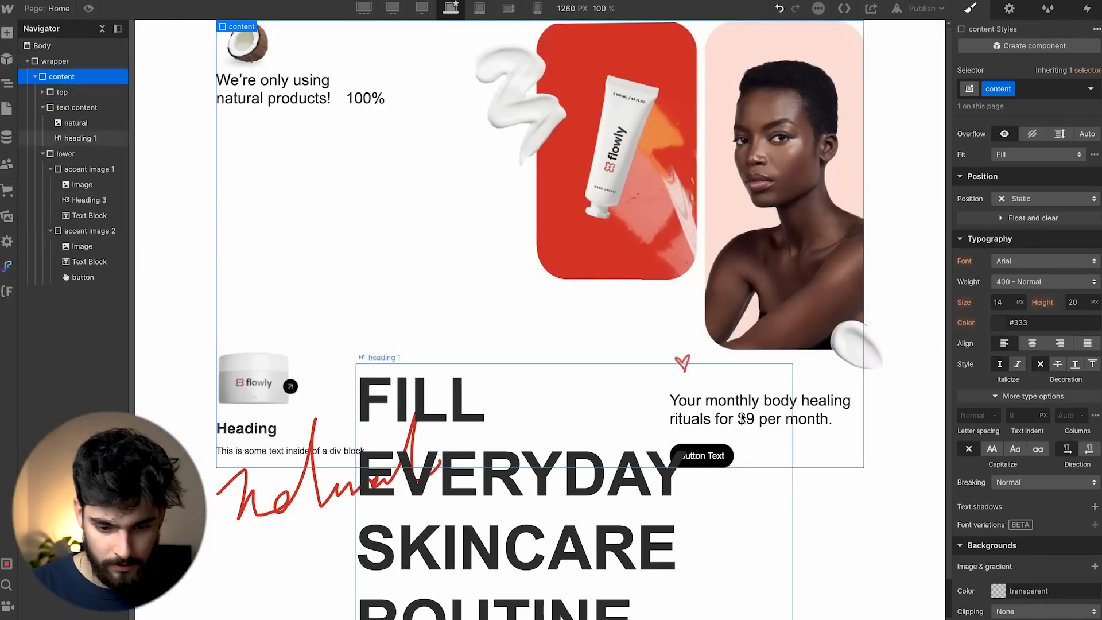
pyautogui.click(1040, 199)
pyautogui.click(1028, 214)
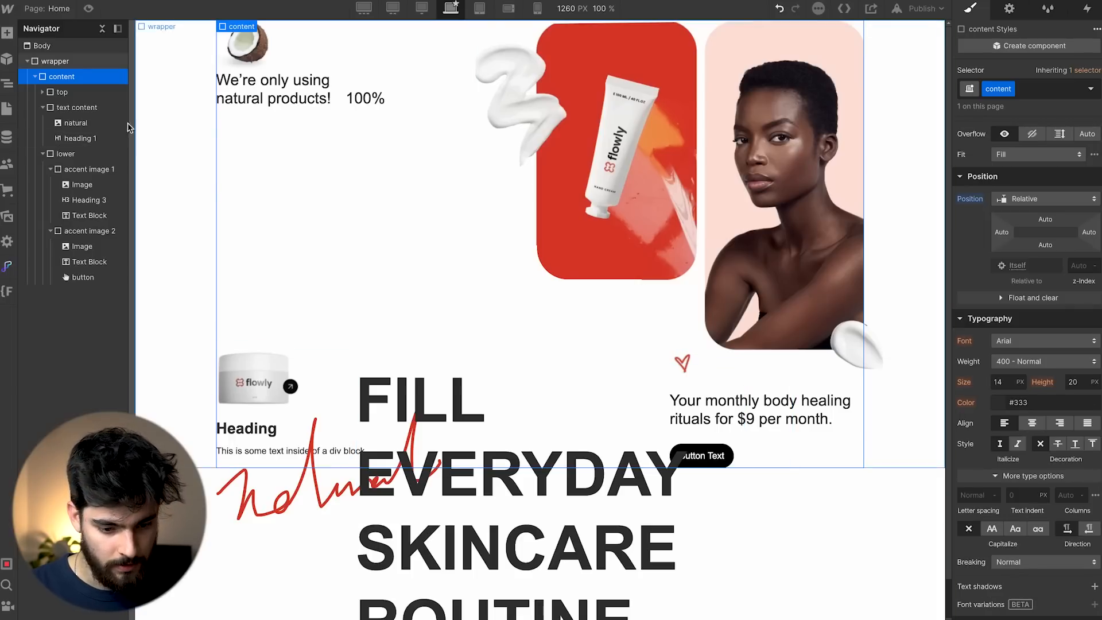
# Pin the text content block to the content section's top with a 22% top offset.
pyautogui.click(76, 108)
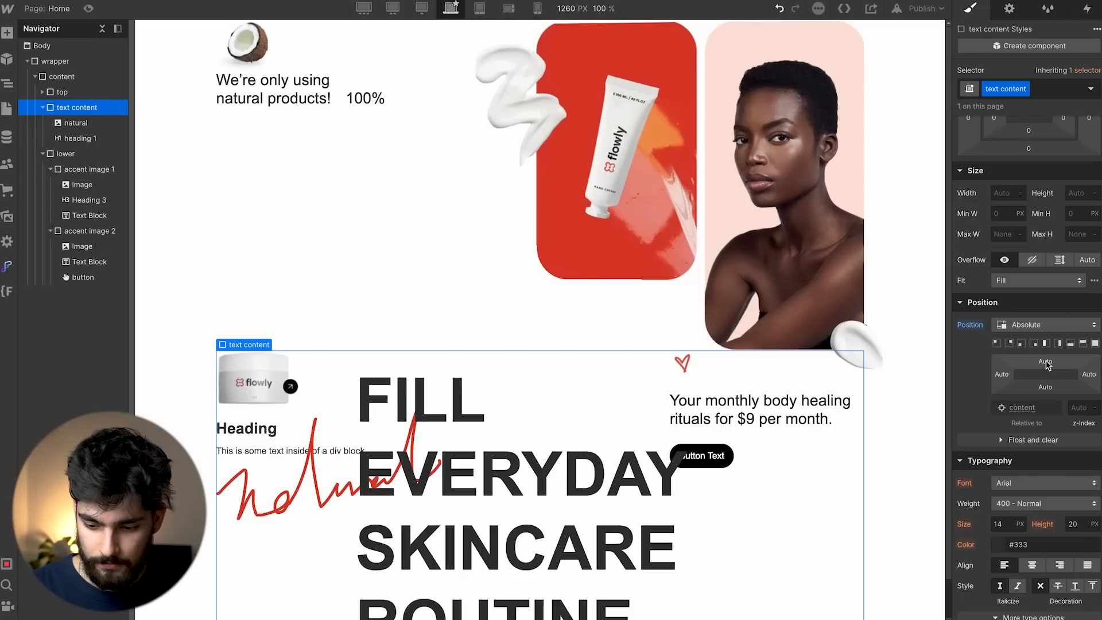
pyautogui.click(1083, 343)
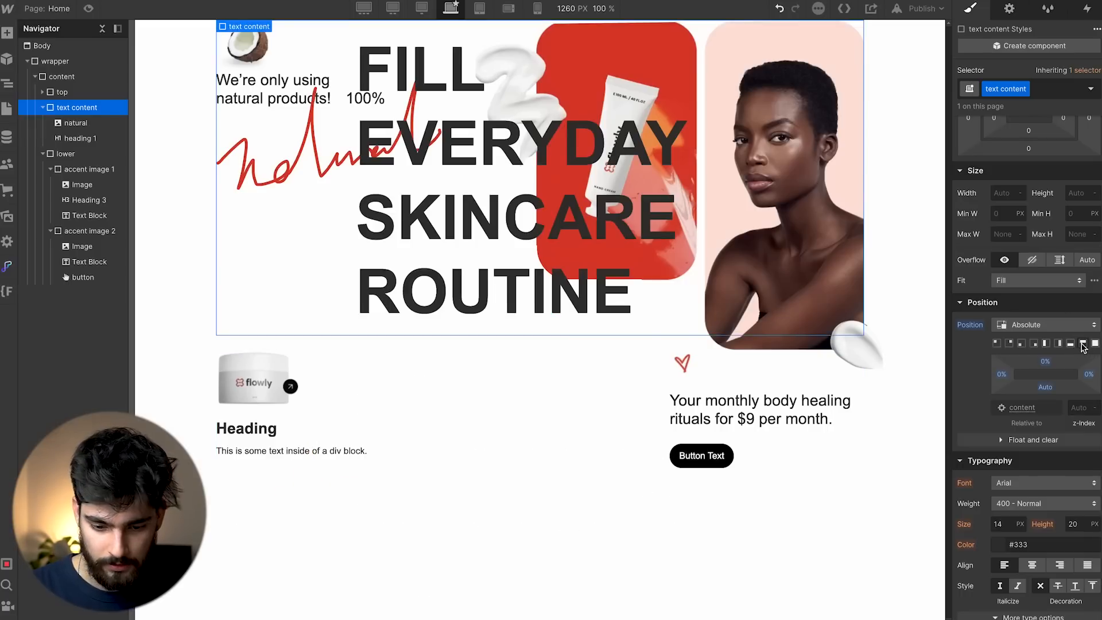
pyautogui.moveTo(1049, 365); pyautogui.dragTo(756, 369)
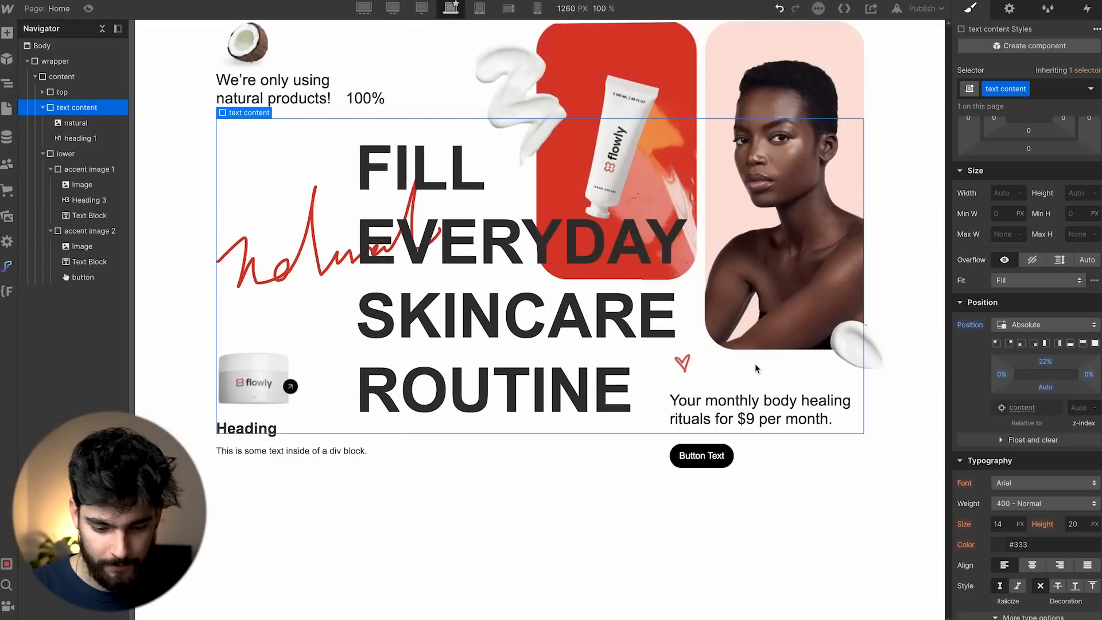
pyautogui.click(449, 597)
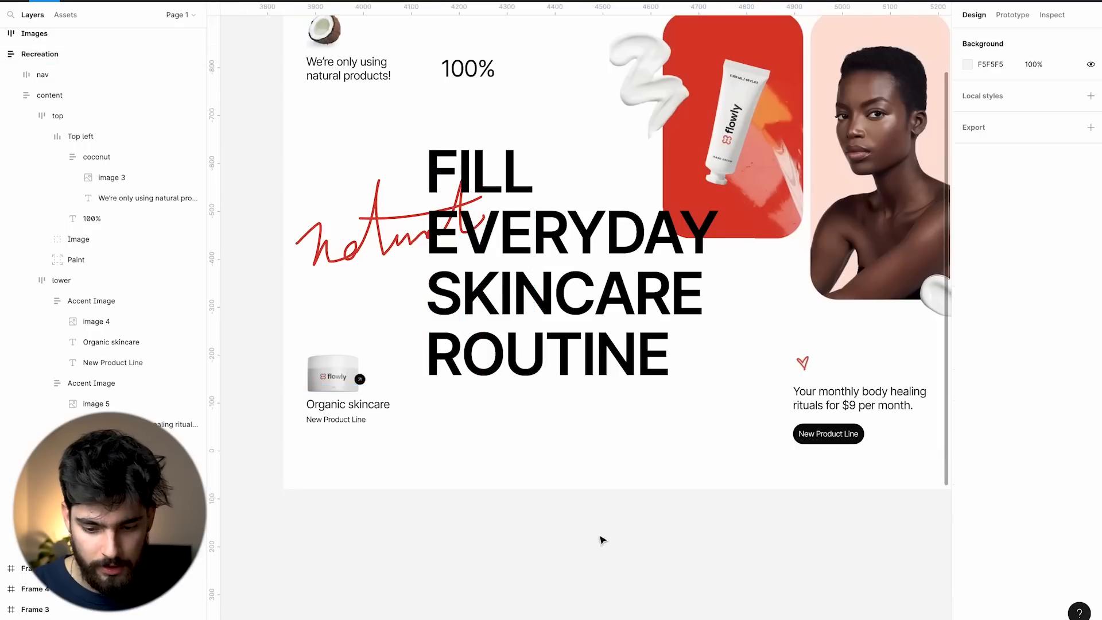
pyautogui.scroll(-3, 601, 541)
pyautogui.hscroll(-20, 601, 541)
pyautogui.hscroll(-15, 597, 538)
pyautogui.scroll(2, 423, 328)
pyautogui.scroll(-3, 412, 335)
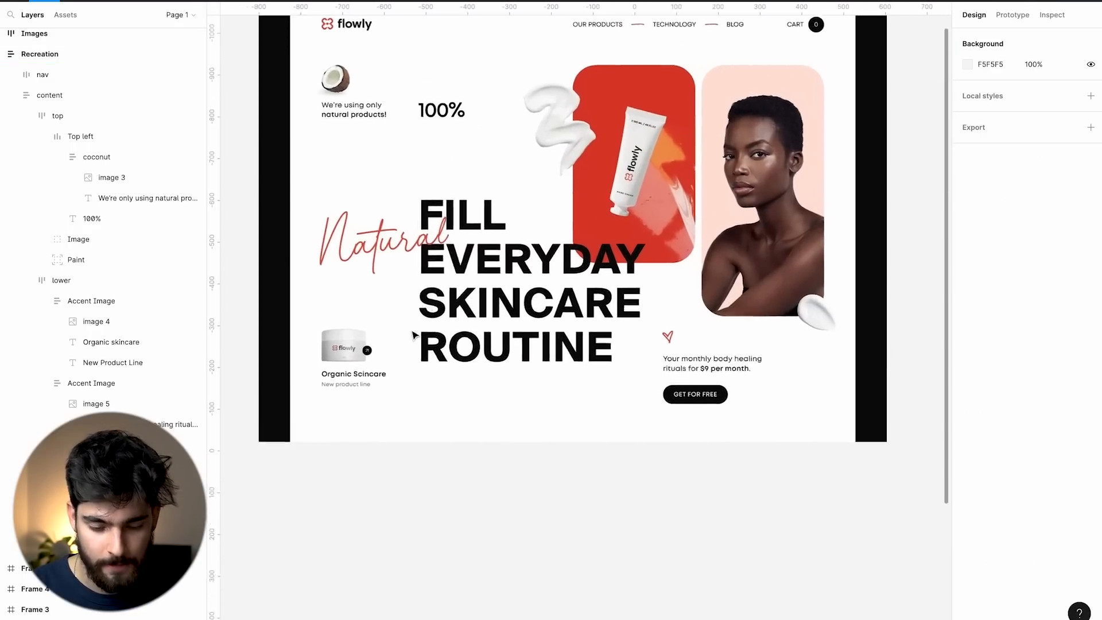
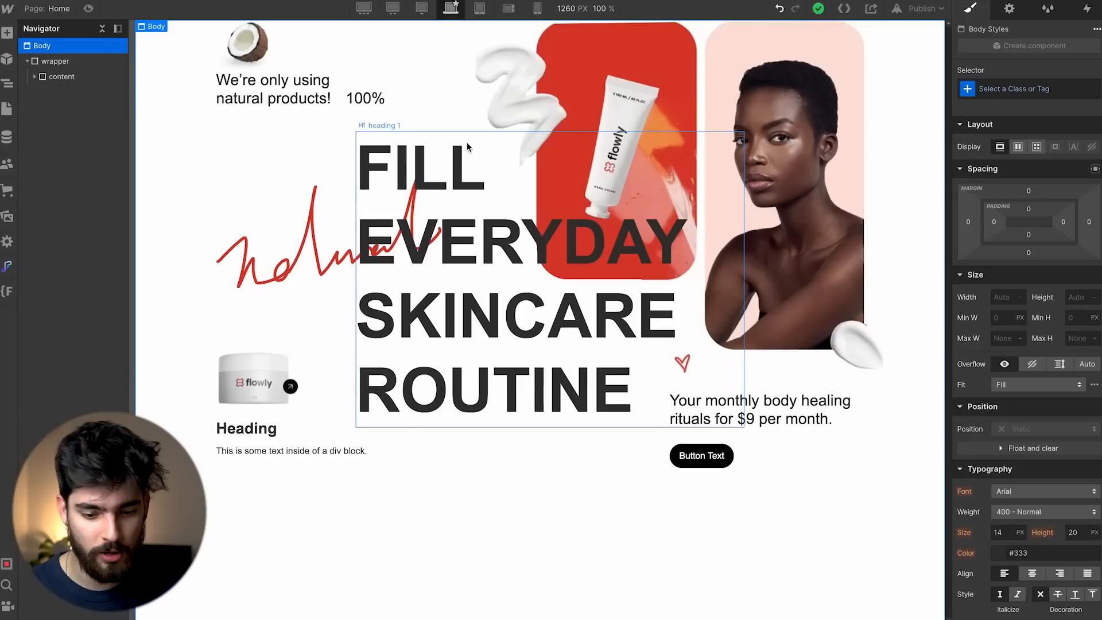
# Add a new Div Block to the wrapper and move it above the content.
pyautogui.click(57, 61)
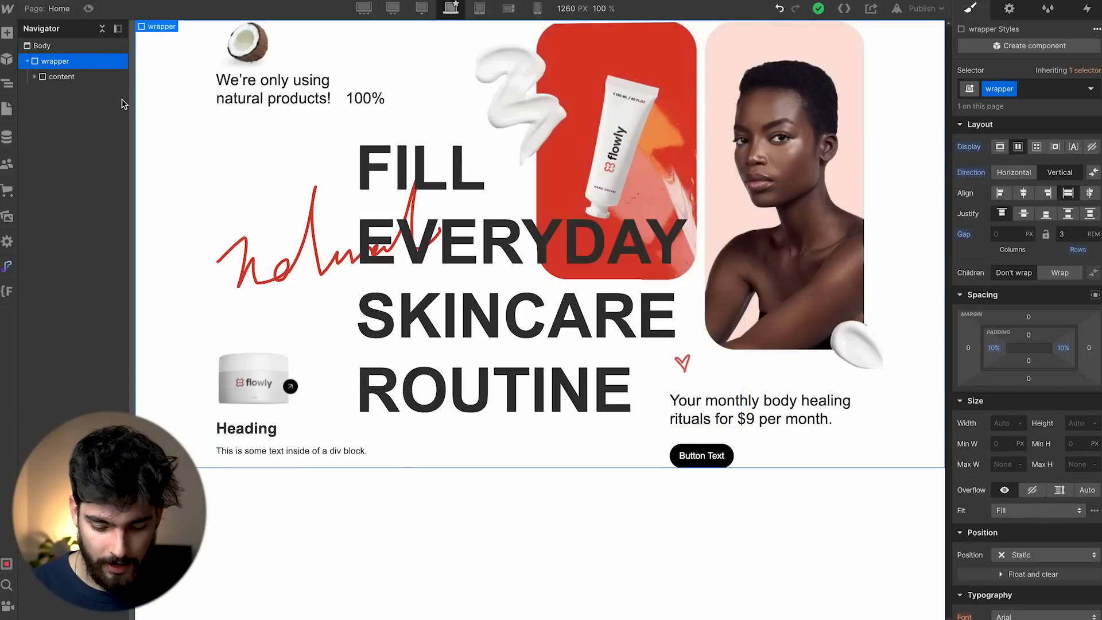
pyautogui.hotkey('ctrl', 'k')
pyautogui.write('div')
pyautogui.press('Return')
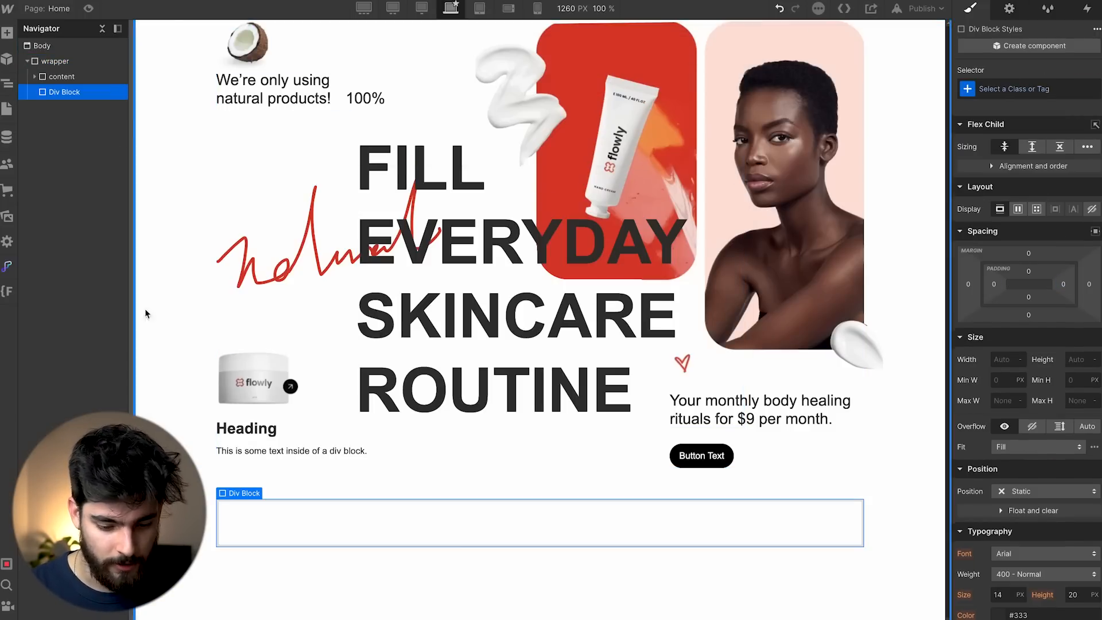
pyautogui.moveTo(66, 74); pyautogui.dragTo(76, 90)
pyautogui.click(55, 60)
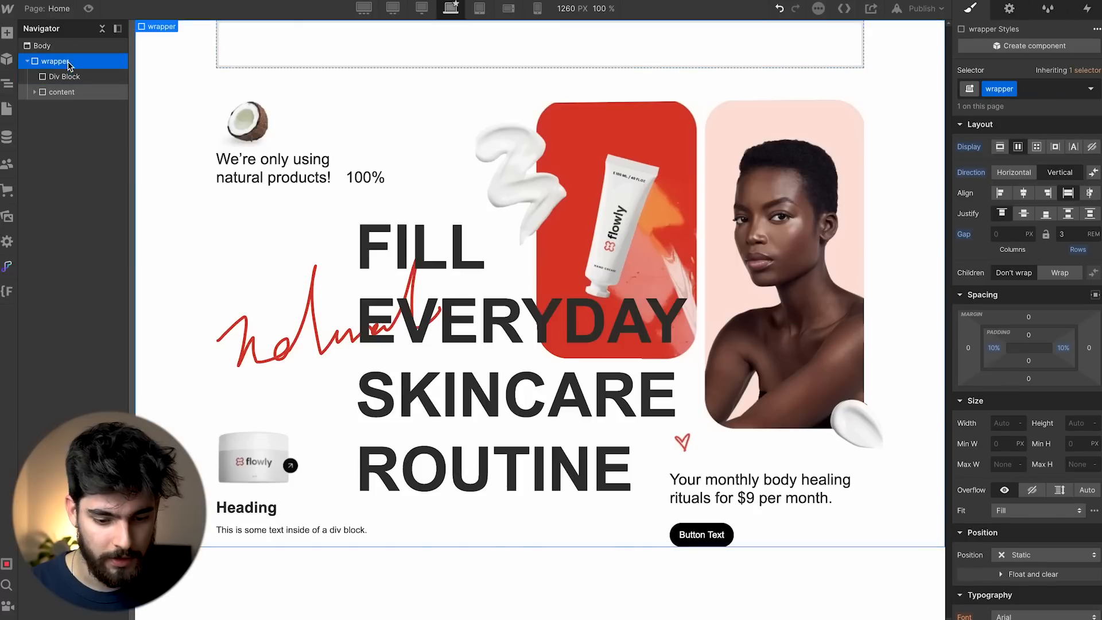
# Insert a Link Block inside the new top Div Block.
pyautogui.click(477, 42)
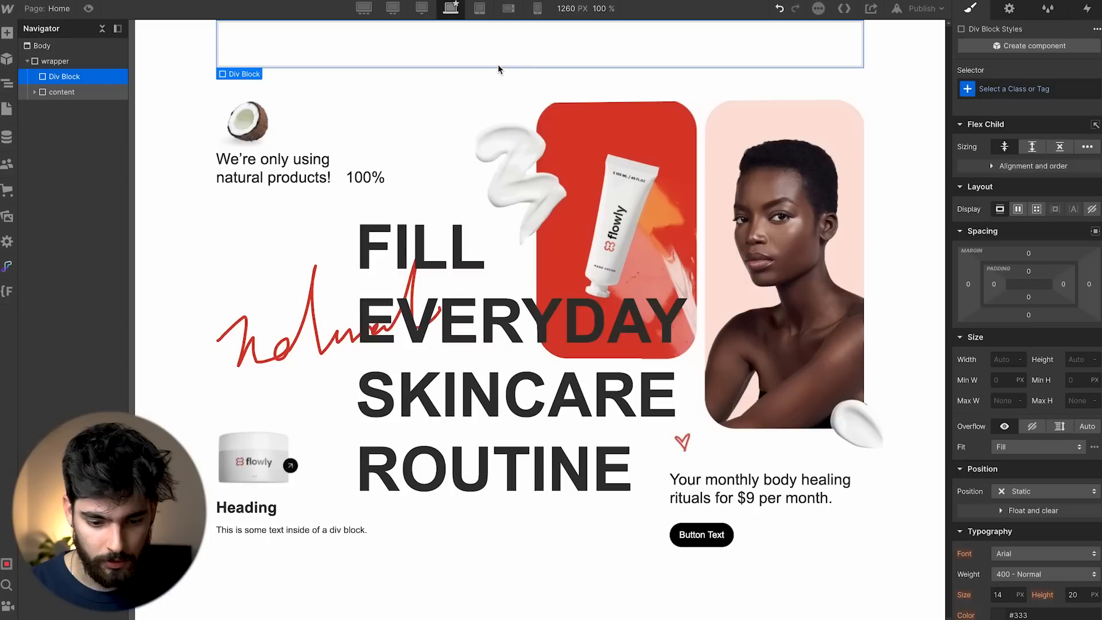
pyautogui.hotkey('ctrl', 'k')
pyautogui.write('link')
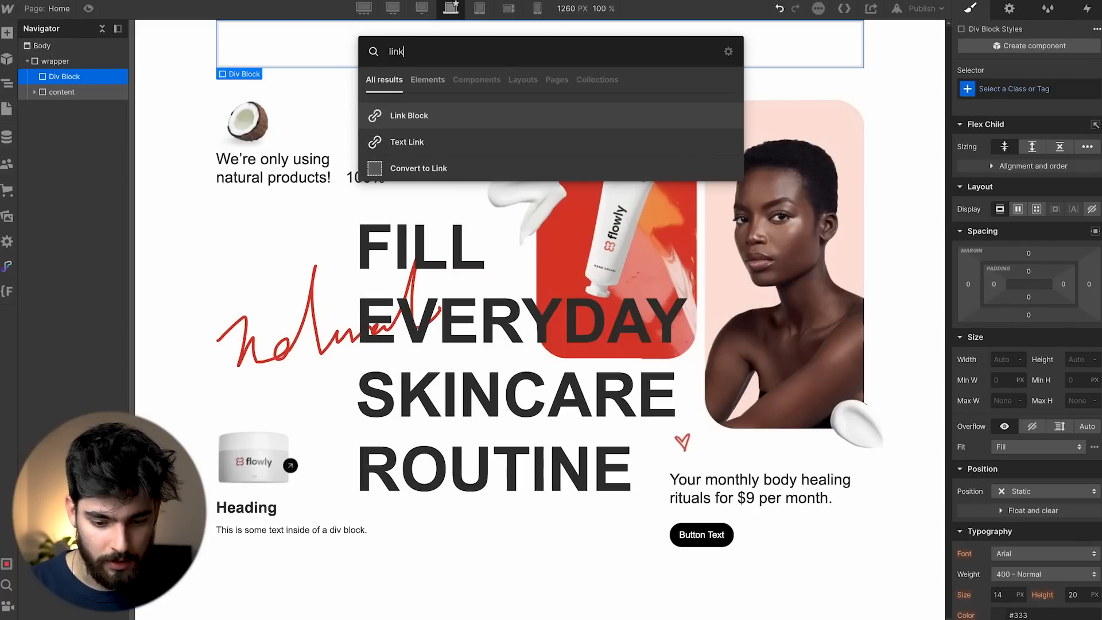
pyautogui.press('Return')
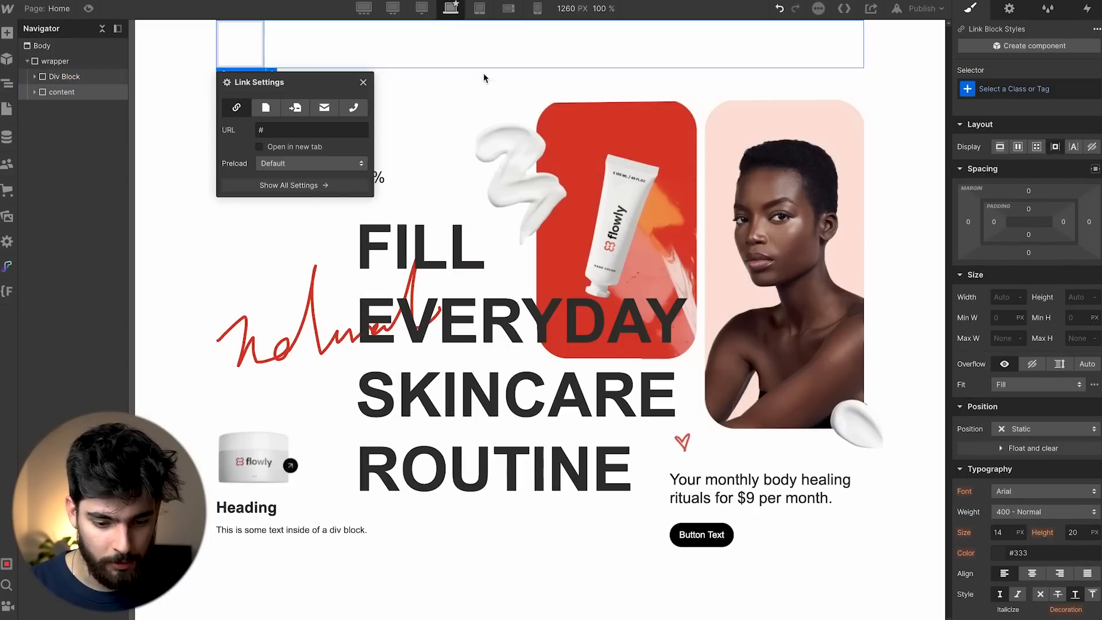
pyautogui.press('Escape')
# Give the Link Block image 3.png as background, set to Contain, no-repeat, centred.
pyautogui.scroll(-7, 1039, 473)
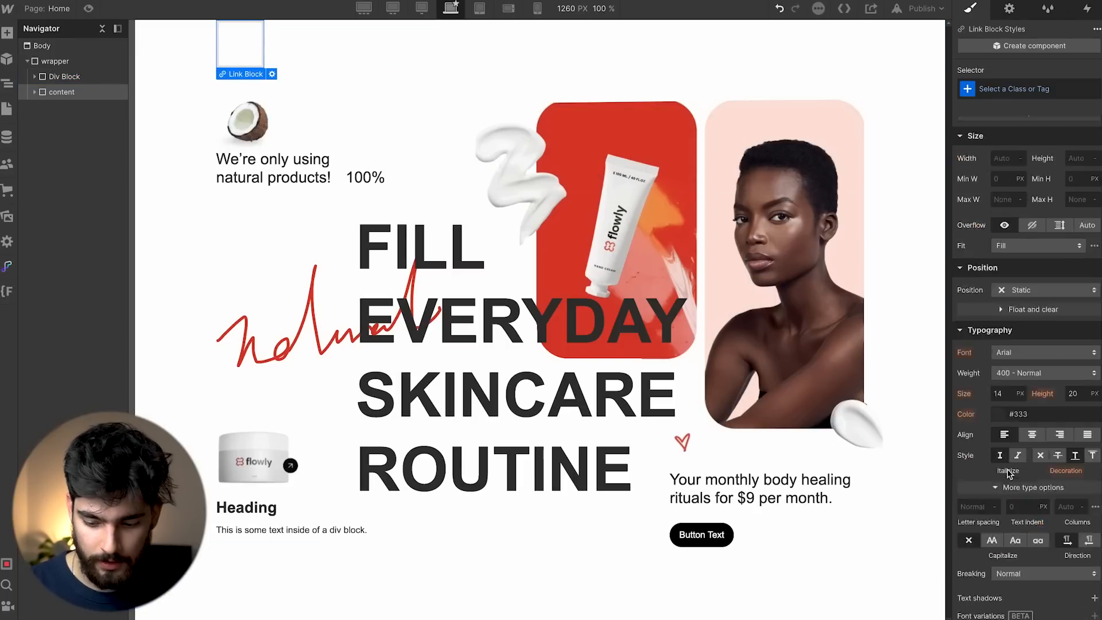
pyautogui.click(999, 421)
pyautogui.click(1073, 397)
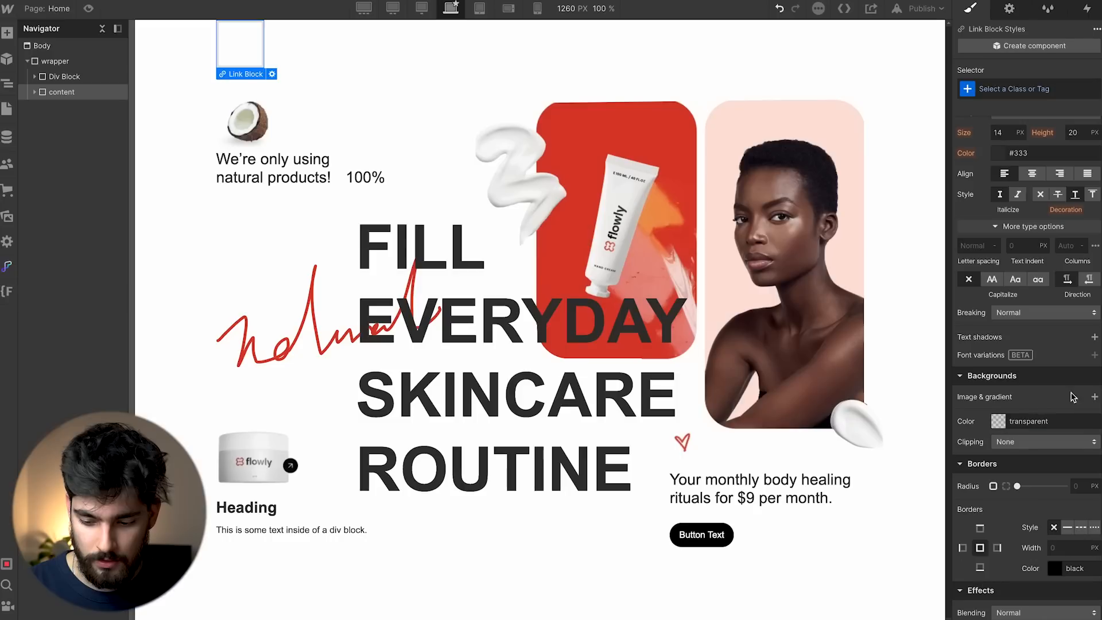
pyautogui.click(1095, 397)
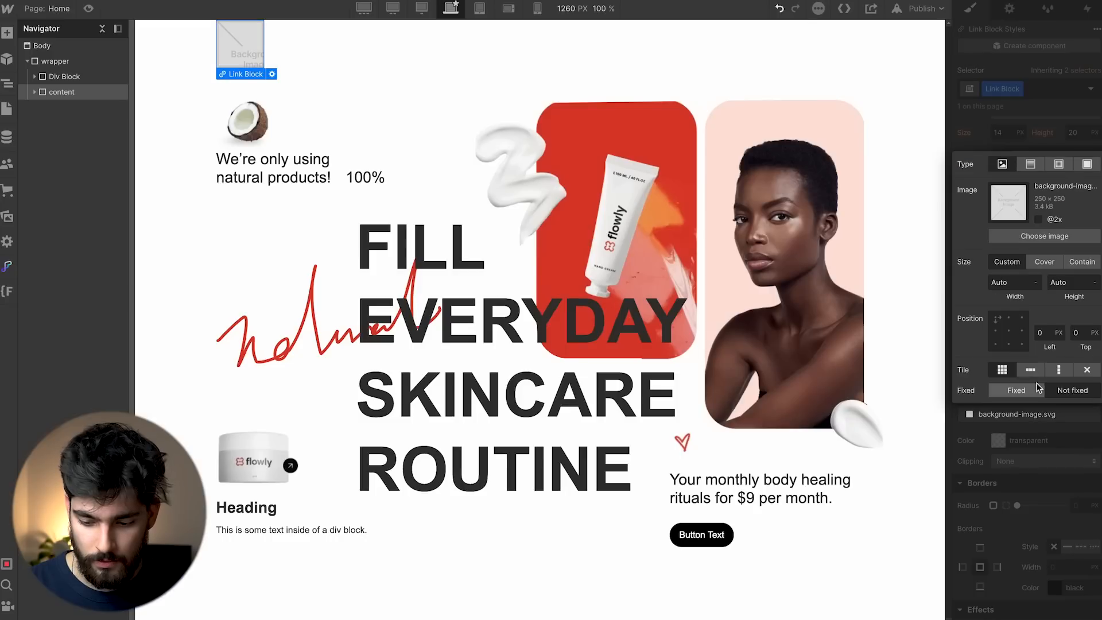
pyautogui.click(1045, 236)
pyautogui.click(98, 209)
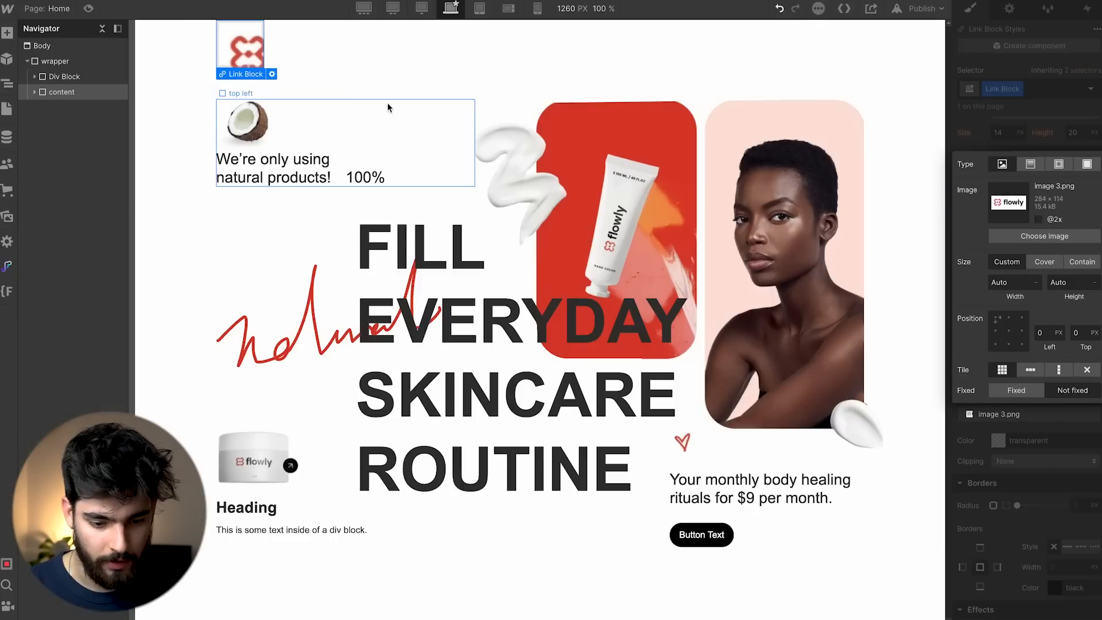
pyautogui.click(1045, 262)
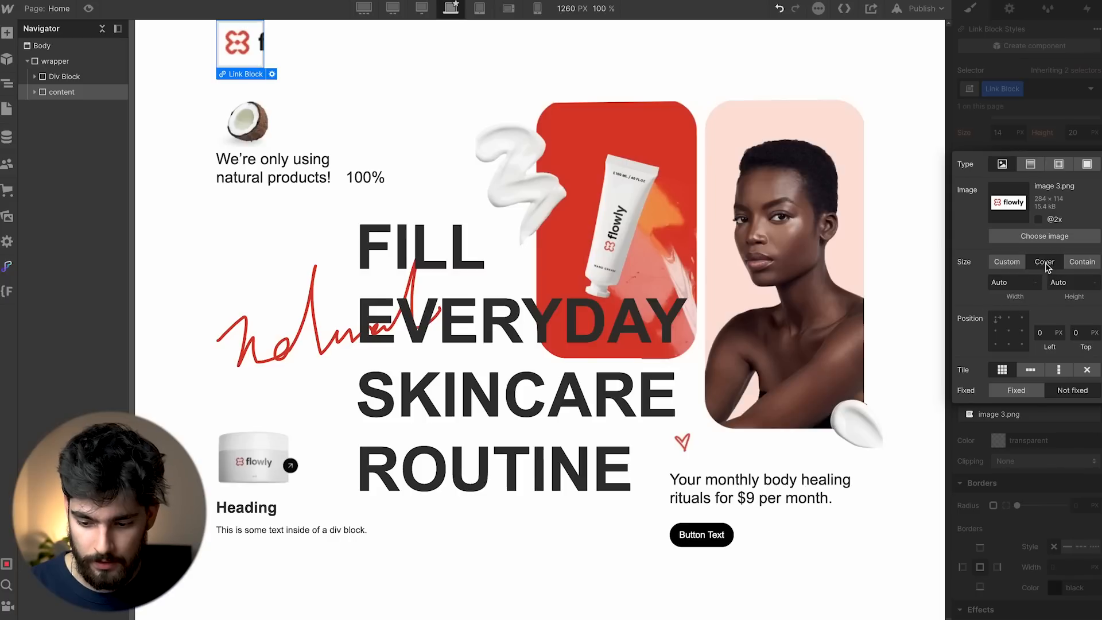
pyautogui.click(1073, 263)
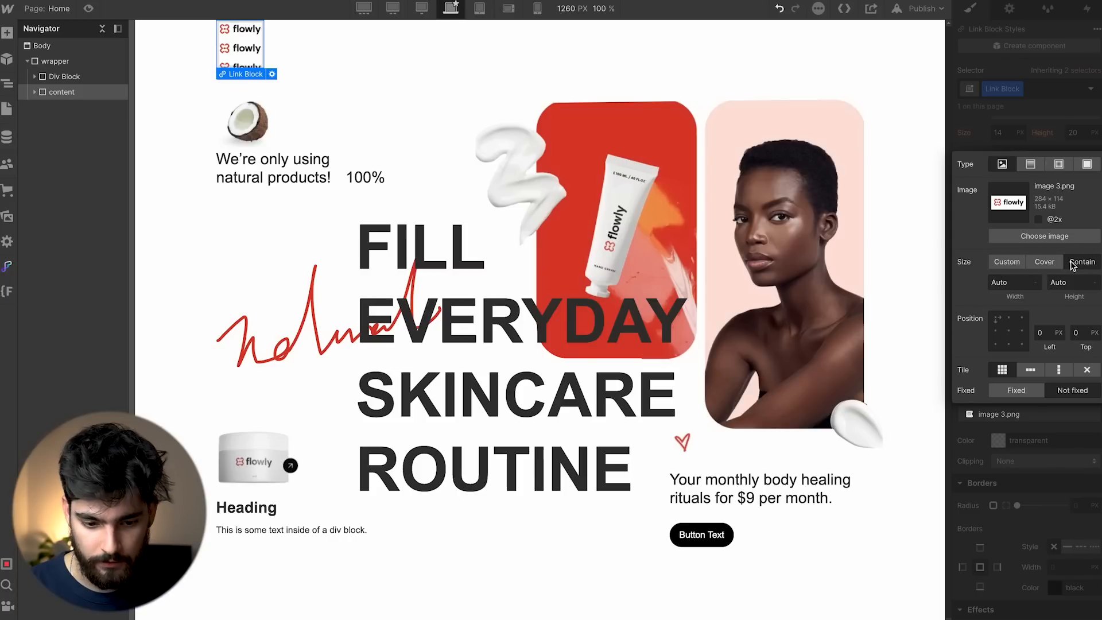
pyautogui.click(1087, 371)
pyautogui.click(1009, 331)
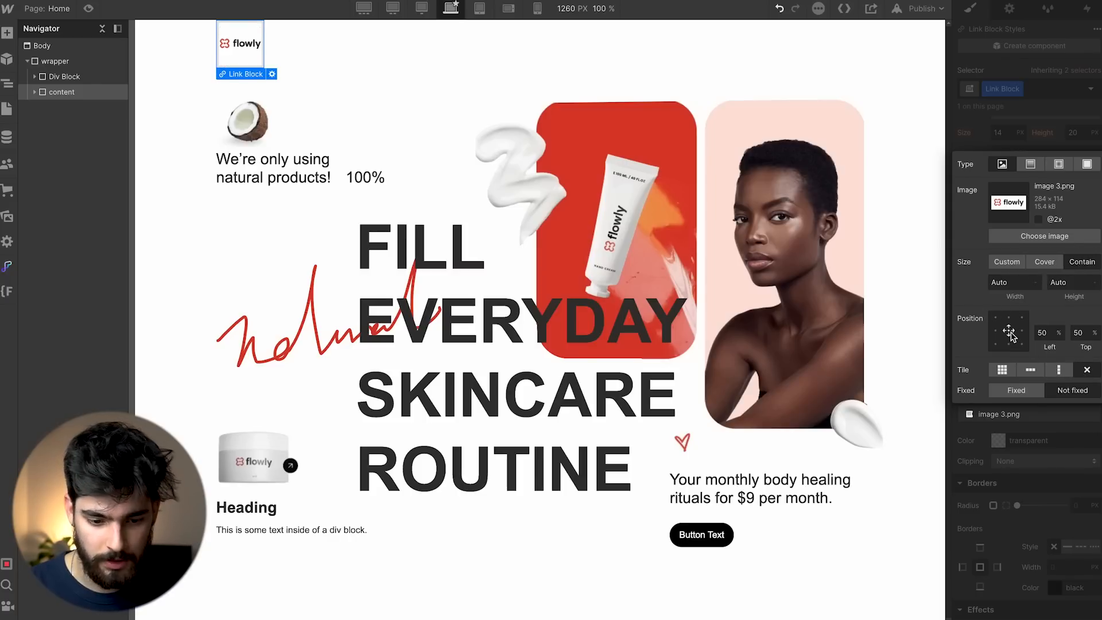
pyautogui.click(1041, 112)
# Link the logo Link Block to the Home page.
pyautogui.click(191, 44)
pyautogui.click(236, 48)
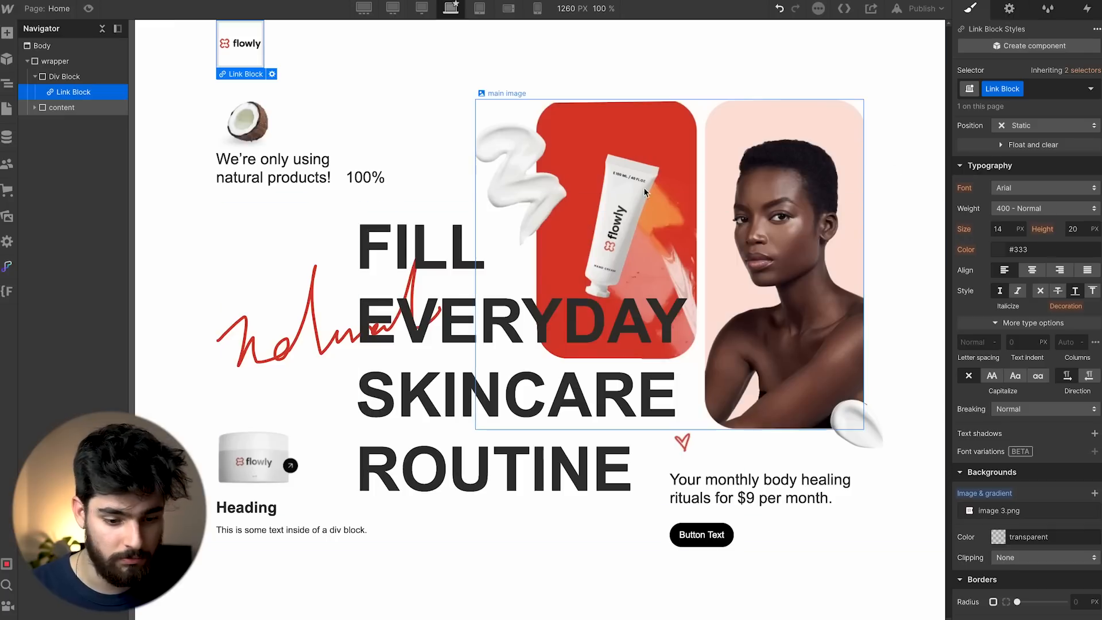
pyautogui.click(270, 74)
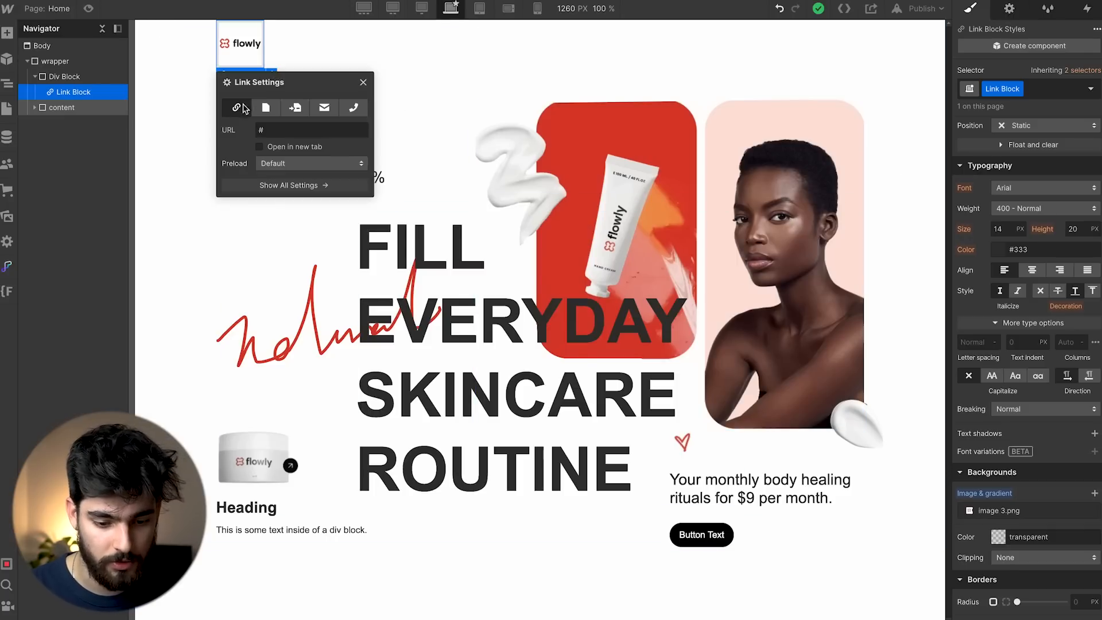
pyautogui.click(273, 113)
pyautogui.click(310, 130)
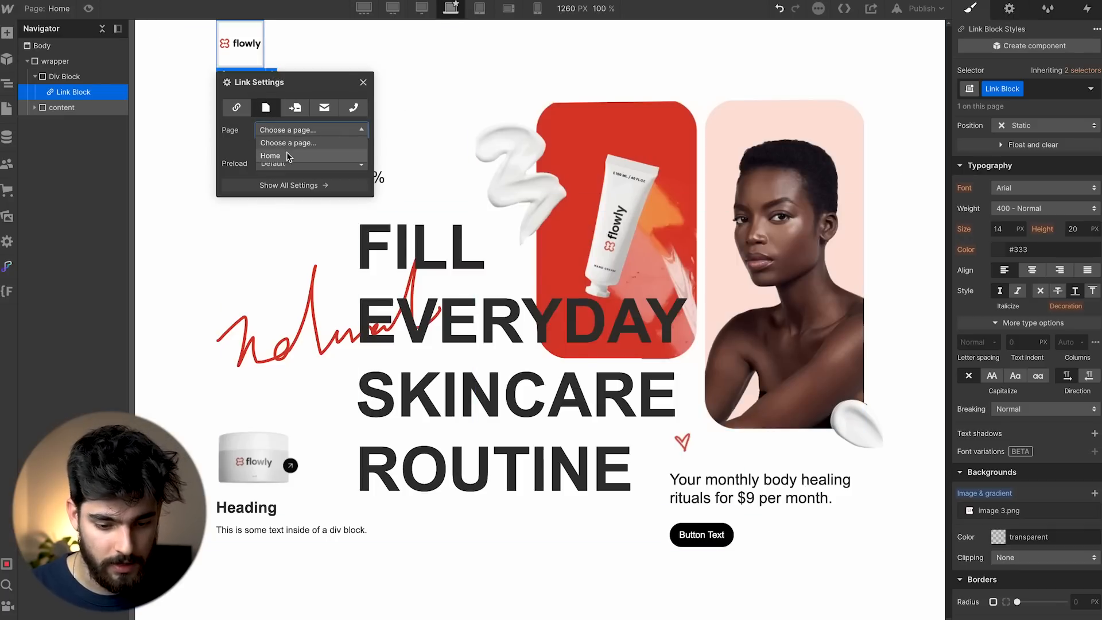
pyautogui.click(288, 150)
pyautogui.click(332, 78)
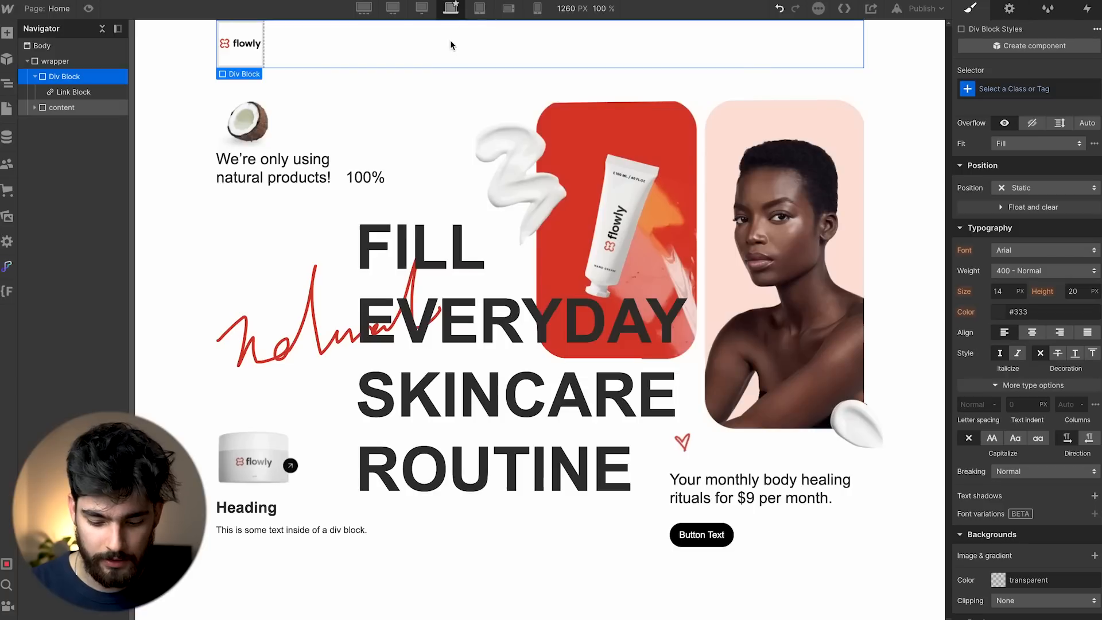
# Add an empty Div Block after the logo and give the top block class 'nav'.
pyautogui.hotkey('ctrl', 'e')
pyautogui.write('div')
pyautogui.press('Return')
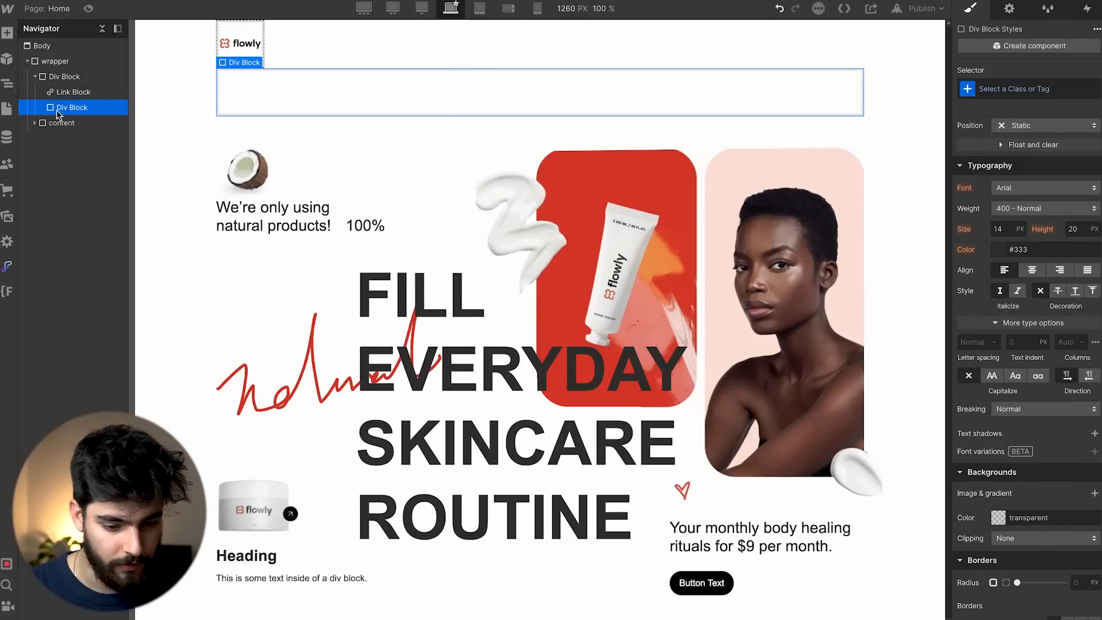
pyautogui.click(64, 76)
pyautogui.click(1028, 89)
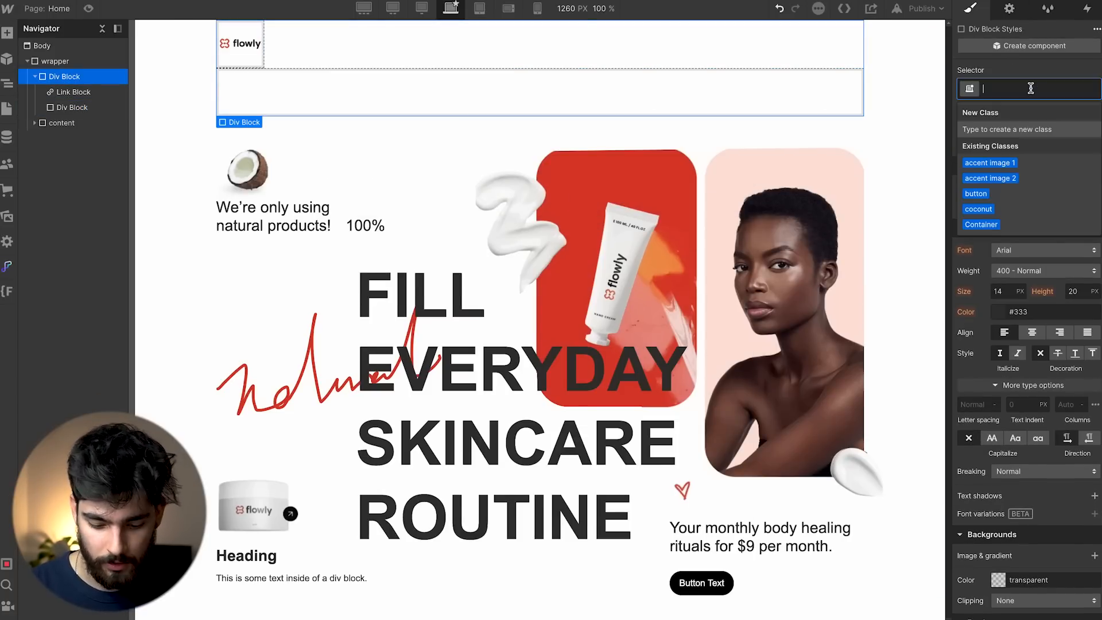
pyautogui.write('nav')
pyautogui.press('Return')
# Set the nav to Display Flex with Justify space-between, checking the Figma design.
pyautogui.click(70, 107)
pyautogui.click(84, 77)
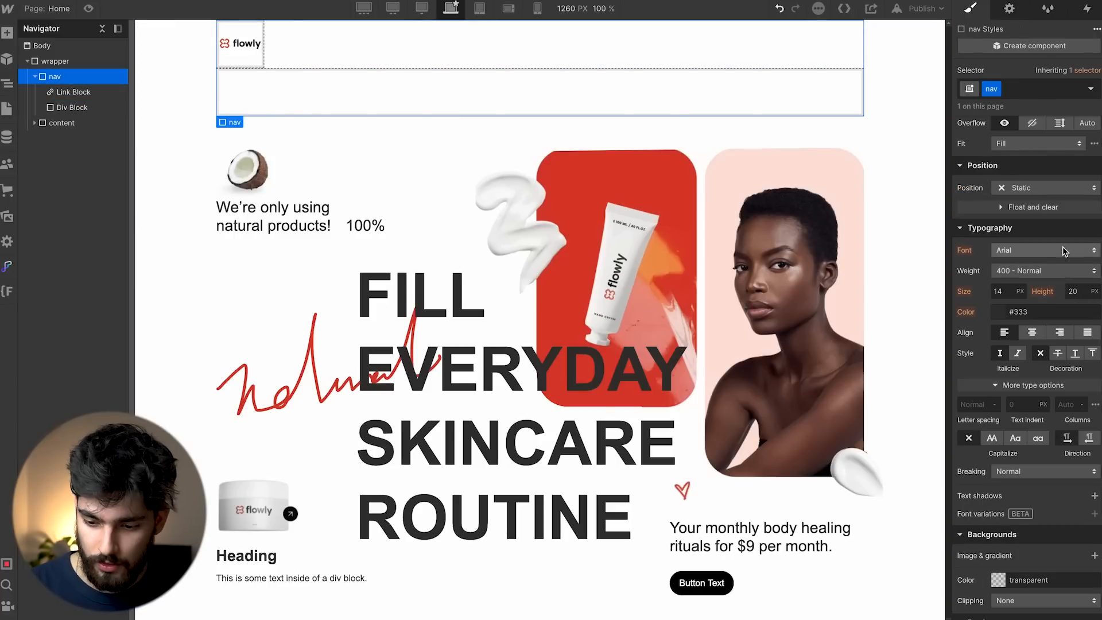
pyautogui.click(1018, 208)
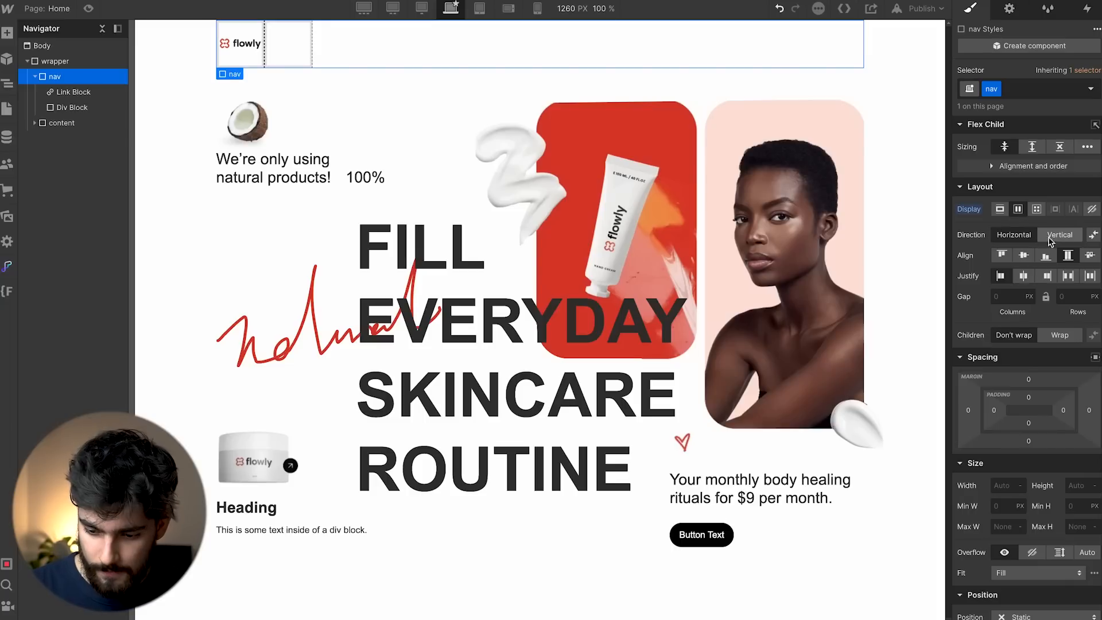
pyautogui.click(1066, 277)
pyautogui.press('super+Tab')
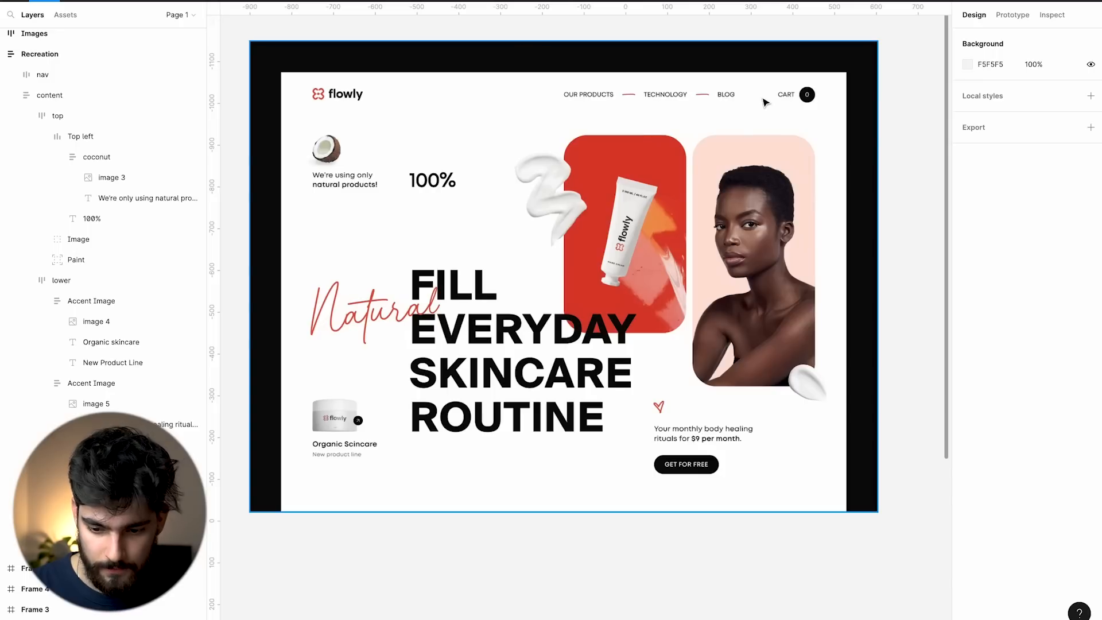
pyautogui.press('super+Tab')
pyautogui.click(829, 48)
pyautogui.press('super+Tab')
pyautogui.press('super+Tab')
pyautogui.press('super+Tab')
# Add a Text Link reading 'OUR PRODUCTS' to the right-hand block.
pyautogui.press('super+Tab')
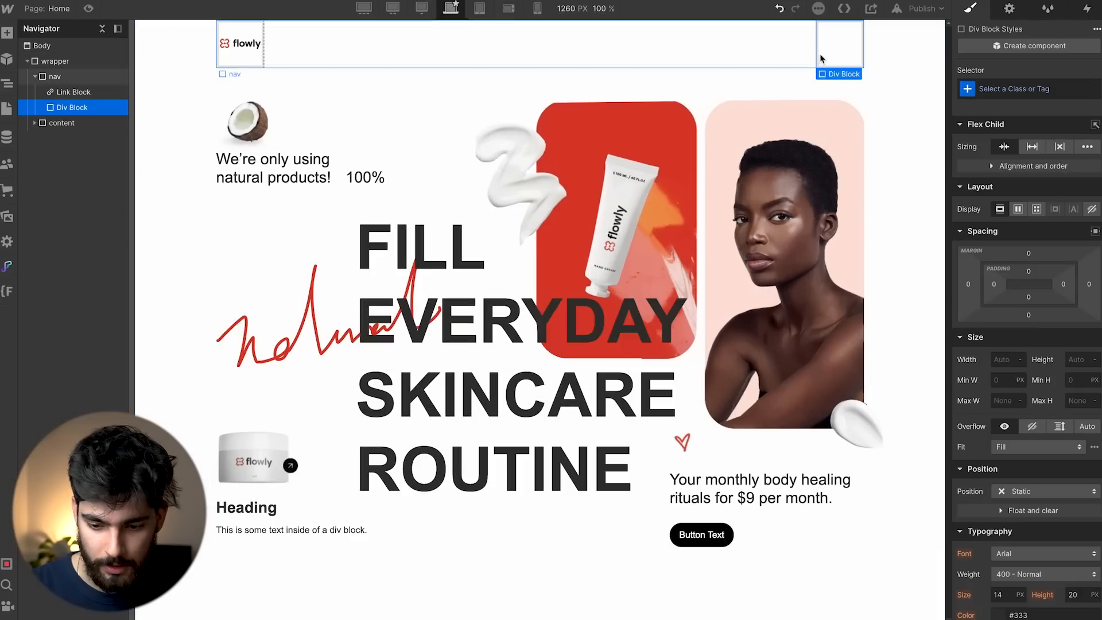
pyautogui.press('super+Tab')
pyautogui.press('super+Tab')
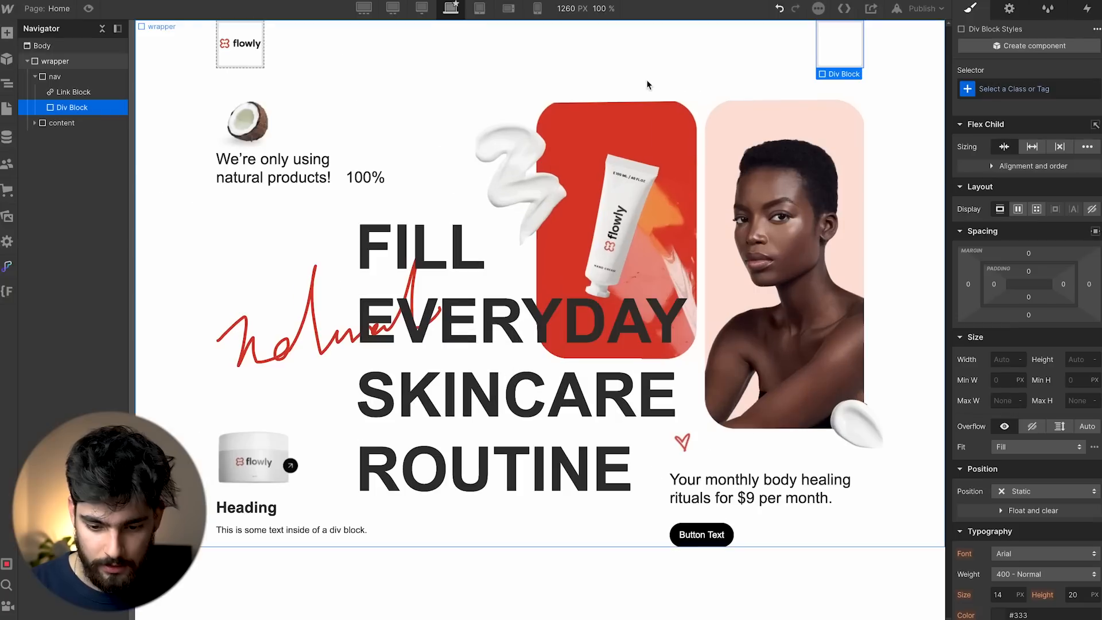
pyautogui.press('super+k')
pyautogui.write('link')
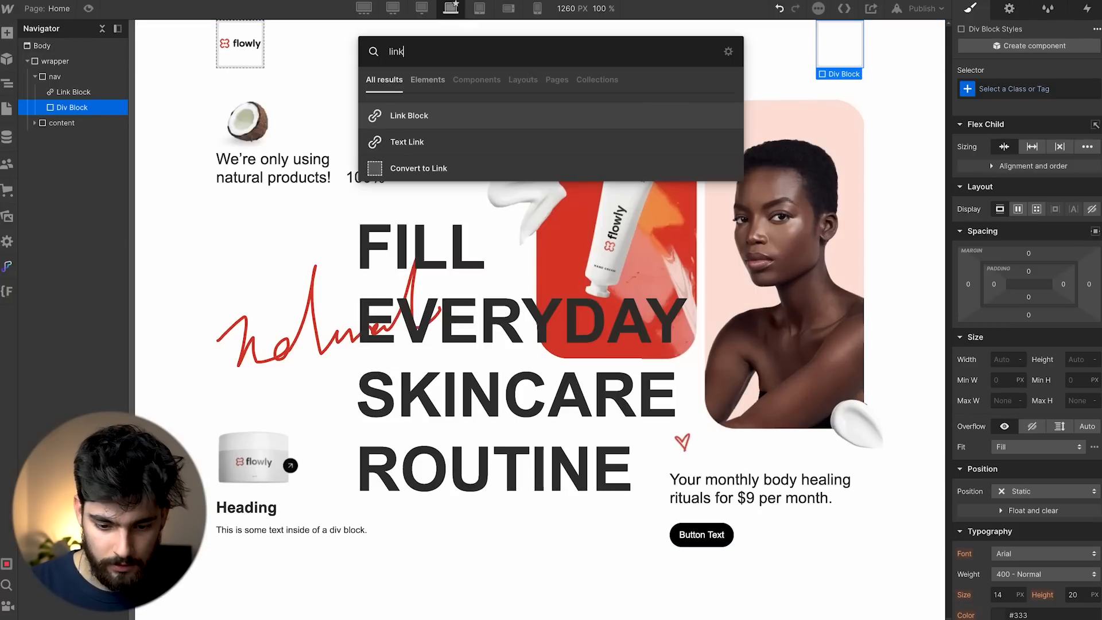
pyautogui.press('Return')
pyautogui.press('Escape')
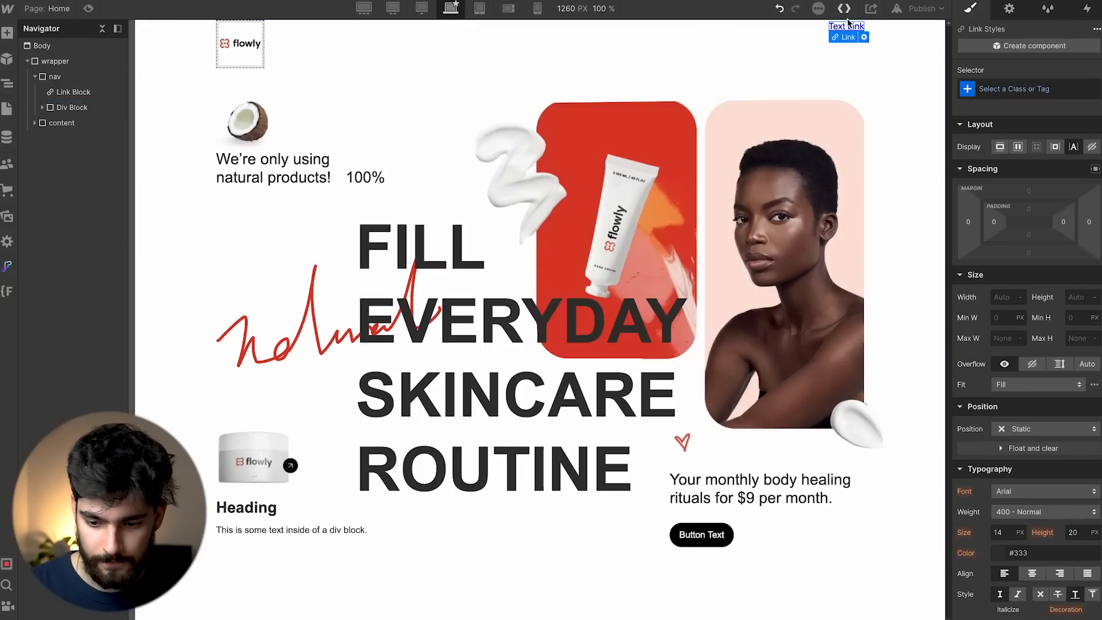
pyautogui.press('super+Tab')
pyautogui.press('super+Tab')
pyautogui.write('OUR PRODUCTS')
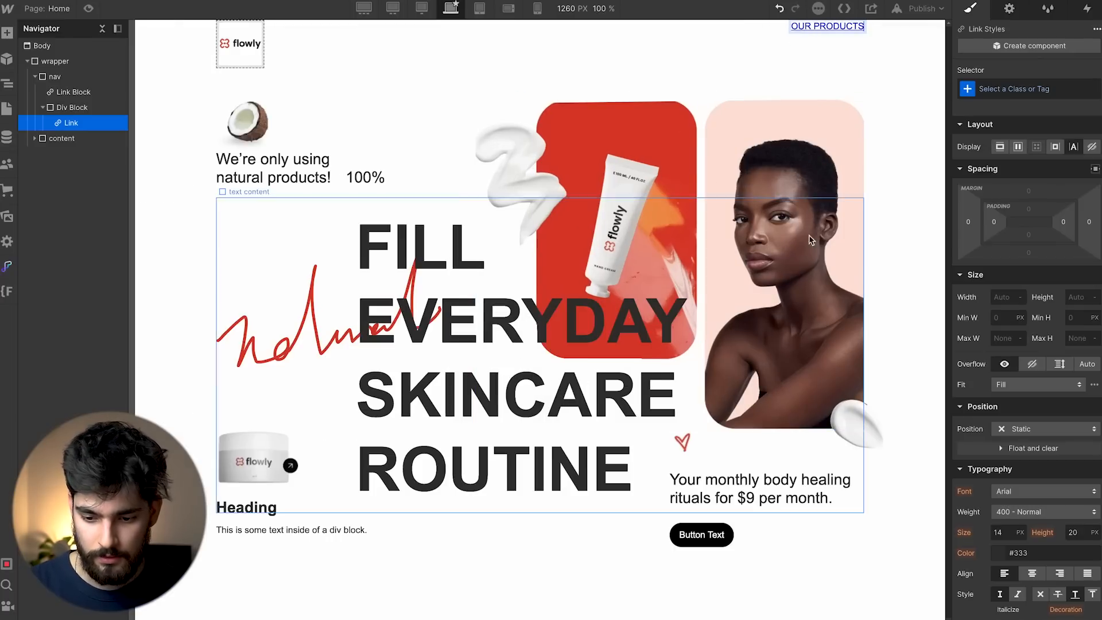
pyautogui.press('Escape')
# Give the link class 'link' with black text colour and no underline decoration.
pyautogui.press('super+Return')
pyautogui.write('link')
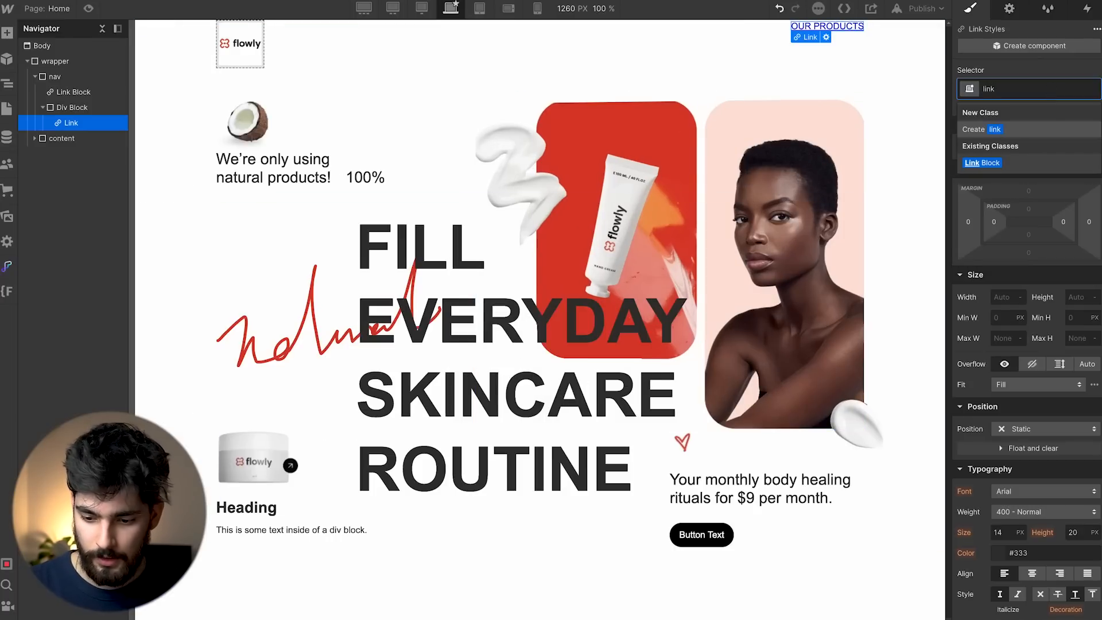
pyautogui.press('Return')
pyautogui.scroll(-4, 1001, 372)
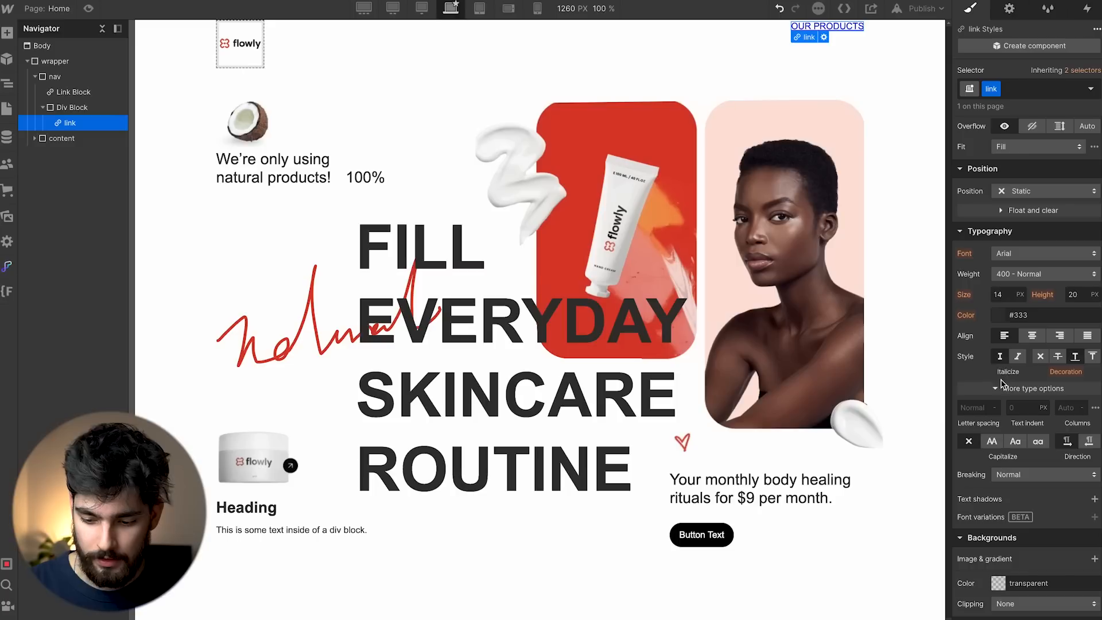
pyautogui.click(1003, 320)
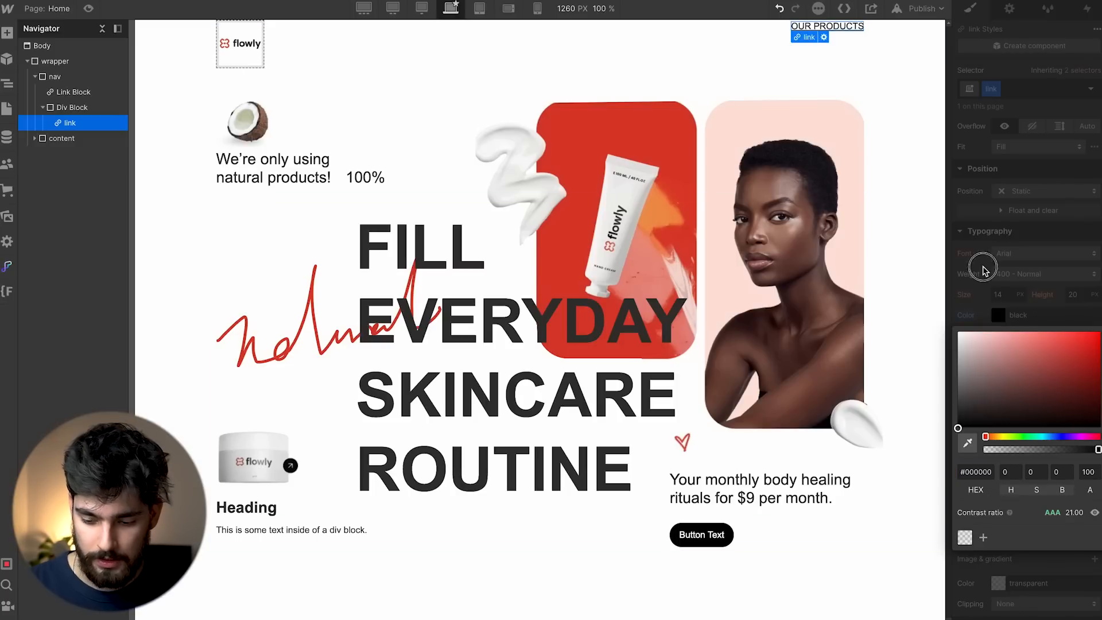
pyautogui.scroll(-3, 985, 271)
pyautogui.scroll(2, 1044, 345)
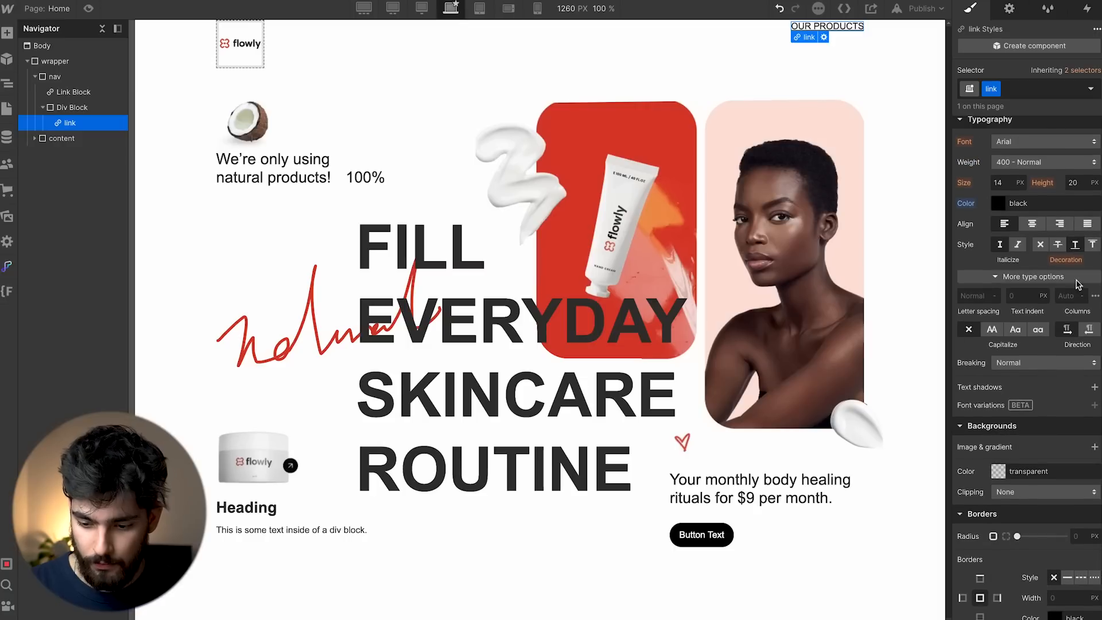
pyautogui.click(1041, 245)
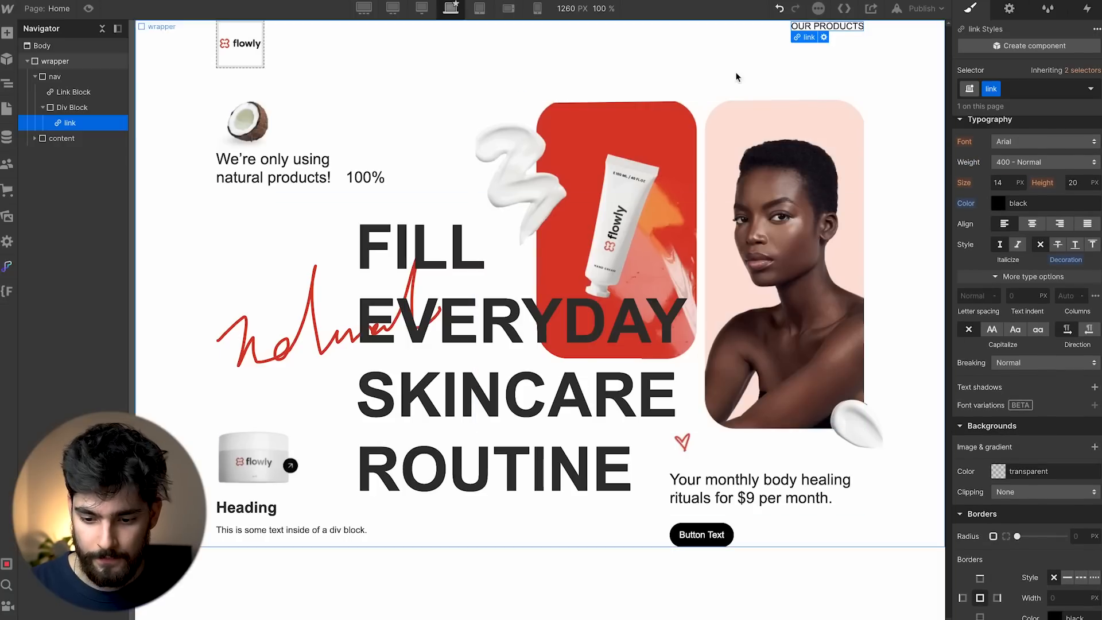
pyautogui.click(825, 52)
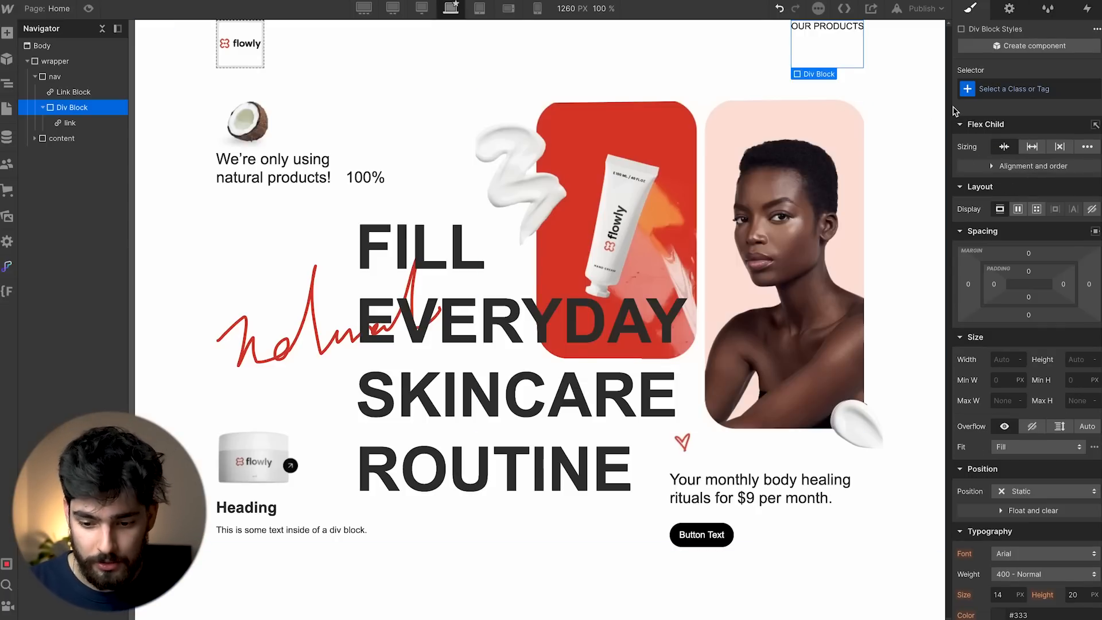
pyautogui.click(1040, 95)
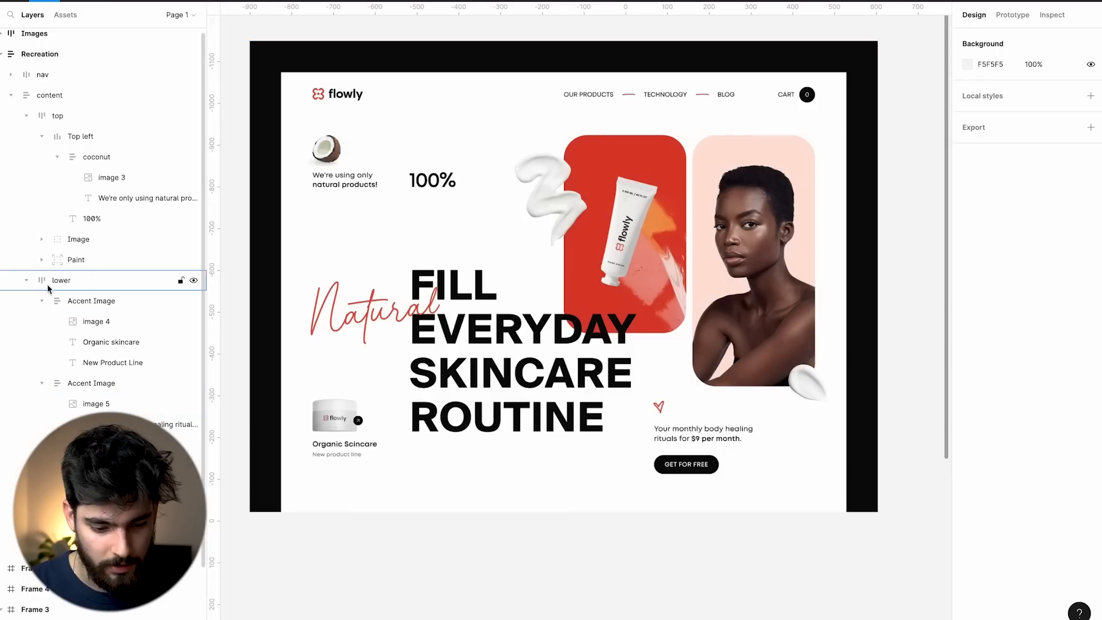
pyautogui.click(81, 300)
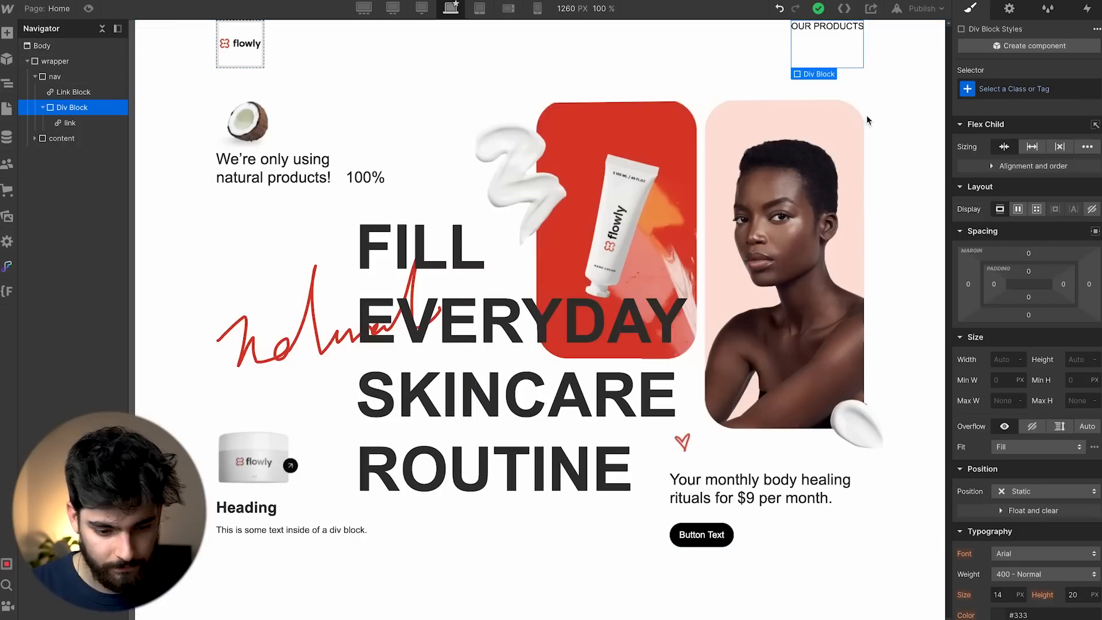
# Add a placeholder Image and a Text Link with class 'link' to the nav.
pyautogui.press('super+e')
pyautogui.write('im')
pyautogui.press('Return')
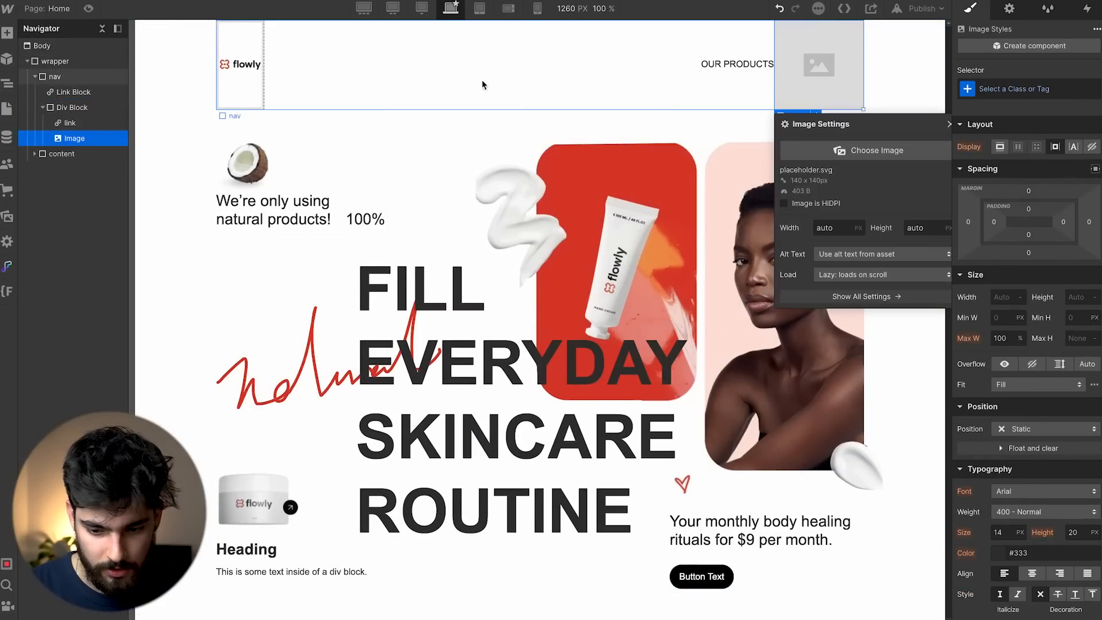
pyautogui.click(948, 125)
pyautogui.press('super+e')
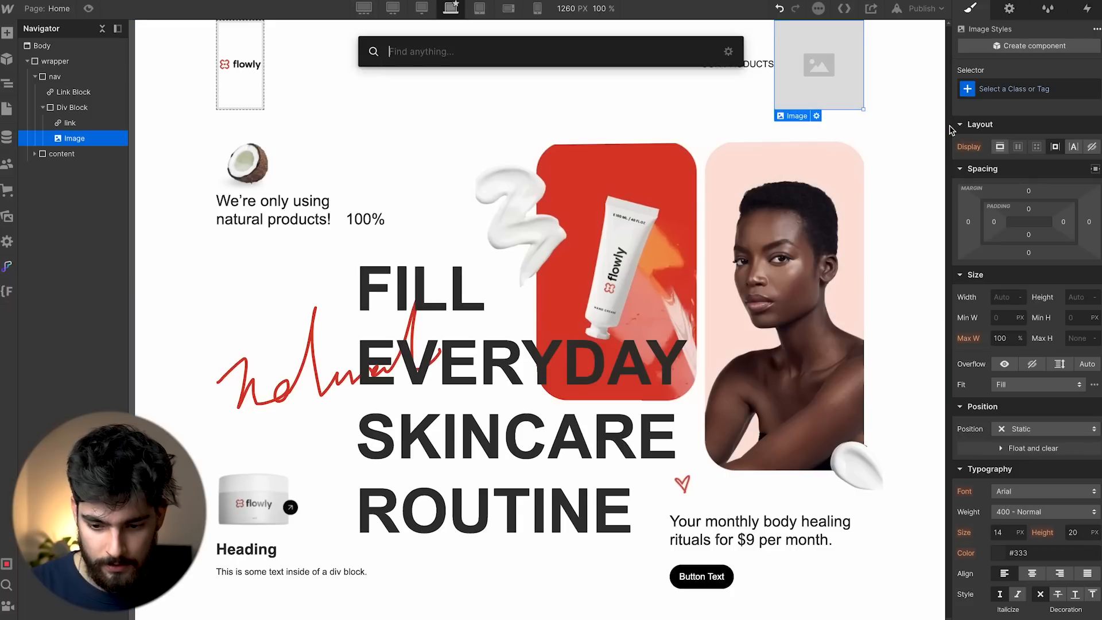
pyautogui.write('link')
pyautogui.press('Return')
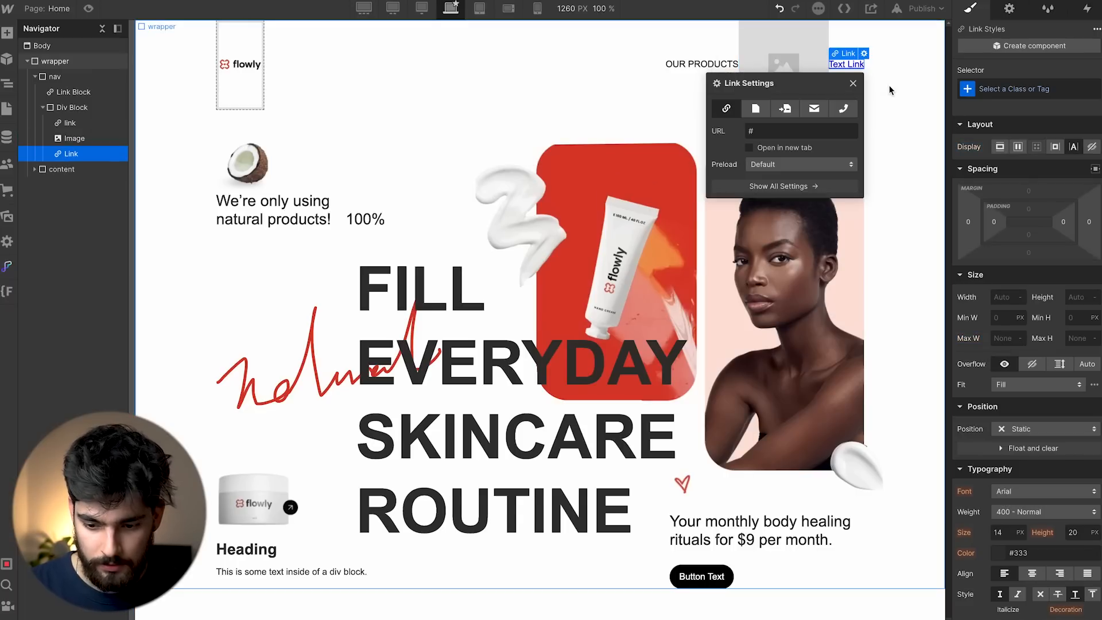
pyautogui.click(1011, 88)
pyautogui.write('link')
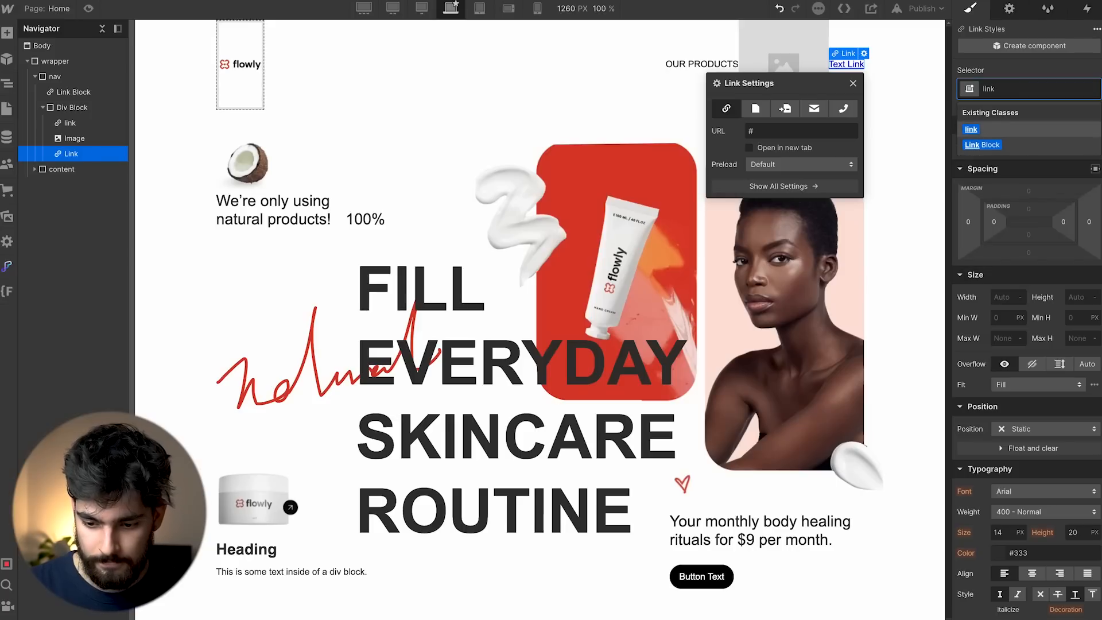
pyautogui.press('Return')
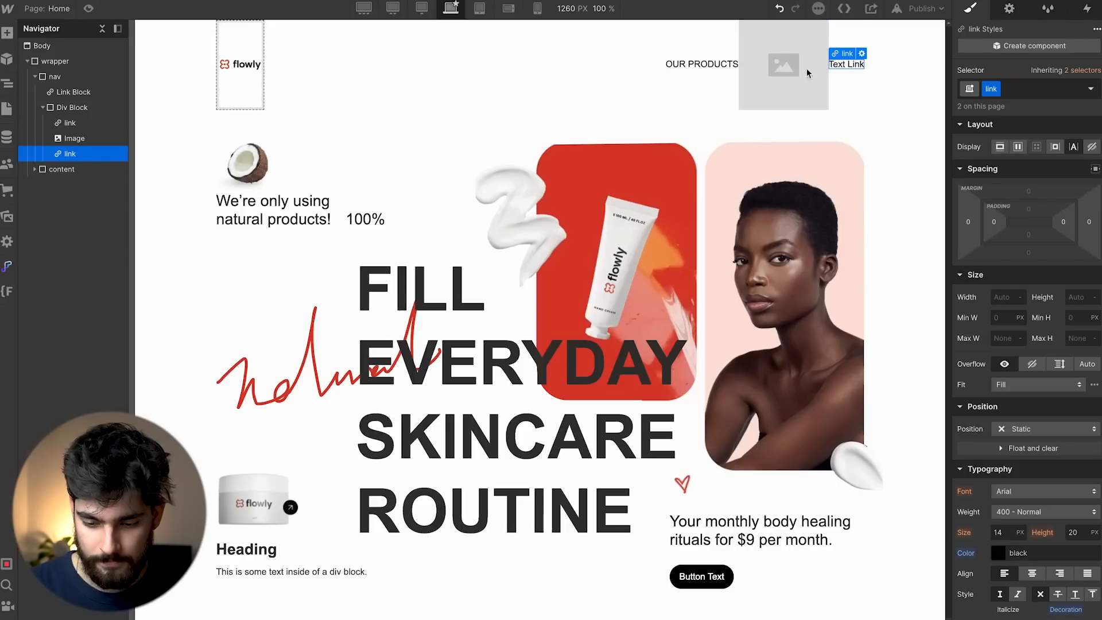
# Paste a second placeholder image and another copy of the nav link.
pyautogui.click(783, 66)
pyautogui.click(851, 81)
pyautogui.hotkey('ctrl', 'v')
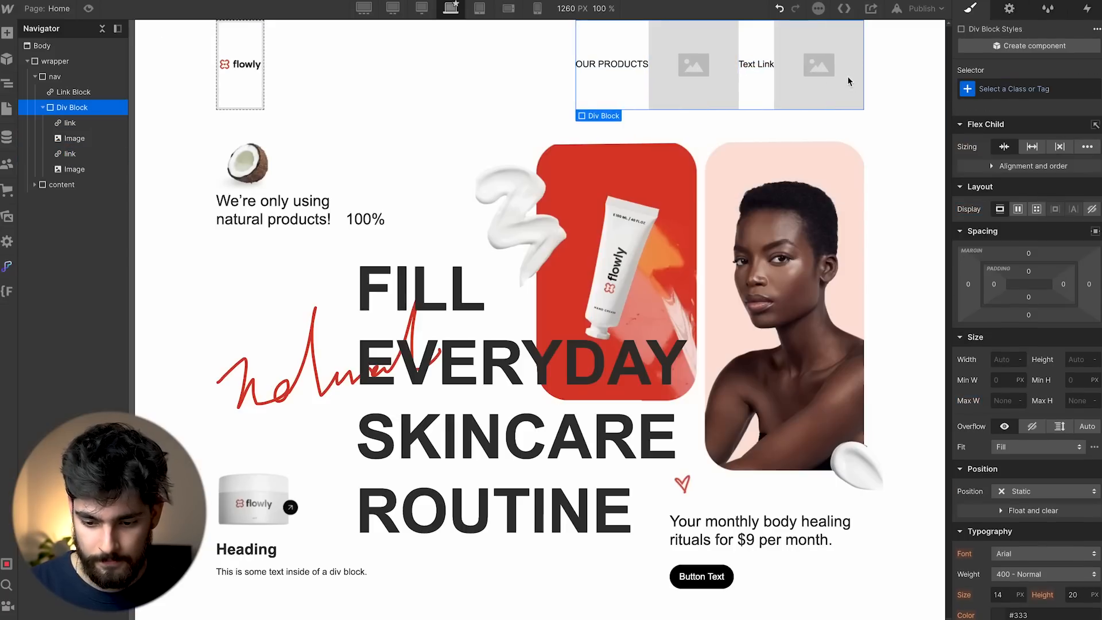
pyautogui.click(634, 68)
pyautogui.click(827, 86)
pyautogui.hotkey('ctrl', 'v')
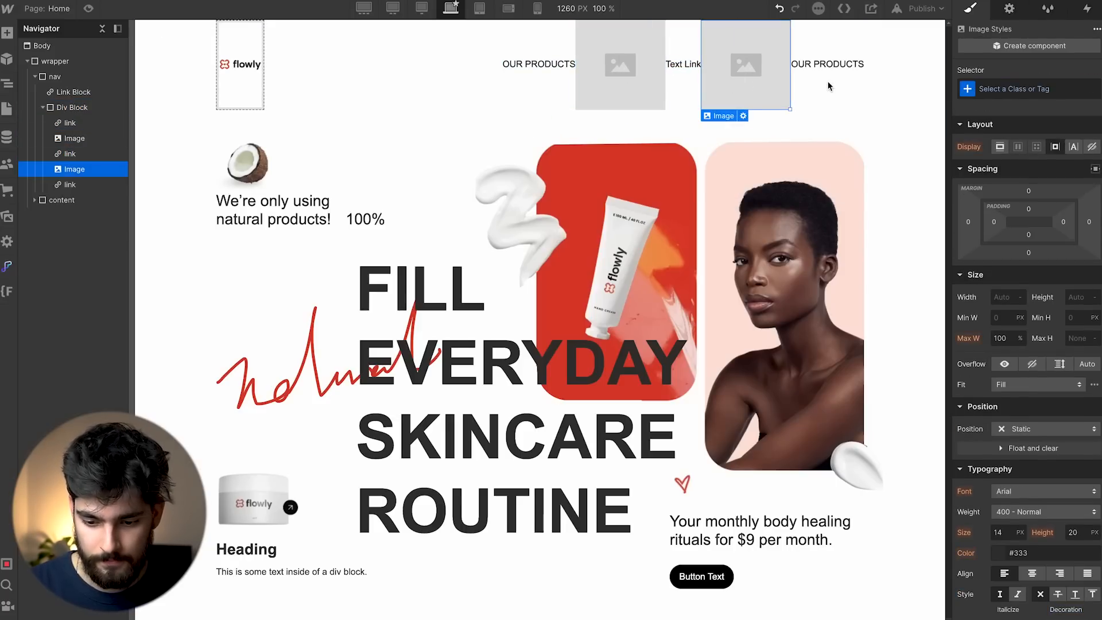
# Rename the middle link 'TECHNOLOGY' and the last link 'BLOG'.
pyautogui.hotkey('alt', 'Tab')
pyautogui.hotkey('alt', 'Tab')
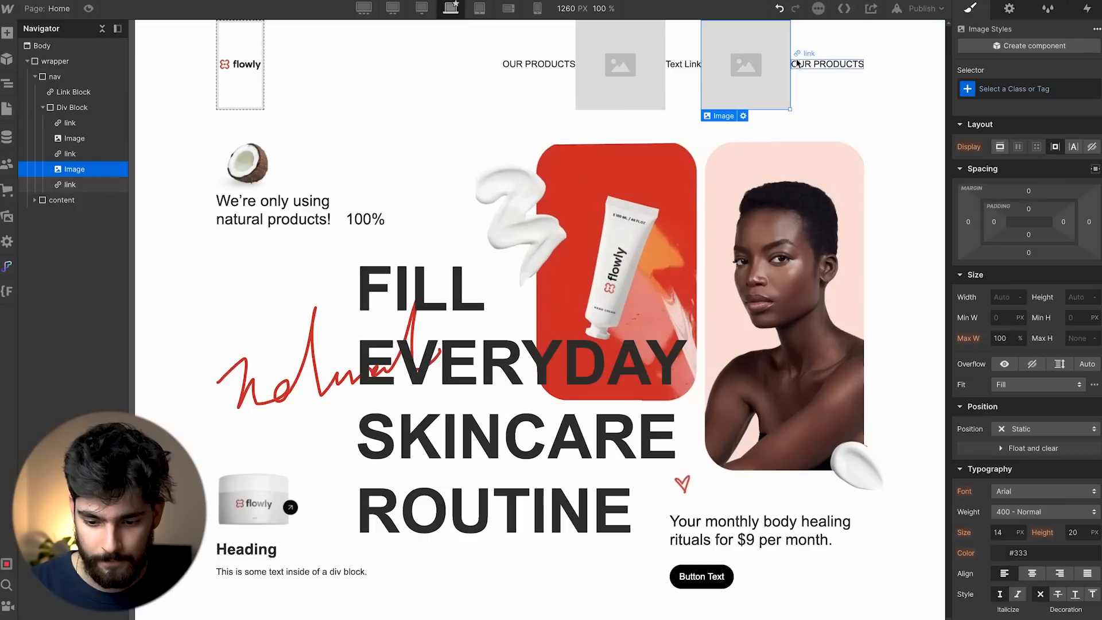
pyautogui.click(687, 70)
pyautogui.hotkey('alt', 'Tab')
pyautogui.hotkey('alt', 'Tab')
pyautogui.press('BackSpace')
pyautogui.write('TECHNOLOGY')
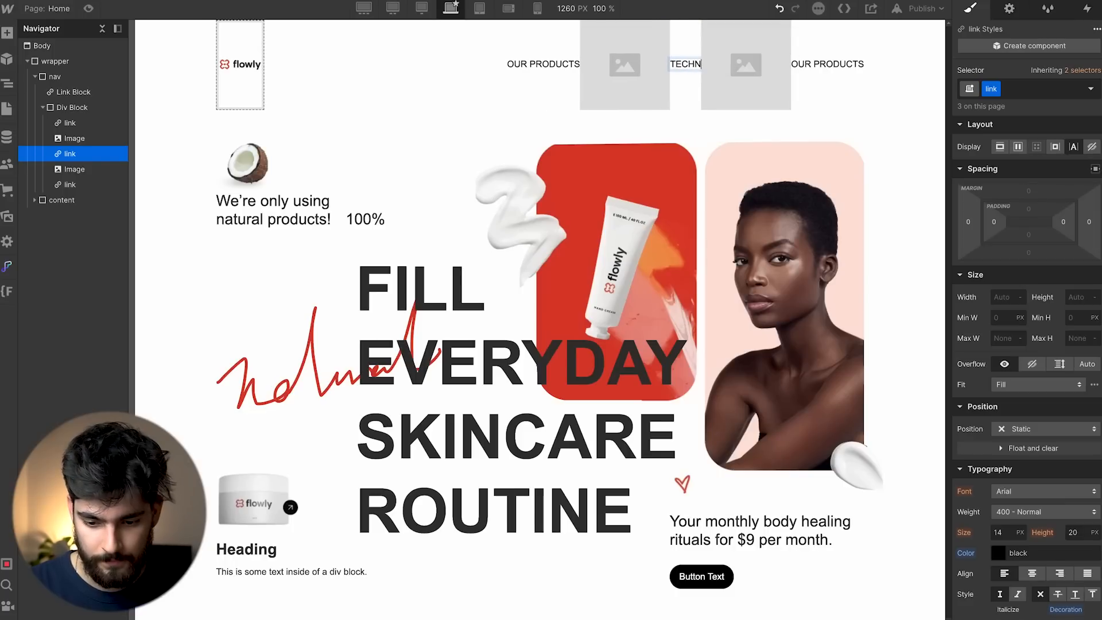
pyautogui.doubleClick(836, 66)
pyautogui.hotkey('alt', 'Tab')
pyautogui.hotkey('alt', 'Tab')
pyautogui.write('BLOG')
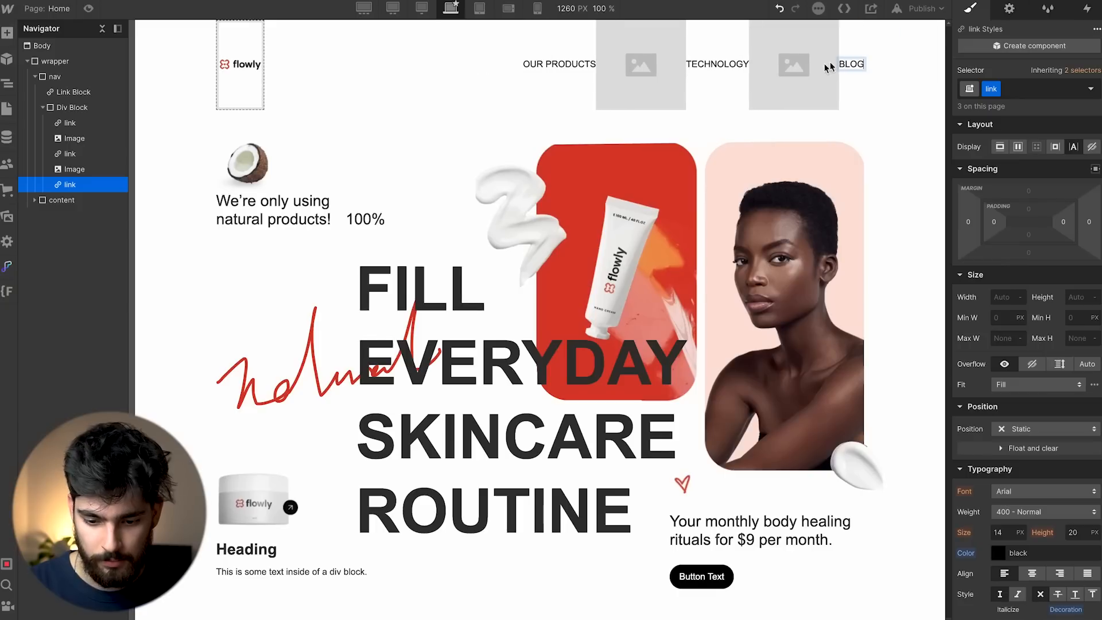
pyautogui.click(645, 83)
pyautogui.doubleClick(657, 106)
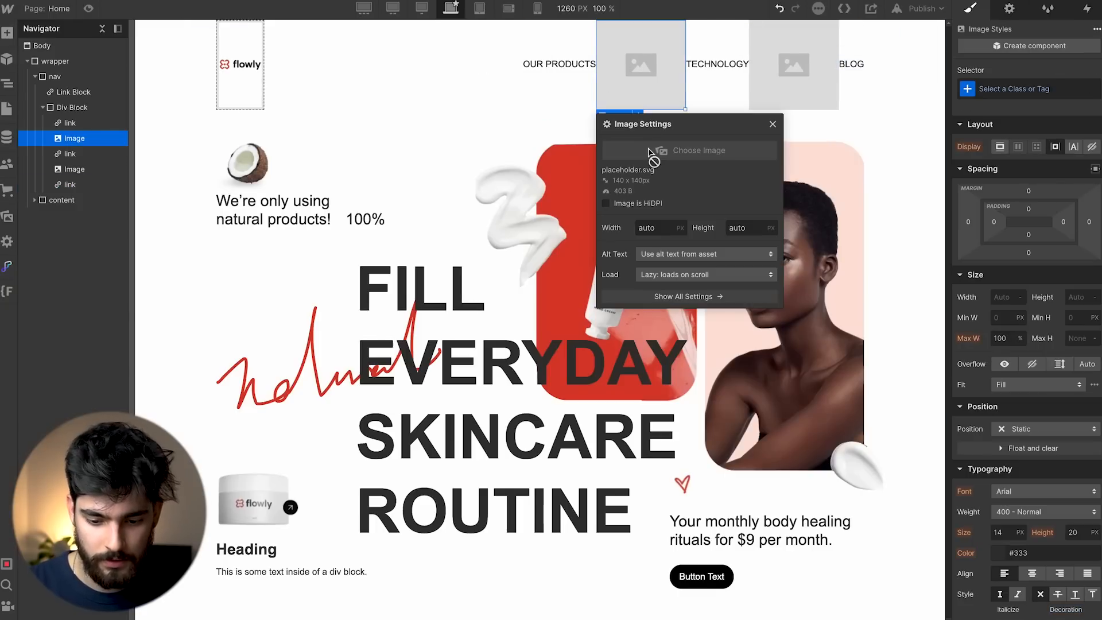
# Wrap the red squiggle Vector 6 in Frame 13 and export it as SVG.
pyautogui.click(660, 153)
pyautogui.hotkey('alt', 'Tab')
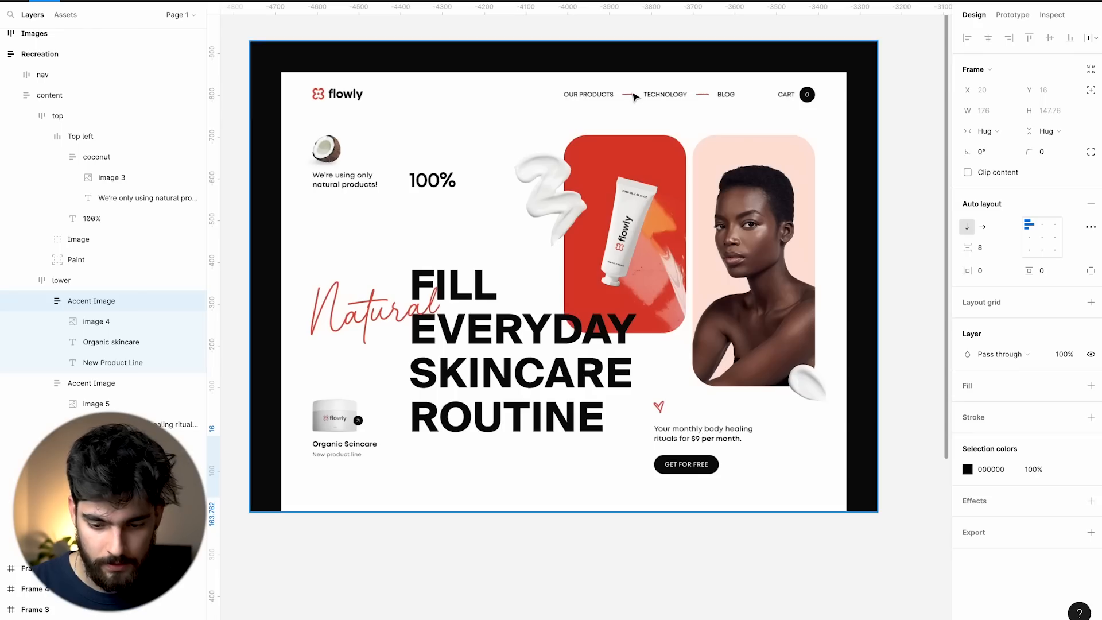
pyautogui.hscroll(20, 635, 96)
pyautogui.hscroll(-9, 635, 96)
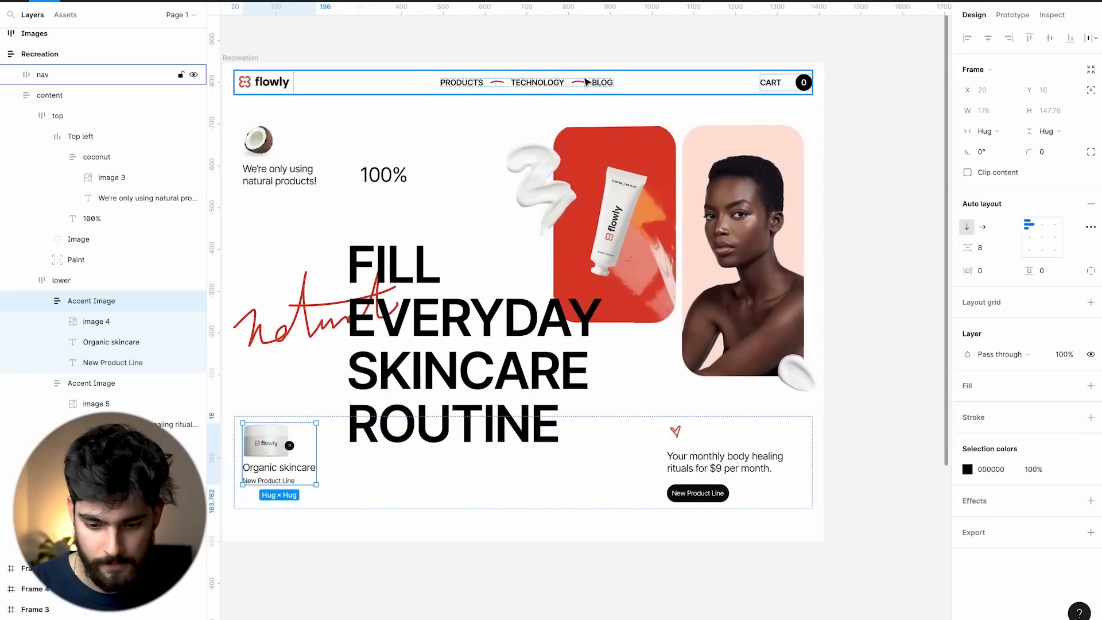
pyautogui.click(581, 82)
pyautogui.click(580, 82)
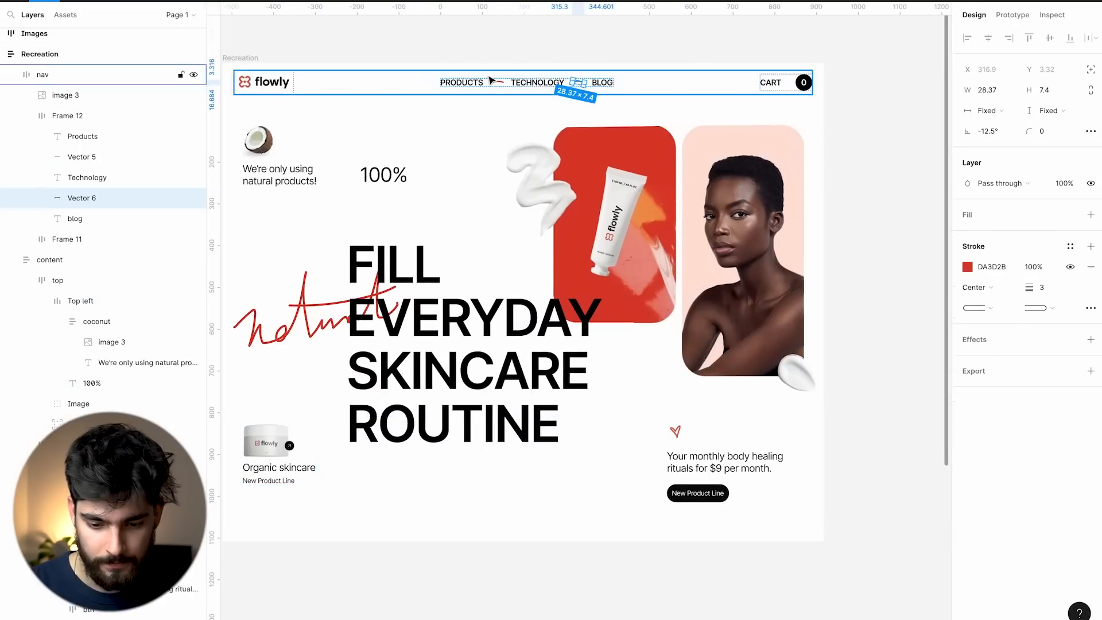
pyautogui.hotkey('ctrl', 'alt', 'g')
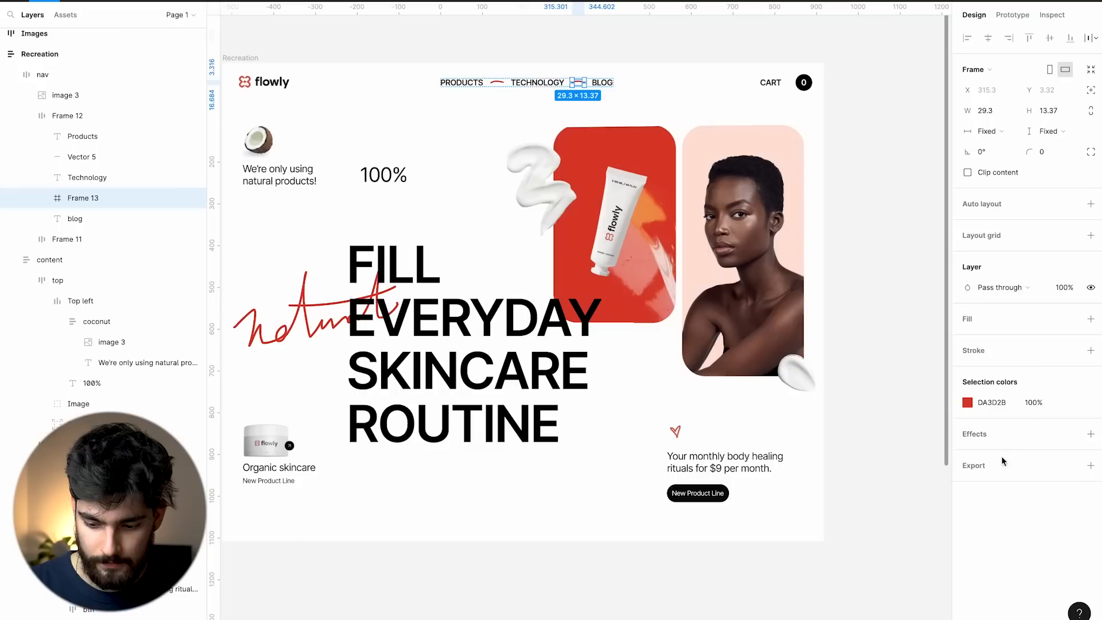
pyautogui.click(1091, 465)
pyautogui.click(1057, 506)
pyautogui.click(1068, 538)
pyautogui.click(1016, 525)
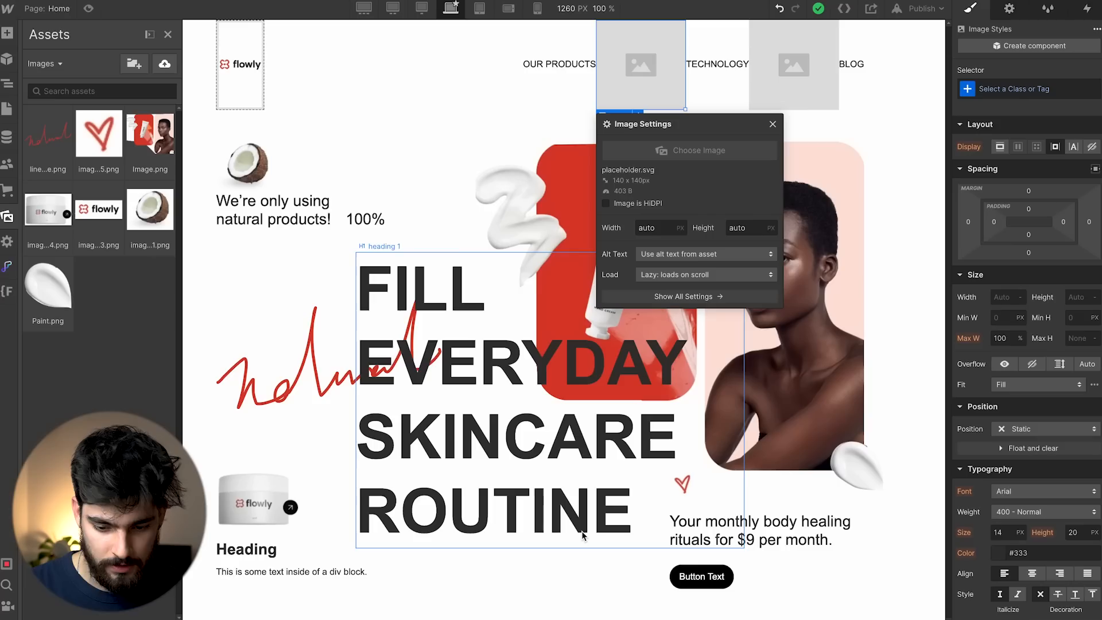
# Drag Frame 13.svg from Downloads into the nav and delete the first placeholder.
pyautogui.click(718, 612)
pyautogui.click(428, 126)
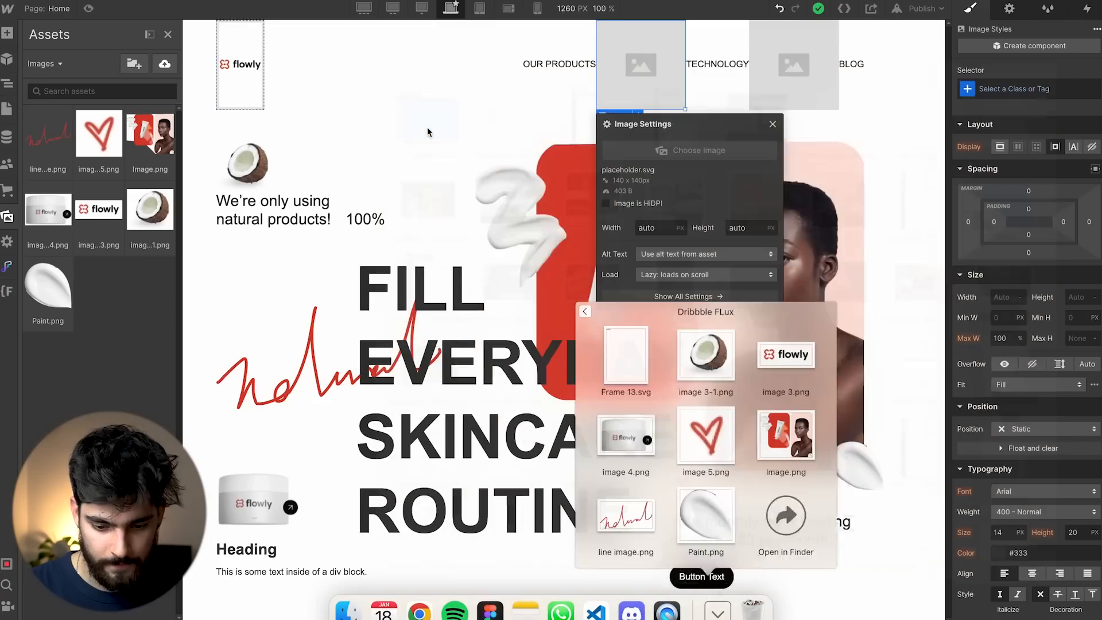
pyautogui.moveTo(652, 402); pyautogui.dragTo(643, 73)
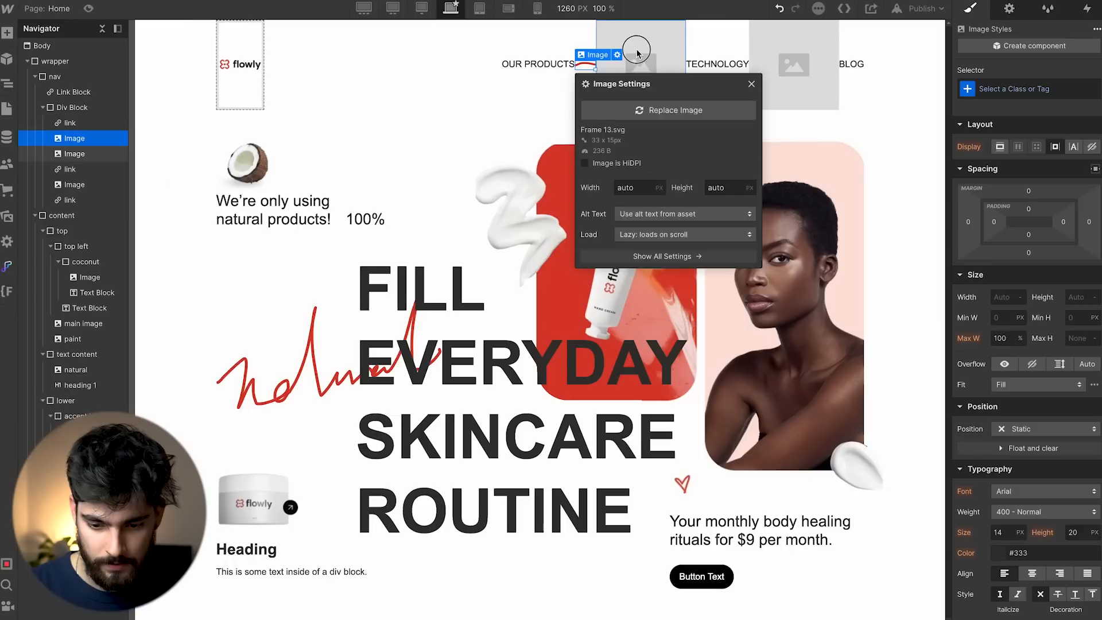
pyautogui.click(636, 51)
pyautogui.press('Delete')
# Paste the squiggle after TECHNOLOGY, delete the other placeholder, and set the links container to Flex.
pyautogui.click(684, 65)
pyautogui.press('super+c')
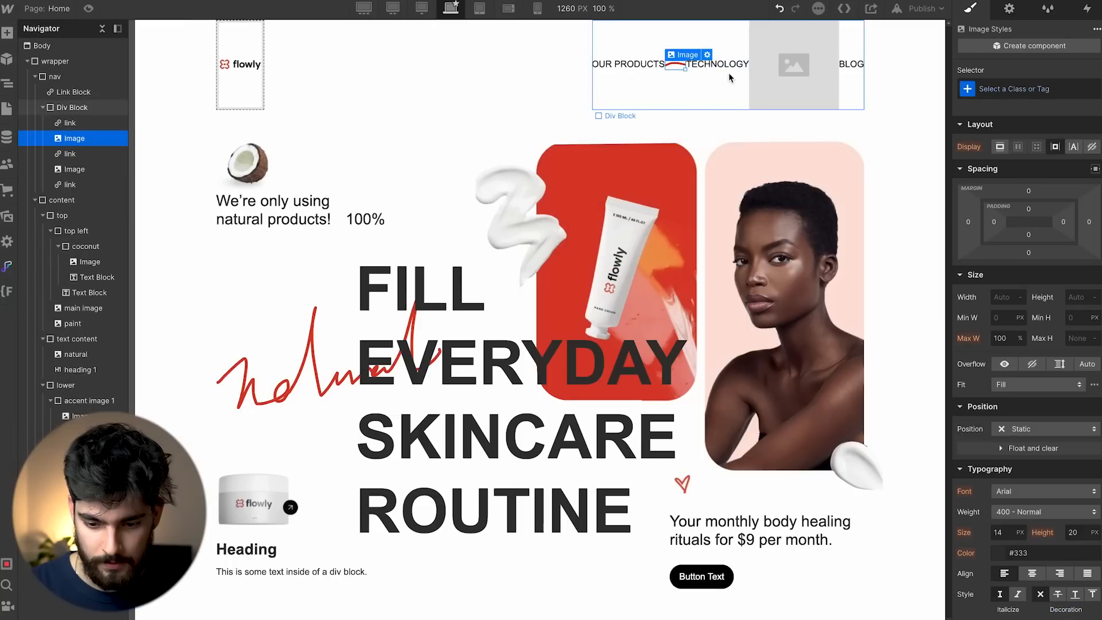
pyautogui.click(731, 69)
pyautogui.press('super+v')
pyautogui.click(811, 73)
pyautogui.press('Delete')
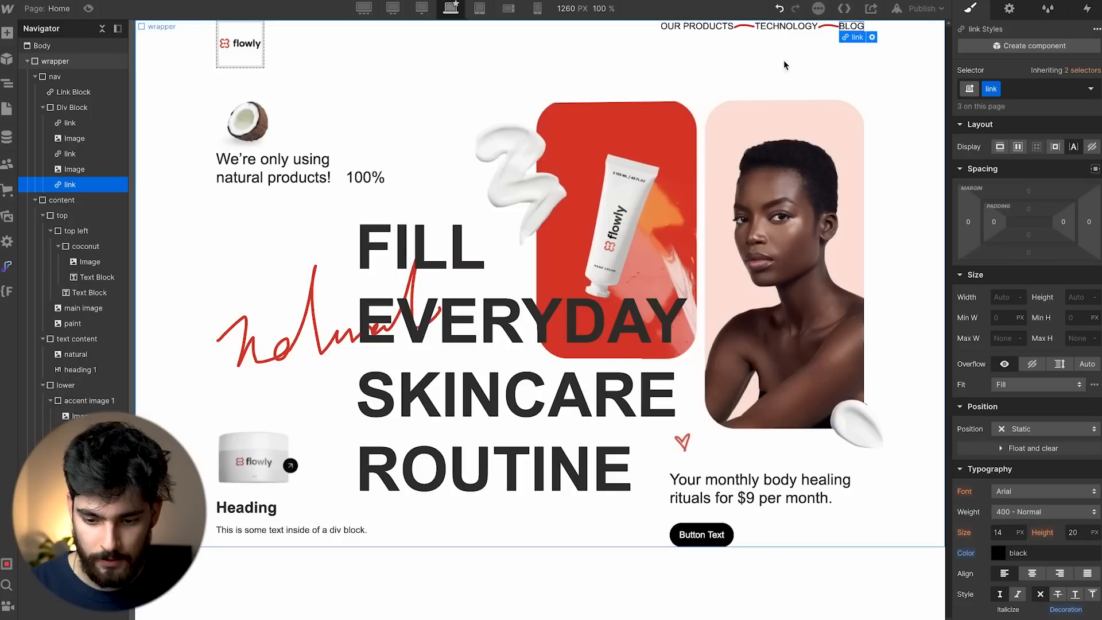
pyautogui.click(747, 36)
pyautogui.click(1016, 210)
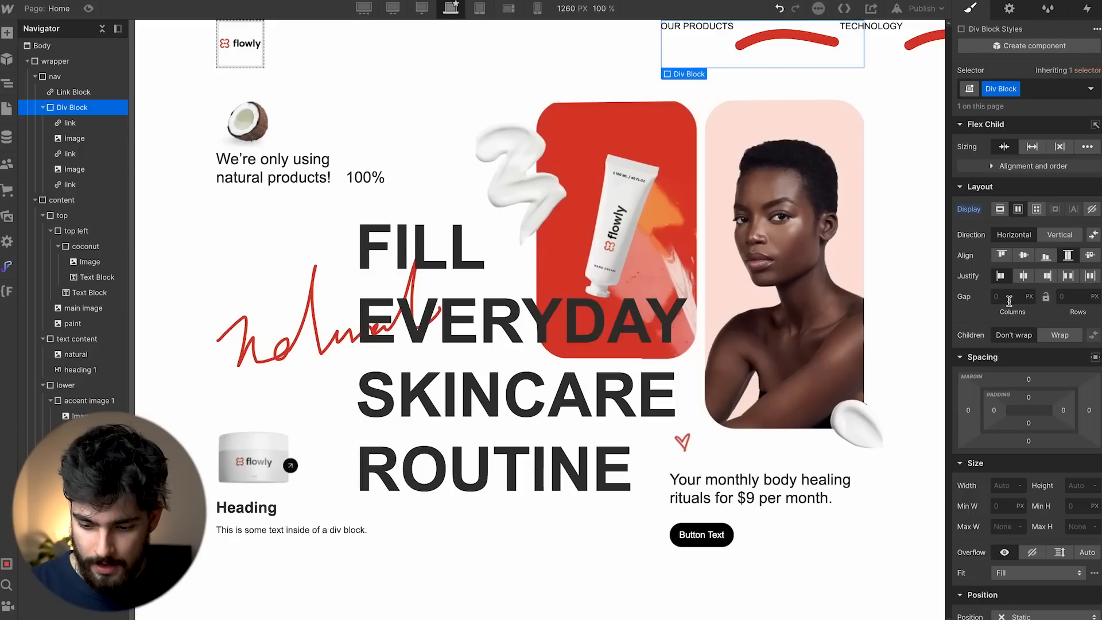
# Set a 1rem gap between the nav items.
pyautogui.click(1010, 296)
pyautogui.write('1')
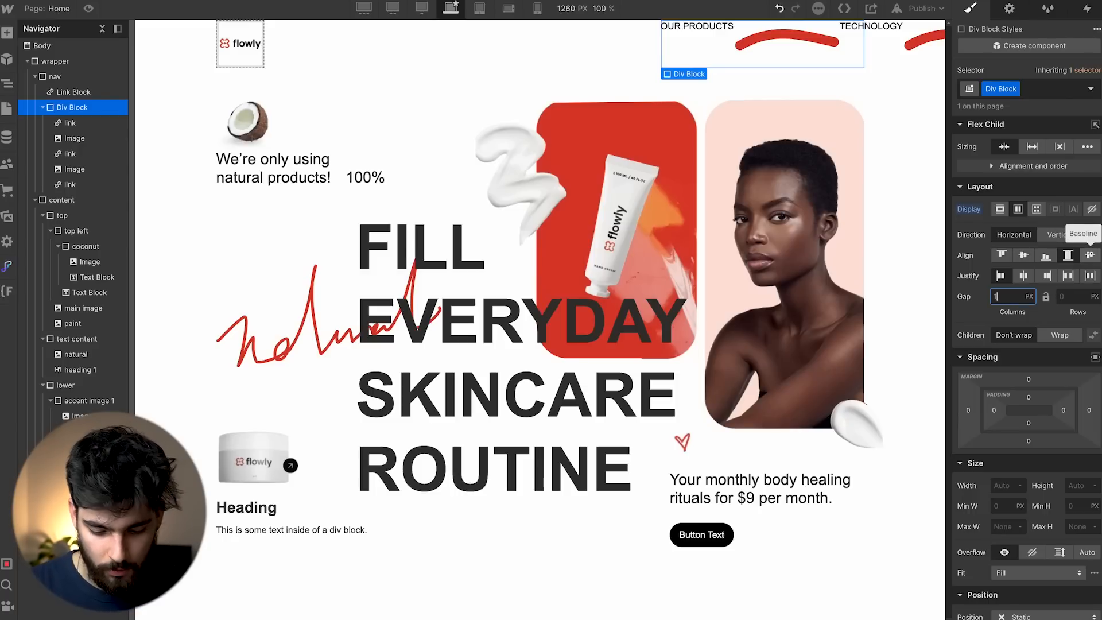
pyautogui.press('Return')
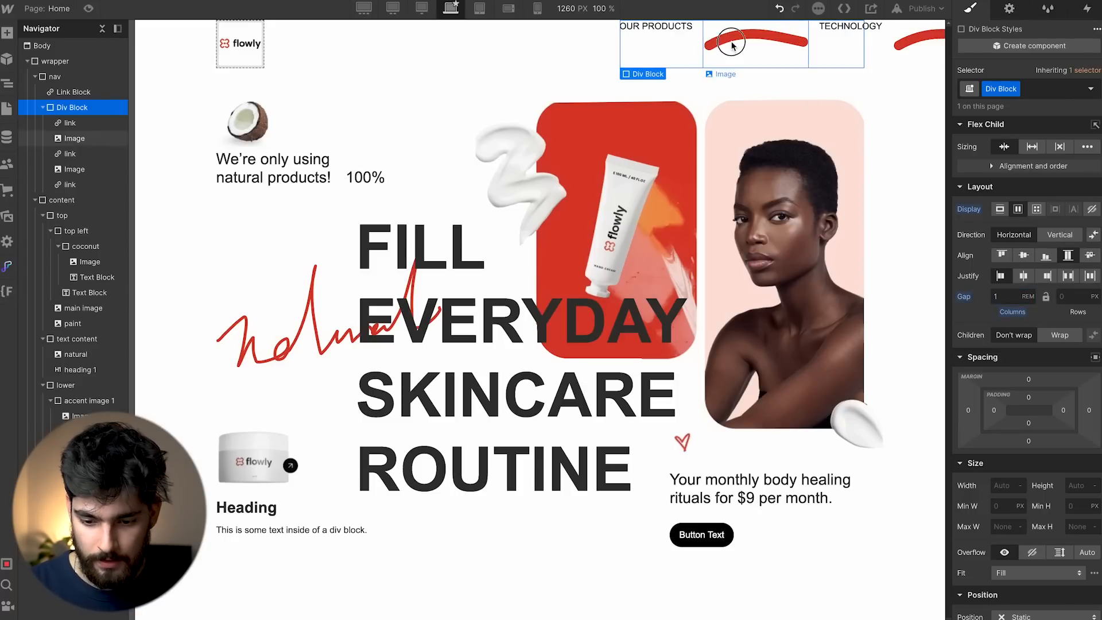
# Give both red squiggles a shared 'line' class 1.7rem wide.
pyautogui.click(732, 45)
pyautogui.hotkey('ctrl', 'Return')
pyautogui.write('line')
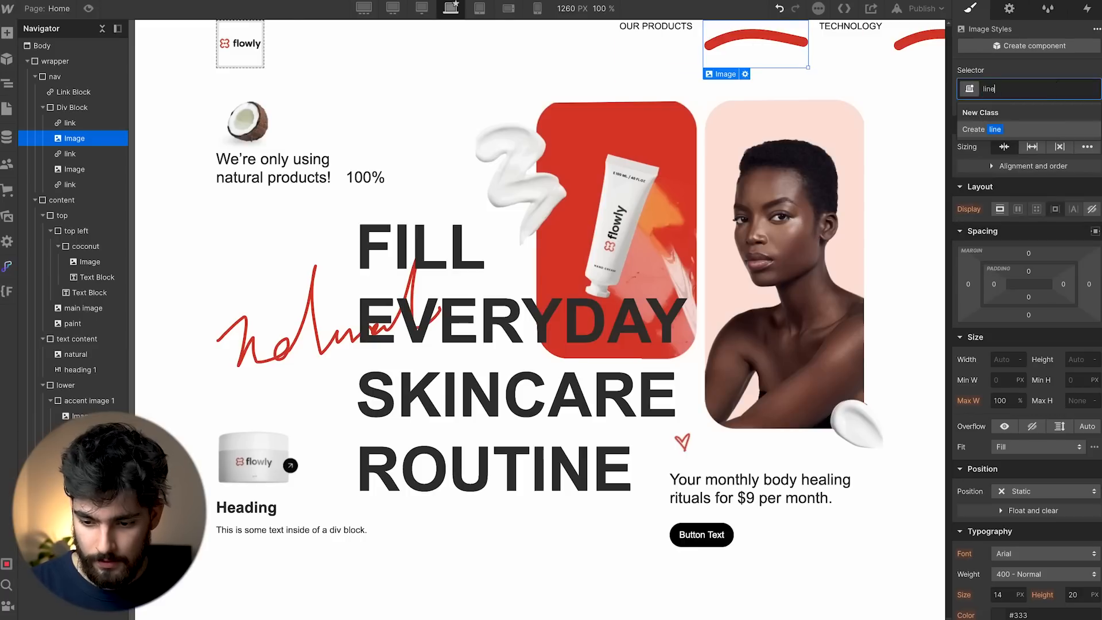
pyautogui.press('Return')
pyautogui.click(921, 46)
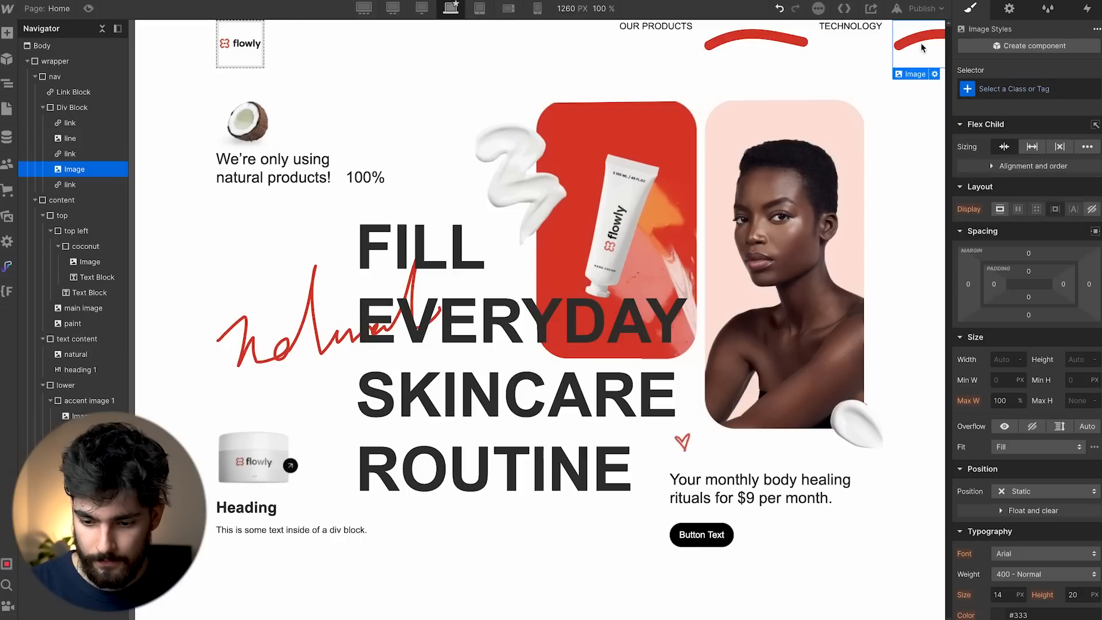
pyautogui.hotkey('ctrl', 'Return')
pyautogui.write('line')
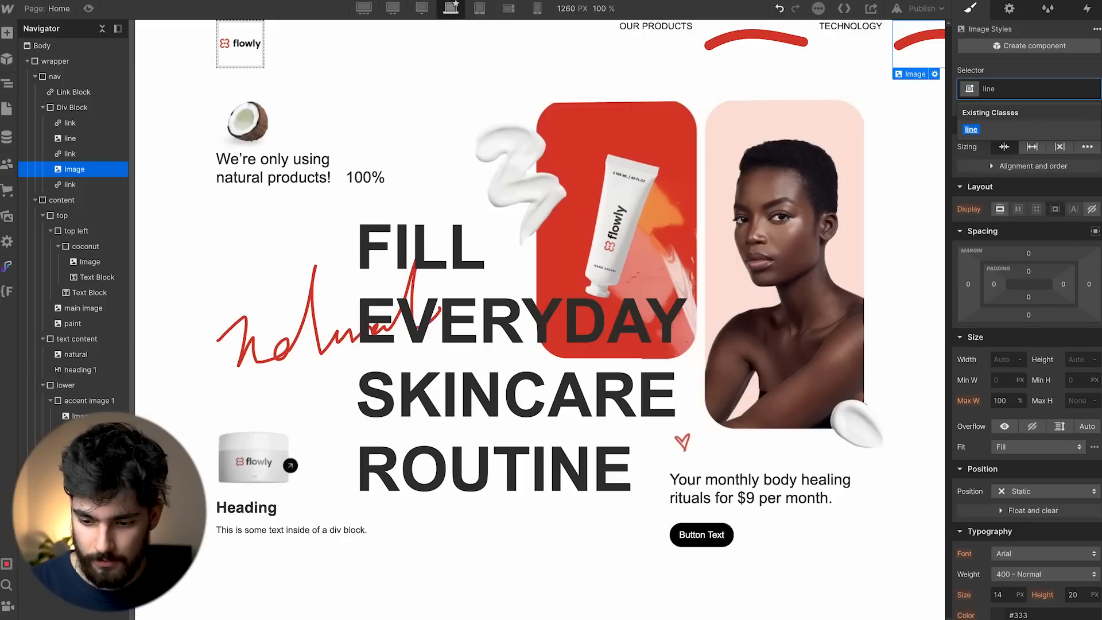
pyautogui.press('Return')
pyautogui.click(1001, 360)
pyautogui.write('1rem')
pyautogui.press('Return')
pyautogui.hotkey('alt', 'Up')
pyautogui.hotkey('alt', 'Up')
pyautogui.hotkey('alt', 'Up')
pyautogui.hotkey('alt', 'Up')
pyautogui.hotkey('alt', 'Up')
pyautogui.hotkey('alt', 'Up')
pyautogui.hotkey('alt', 'Up')
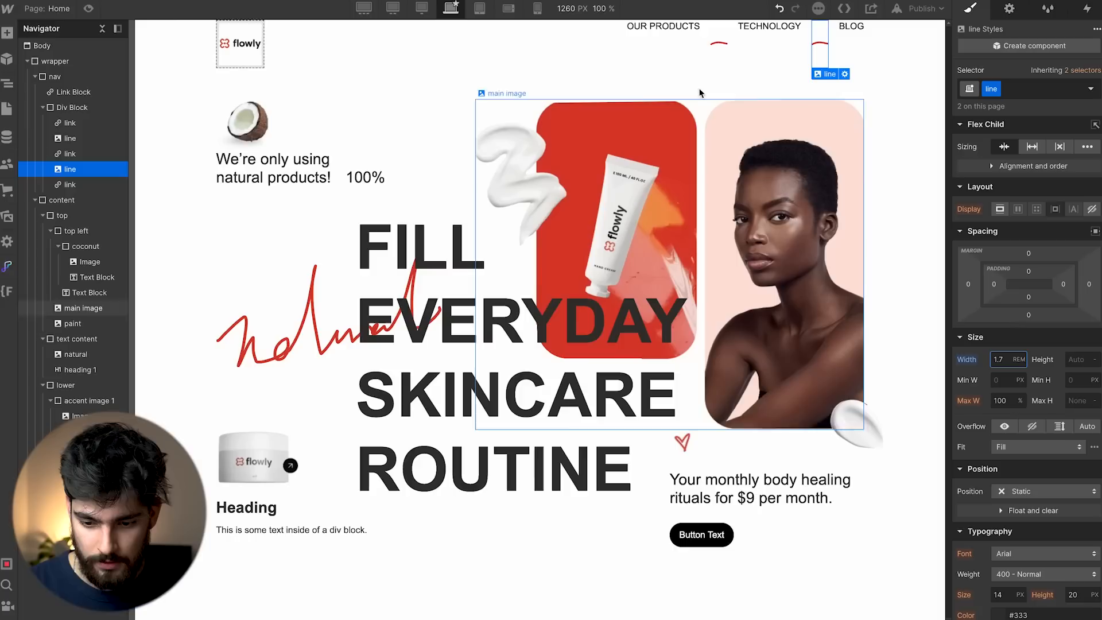
# Make the nav link class Display Flex with Align center, then preview.
pyautogui.click(678, 58)
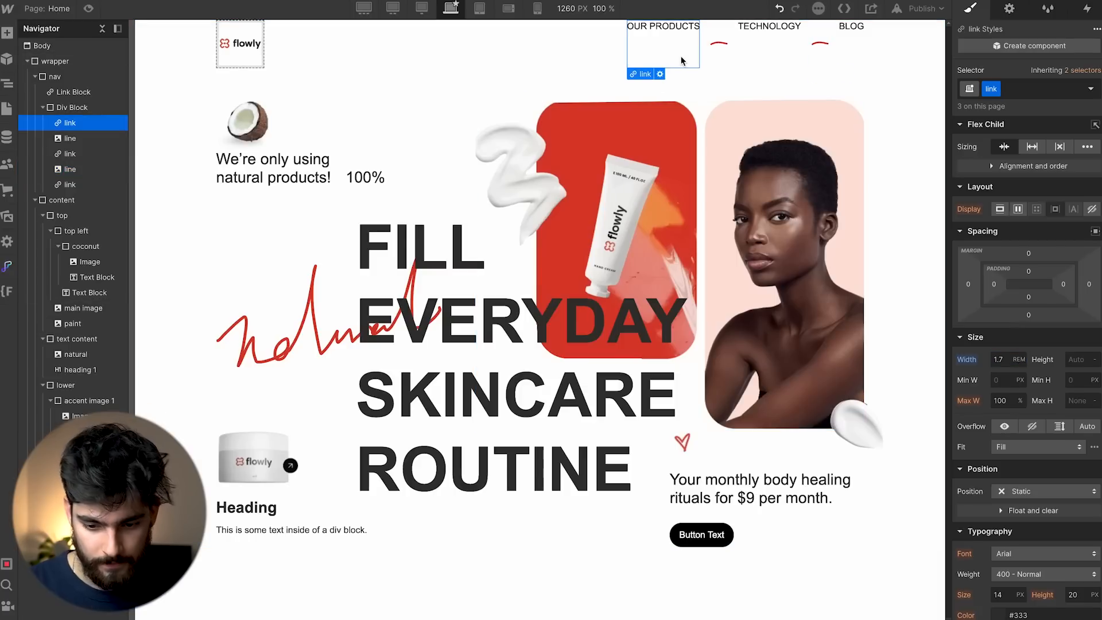
pyautogui.click(1016, 209)
pyautogui.click(1024, 255)
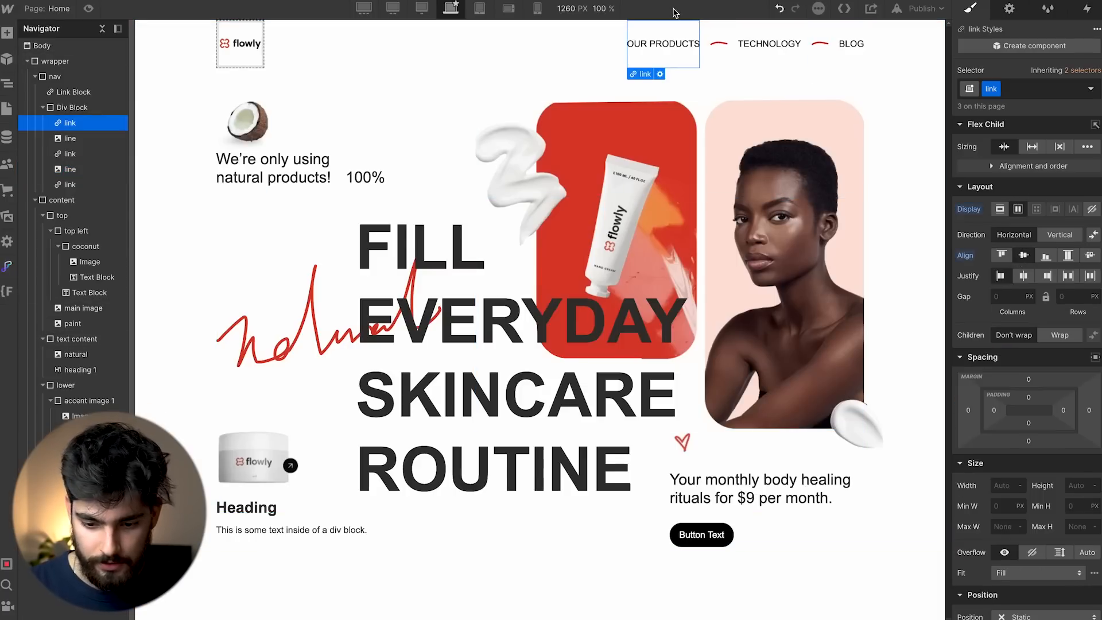
pyautogui.press('Escape')
pyautogui.click(88, 11)
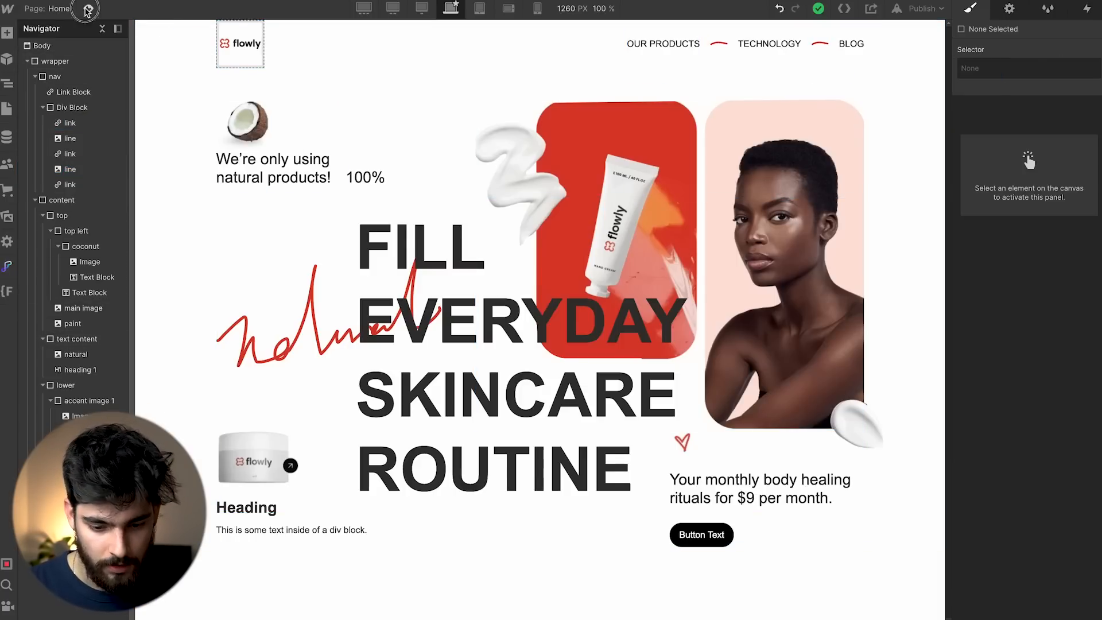
# Insert the flowly logo image into the nav's logo link block and shrink it to fit.
pyautogui.click(90, 8)
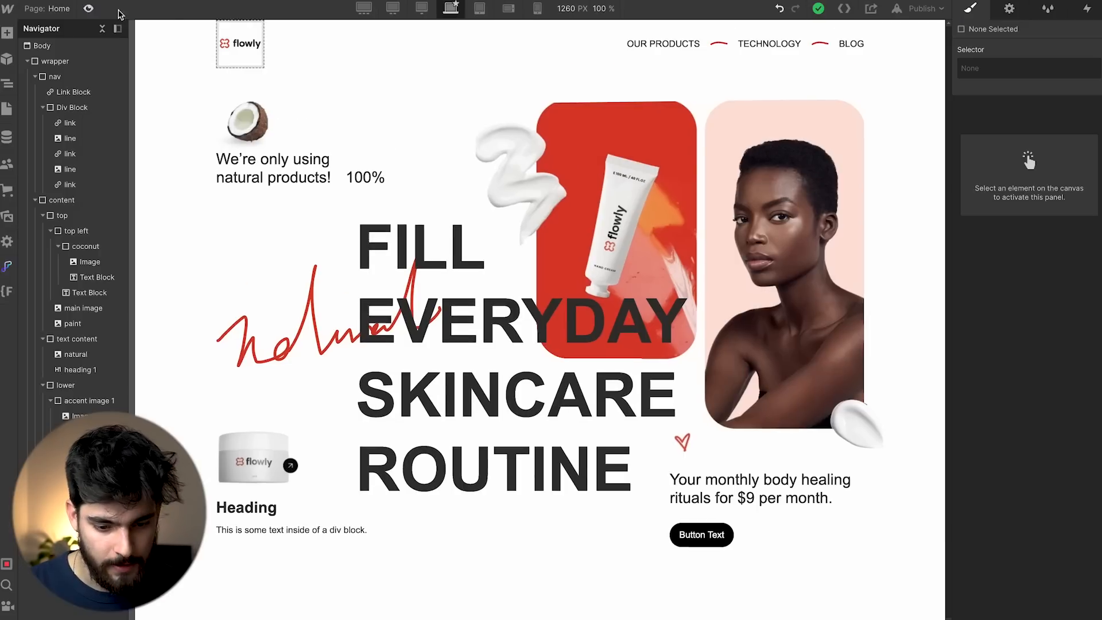
pyautogui.click(246, 58)
pyautogui.press('super+e')
pyautogui.write('i')
pyautogui.press('Return')
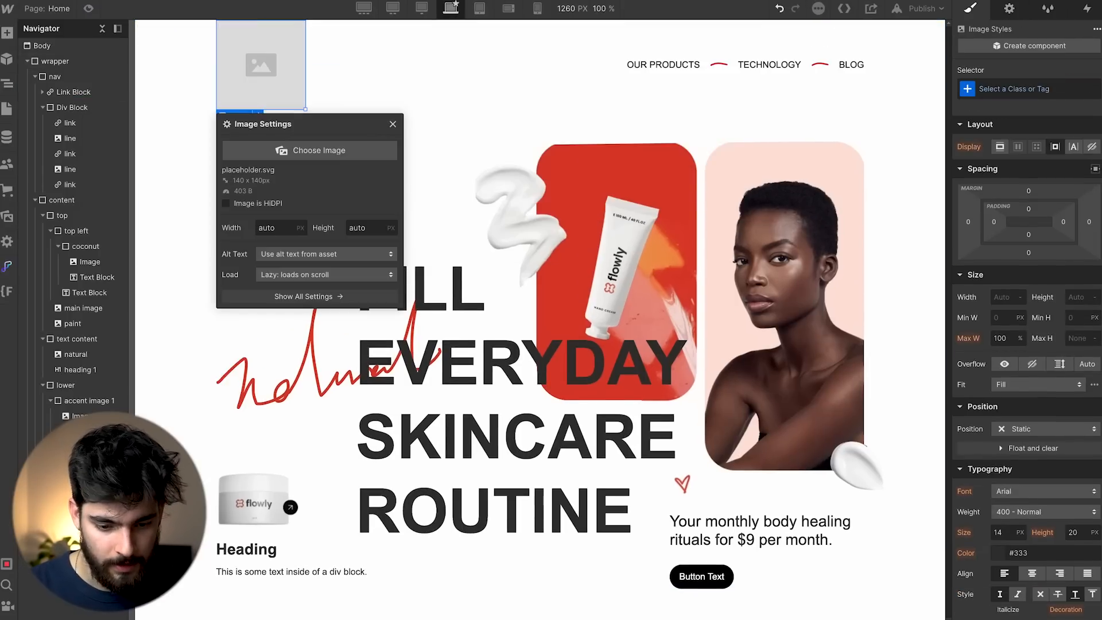
pyautogui.click(399, 117)
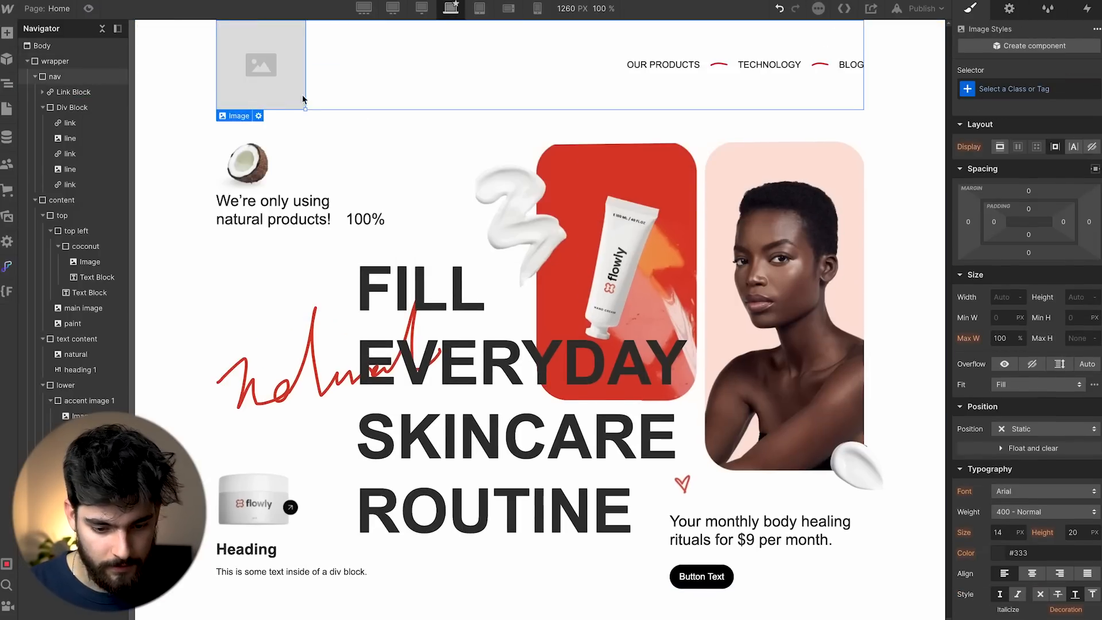
pyautogui.click(259, 116)
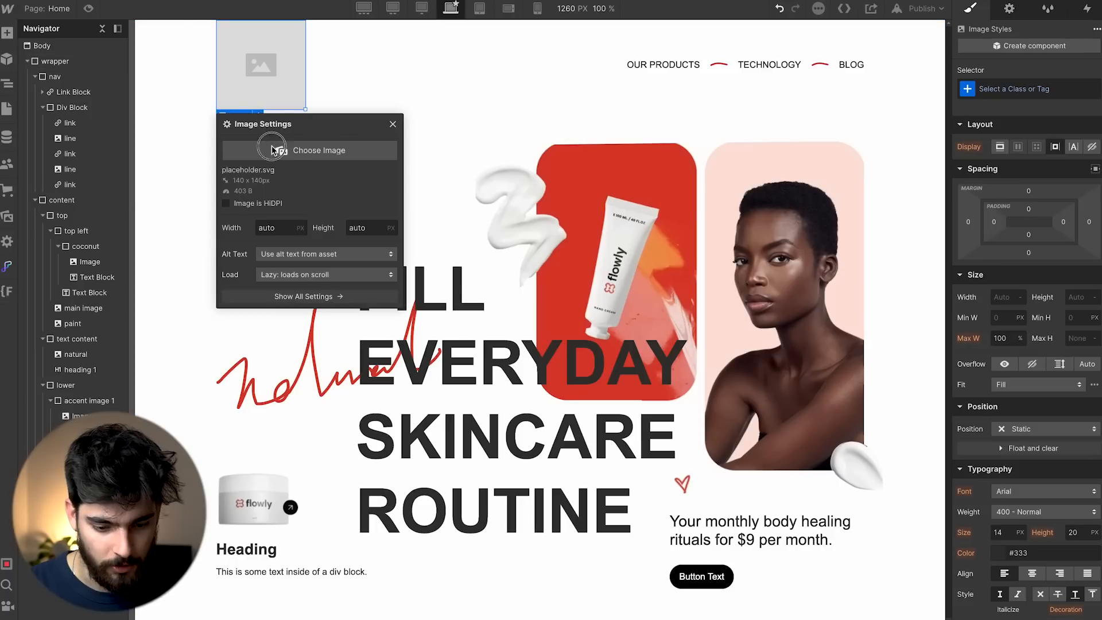
pyautogui.click(319, 133)
pyautogui.click(148, 217)
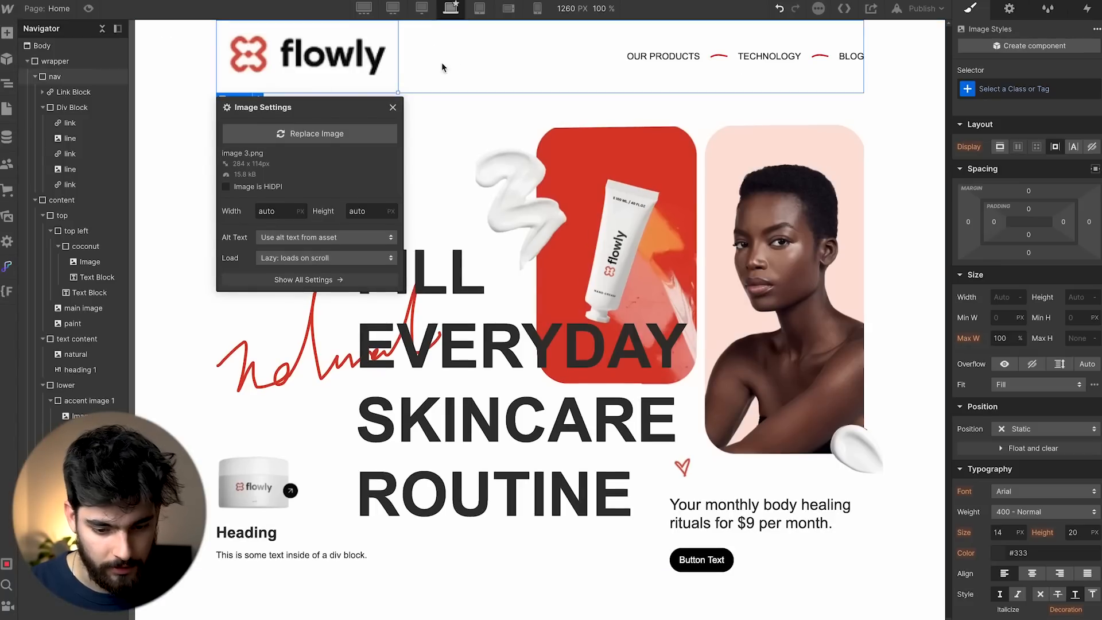
pyautogui.moveTo(400, 91); pyautogui.dragTo(300, 68)
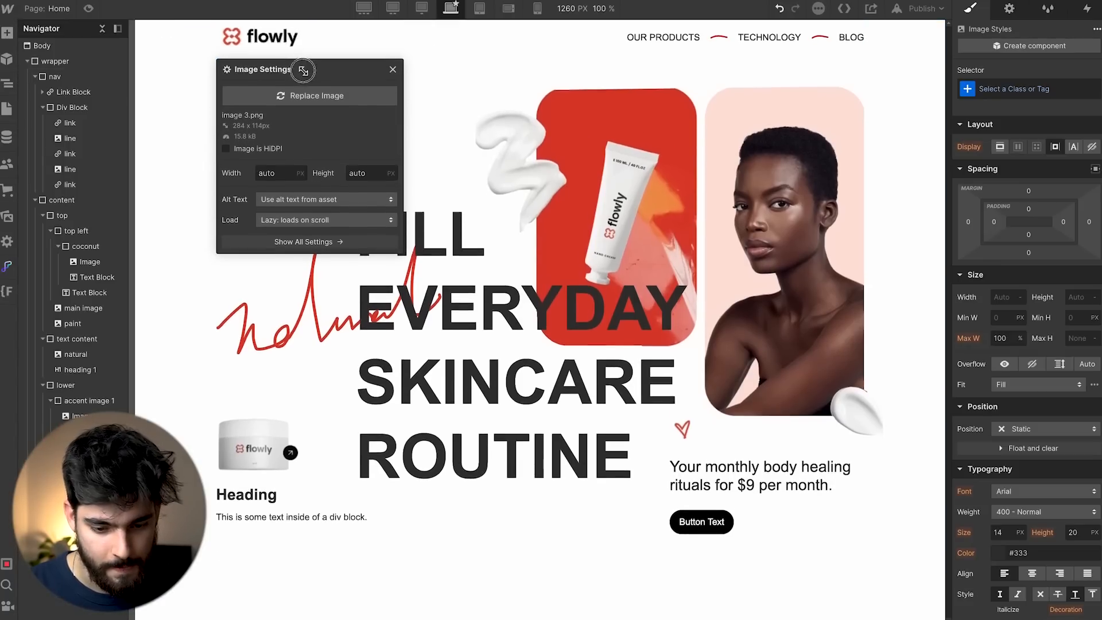
# Give the page wrapper 3% top padding and preview the page.
pyautogui.click(191, 43)
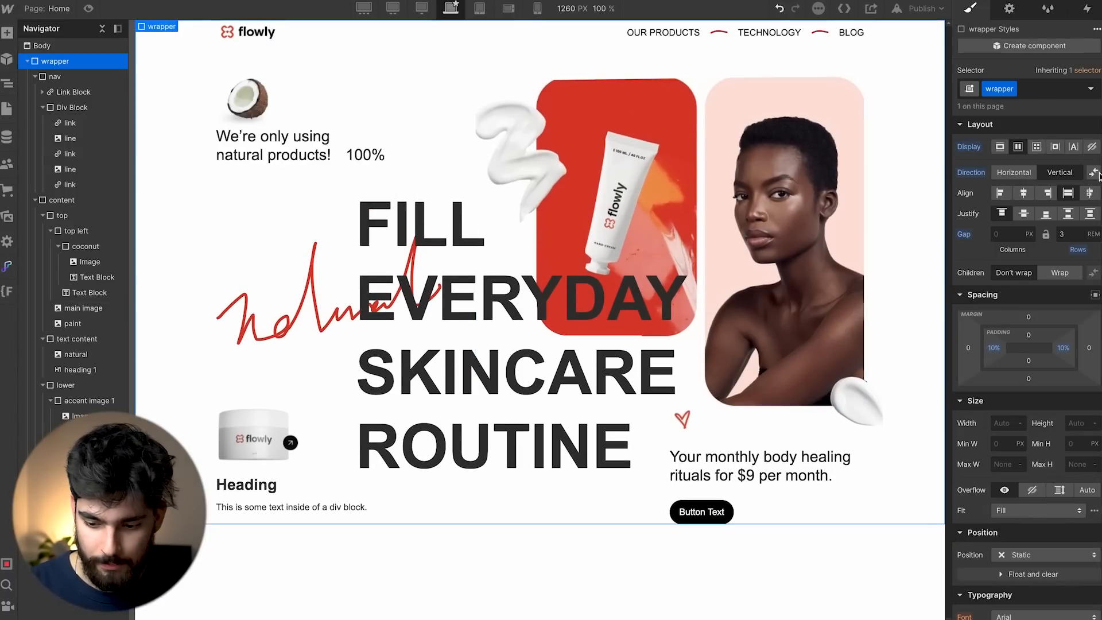
pyautogui.click(1029, 334)
pyautogui.write('3%')
pyautogui.press('Return')
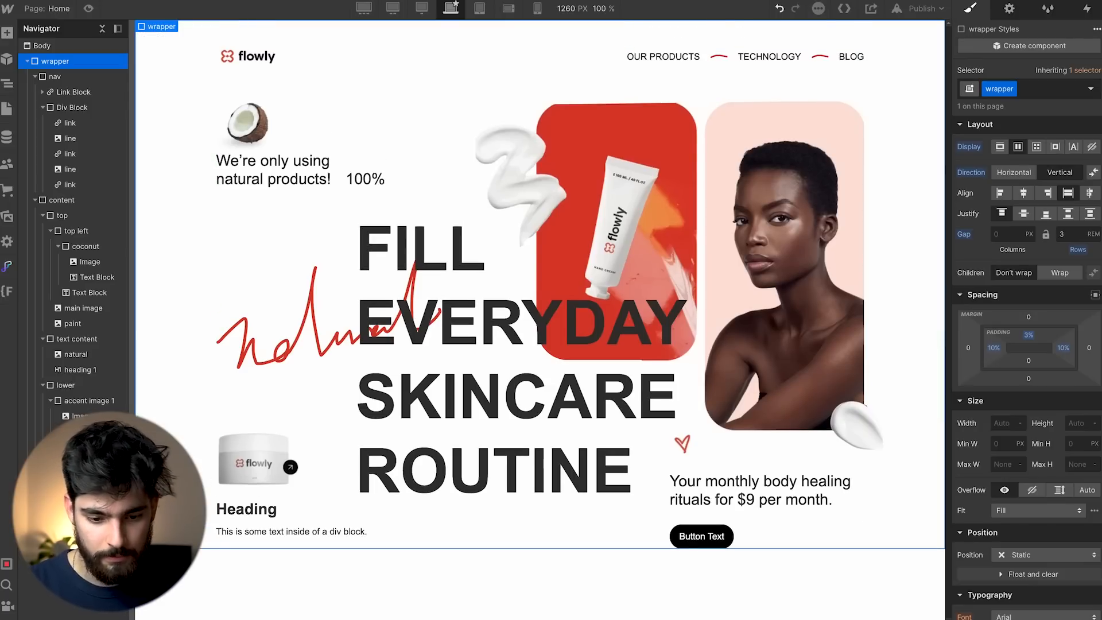
pyautogui.click(91, 8)
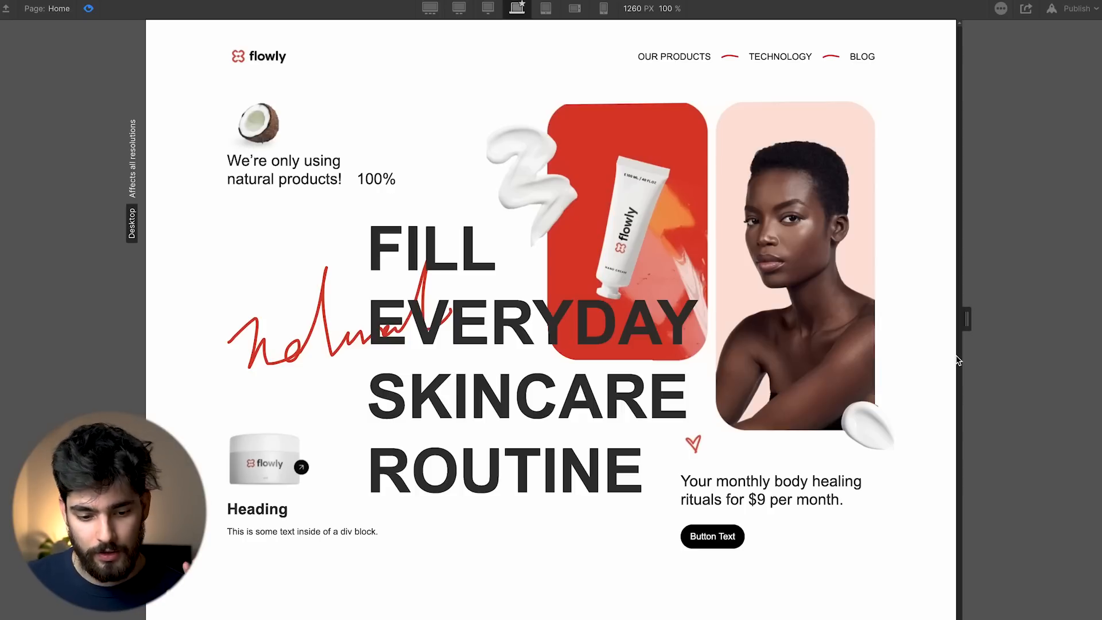
pyautogui.press('super+Tab')
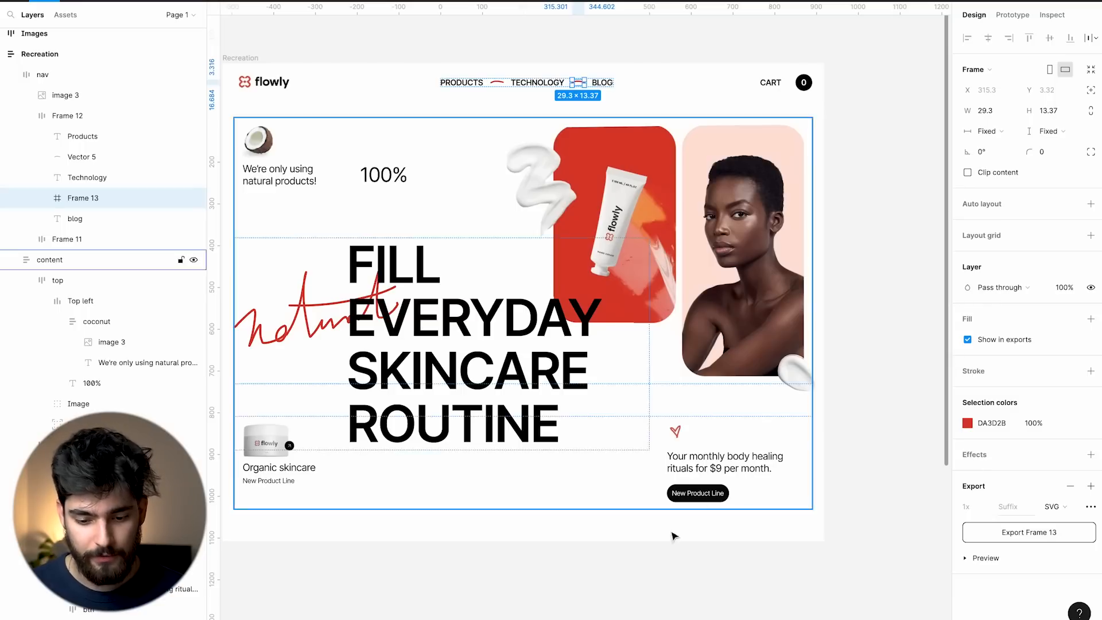
# Inspect the Figma nav frame and its link group, comparing it against the Webflow page.
pyautogui.click(618, 532)
pyautogui.click(506, 225)
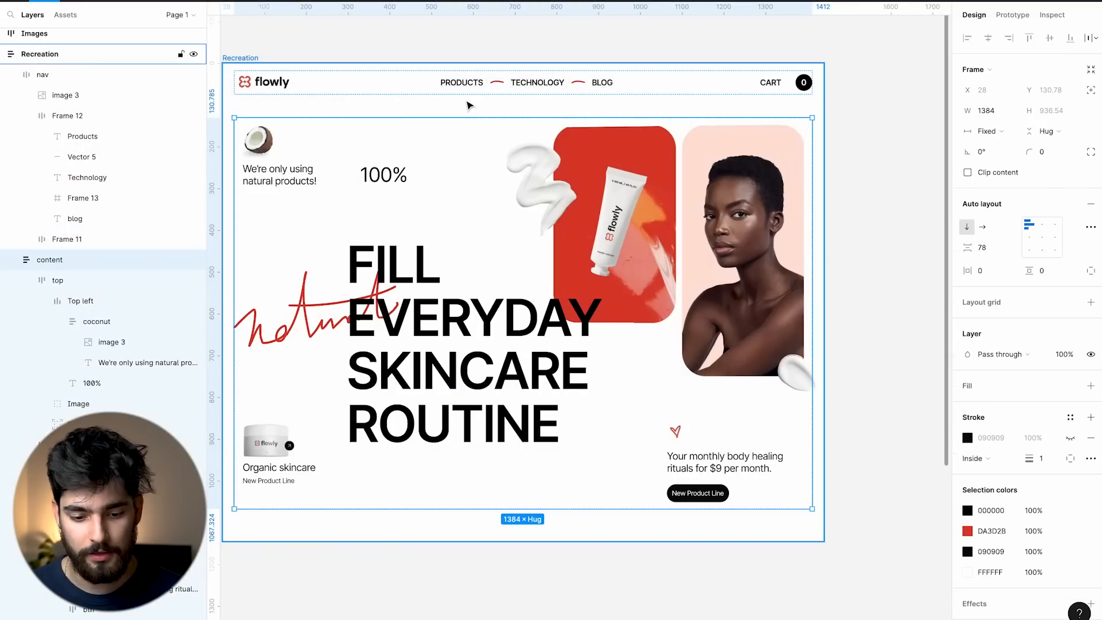
pyautogui.click(451, 98)
pyautogui.doubleClick(444, 86)
pyautogui.click(410, 94)
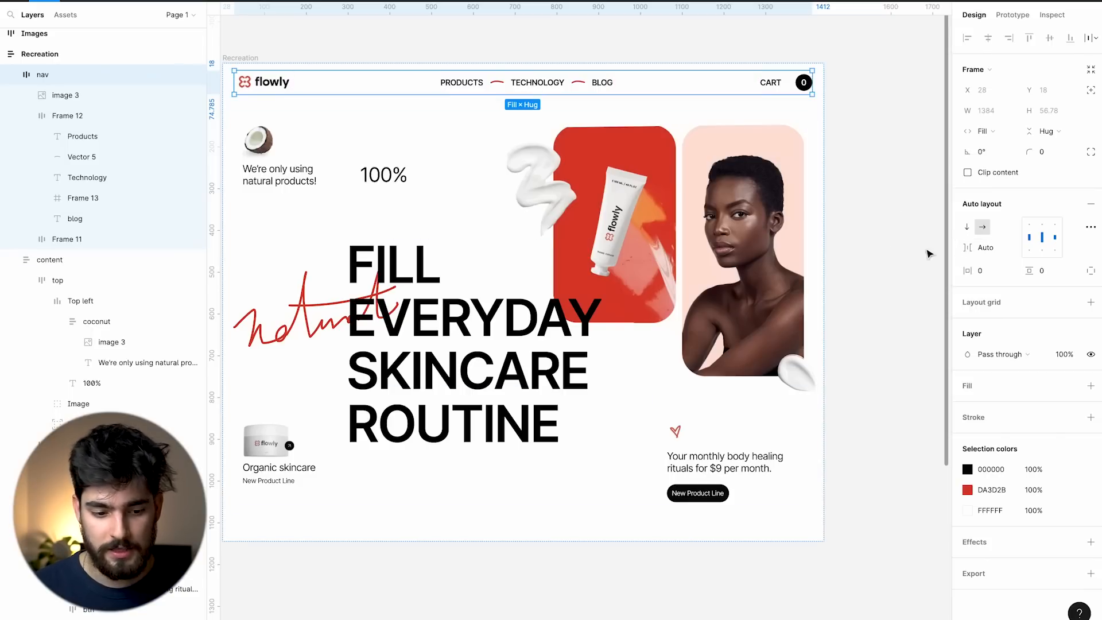
pyautogui.press('super+Tab')
pyautogui.press('super+Tab')
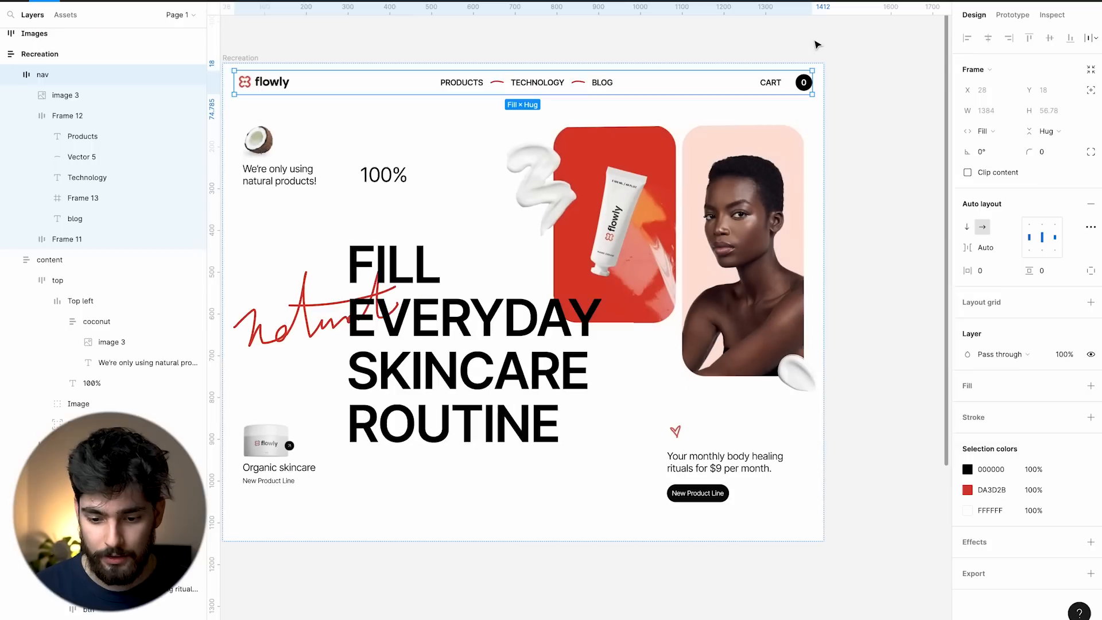
pyautogui.press('super+Tab')
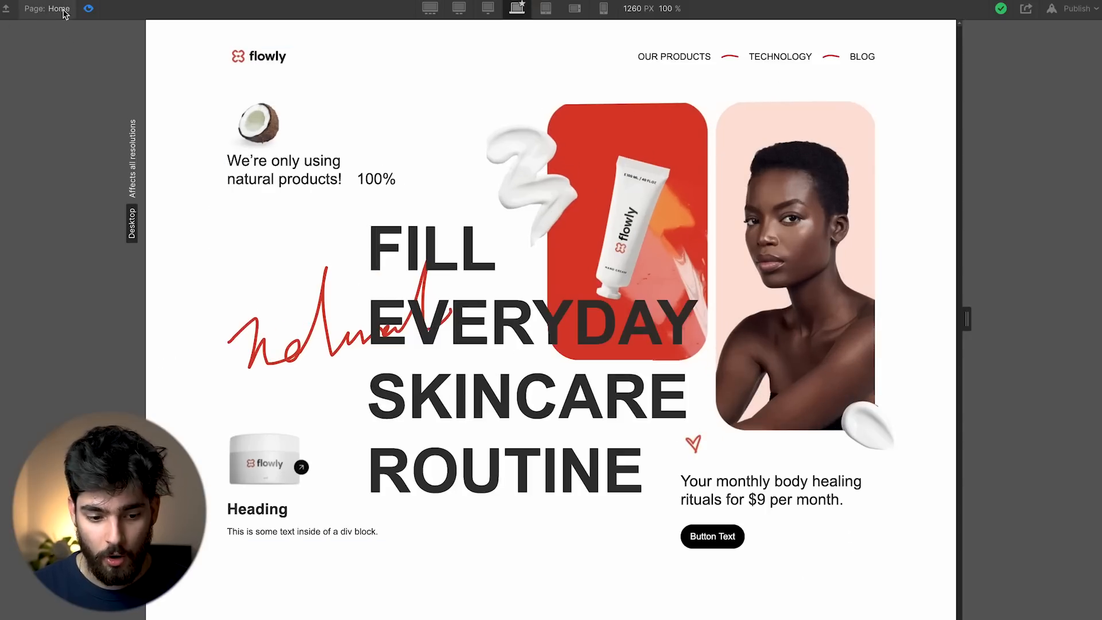
pyautogui.click(88, 8)
pyautogui.press('super+Tab')
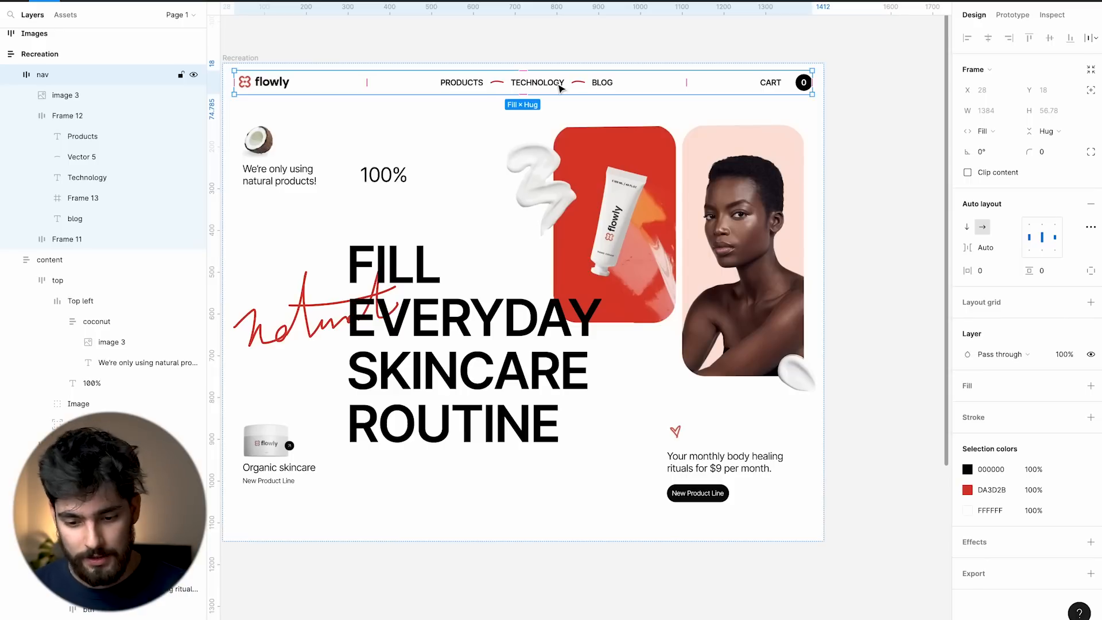
# Inspect the CART label and 40×40 cart-count circle in Figma's layers, then return to Webflow.
pyautogui.click(762, 86)
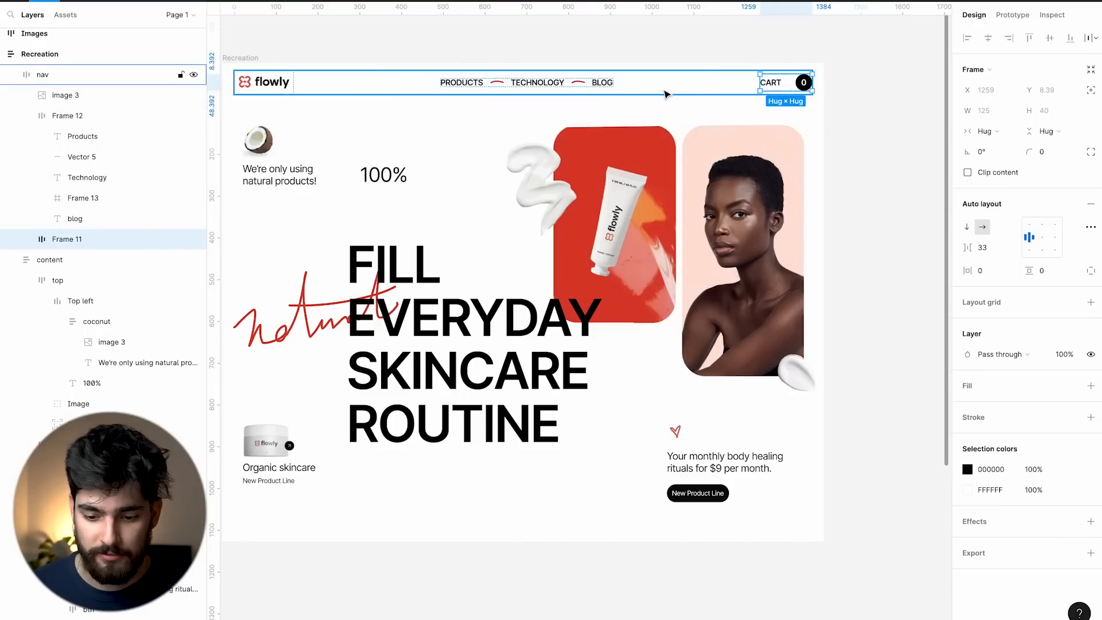
pyautogui.click(25, 240)
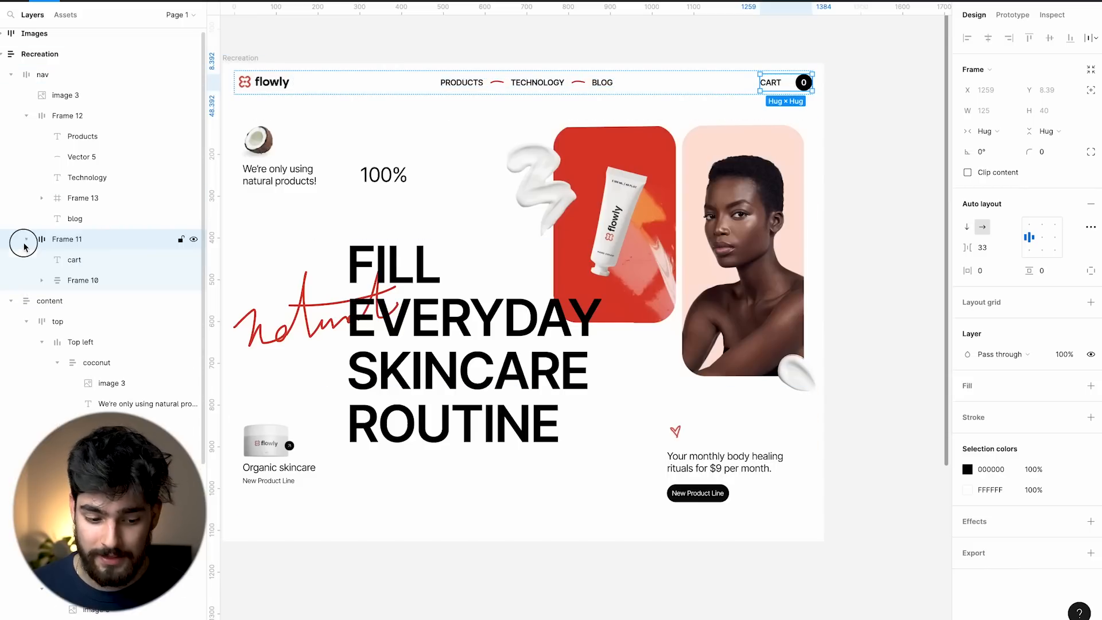
pyautogui.click(72, 262)
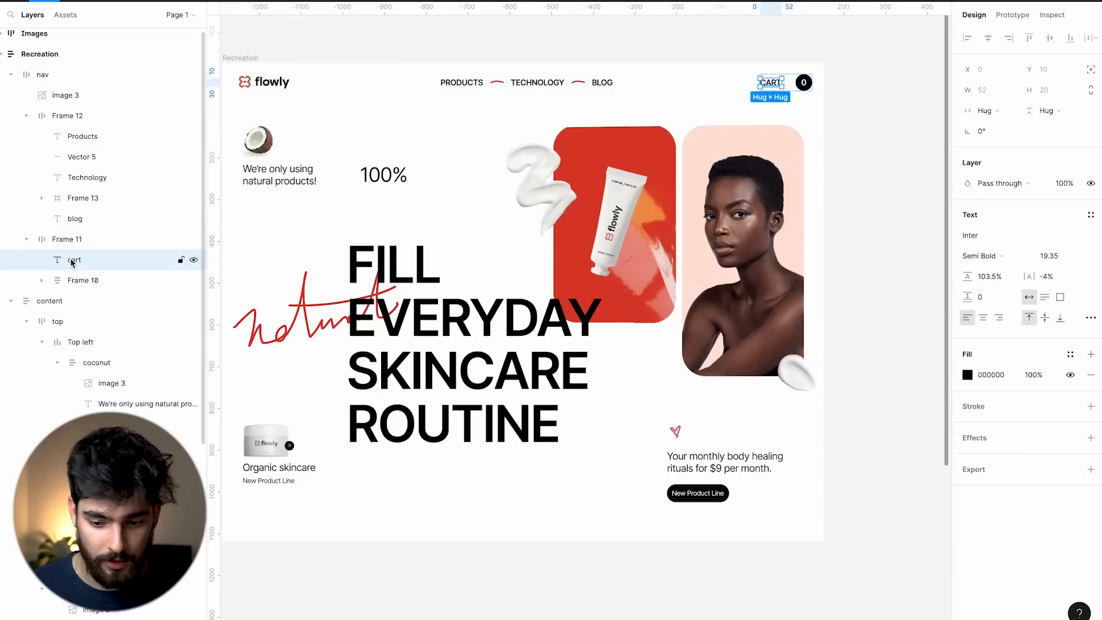
pyautogui.click(73, 282)
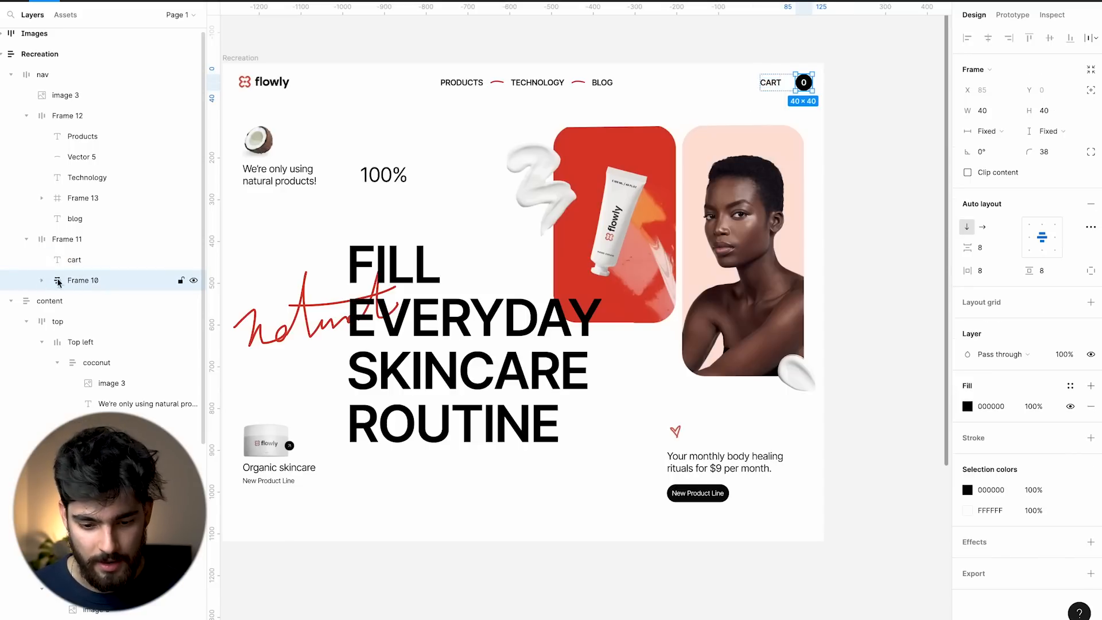
pyautogui.click(355, 182)
pyautogui.press('super+Tab')
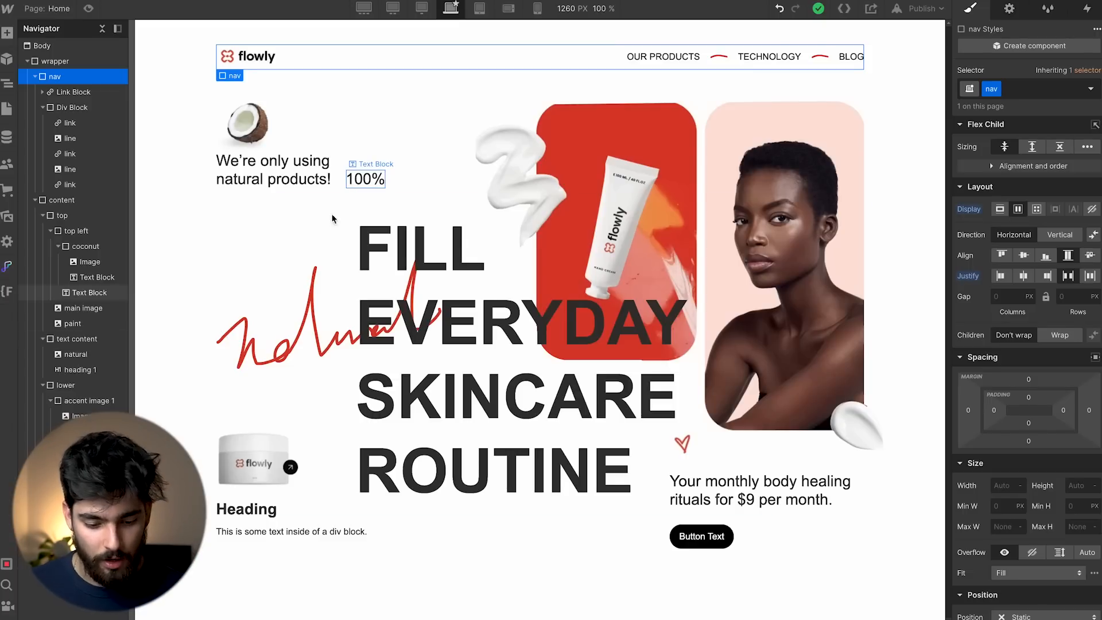
# Replace the placeholder caption under Organic Skincare with 'New Product Line'.
pyautogui.click(239, 511)
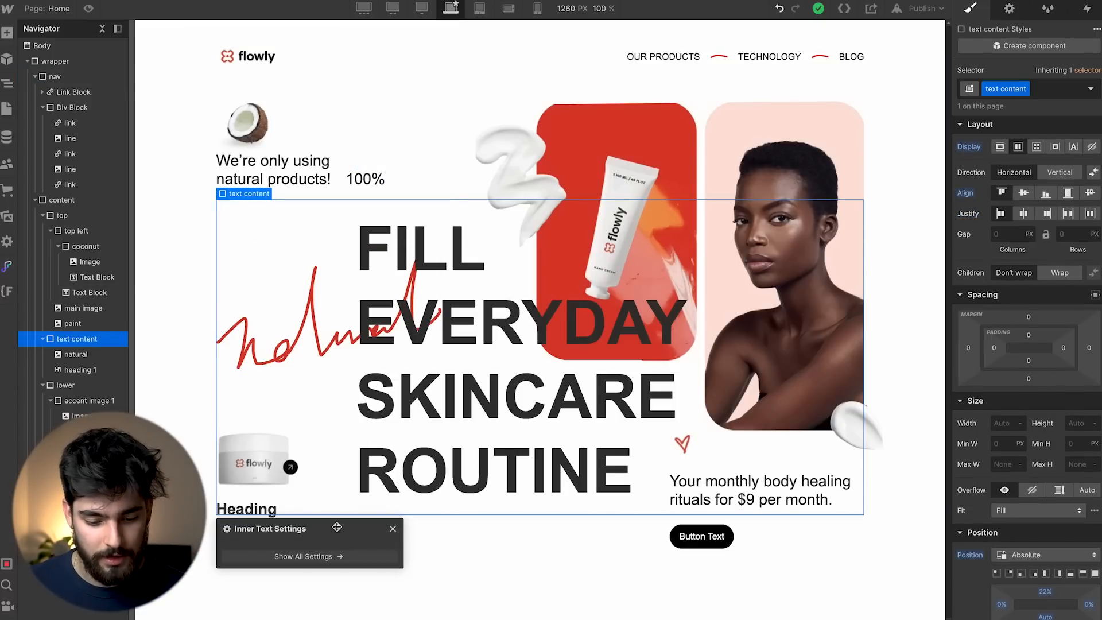
pyautogui.click(393, 529)
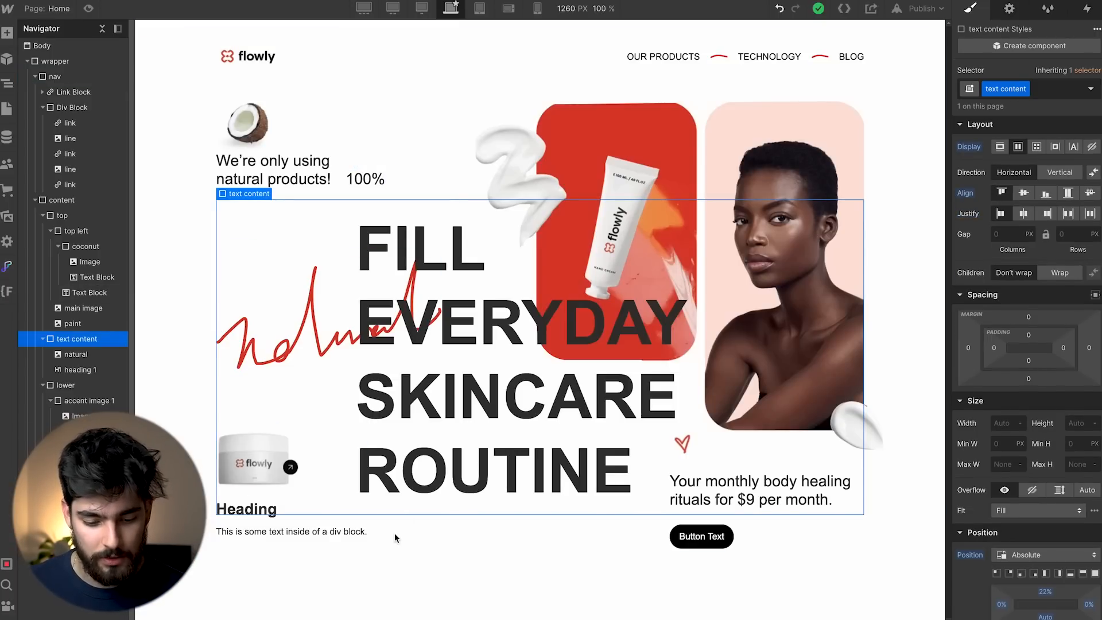
pyautogui.doubleClick(257, 516)
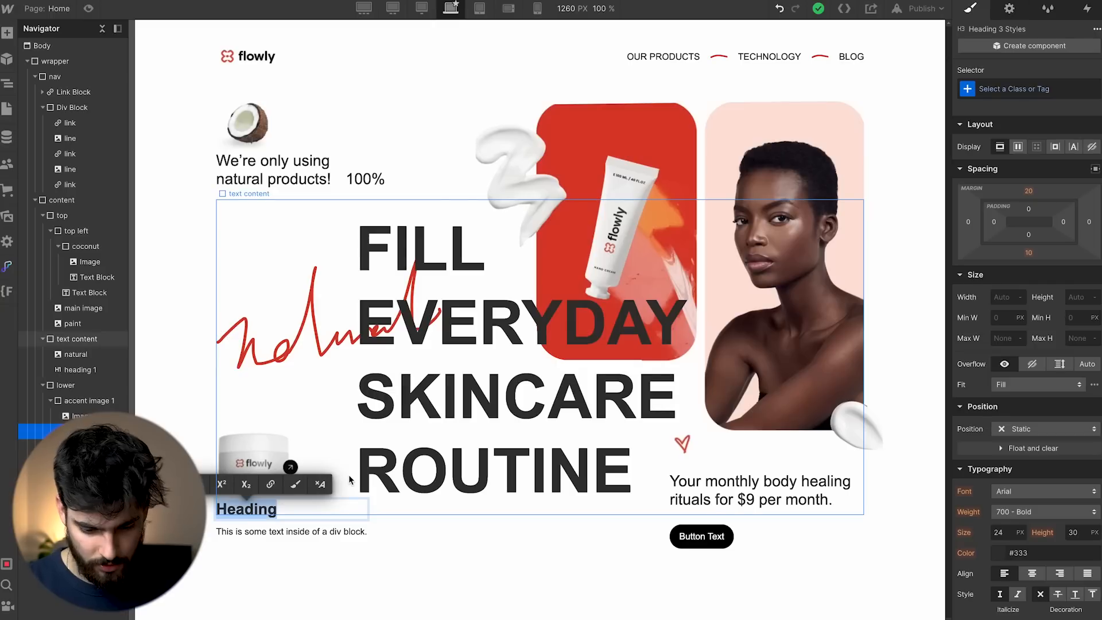
pyautogui.write('Organic S')
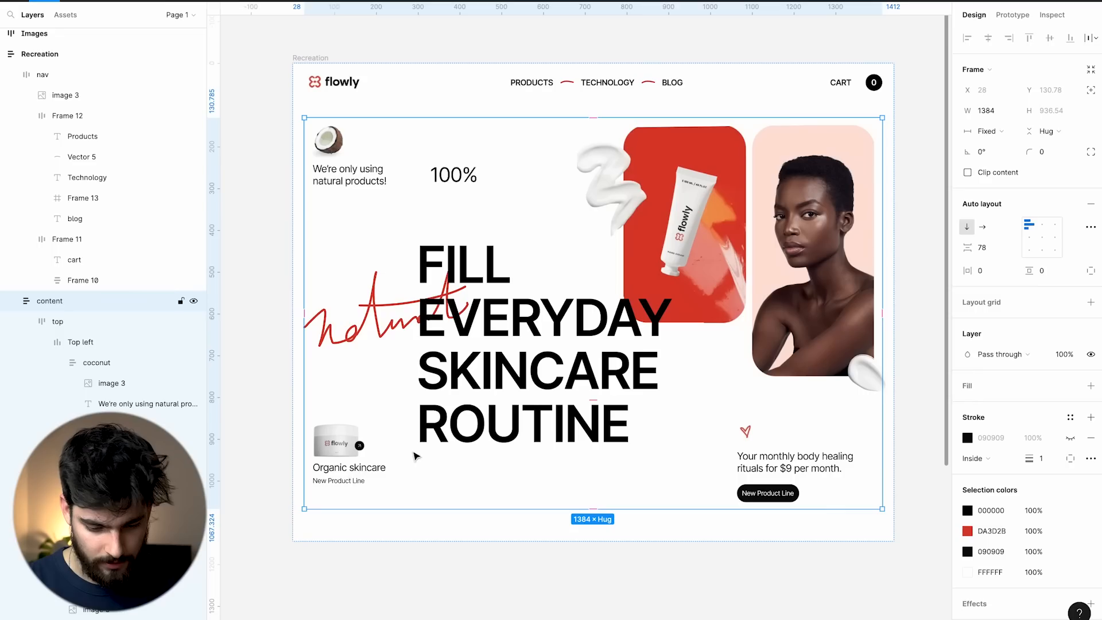
pyautogui.click(348, 479)
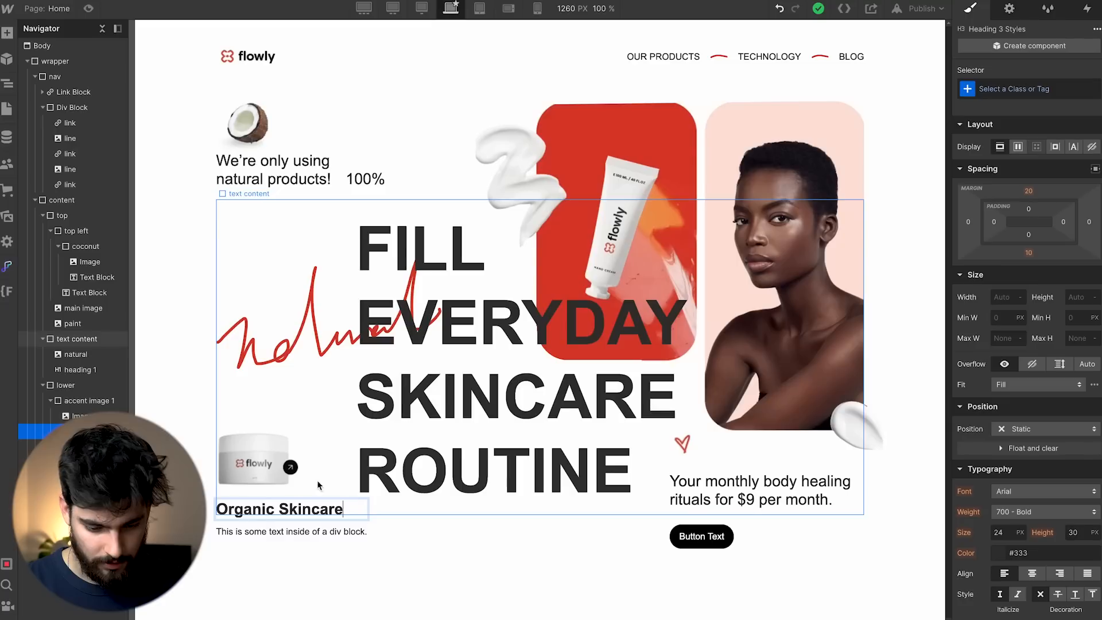
pyautogui.doubleClick(265, 531)
pyautogui.write('New Product Line')
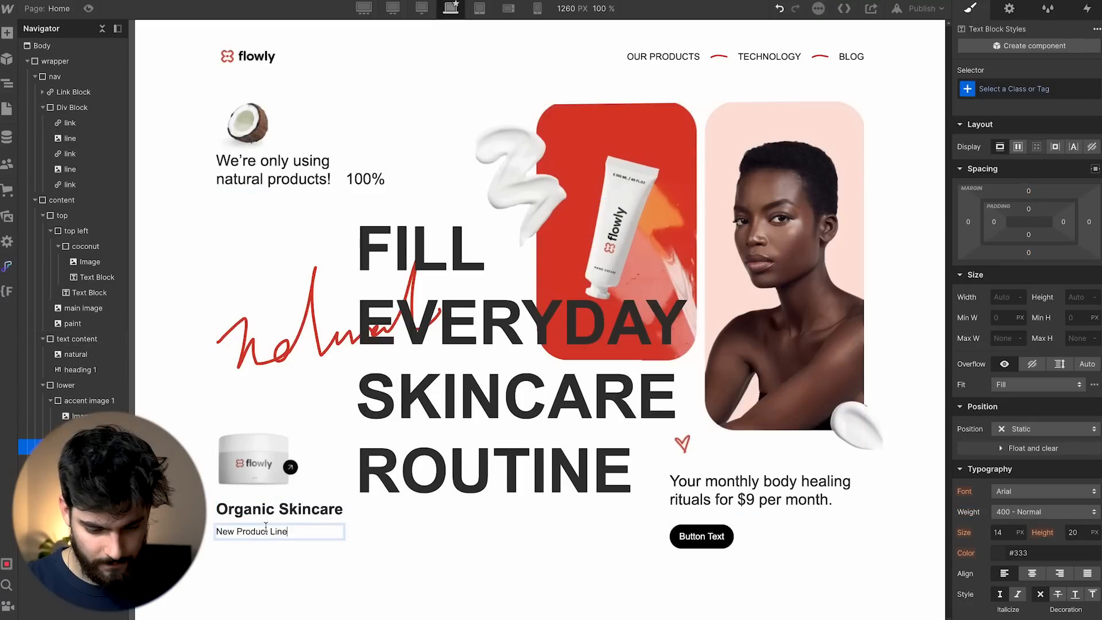
pyautogui.click(389, 562)
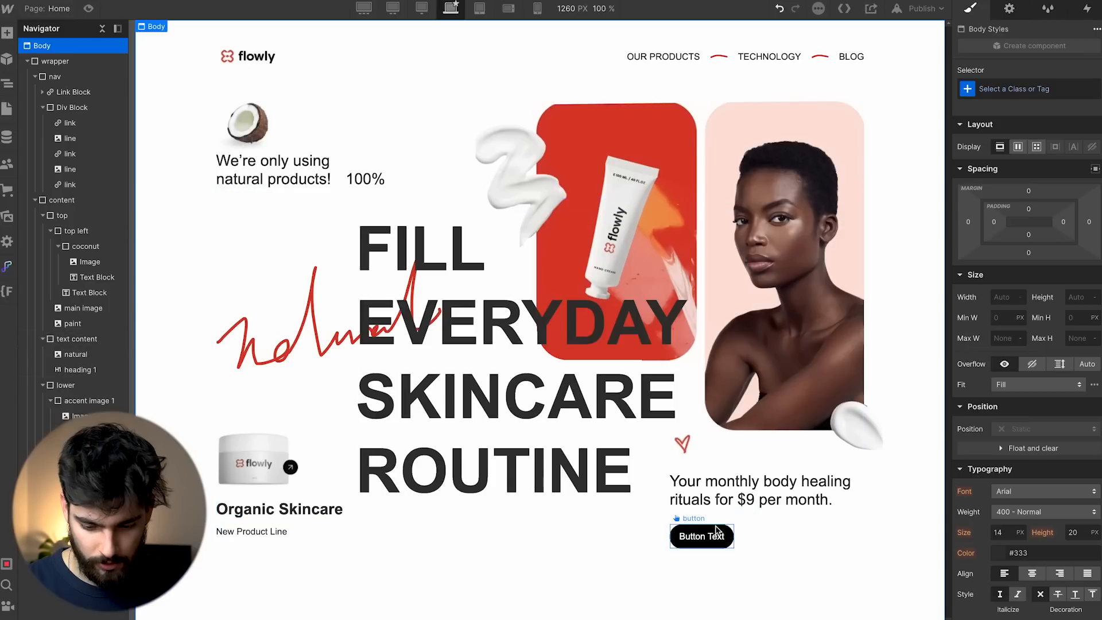
# Relabel the hero button 'New Product Line' and preview the page.
pyautogui.click(700, 534)
pyautogui.doubleClick(700, 534)
pyautogui.write('New Product Line')
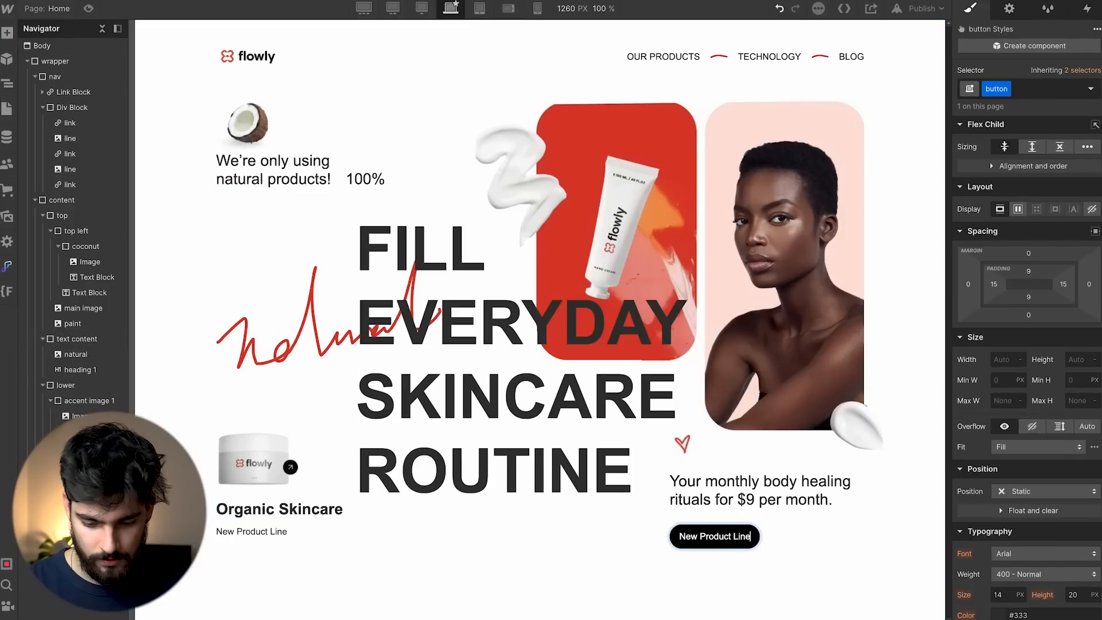
pyautogui.press('Escape')
pyautogui.click(89, 8)
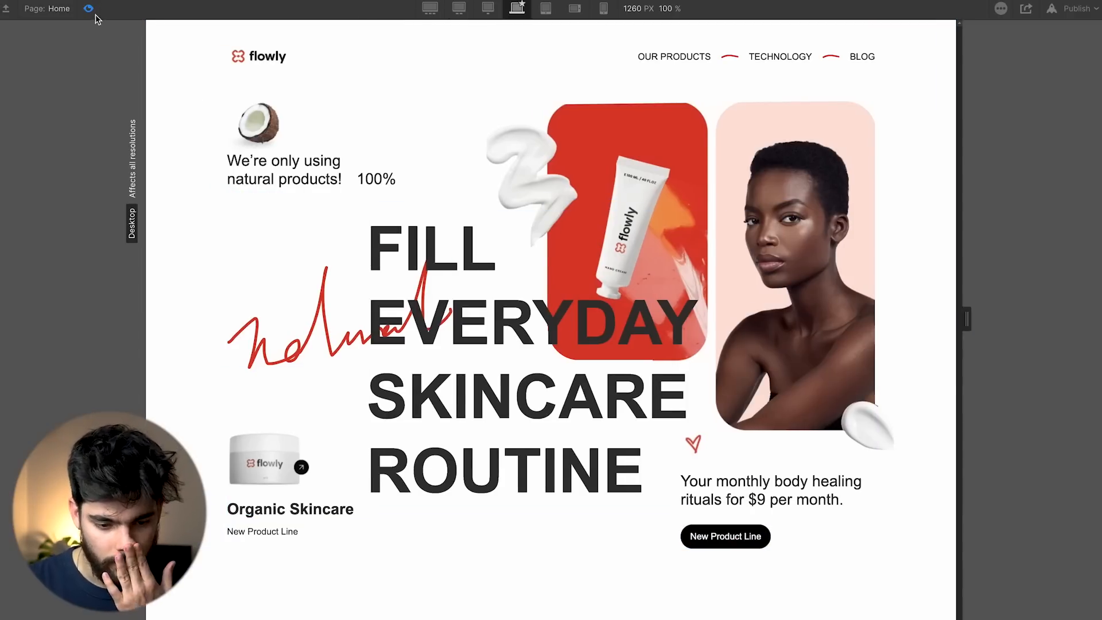
# Exit preview, check the layout at 1280, 1440, 1920 and 320 px widths, then select the wrapper.
pyautogui.click(89, 8)
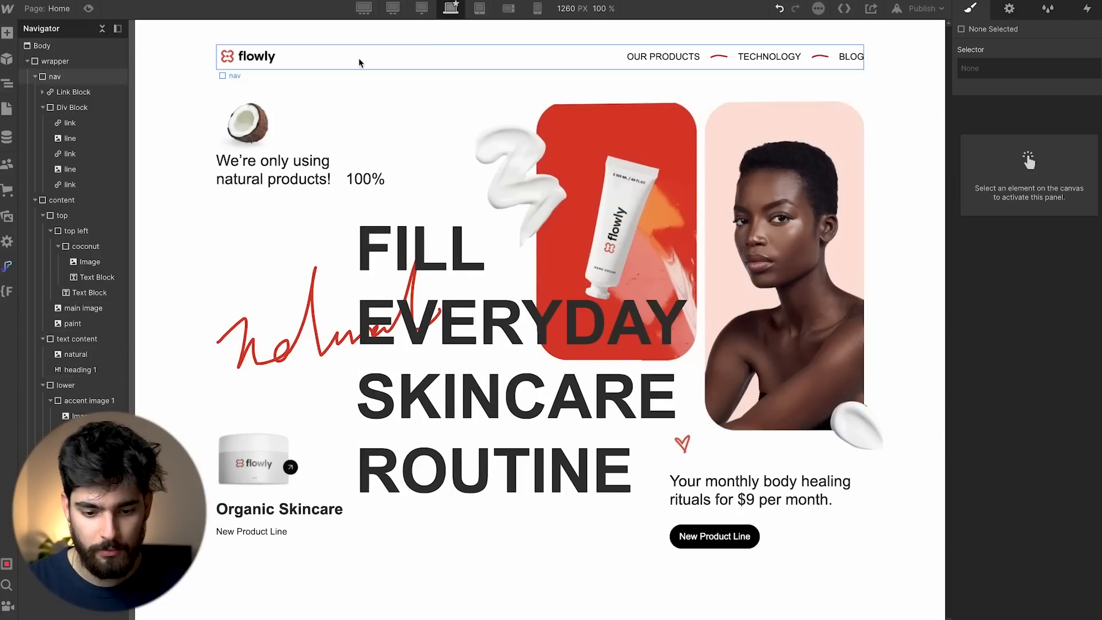
pyautogui.click(428, 7)
pyautogui.click(391, 8)
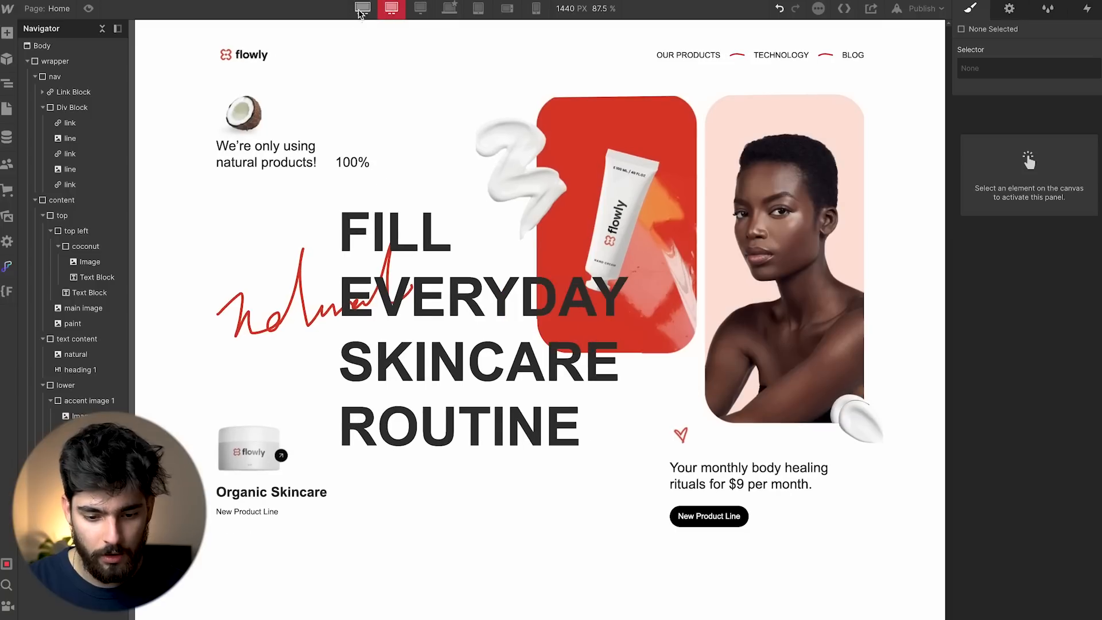
pyautogui.click(363, 8)
pyautogui.click(452, 8)
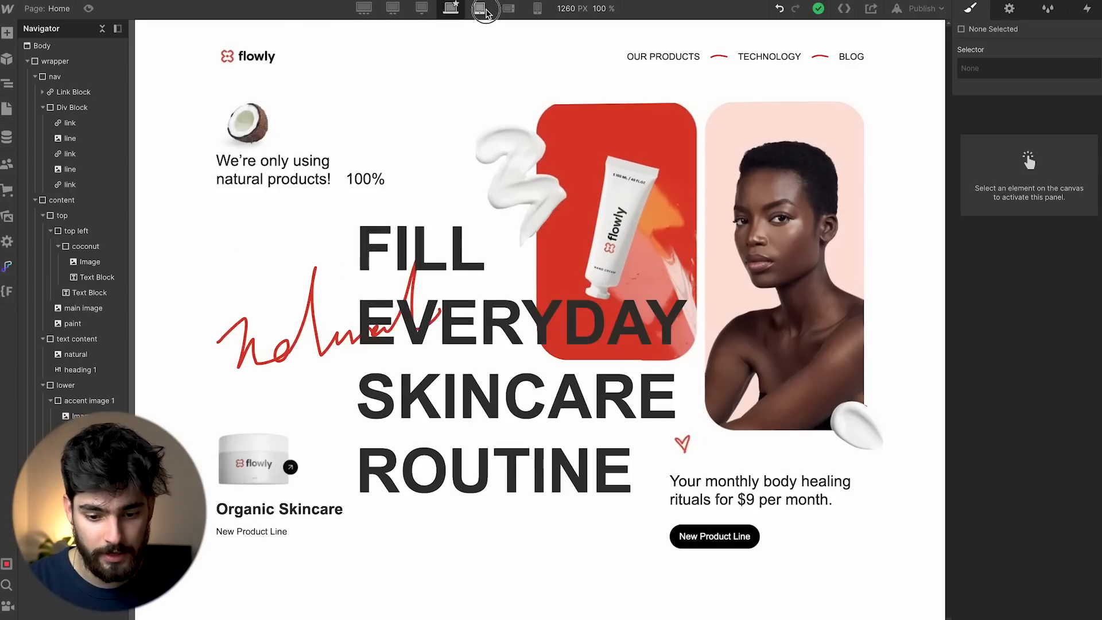
pyautogui.click(479, 8)
pyautogui.click(537, 8)
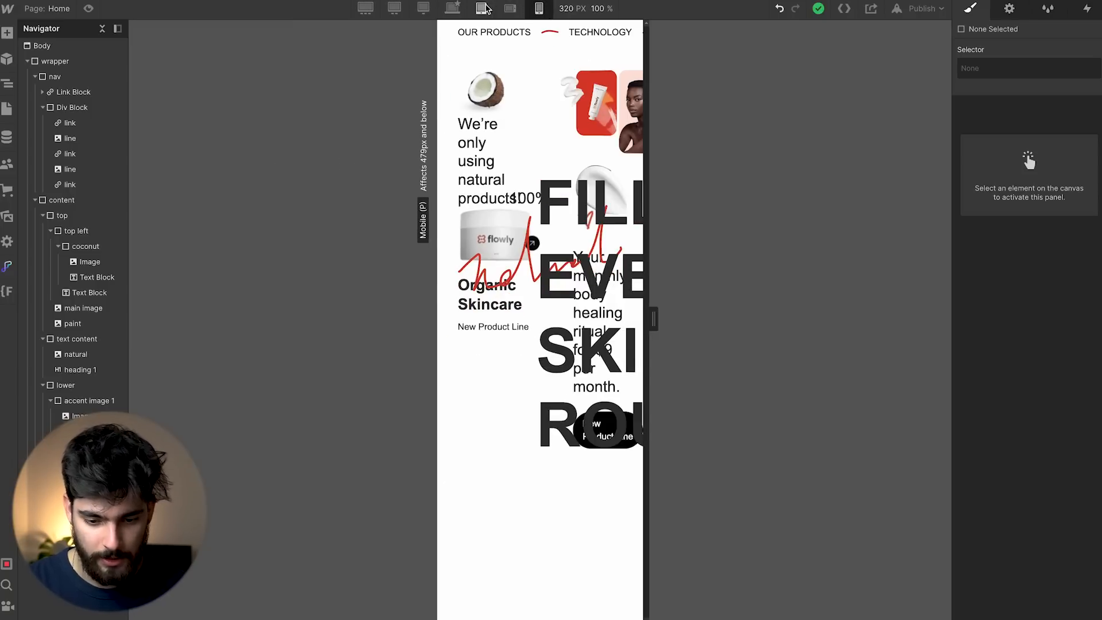
pyautogui.click(451, 8)
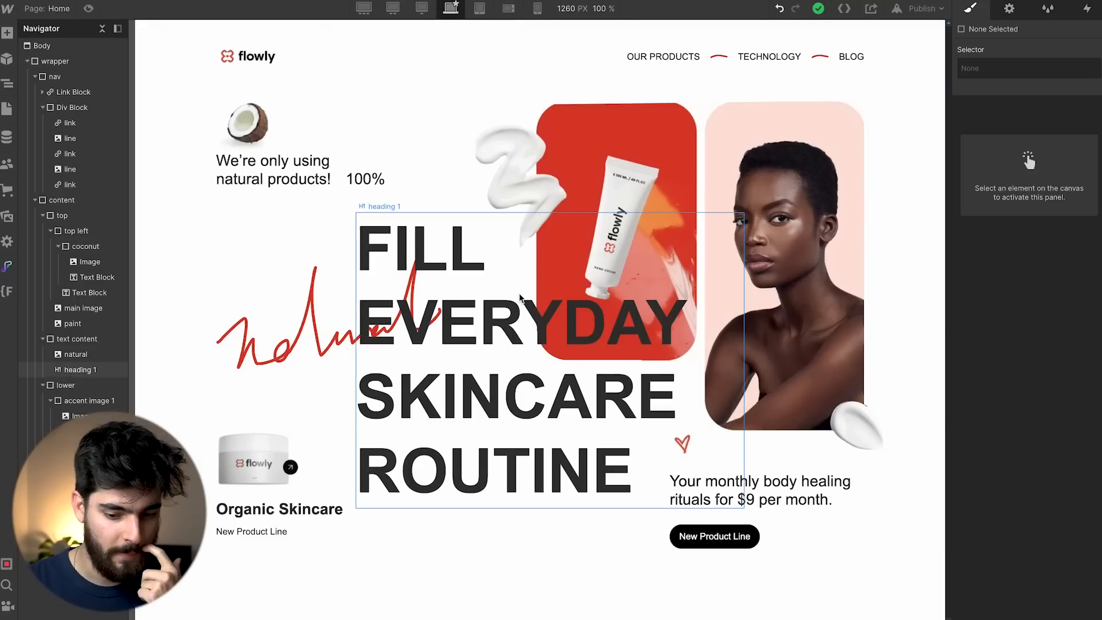
pyautogui.click(177, 127)
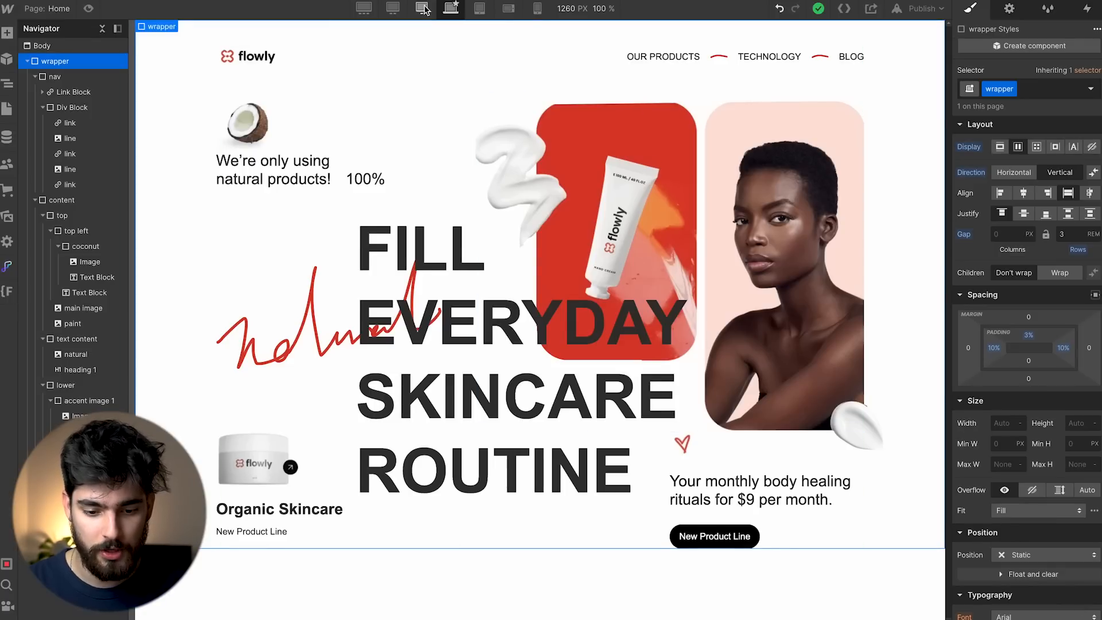
# Set the wrapper's left and right padding to 15% at the 1440 px breakpoint.
pyautogui.click(391, 8)
pyautogui.moveTo(994, 348); pyautogui.dragTo(995, 348)
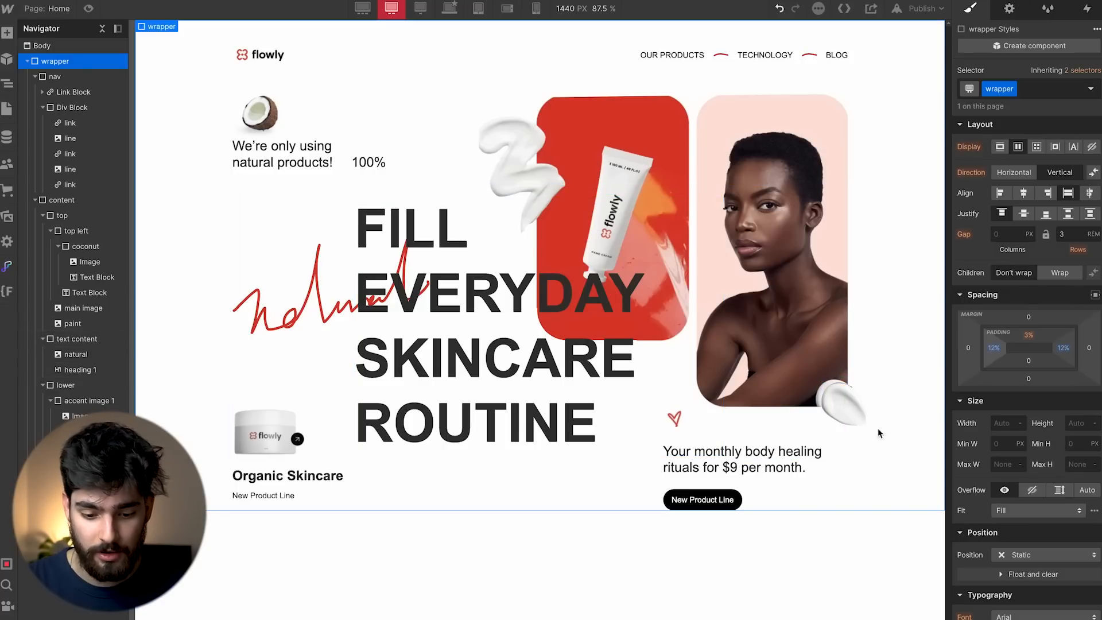
pyautogui.moveTo(993, 352); pyautogui.dragTo(992, 348)
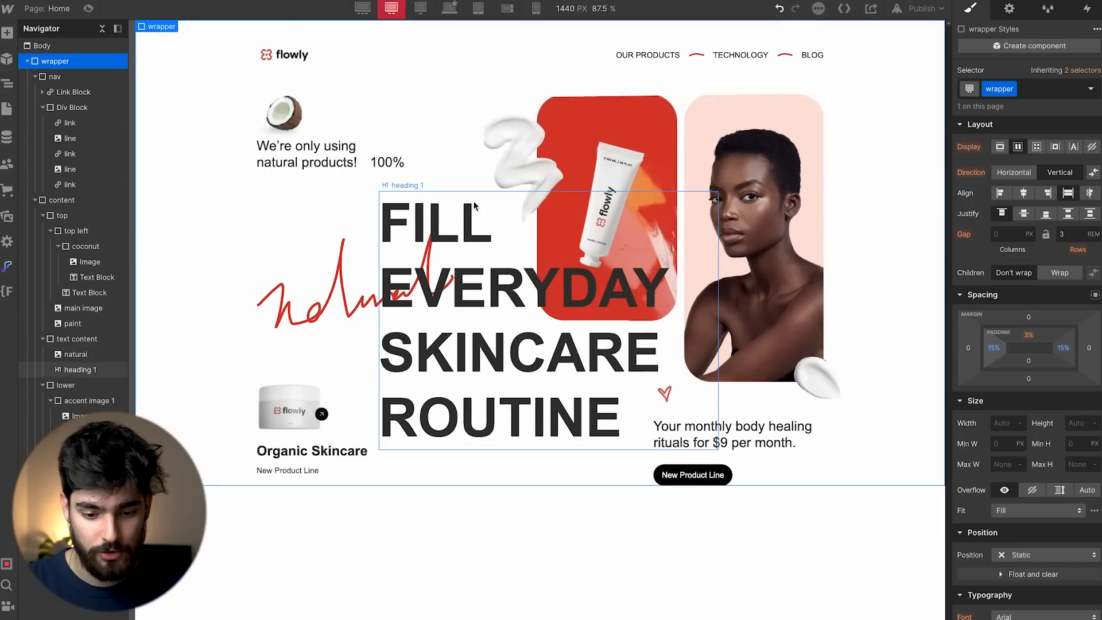
# Increase the wrapper's side padding to 25% at the 1920 px breakpoint, then check tablet width.
pyautogui.click(362, 8)
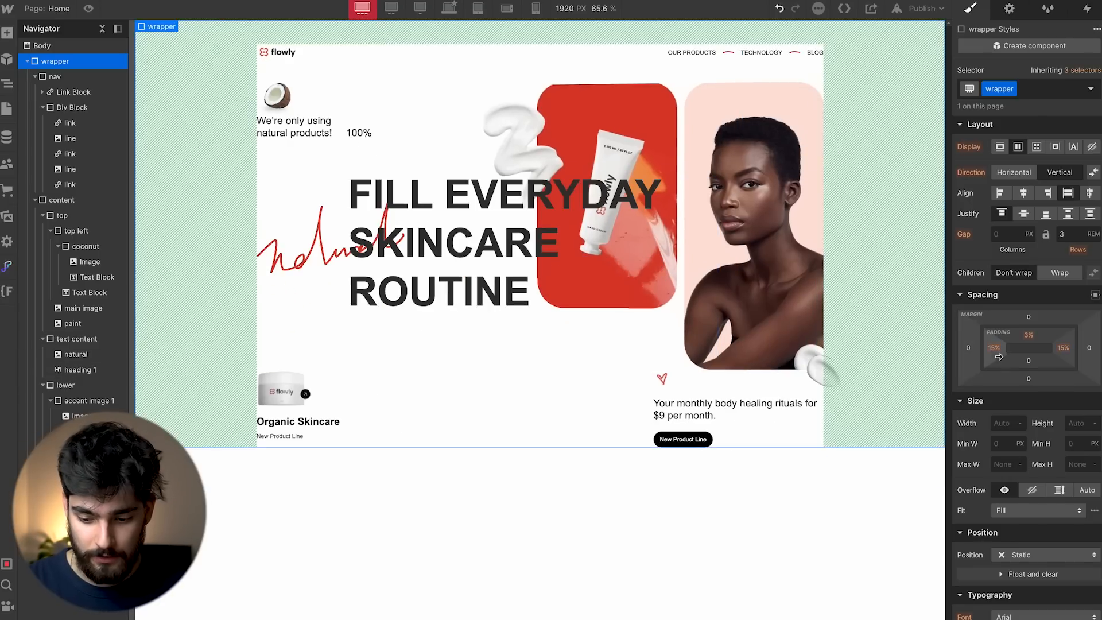
pyautogui.moveTo(995, 349); pyautogui.dragTo(1000, 348)
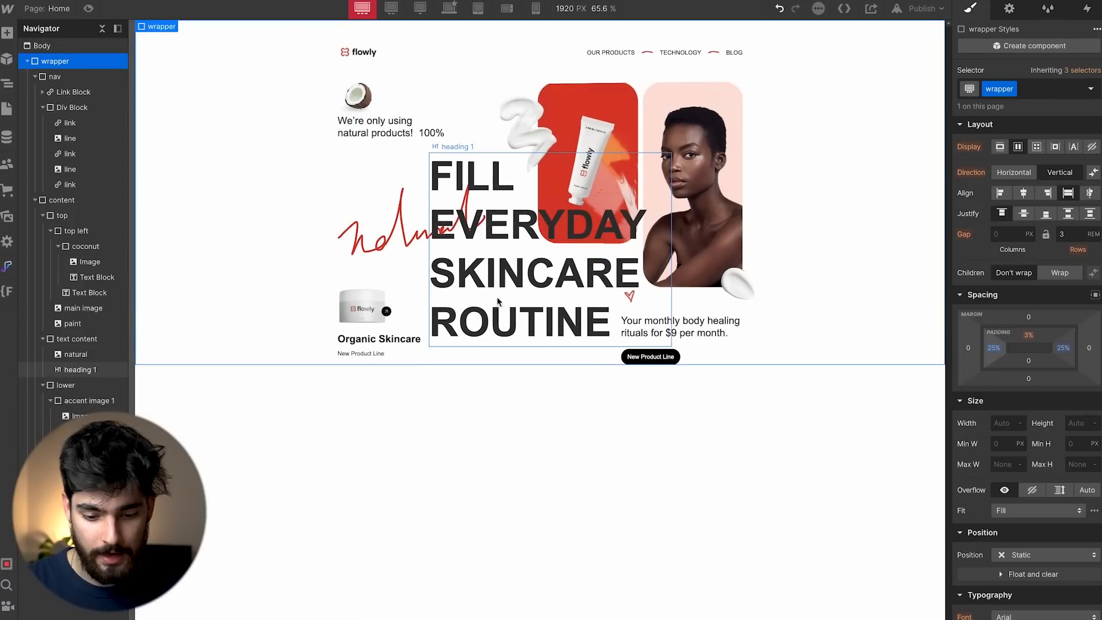
pyautogui.click(706, 328)
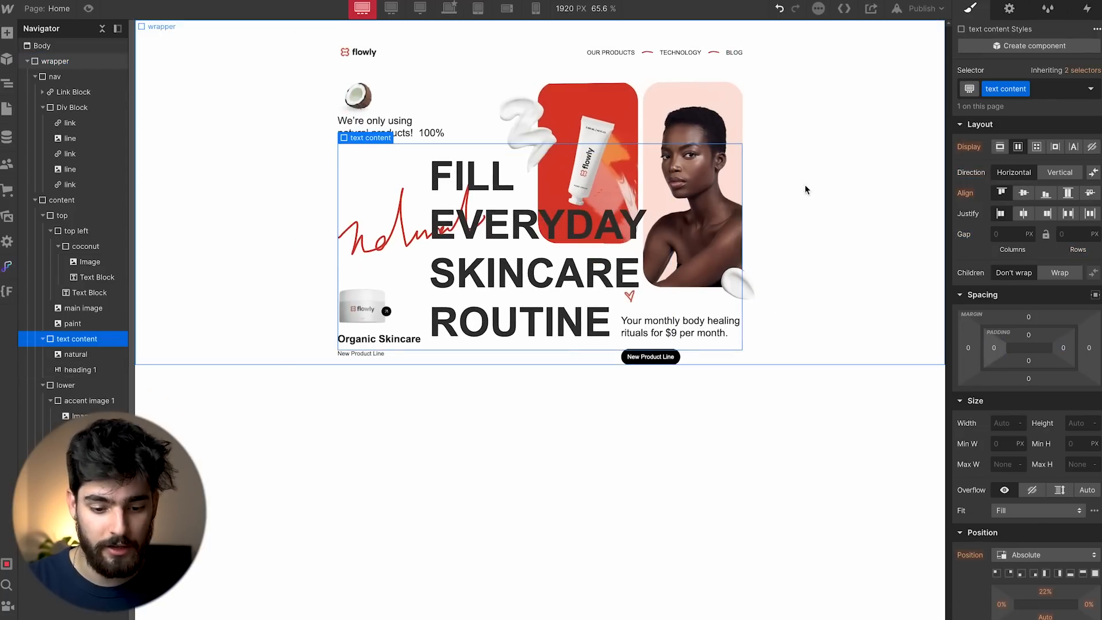
pyautogui.click(792, 263)
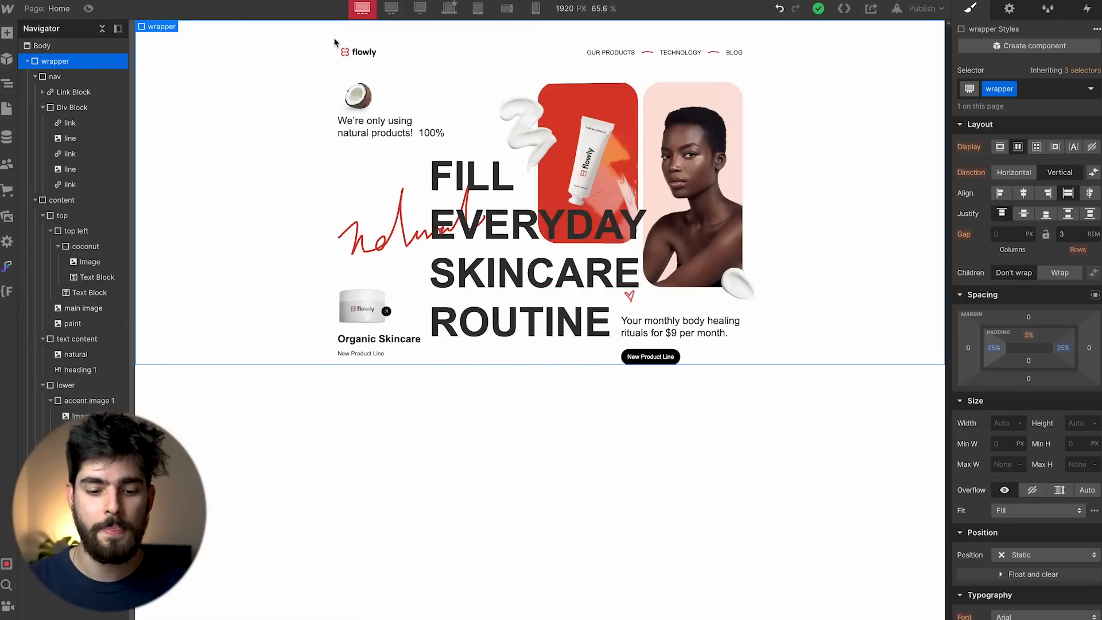
pyautogui.click(479, 9)
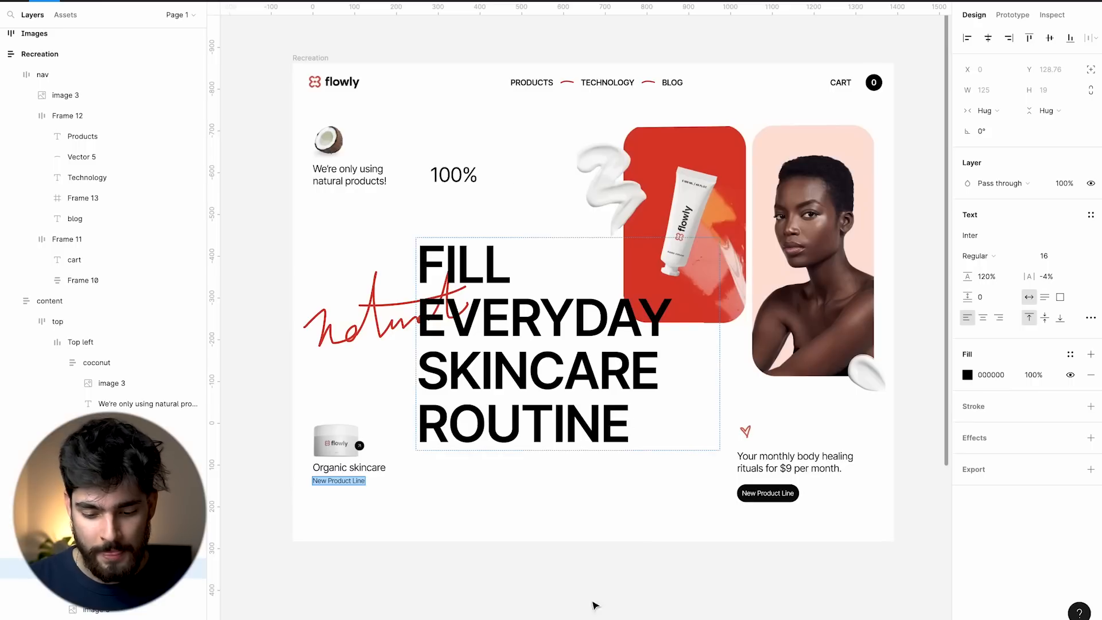
pyautogui.click(575, 573)
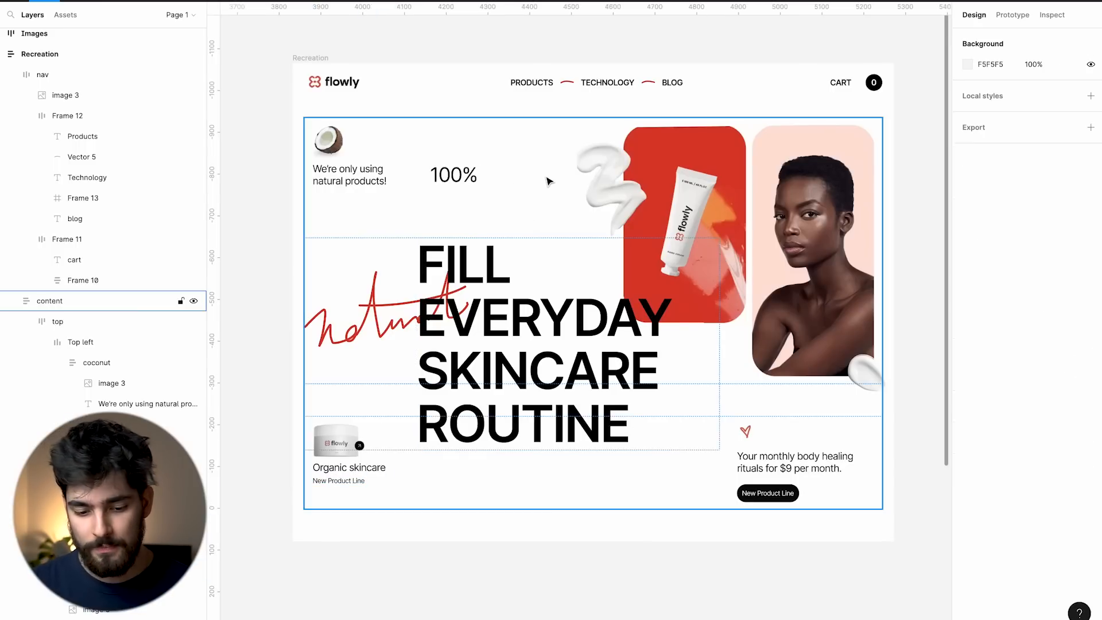
pyautogui.doubleClick(519, 291)
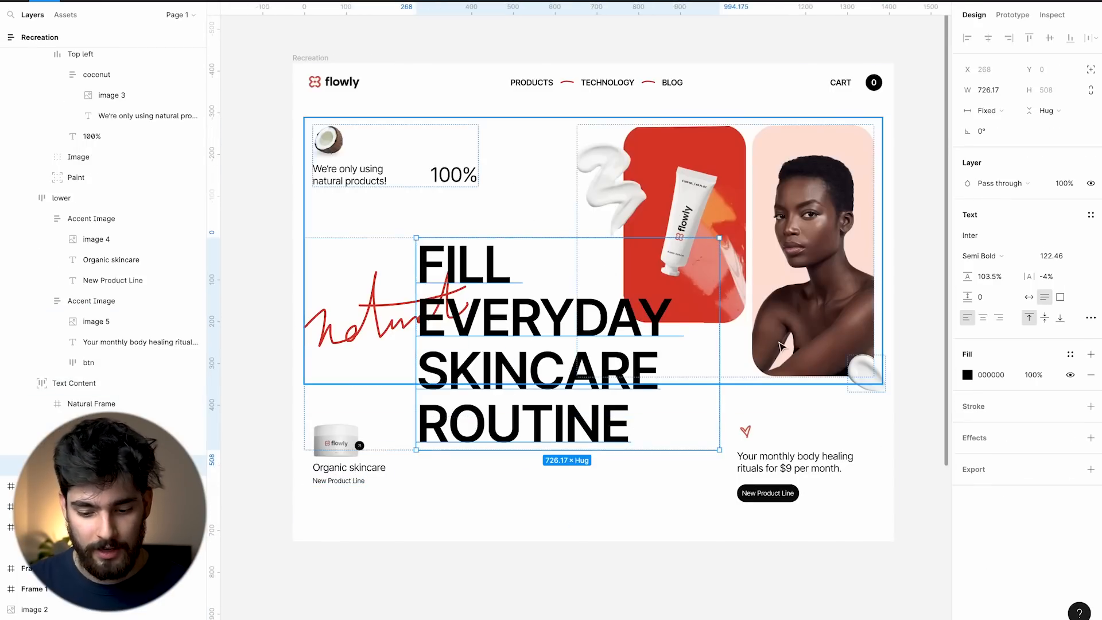
pyautogui.click(759, 402)
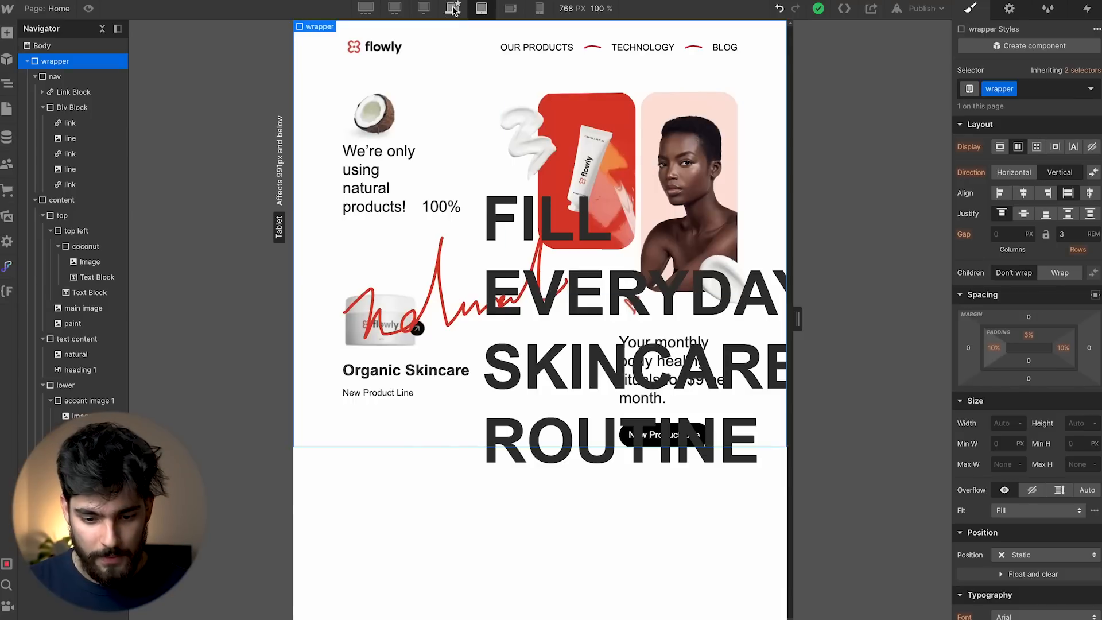
# Compare the wrapper padding at the 1440 and 1920 px breakpoints.
pyautogui.click(453, 10)
pyautogui.click(420, 9)
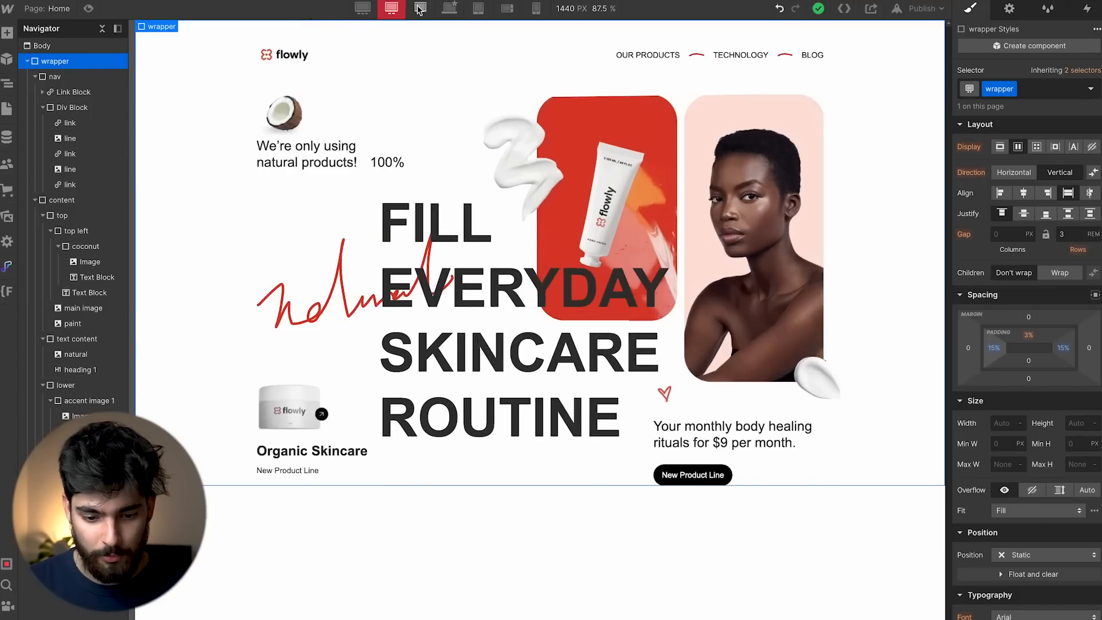
pyautogui.click(362, 8)
pyautogui.click(383, 10)
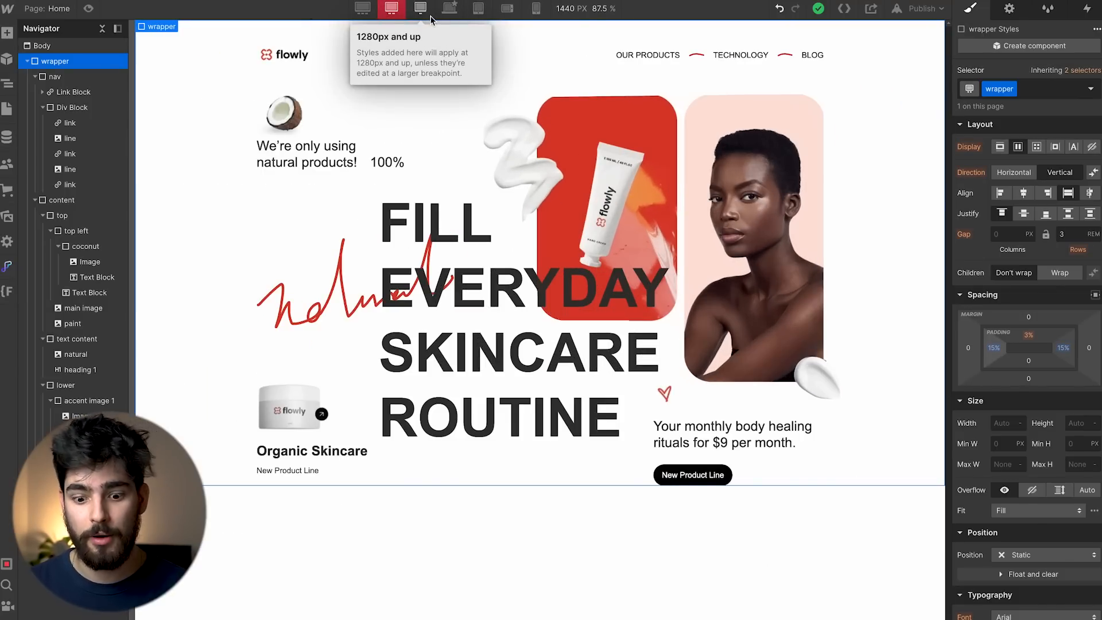
# Preview the page, resizing the canvas to watch the layout reflow.
pyautogui.click(89, 8)
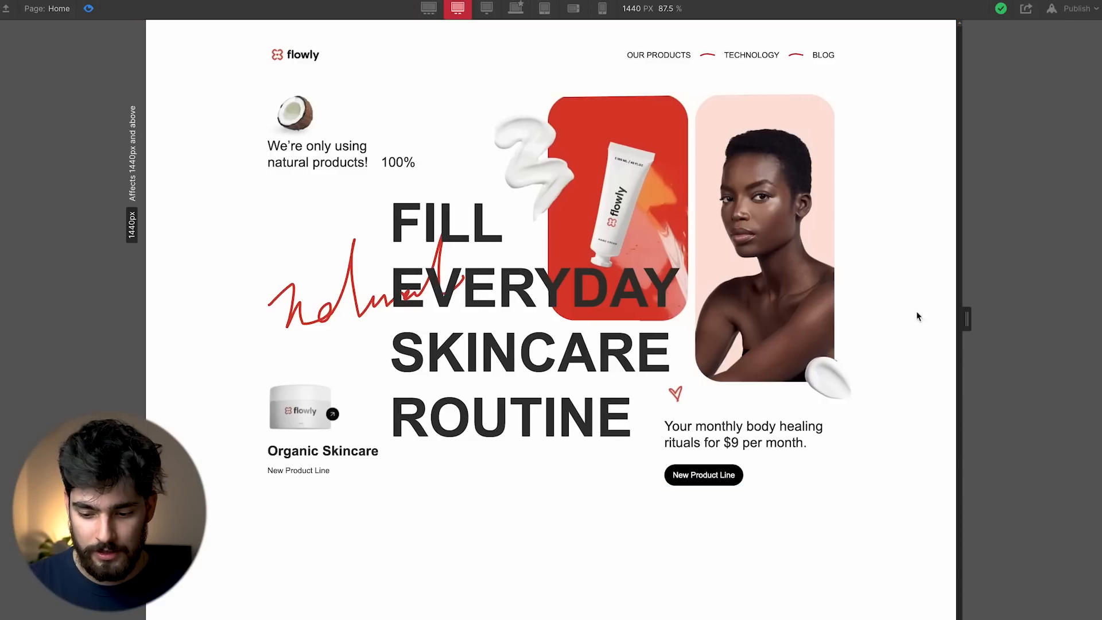
pyautogui.moveTo(967, 319); pyautogui.dragTo(920, 291)
pyautogui.click(521, 13)
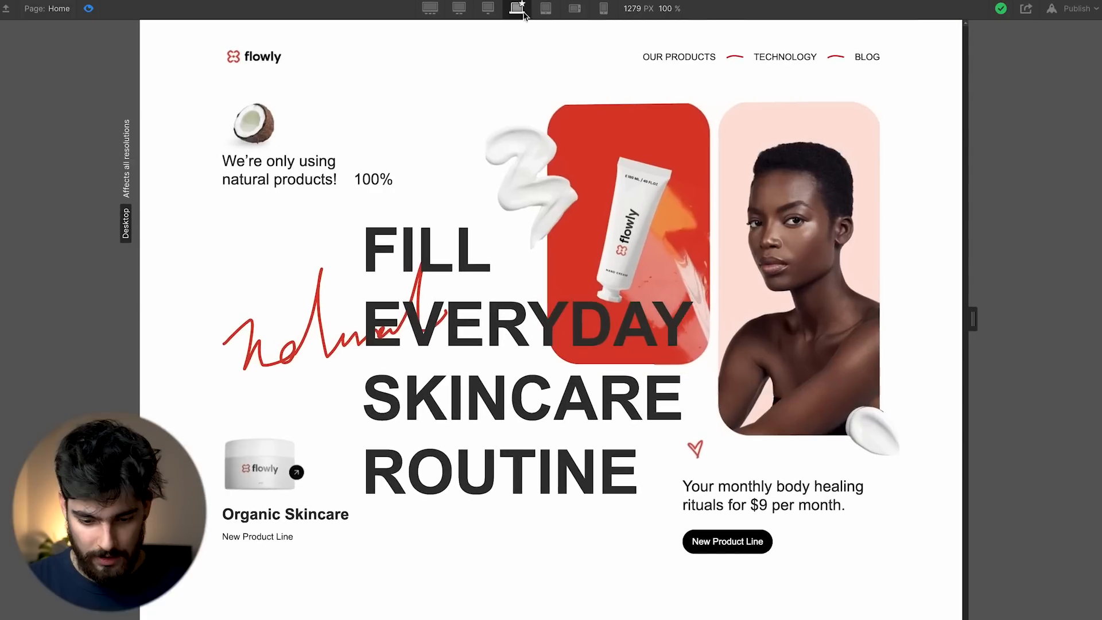
pyautogui.moveTo(972, 316); pyautogui.dragTo(935, 308)
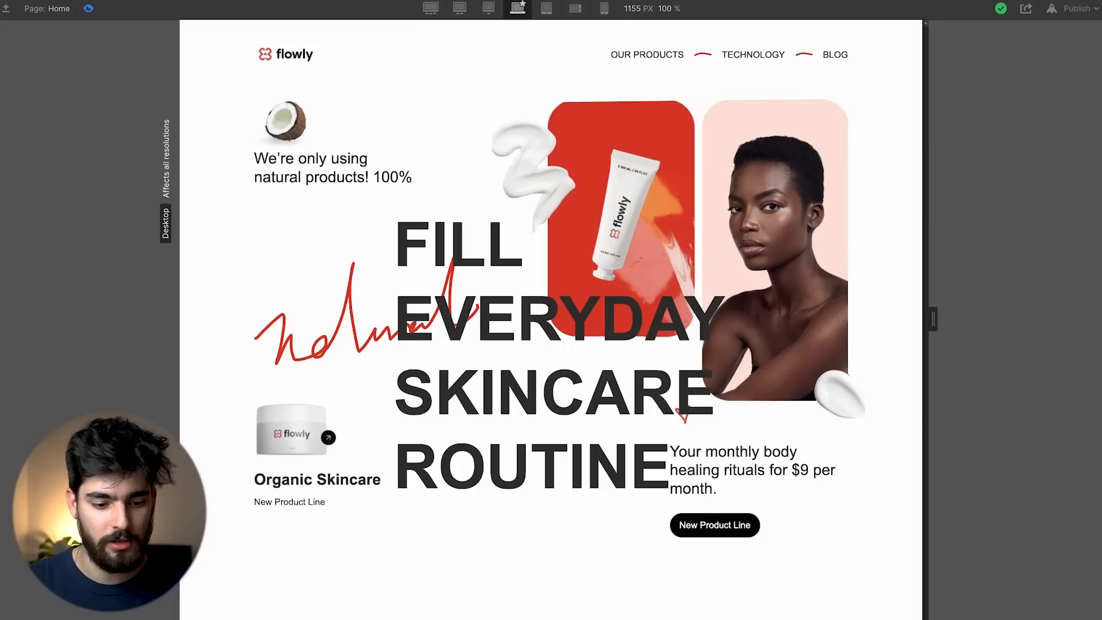
# Back in the designer, recheck 1440 and 1920 px and settle on the 1280 px breakpoint.
pyautogui.click(89, 8)
pyautogui.click(390, 8)
pyautogui.click(362, 8)
pyautogui.click(391, 8)
pyautogui.click(420, 8)
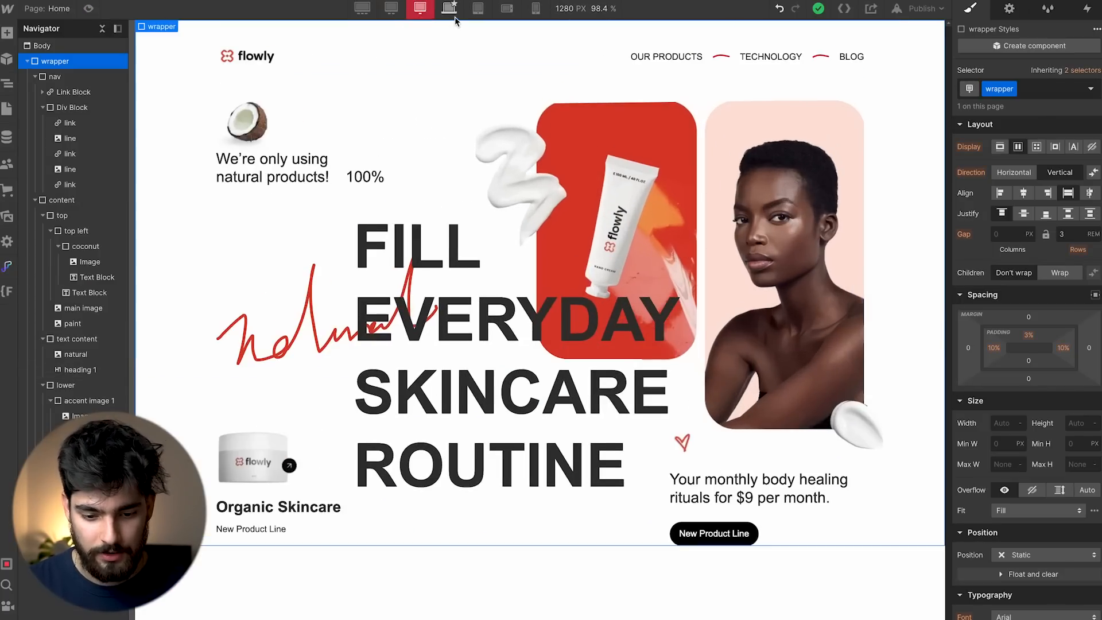